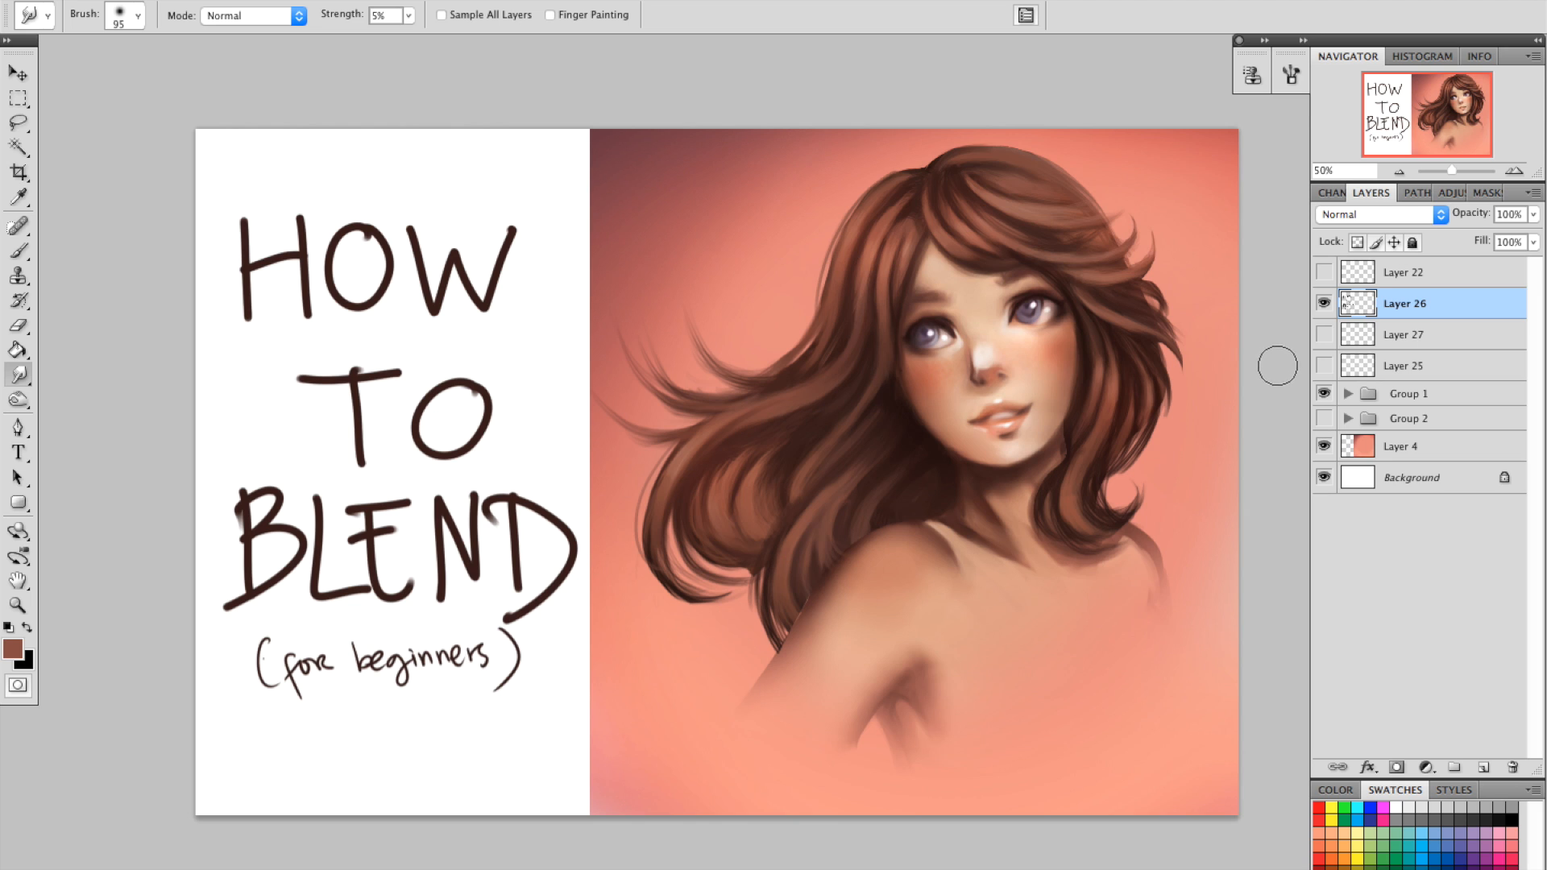
Show Group 2 with the flat-coloured sketch and hide Group 1 and Layer 26.
left_click(1324, 418)
left_click(1323, 393)
left_click(1323, 303)
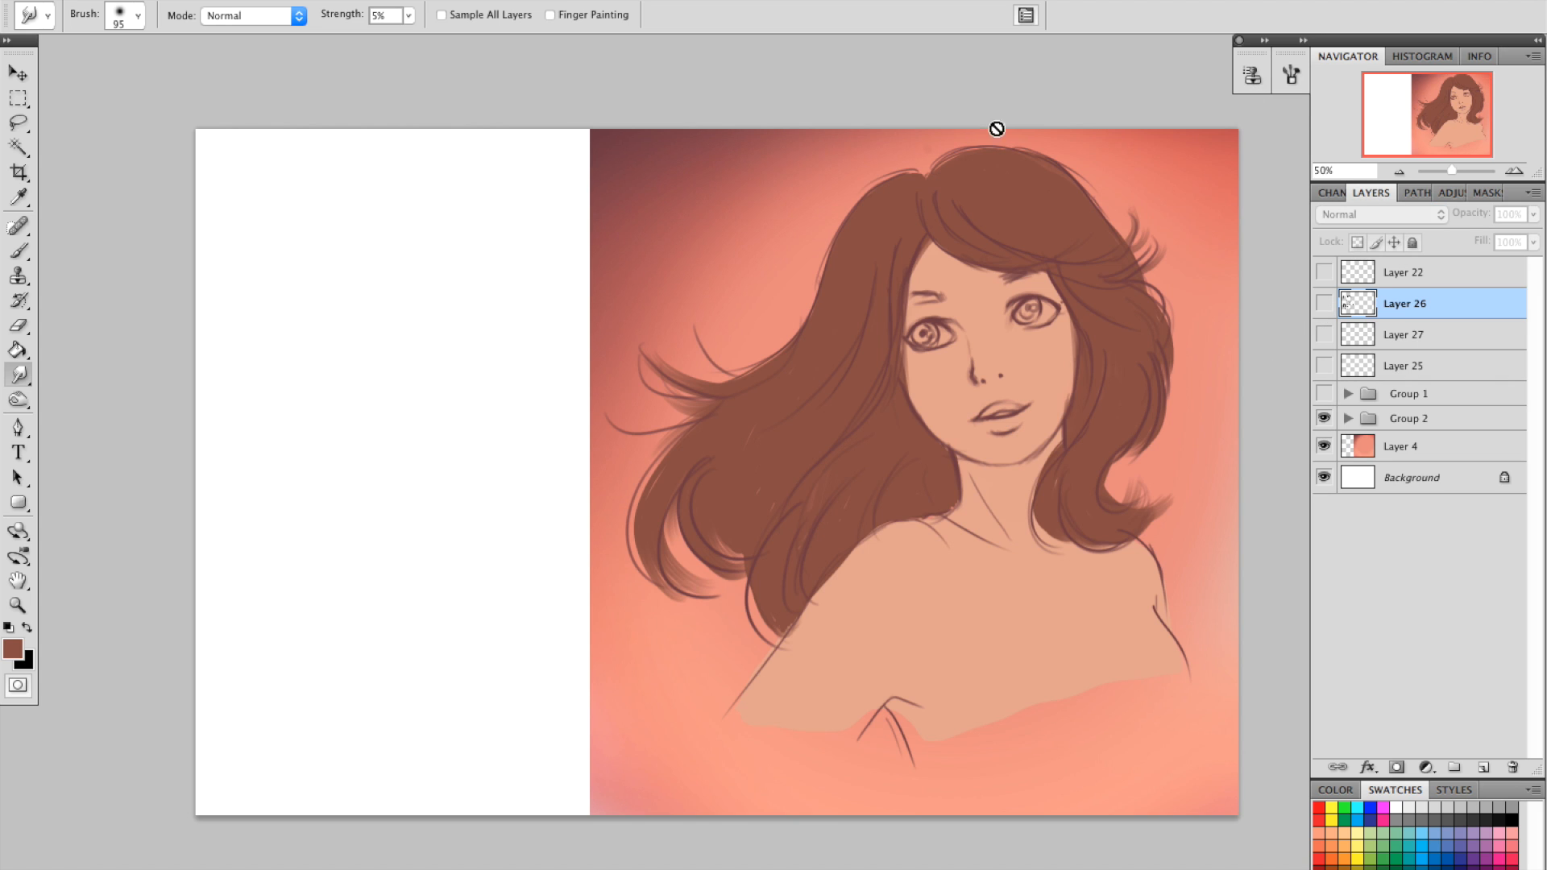
Add a new layer above Layer 26 with the default settings and activate the Brush tool.
key("ctrl+shift+n")
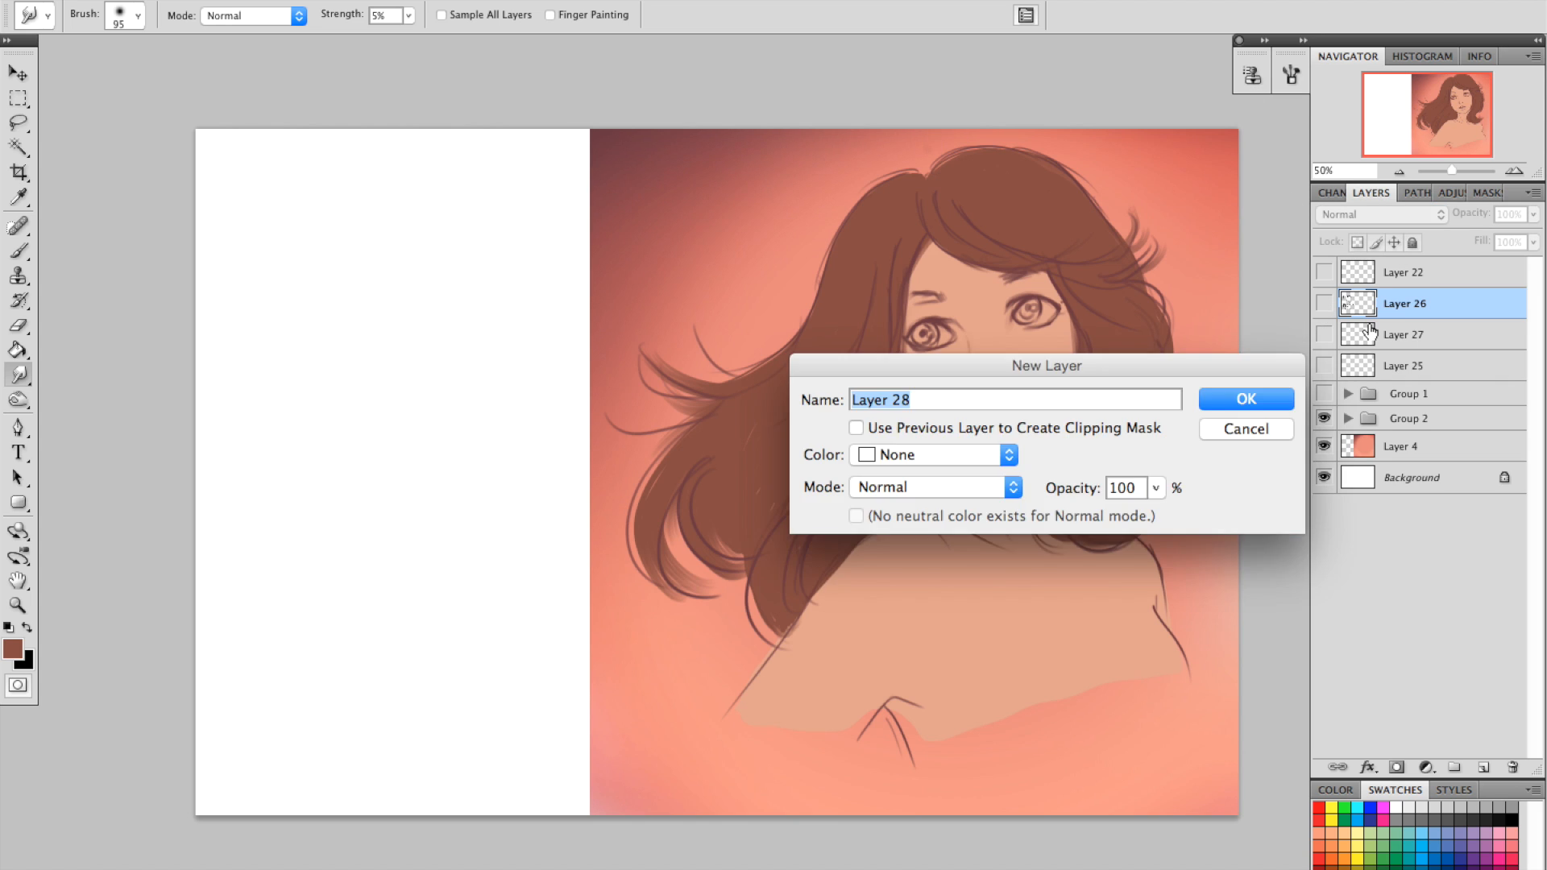
key("Return")
key("b")
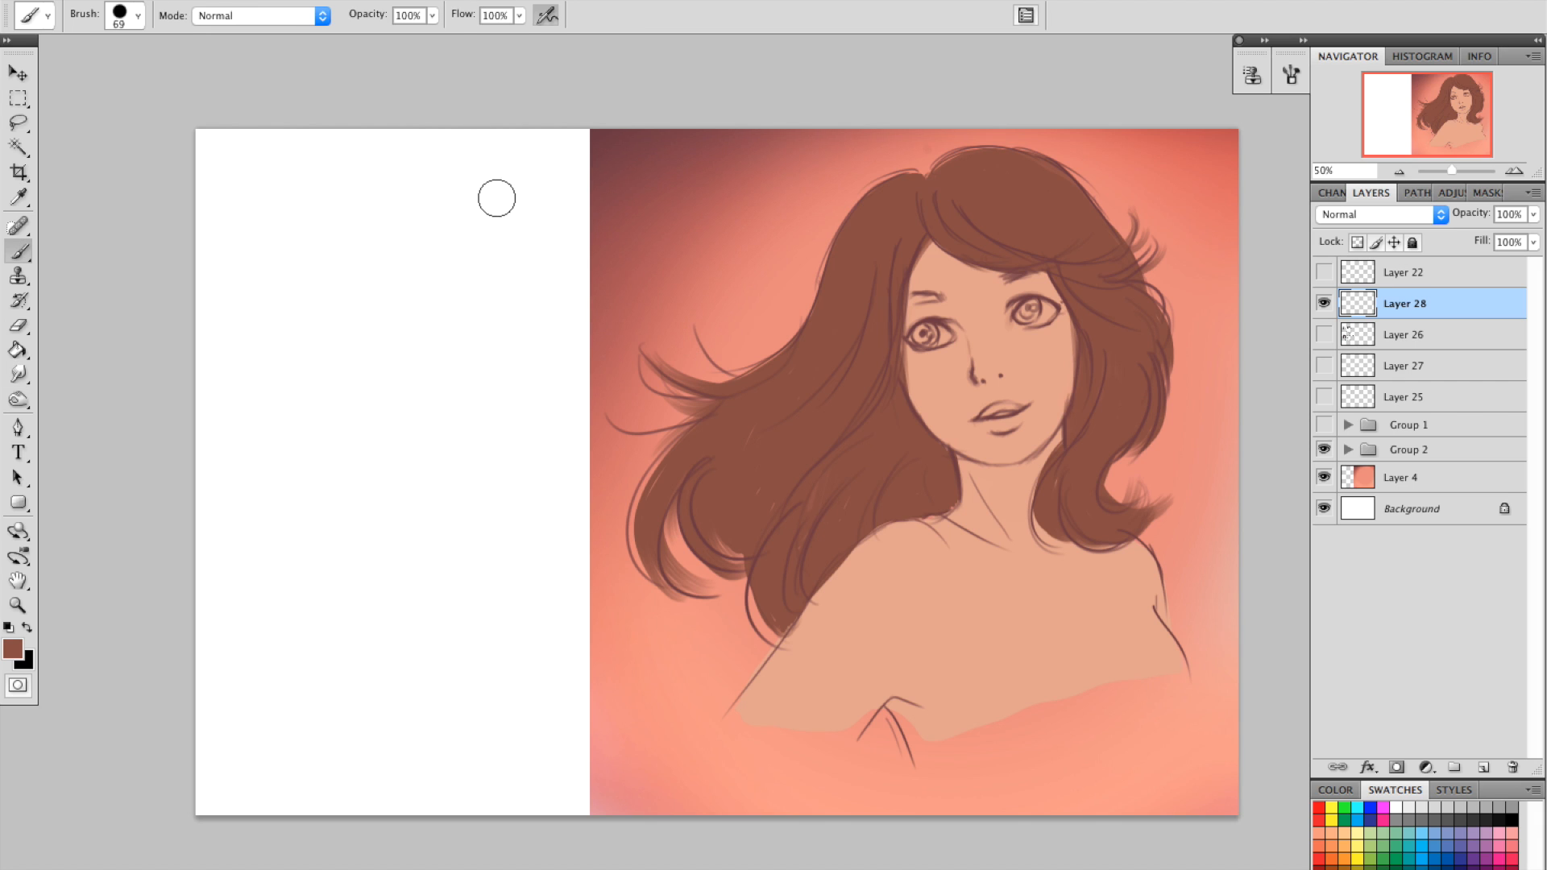
Choose the hard round opacity-varying brush, enlarge it to 79 px, and paint two vertical test strokes on the white area.
right_click(367, 215)
left_click_drag(609, 381, 611, 360)
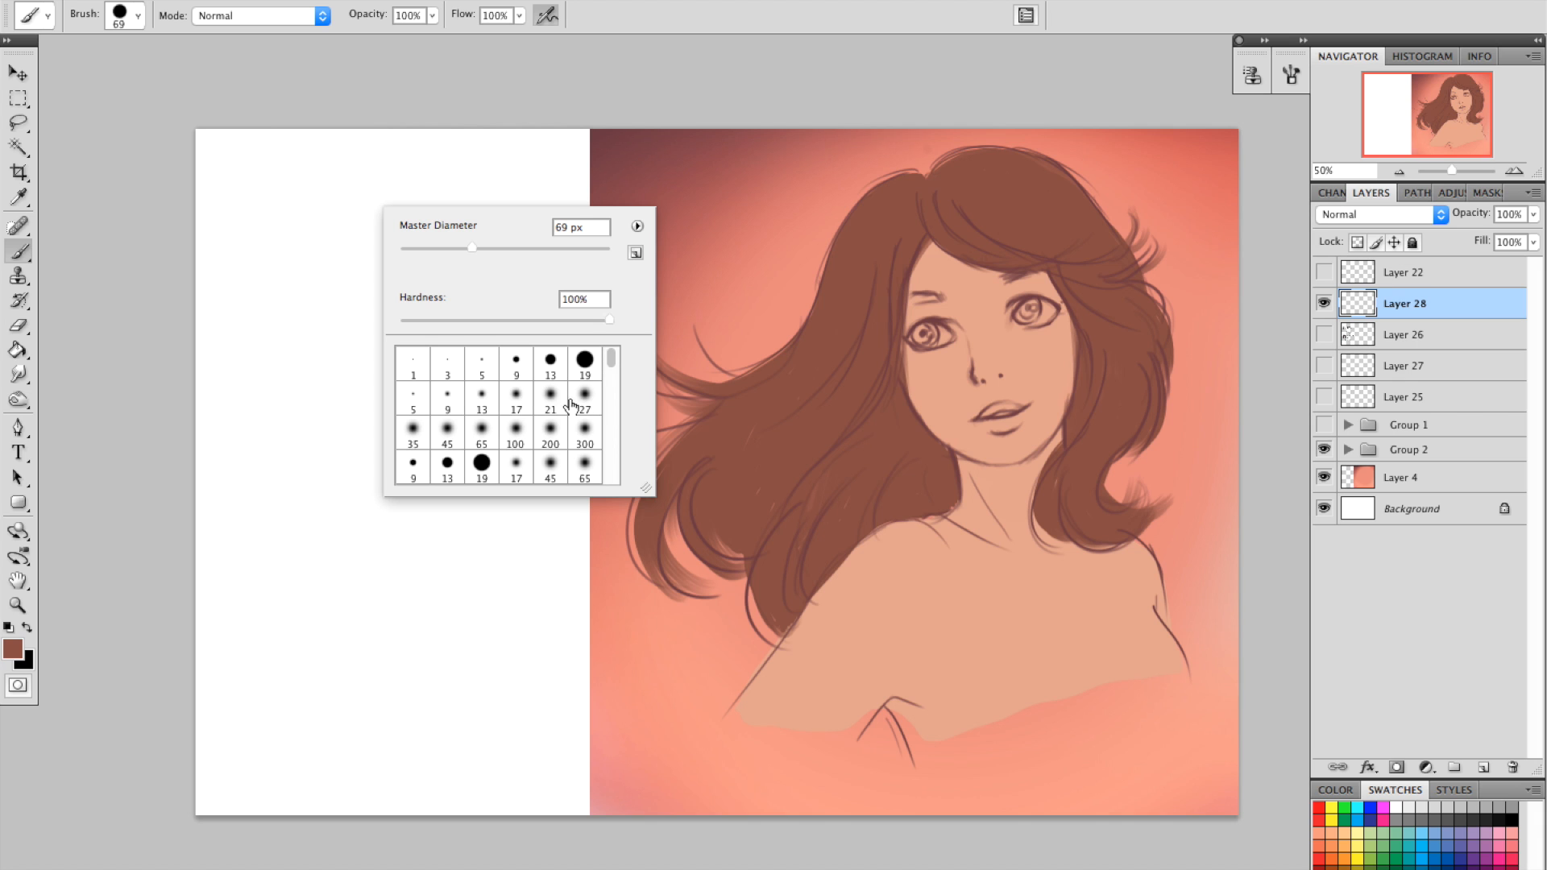
scroll(612, 359, "down", 3)
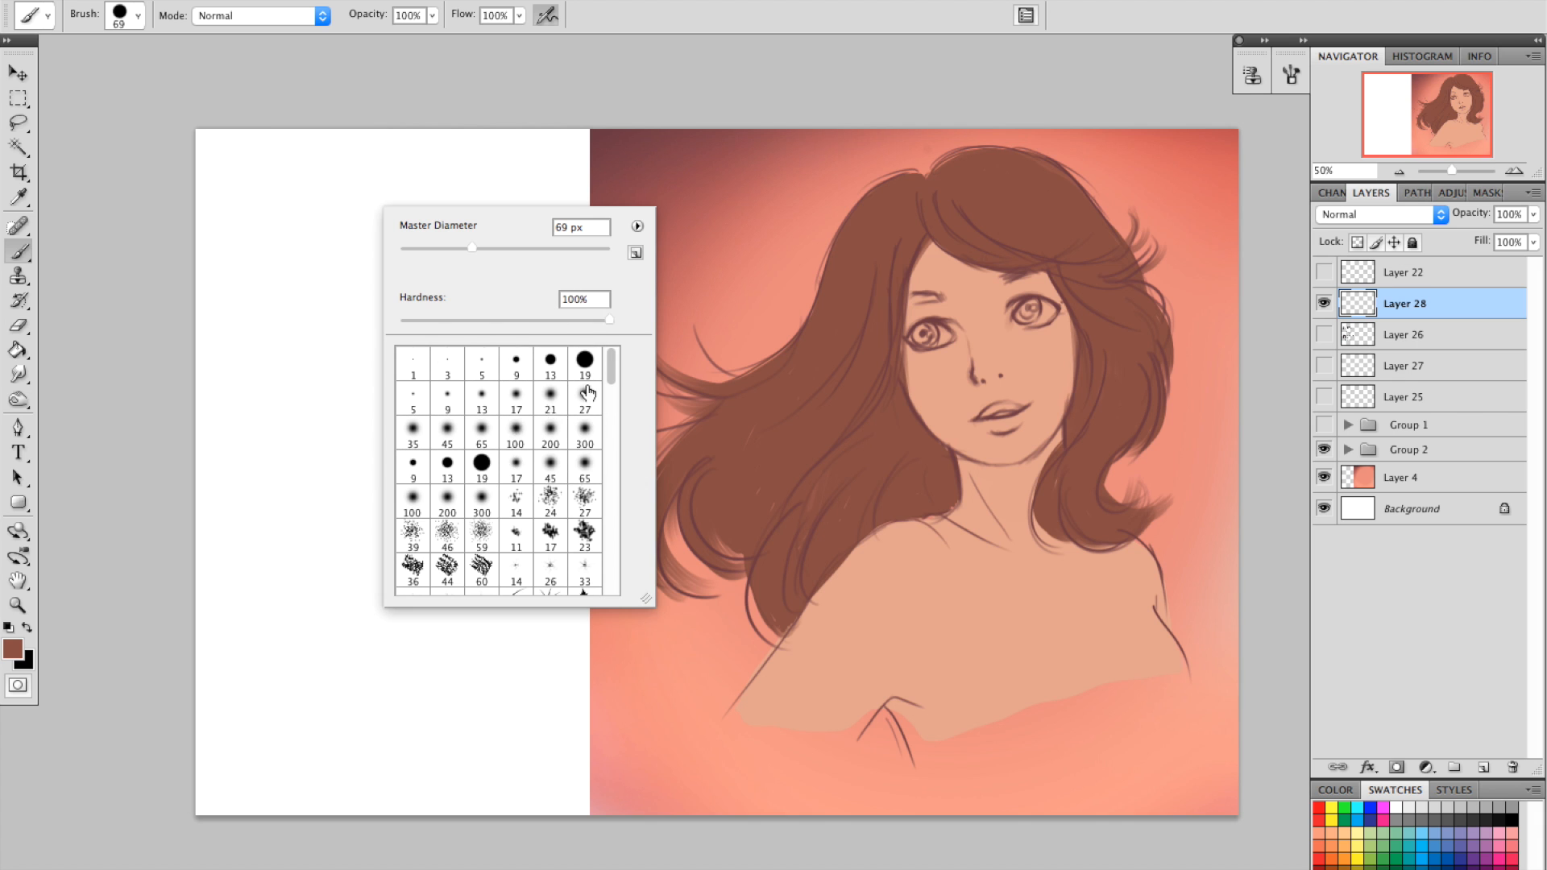
left_click(482, 466)
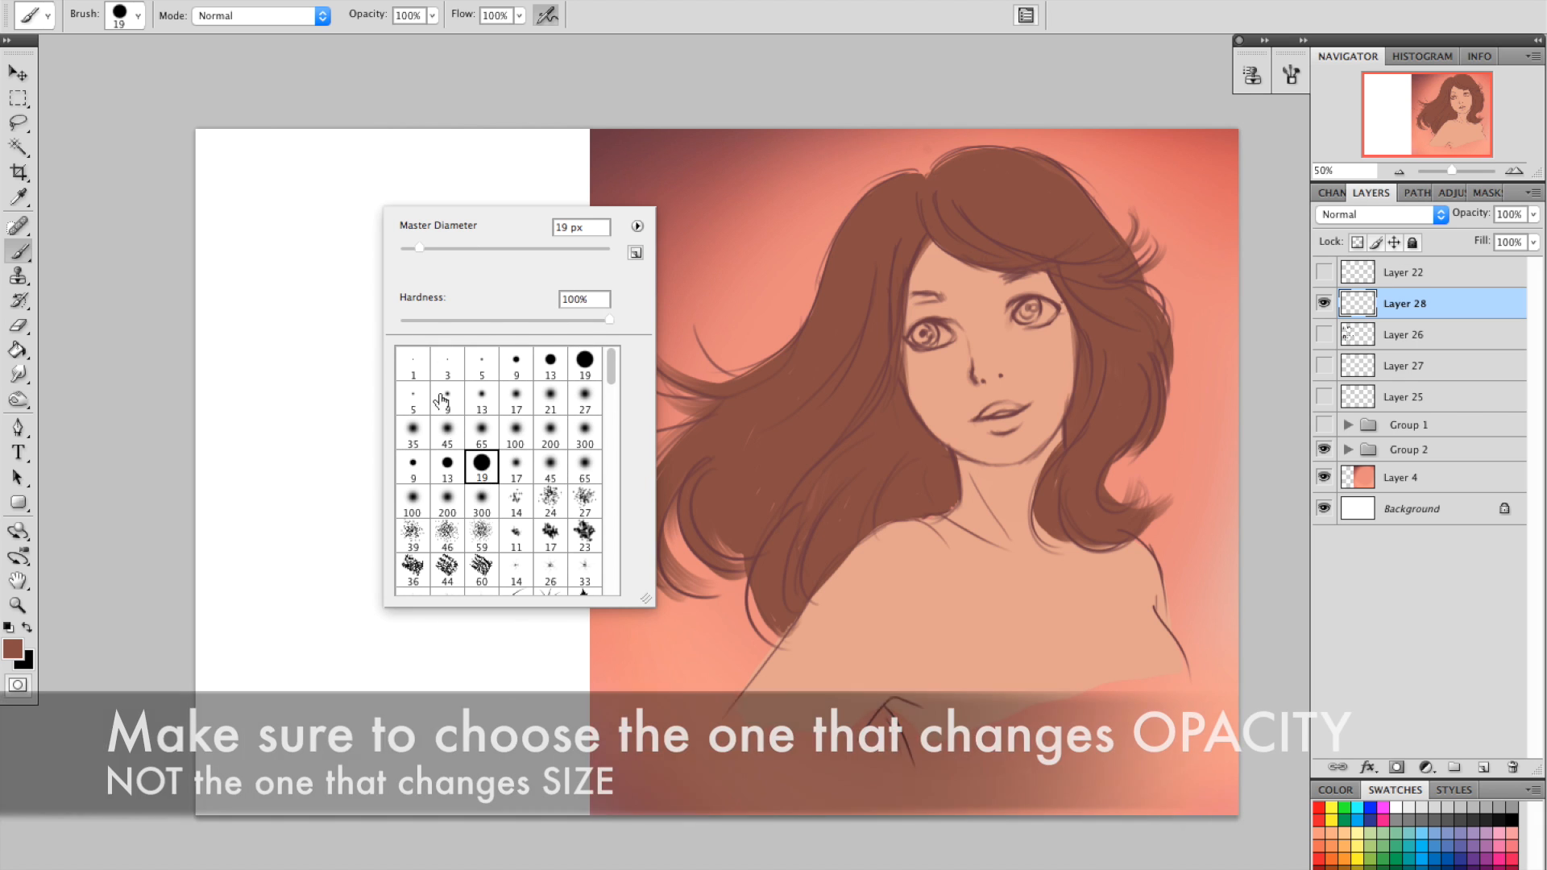
left_click(319, 247)
right_click(334, 249)
left_click(400, 224)
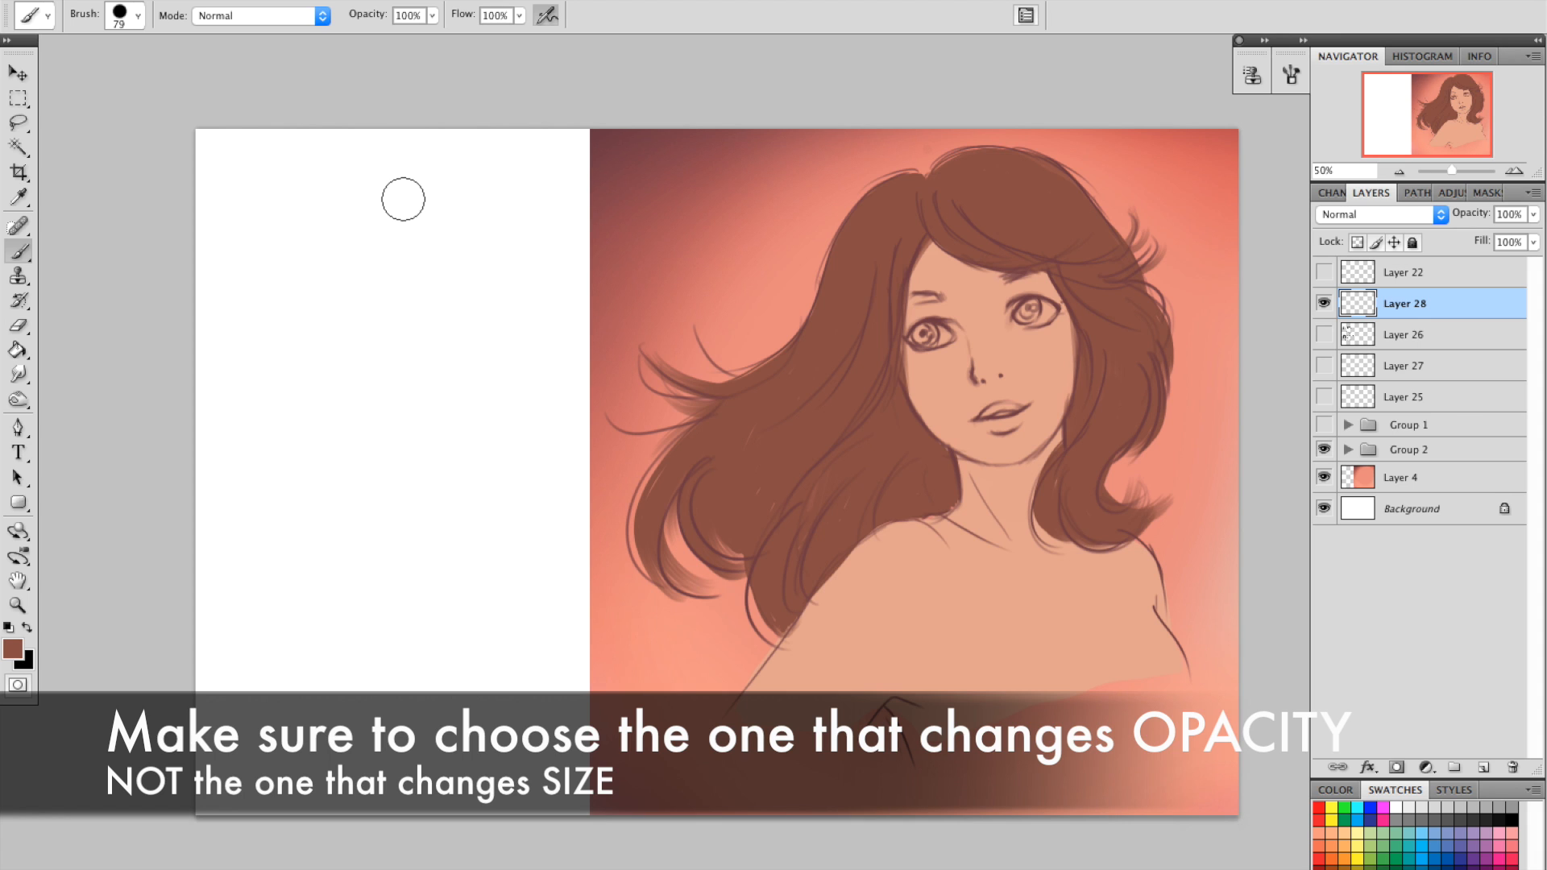
left_click_drag(403, 196, 434, 693)
left_click_drag(481, 249, 524, 616)
Choose the size-varying hard round 19 px brush, paint a vertical test stroke, and mark it with a cross and an arrow.
right_click(366, 276)
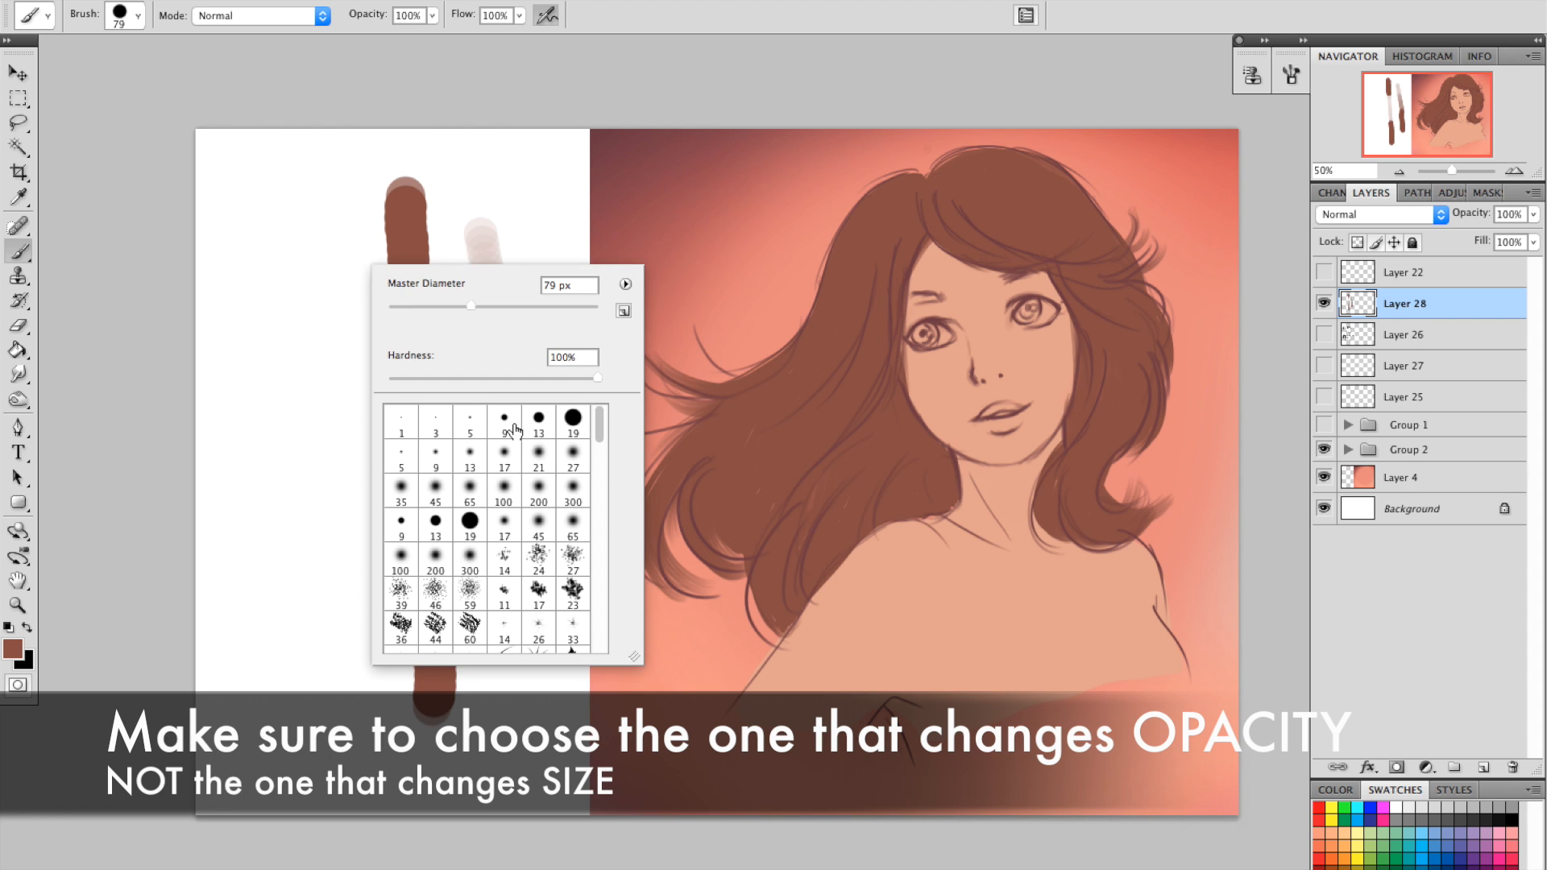
left_click(572, 418)
left_click(325, 221)
left_click_drag(323, 193, 342, 701)
left_click_drag(268, 521, 338, 557)
mouse_move(321, 499)
left_mouse_down()
mouse_move(276, 598)
mouse_move(330, 610)
left_mouse_up()
left_click_drag(304, 604, 327, 645)
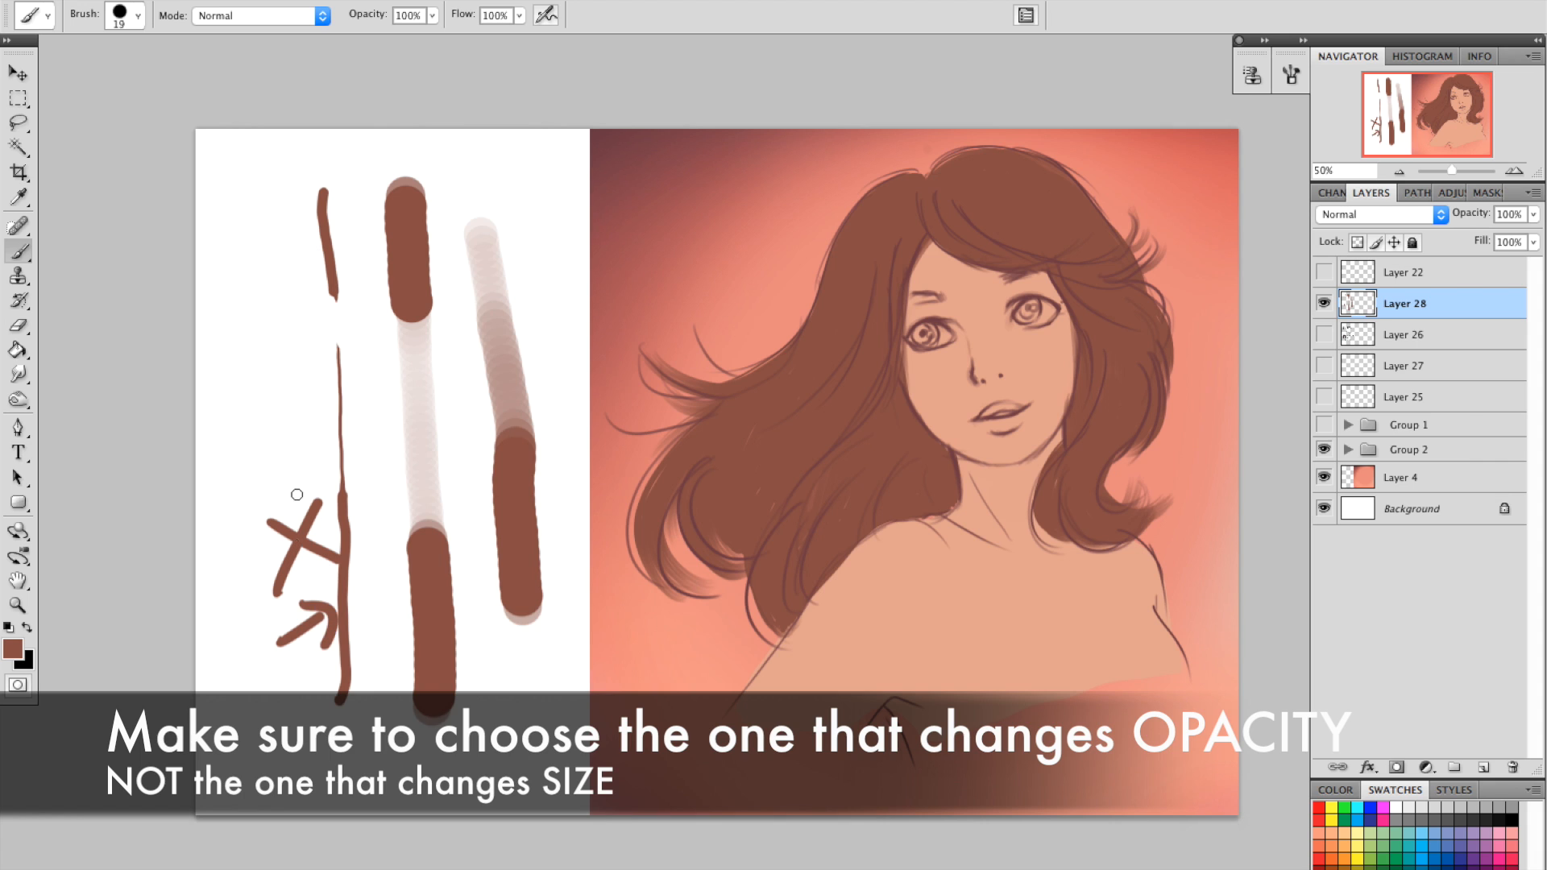
Switch back to the opacity-varying hard round 19 px brush and paint two thin test strokes between the thick ones.
right_click(348, 385)
left_click(444, 641)
left_click(454, 377)
left_click_drag(449, 288, 477, 503)
left_click_drag(473, 522, 490, 666)
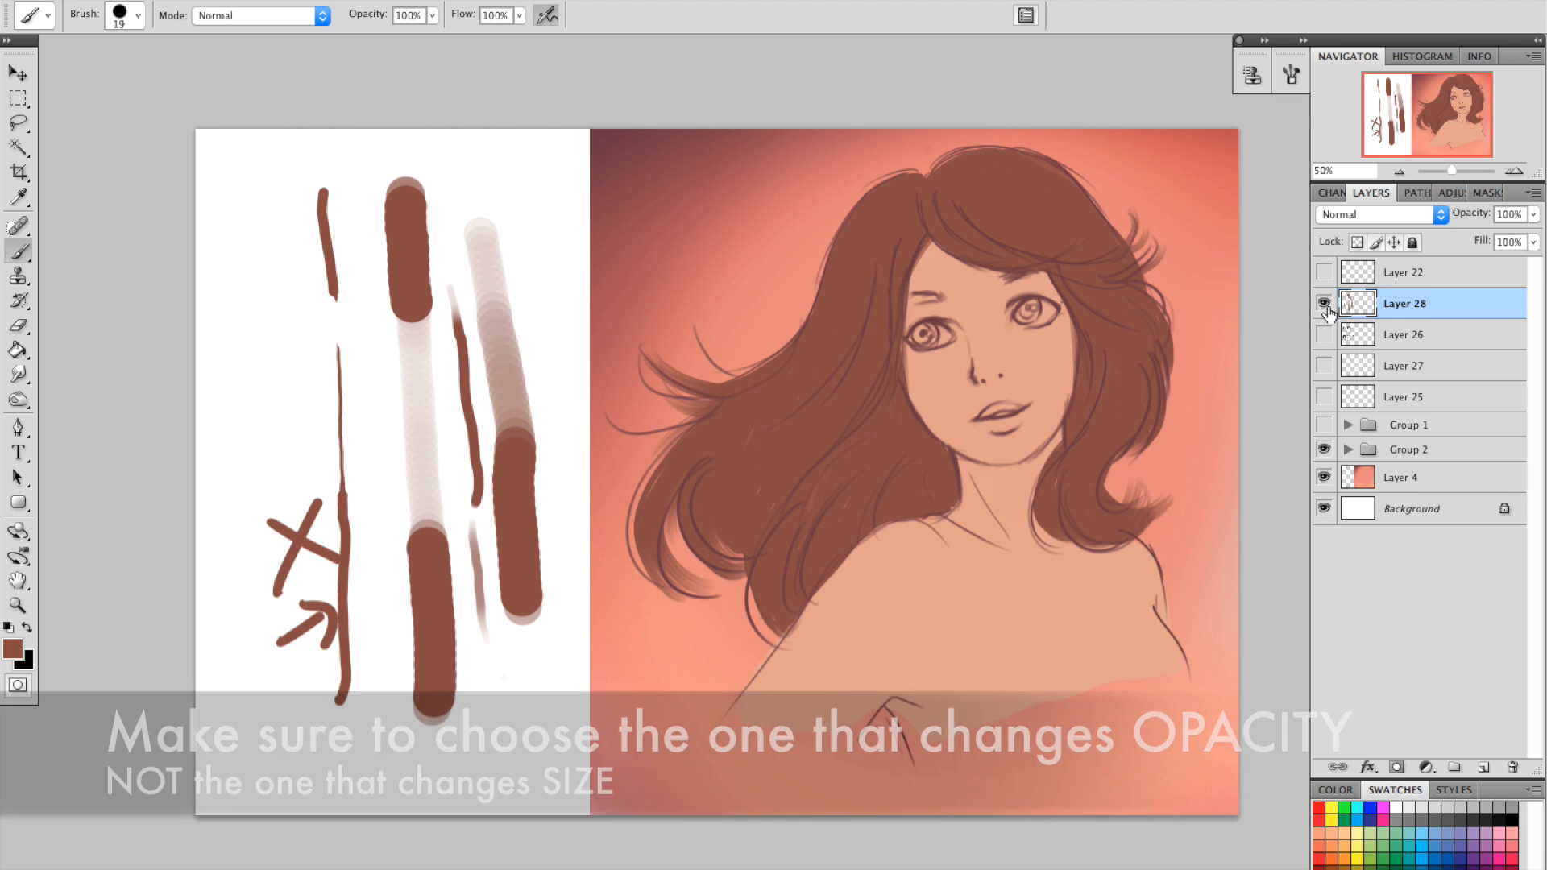
Delete the layer holding the test strokes and select the Smudge tool.
left_click(1323, 303)
key("Delete")
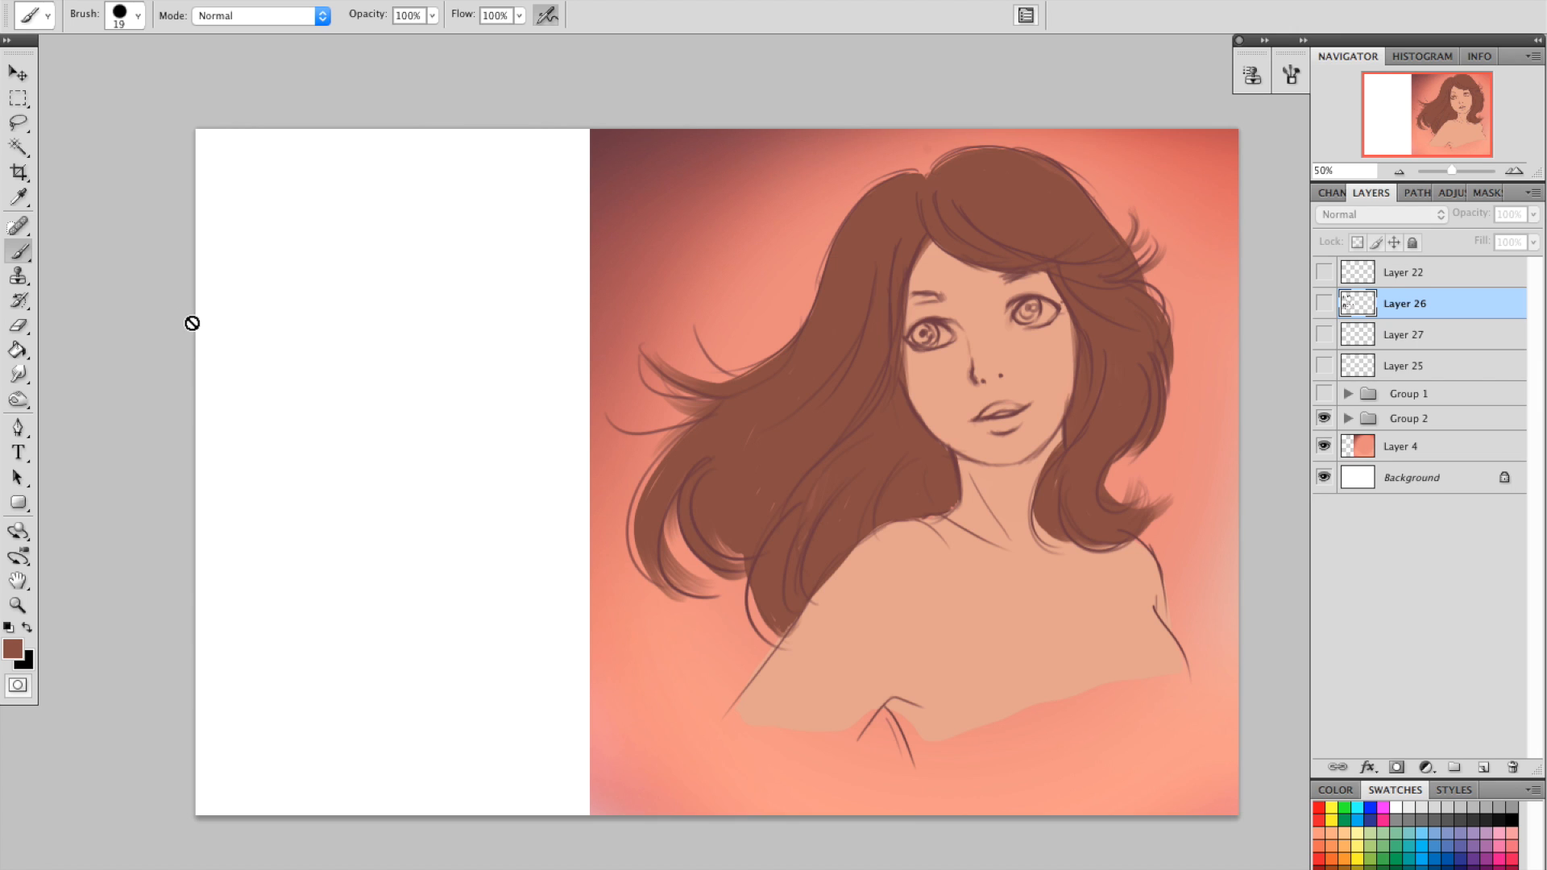
left_click(18, 373)
left_click(18, 377)
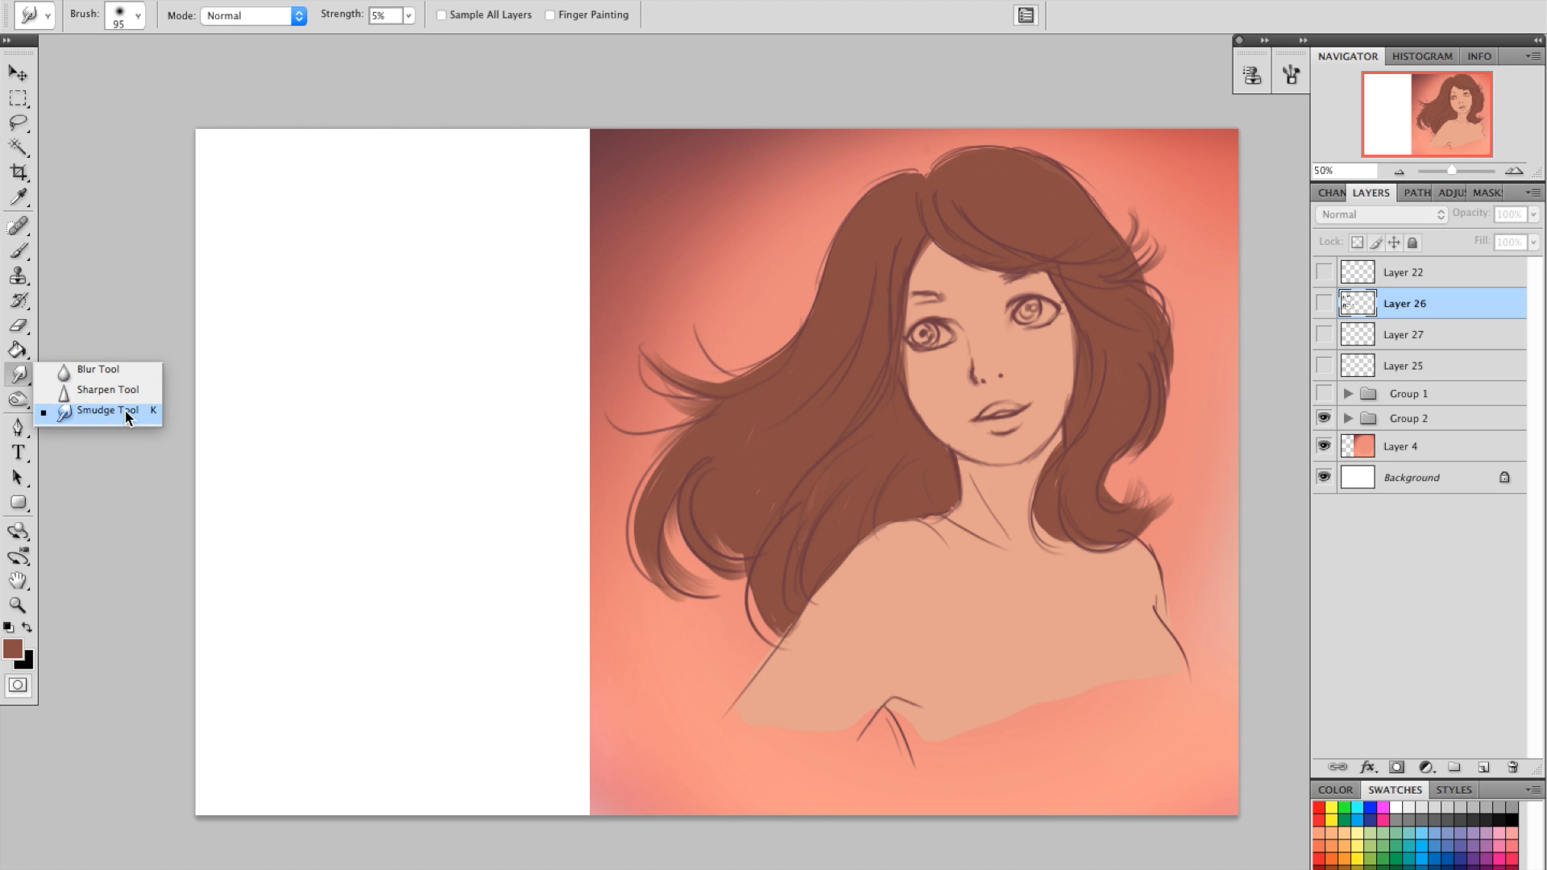
left_click(453, 291)
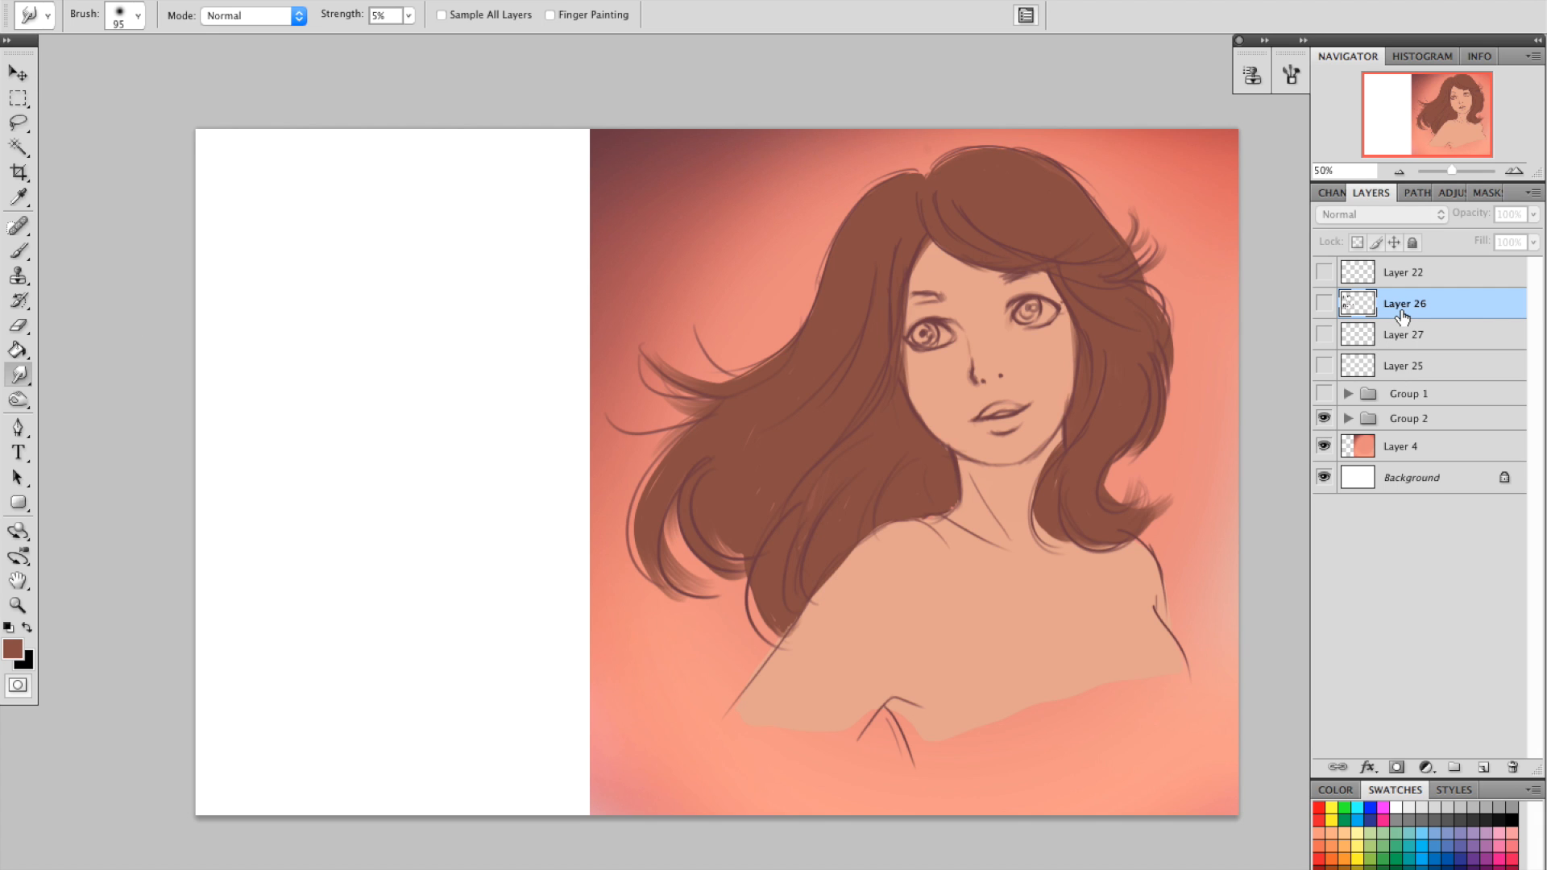
Add a new layer above Layer 26 and sample the face's skin colour for the Brush tool.
key("ctrl+shift+n")
key("Return")
key("i")
left_click(973, 317)
key("b")
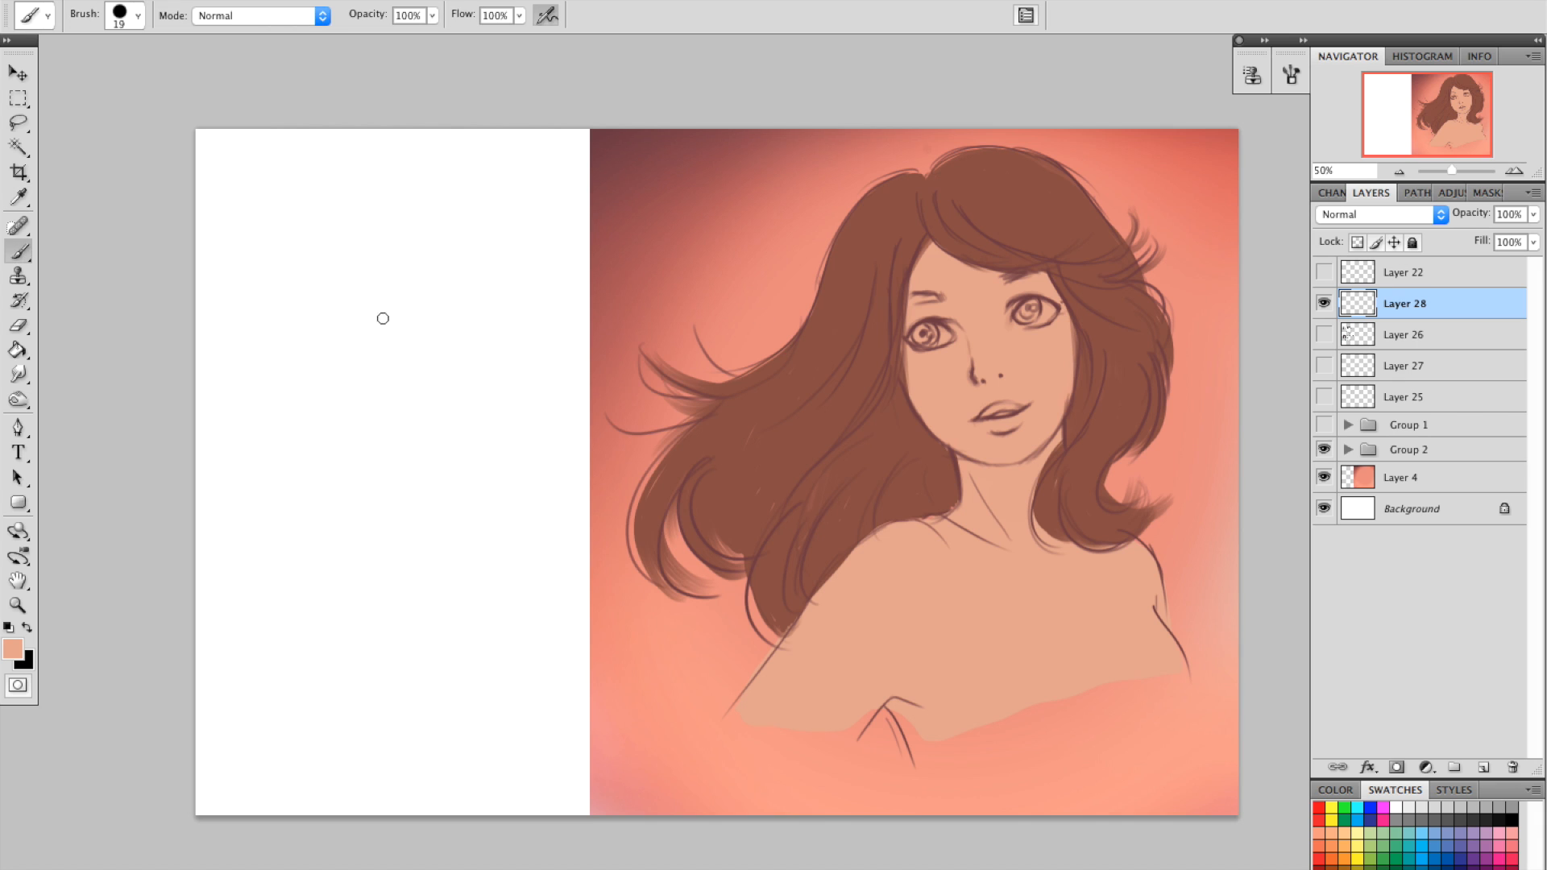
With a 70 px brush, paint a skin-coloured swatch and an adjoining swatch in the sampled hair brown on the white area.
right_click(387, 321)
left_click_drag(474, 359, 491, 356)
mouse_move(361, 198)
left_mouse_down()
mouse_move(395, 258)
mouse_move(388, 219)
mouse_move(429, 259)
mouse_move(455, 205)
mouse_move(503, 242)
left_mouse_up()
left_click(834, 242, "alt")
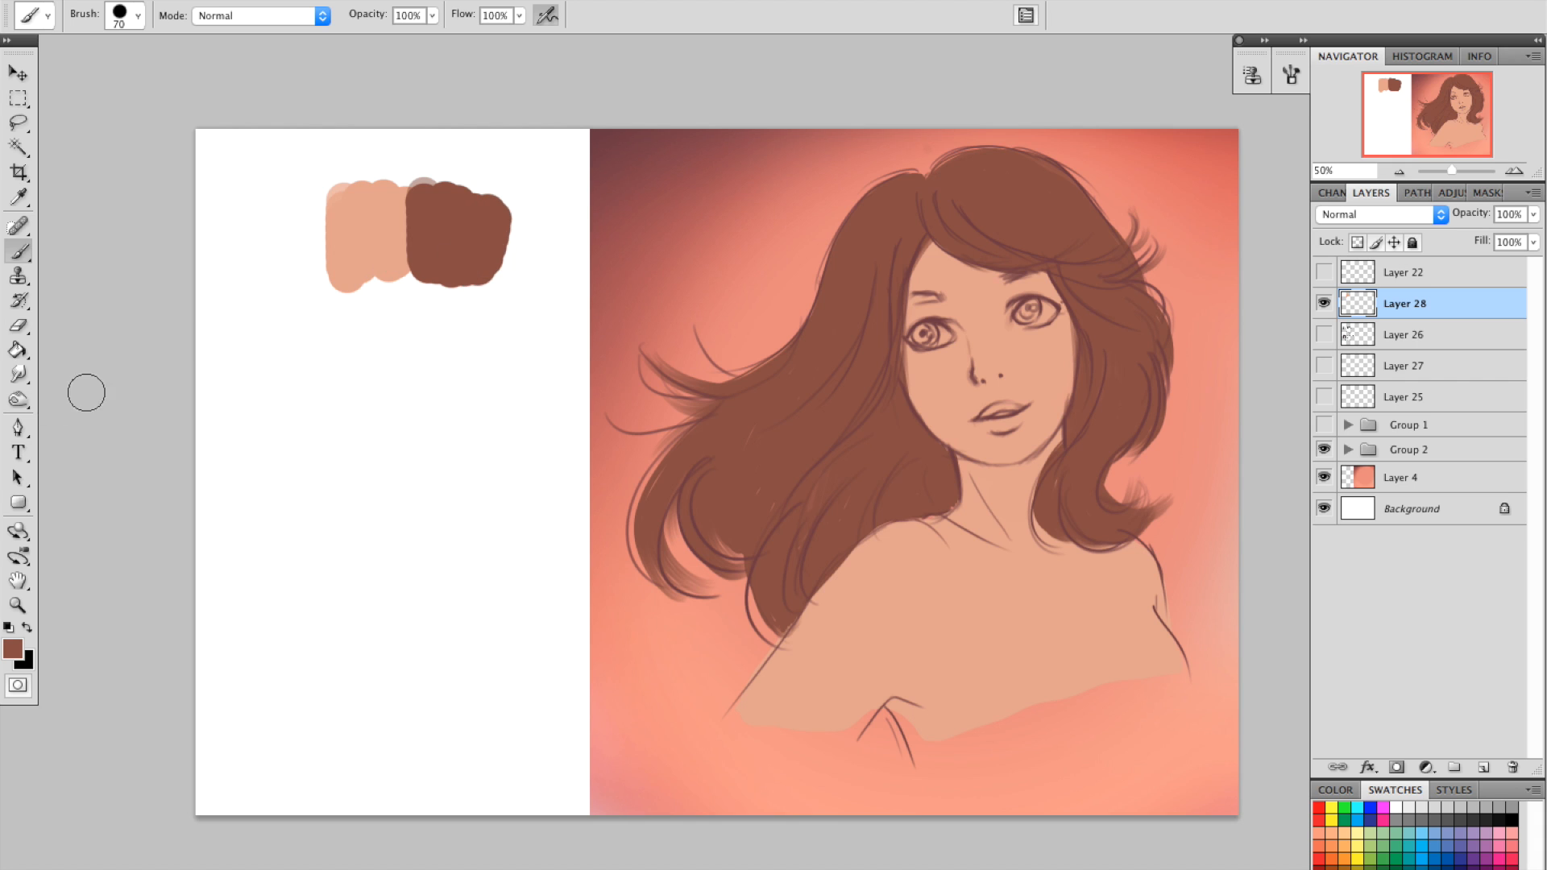
Activate the Smudge tool and review its brush's Scattering settings.
left_click(18, 374)
right_click(18, 379)
left_click(18, 380)
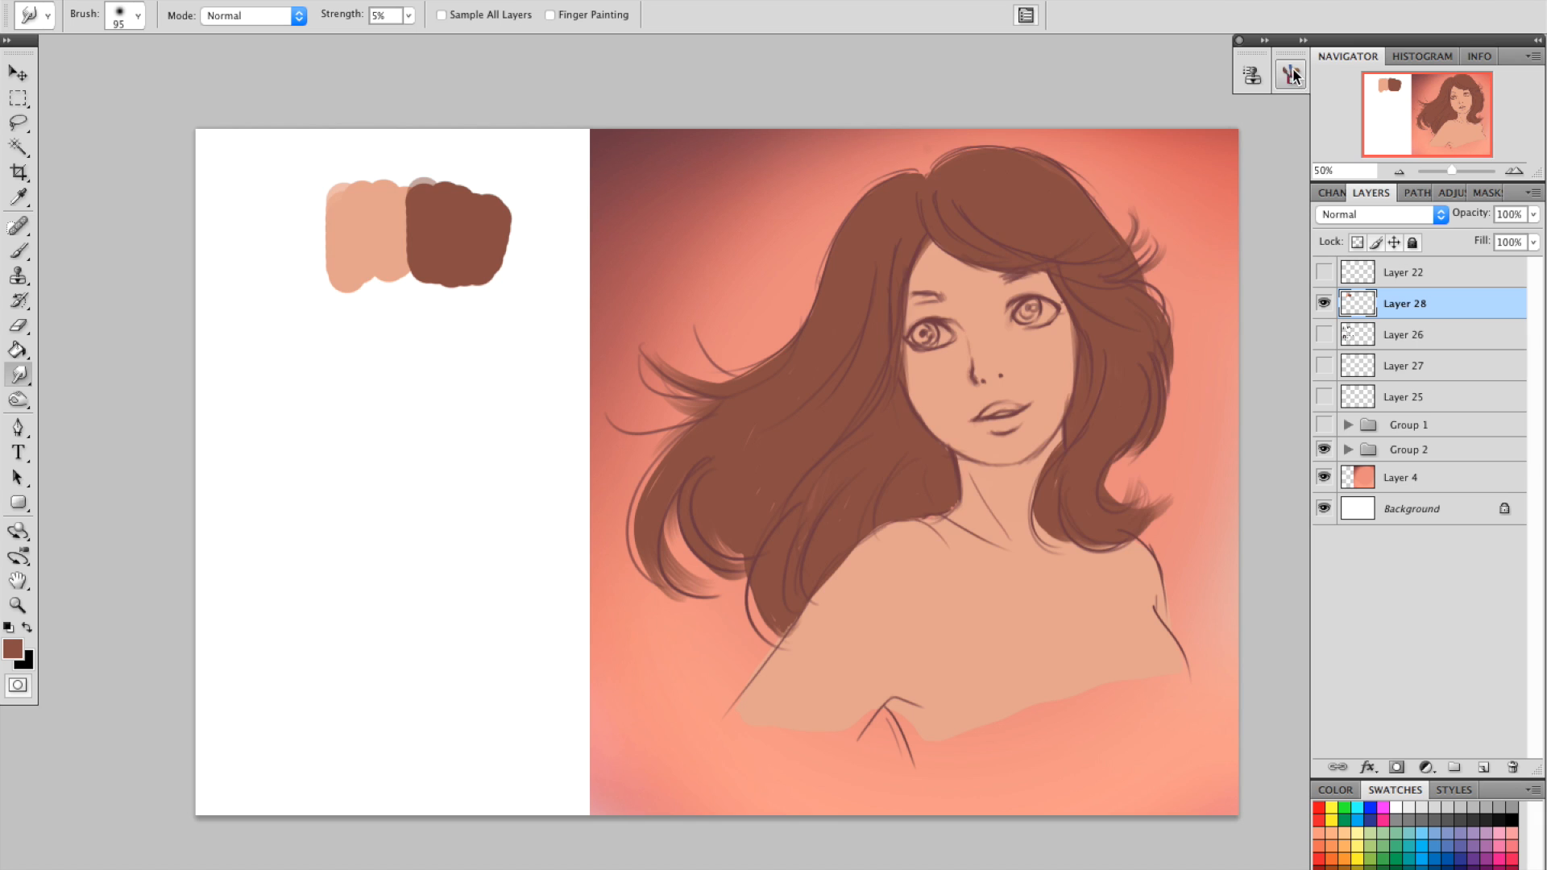
left_click(1292, 75)
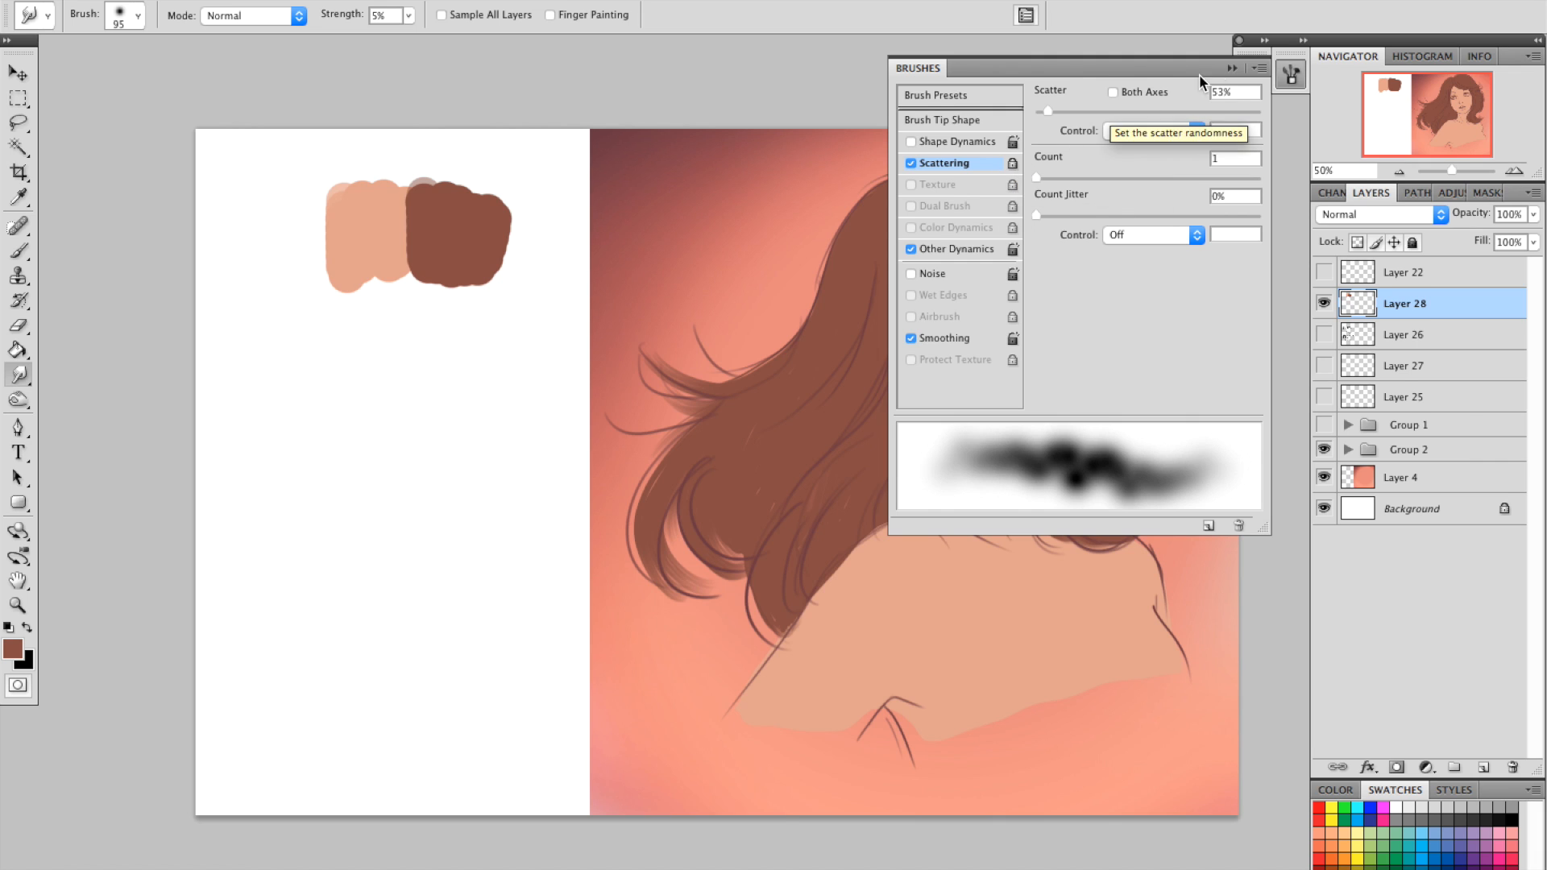
left_click(1291, 75)
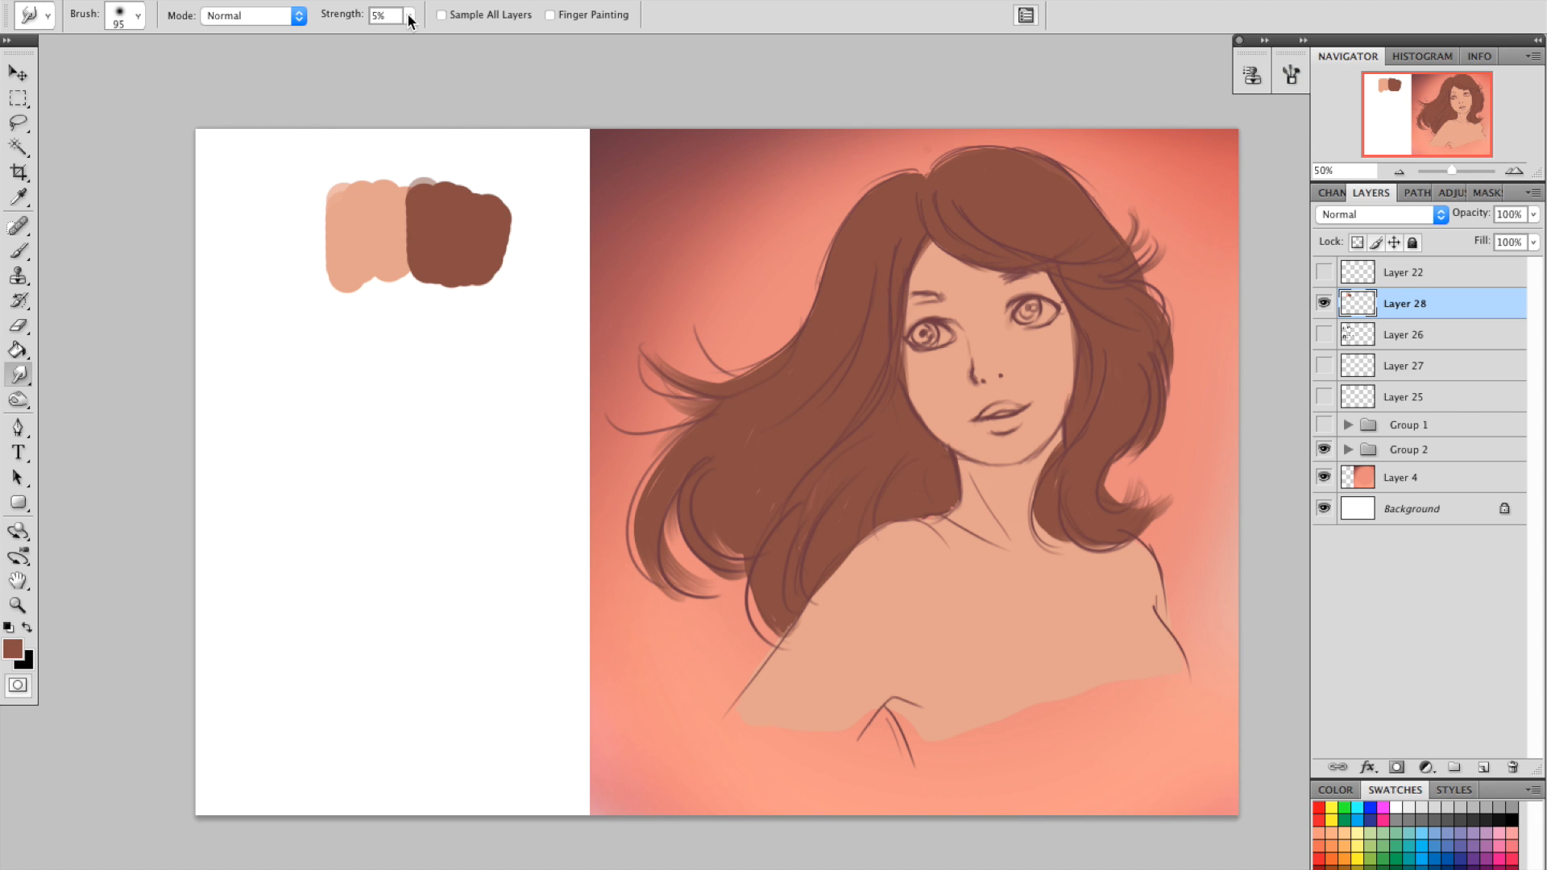
Set the Smudge strength to 5% and blend the border between the skin and brown swatches.
mouse_move(411, 22)
left_mouse_down()
mouse_move(446, 33)
mouse_move(432, 37)
left_mouse_up()
type("5")
left_click(17, 375)
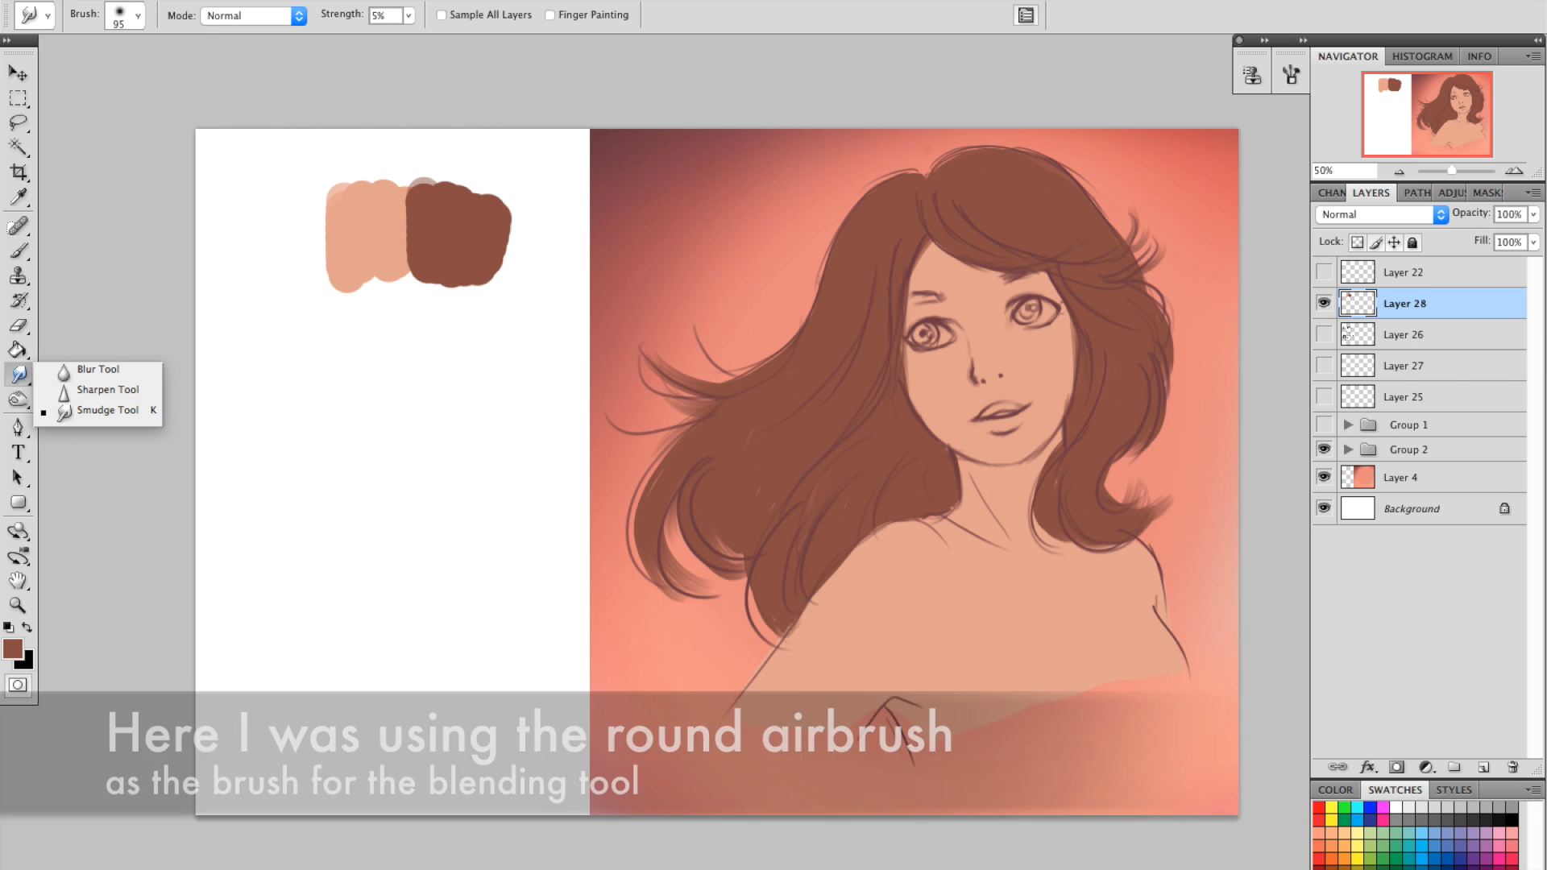
left_click(109, 410)
mouse_move(412, 200)
left_mouse_down()
mouse_move(414, 270)
mouse_move(406, 201)
mouse_move(408, 257)
left_mouse_up()
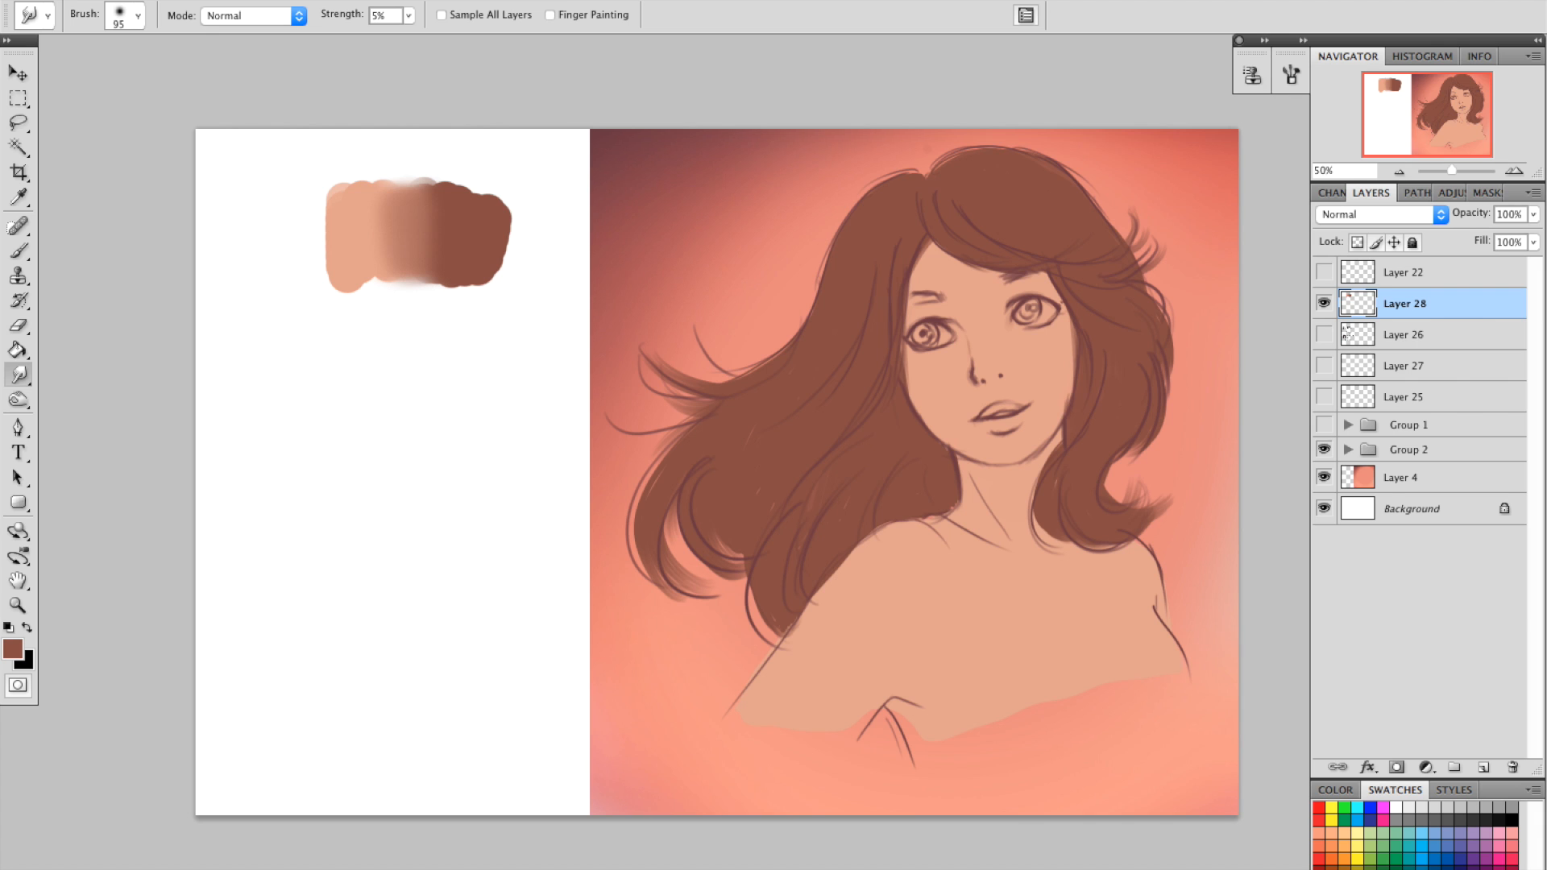
Expand Group 2 and select the skin layer, Layer 24.
left_click(1347, 449)
left_click(1420, 540)
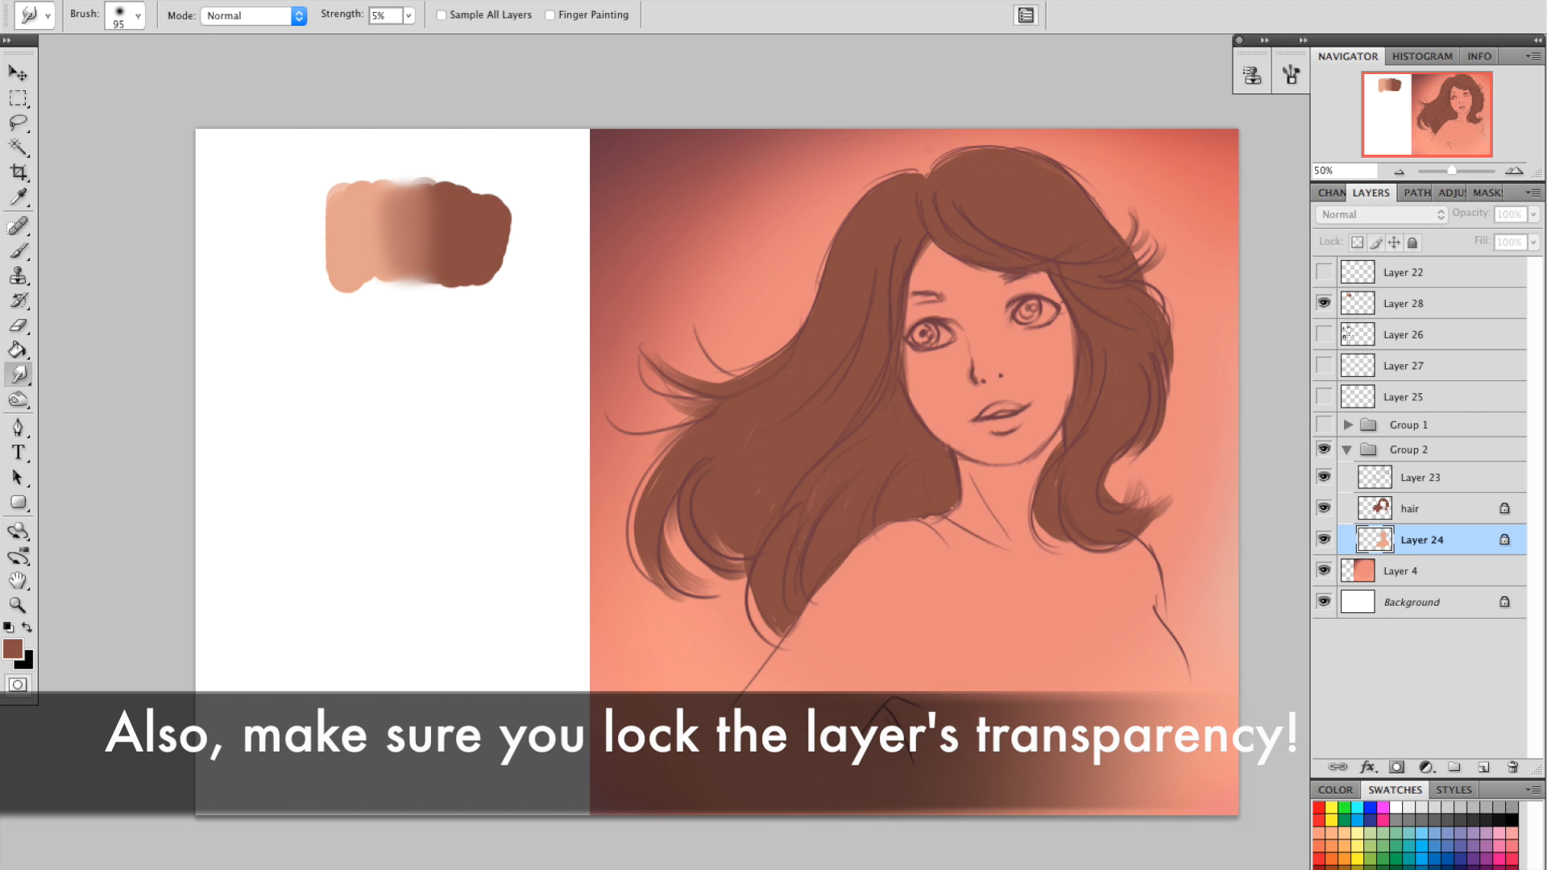
right_click(1033, 348)
left_click(1051, 380)
Switch to the Brush tool with the opacity-varying hard round 19 preset and set its diameter to 33 px.
key("b")
right_click(1017, 333)
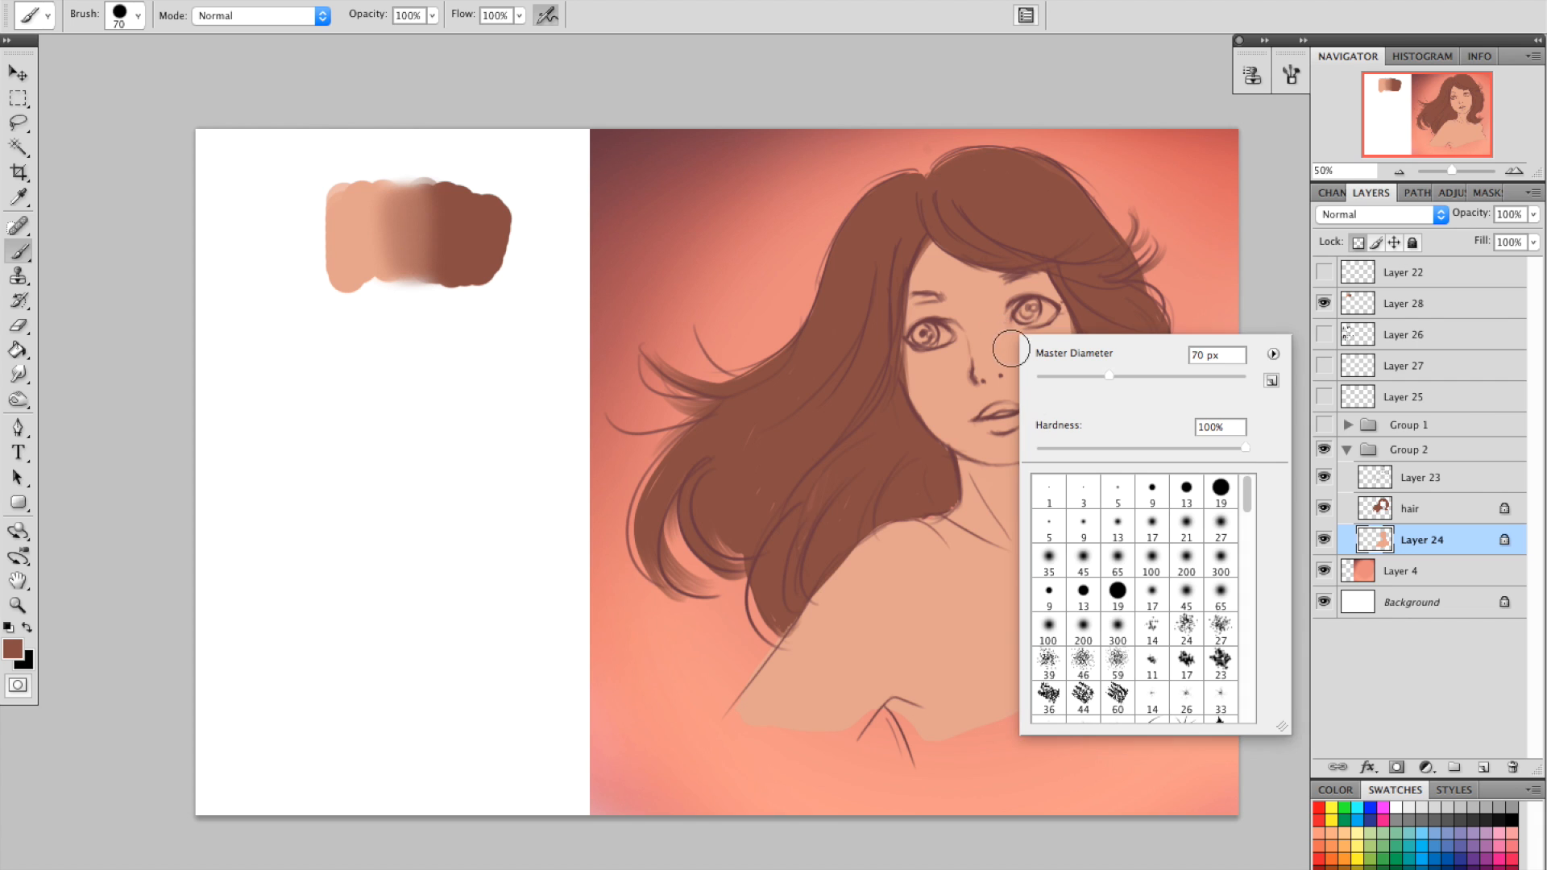
left_click(1121, 603)
left_click(1070, 372)
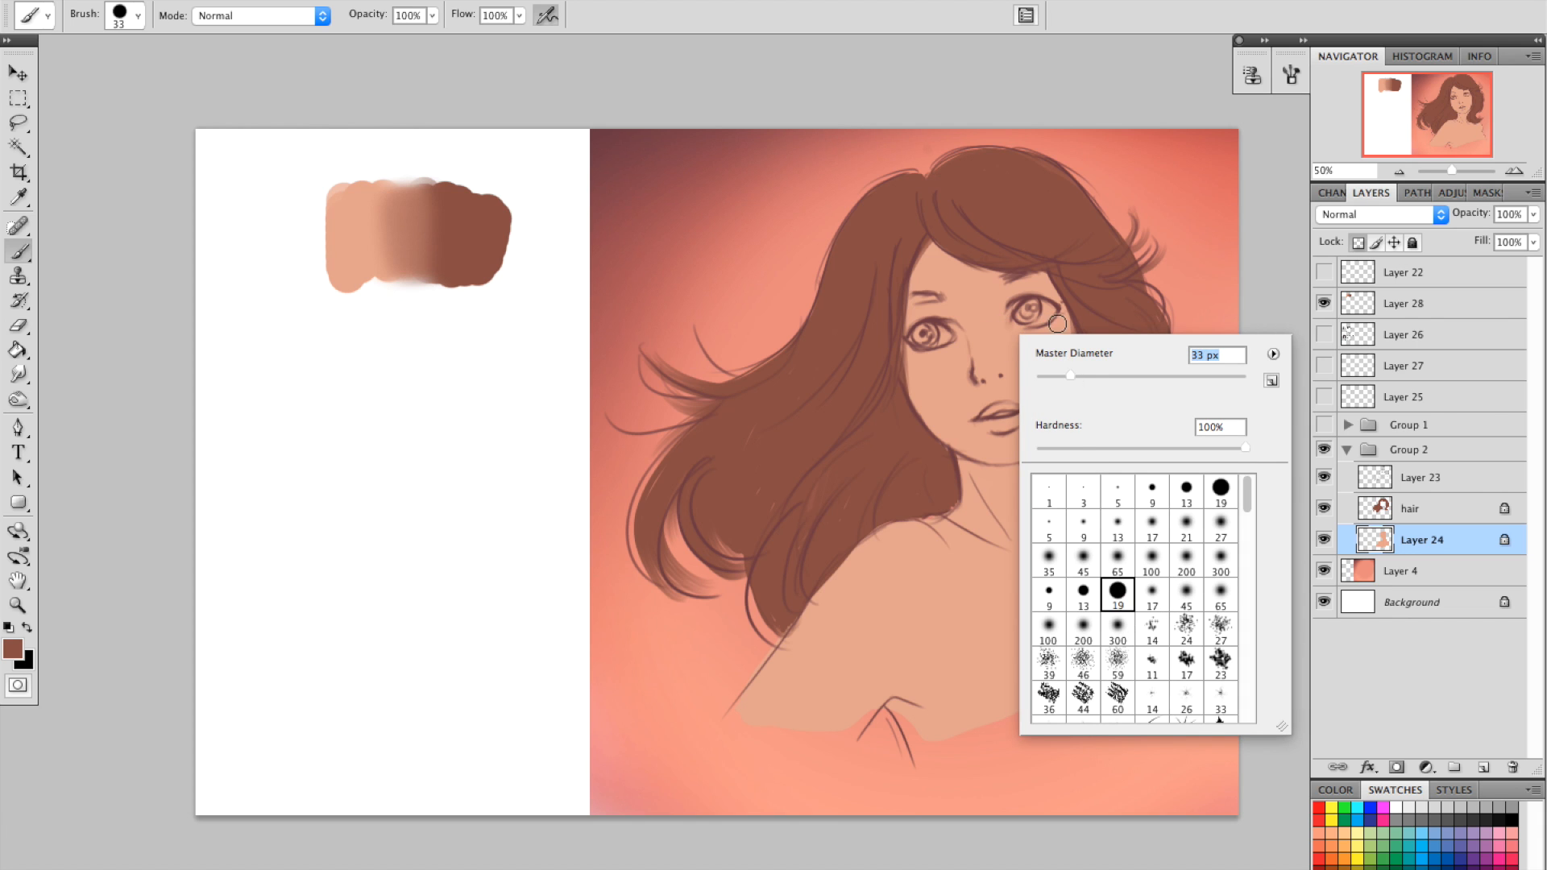
left_click(1058, 323)
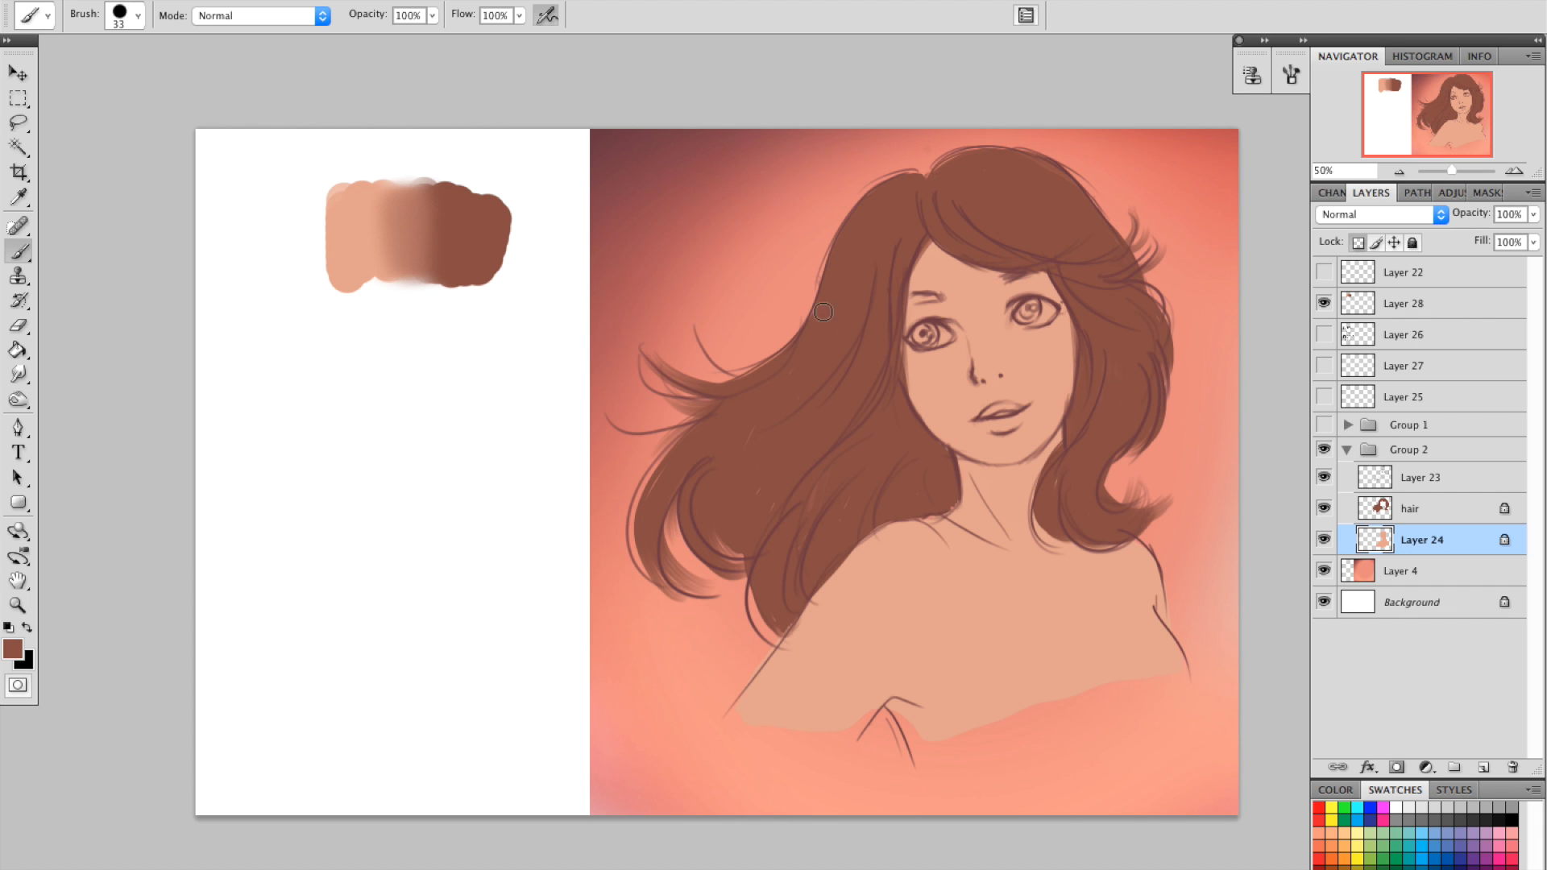
Sample the skin tone as the foreground colour and darken it to a deep shadow brown.
left_click(13, 649)
left_click(1056, 353)
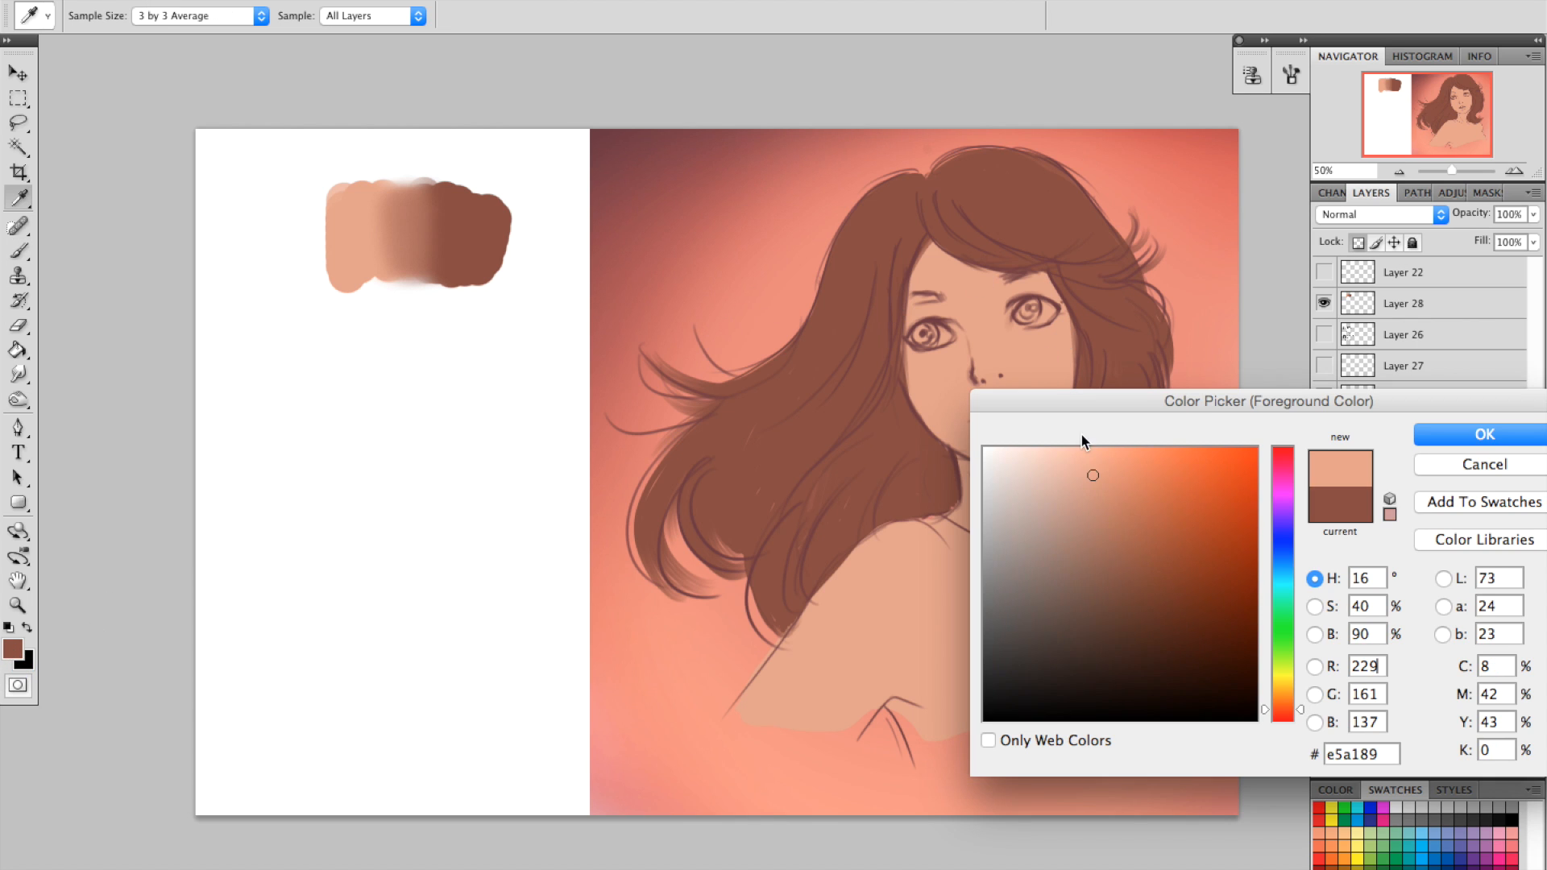
left_click_drag(1135, 591, 1134, 598)
key("Return")
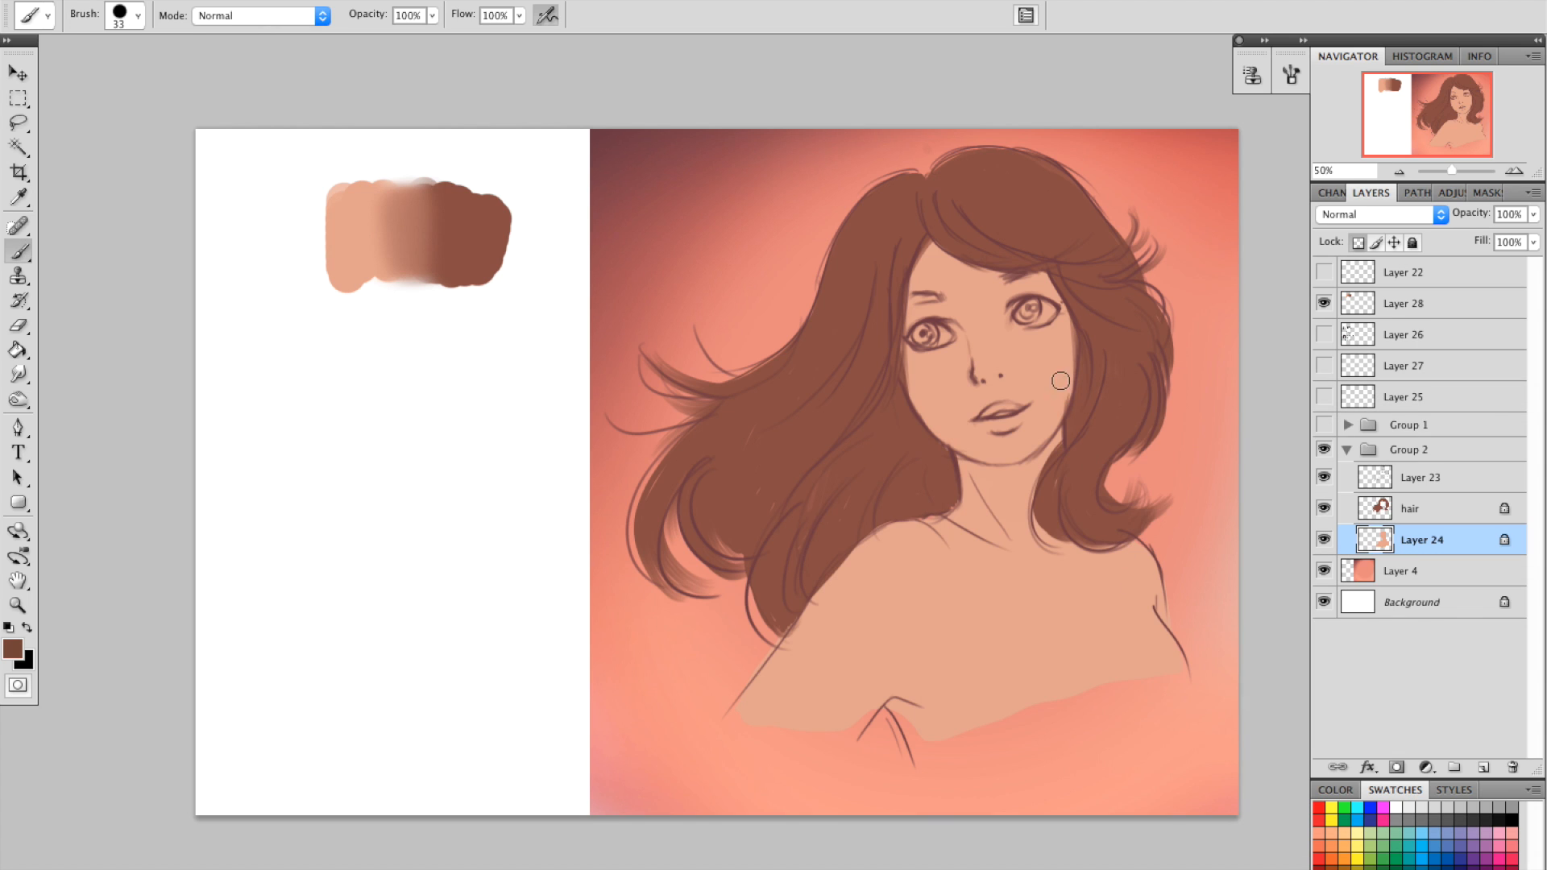
Paint dark brown shading around both eyes on the skin layer, reducing the brush size for the finer strokes.
left_click_drag(1012, 305, 1022, 296)
left_click(1513, 171)
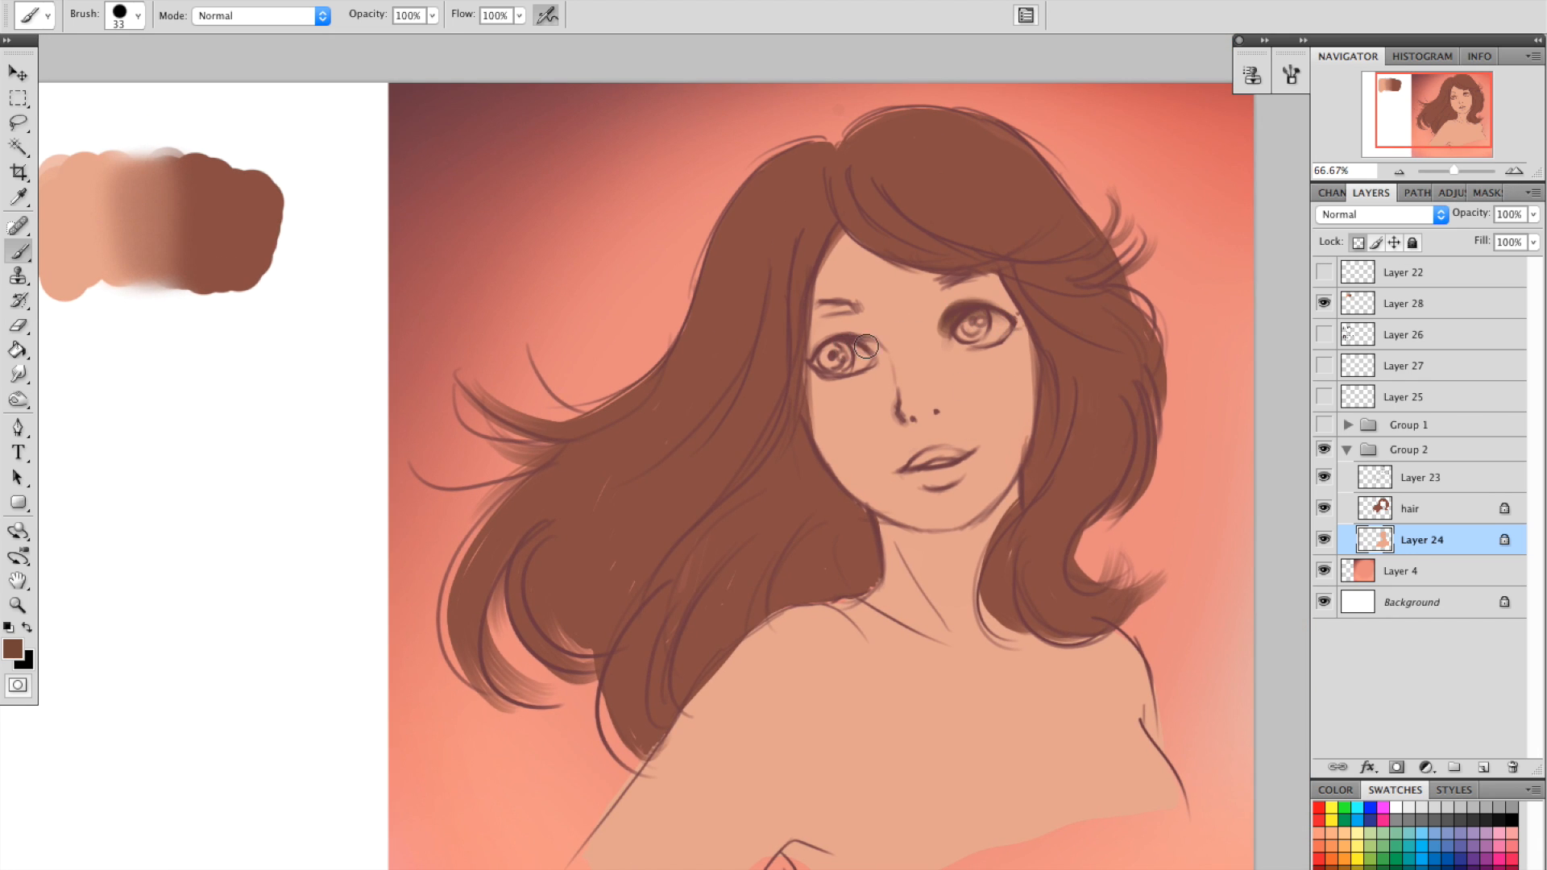
left_click_drag(853, 340, 834, 355)
right_click(879, 309)
left_click(913, 303)
mouse_move(932, 346)
left_mouse_down()
mouse_move(825, 340)
mouse_move(843, 331)
left_mouse_up()
mouse_move(991, 309)
left_mouse_down()
mouse_move(1013, 327)
mouse_move(989, 339)
mouse_move(1003, 343)
left_mouse_up()
Shade the nose, the mouth and the underside of the chin in dark brown, using a 13 px brush for the details.
mouse_move(816, 366)
left_mouse_down()
mouse_move(915, 417)
mouse_move(936, 408)
mouse_move(914, 420)
mouse_move(982, 449)
mouse_move(948, 454)
mouse_move(957, 479)
left_mouse_up()
right_click(946, 434)
left_click(930, 484)
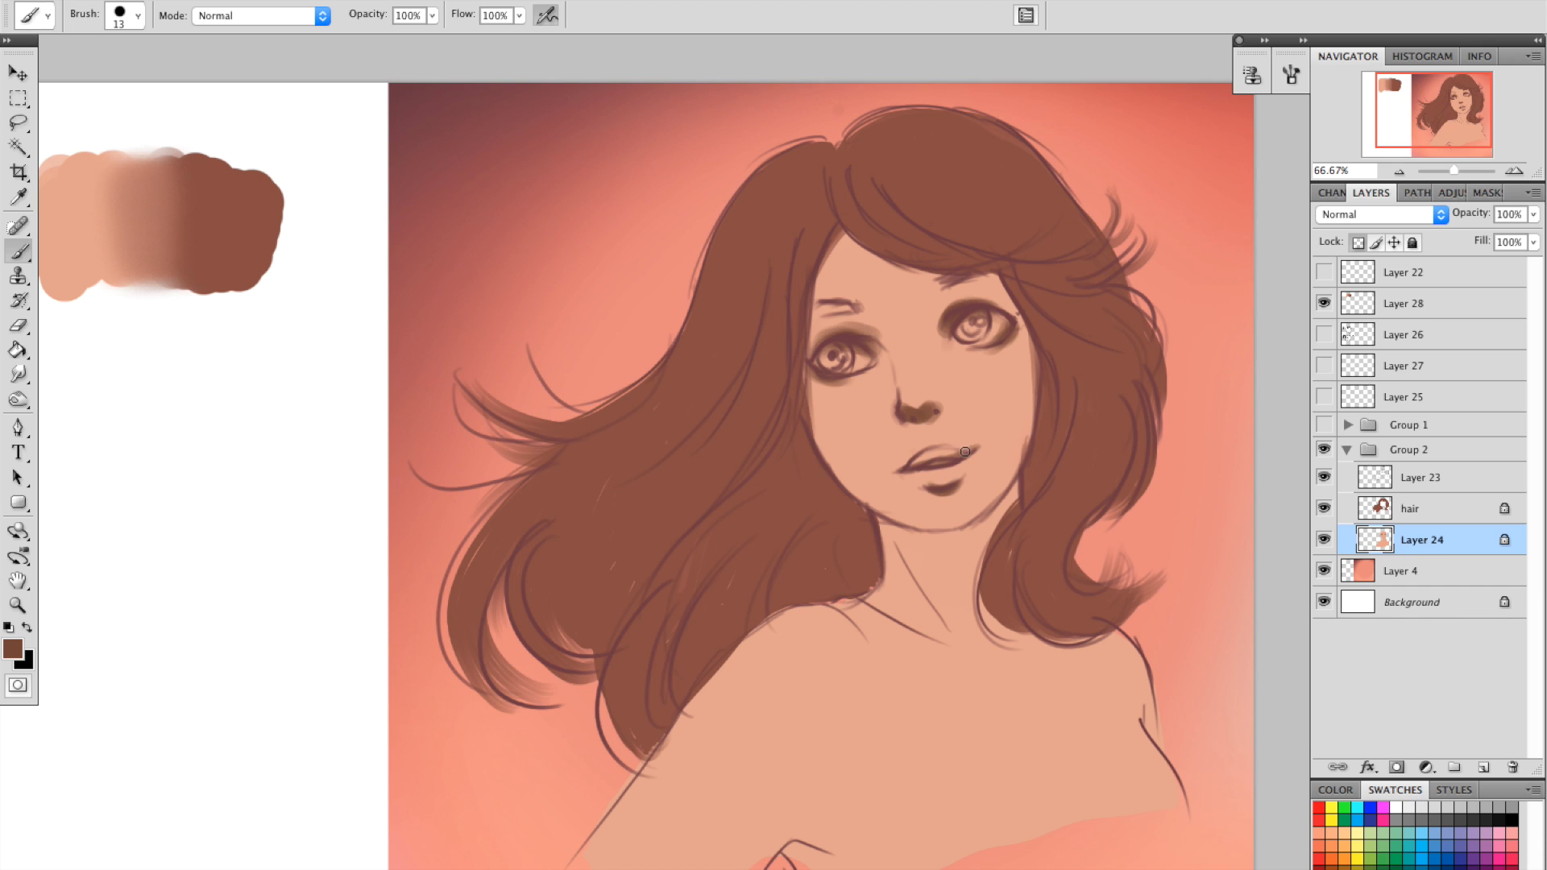
mouse_move(880, 516)
left_mouse_down()
mouse_move(926, 555)
mouse_move(915, 547)
mouse_move(1005, 499)
mouse_move(888, 531)
mouse_move(936, 536)
mouse_move(899, 530)
mouse_move(995, 507)
mouse_move(922, 537)
mouse_move(960, 542)
mouse_move(921, 542)
left_mouse_up()
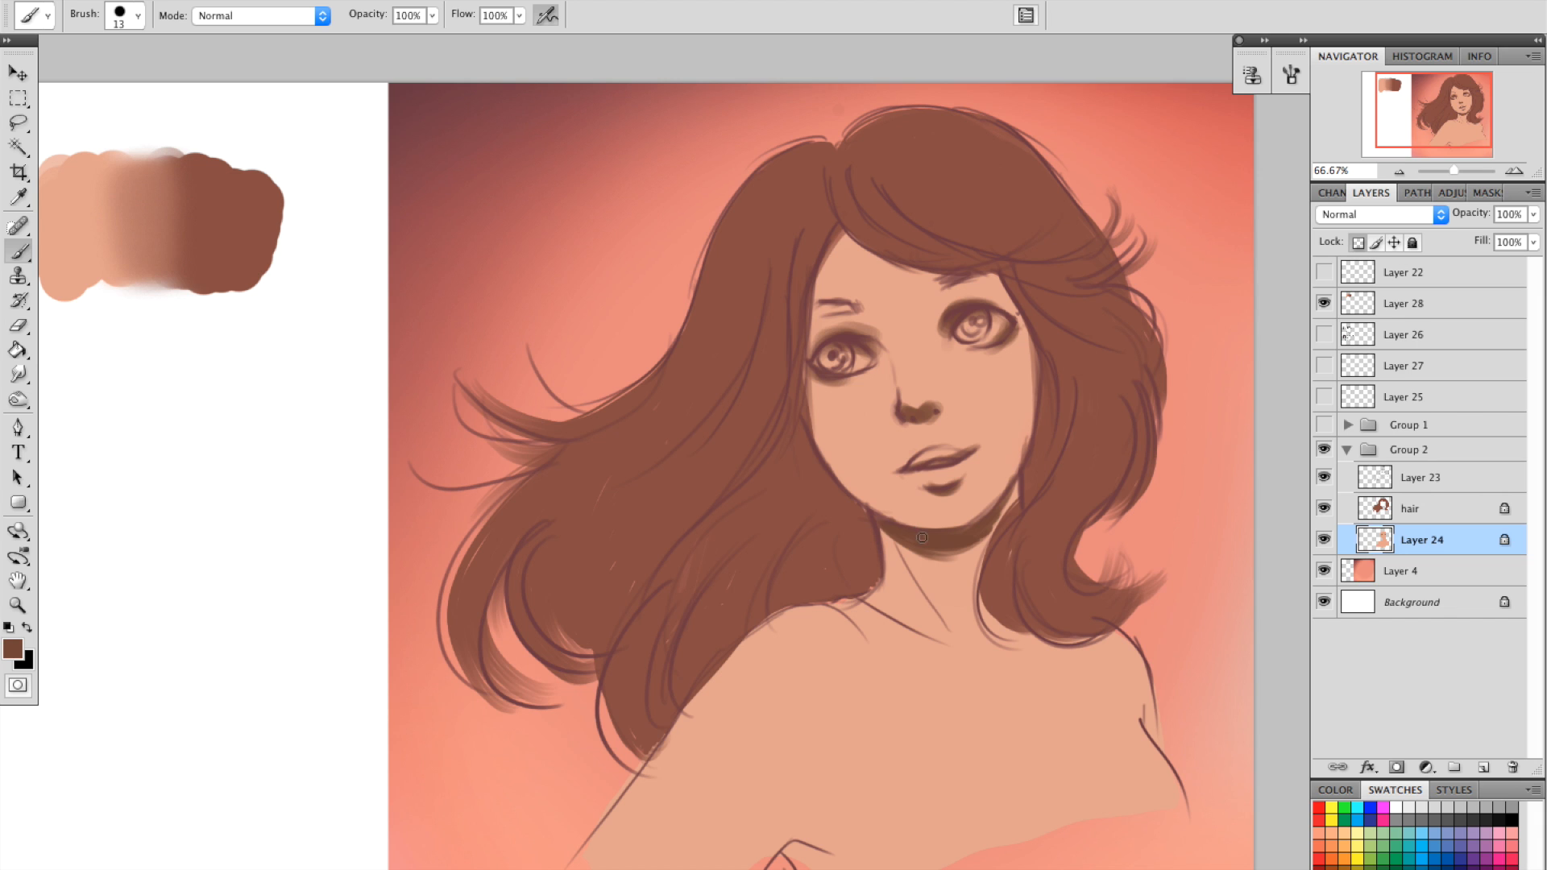
mouse_move(918, 546)
left_mouse_down()
mouse_move(955, 554)
mouse_move(985, 525)
left_mouse_up()
Enlarge the brush to 35 px and paint dark shadows along the shoulder and outer arm beneath the long hair.
scroll(970, 529, "down", 3)
right_click(866, 586)
left_click(926, 539)
left_click(838, 569)
mouse_move(843, 560)
left_mouse_down()
mouse_move(853, 625)
mouse_move(867, 617)
mouse_move(835, 559)
mouse_move(761, 587)
mouse_move(794, 563)
mouse_move(740, 603)
mouse_move(602, 778)
mouse_move(642, 742)
mouse_move(626, 774)
mouse_move(712, 613)
left_mouse_up()
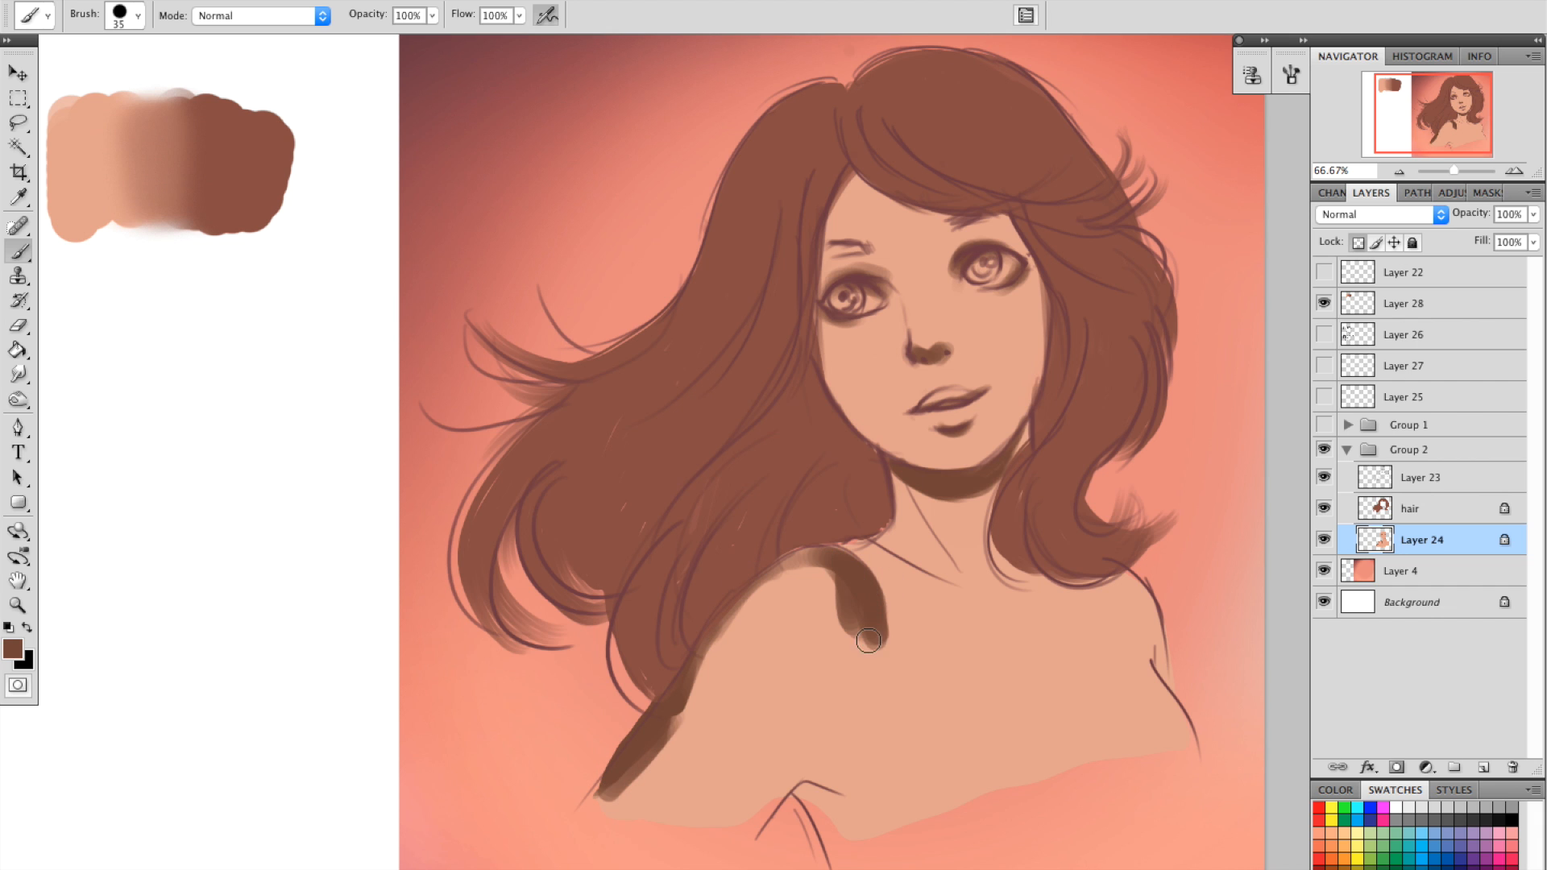
Shade the forehead along the fringe, both sides of the face and the eye area beside the nose in dark brown.
left_click_drag(1019, 456, 1031, 505)
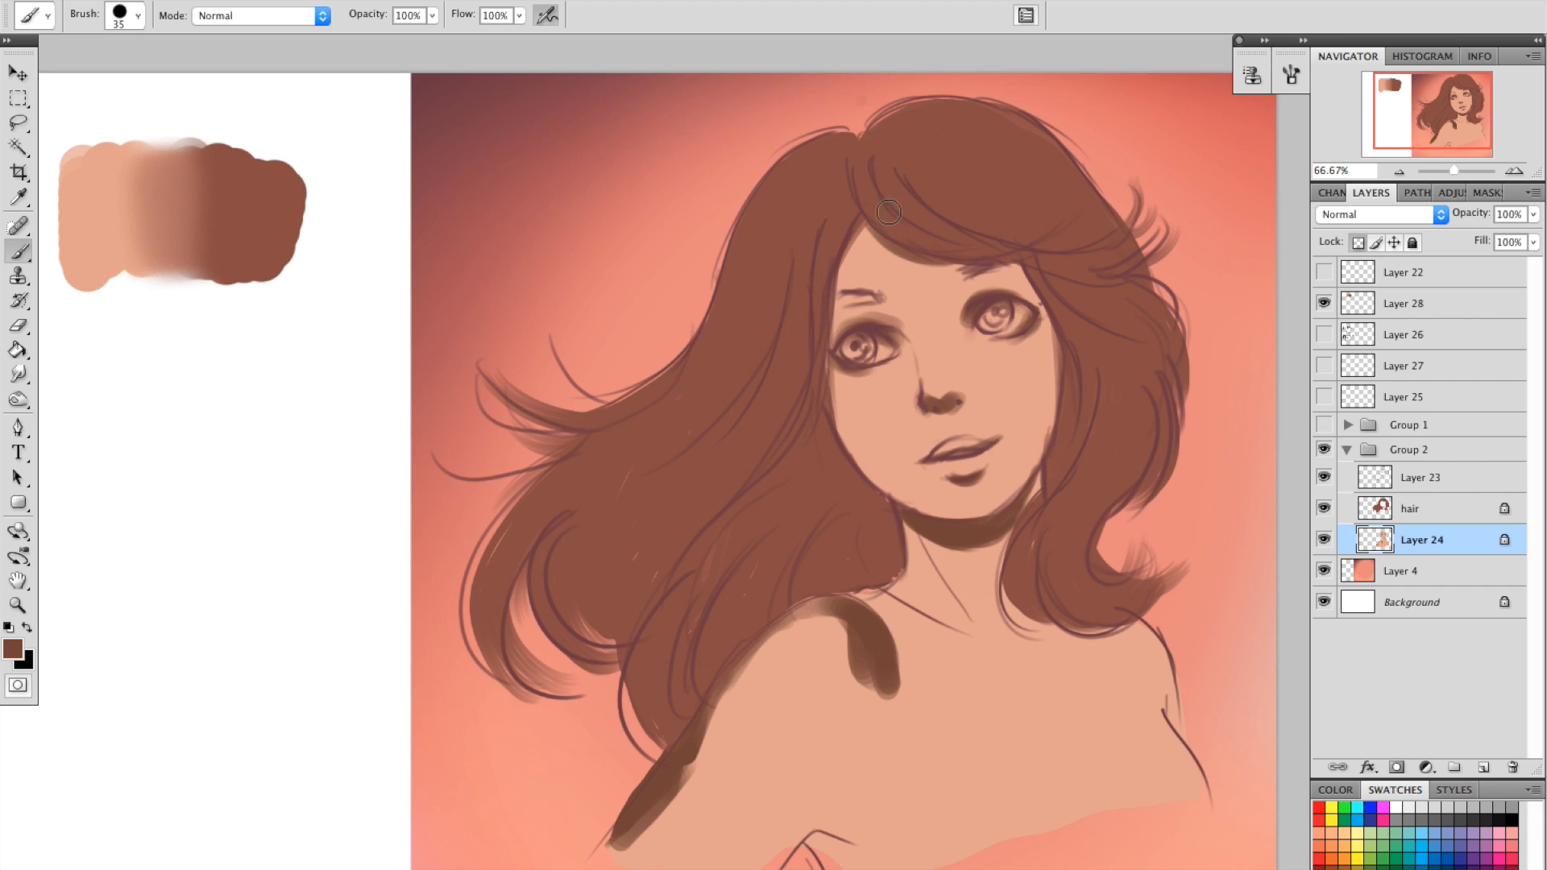
left_click_drag(1010, 251, 979, 277)
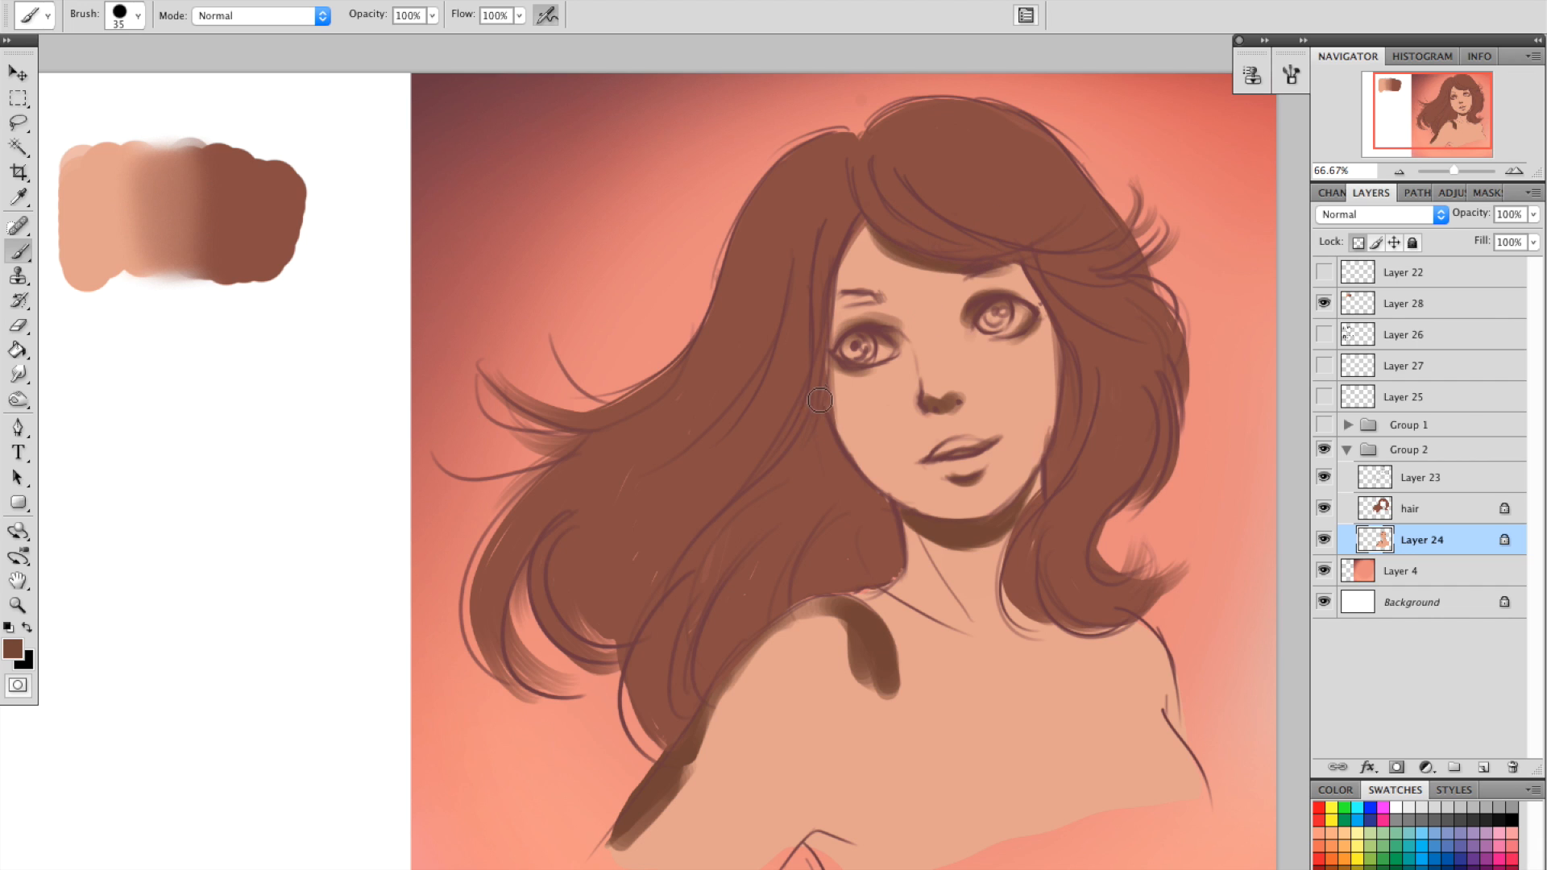
mouse_move(823, 426)
left_mouse_down()
mouse_move(883, 489)
mouse_move(854, 451)
left_mouse_up()
mouse_move(1052, 351)
left_mouse_down()
mouse_move(1038, 463)
mouse_move(1066, 369)
mouse_move(1036, 463)
left_mouse_up()
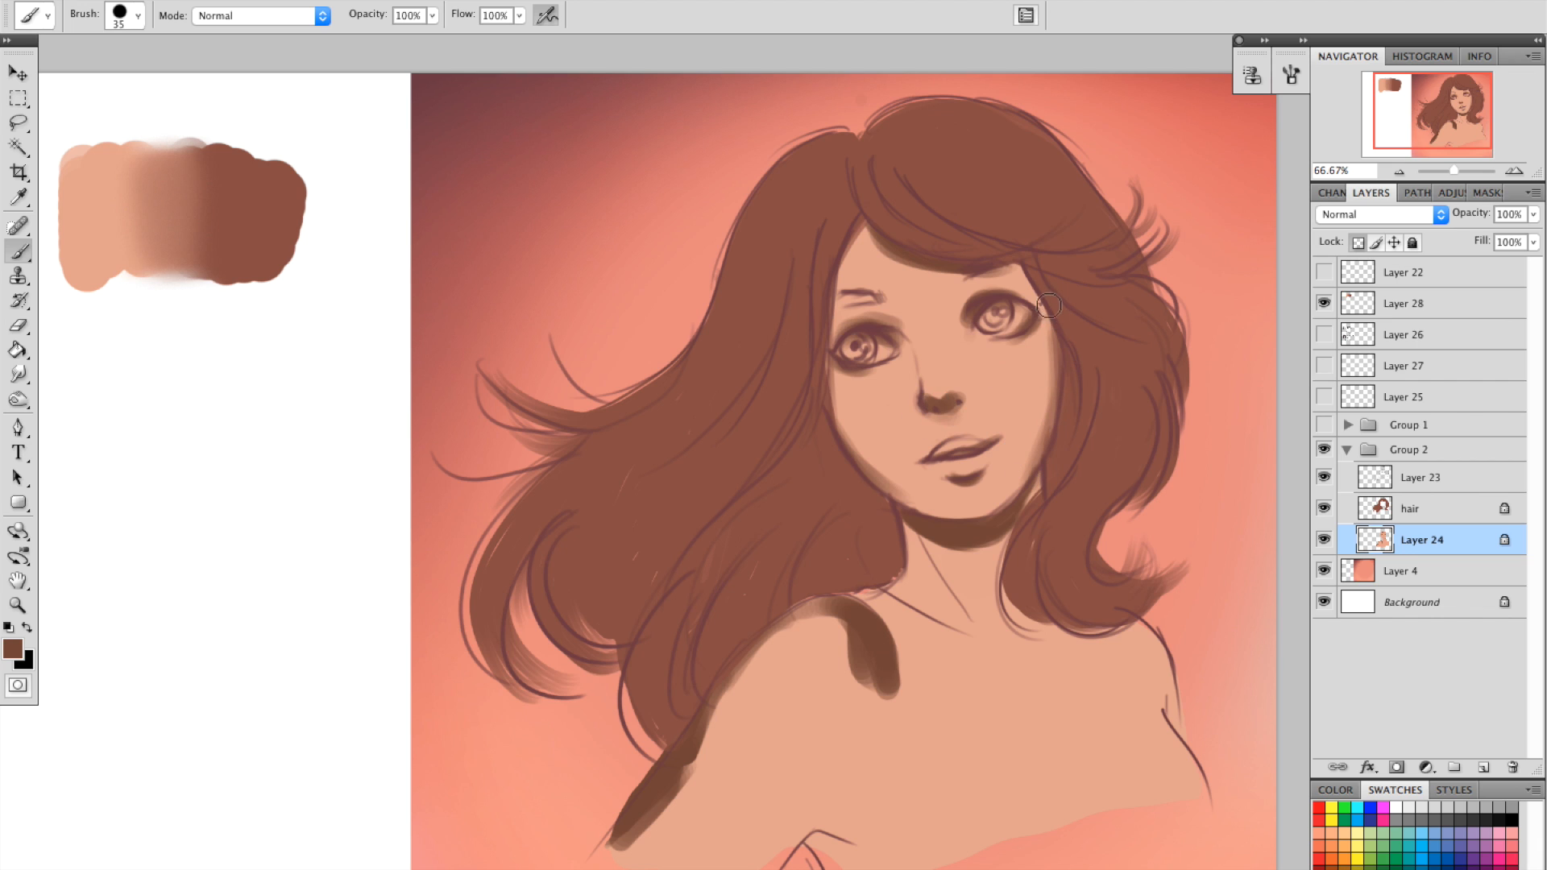
left_click_drag(865, 363, 880, 362)
Switch to the Smudge tool and give it a soft round tip of 38 px.
left_click(18, 374)
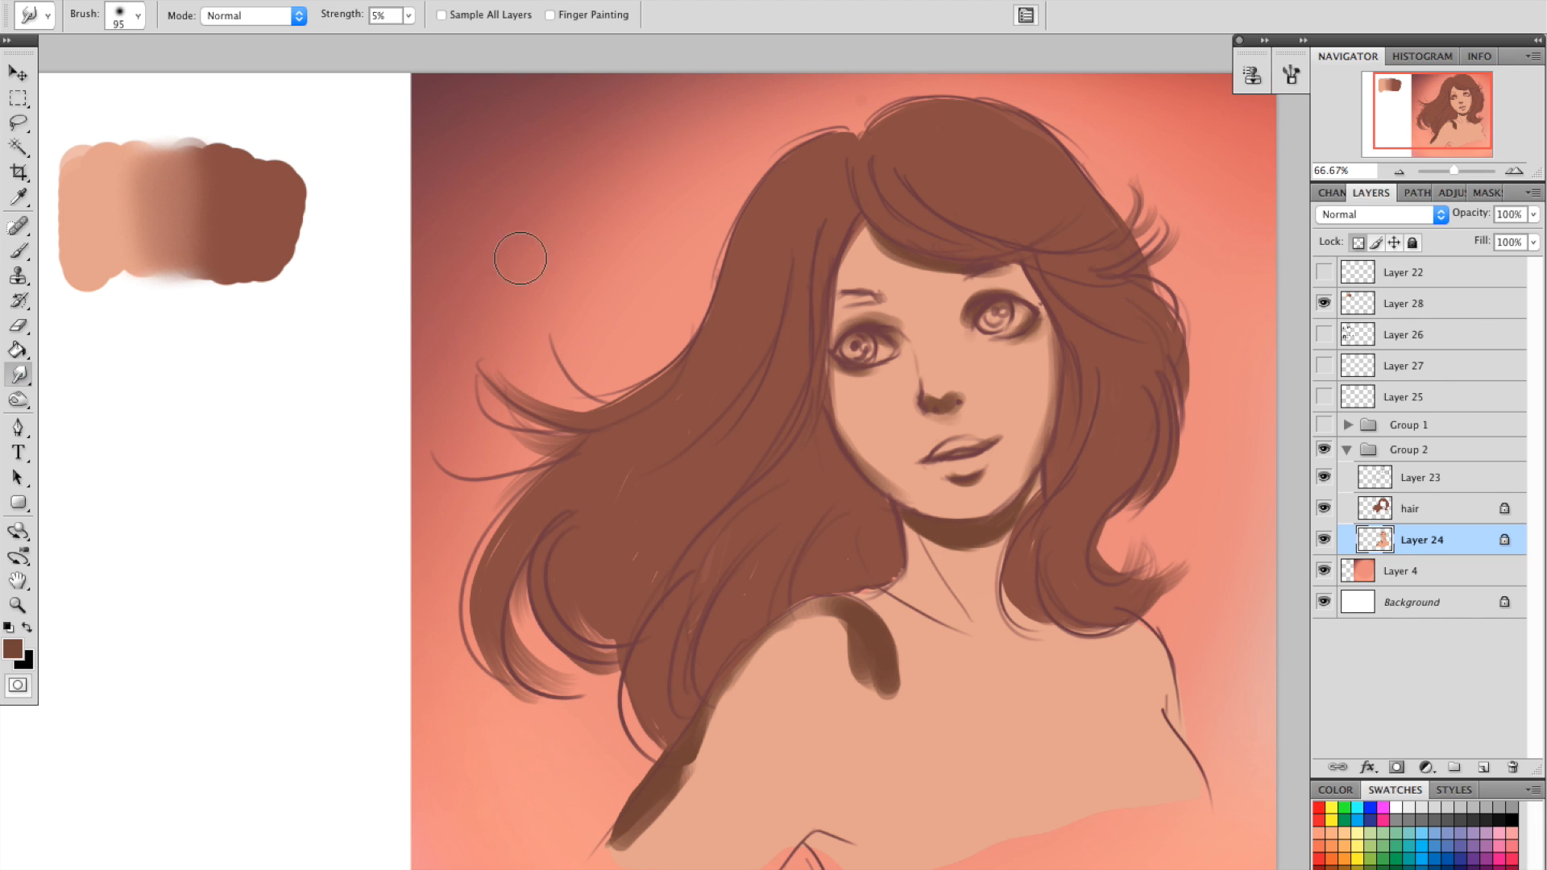
right_click(758, 354)
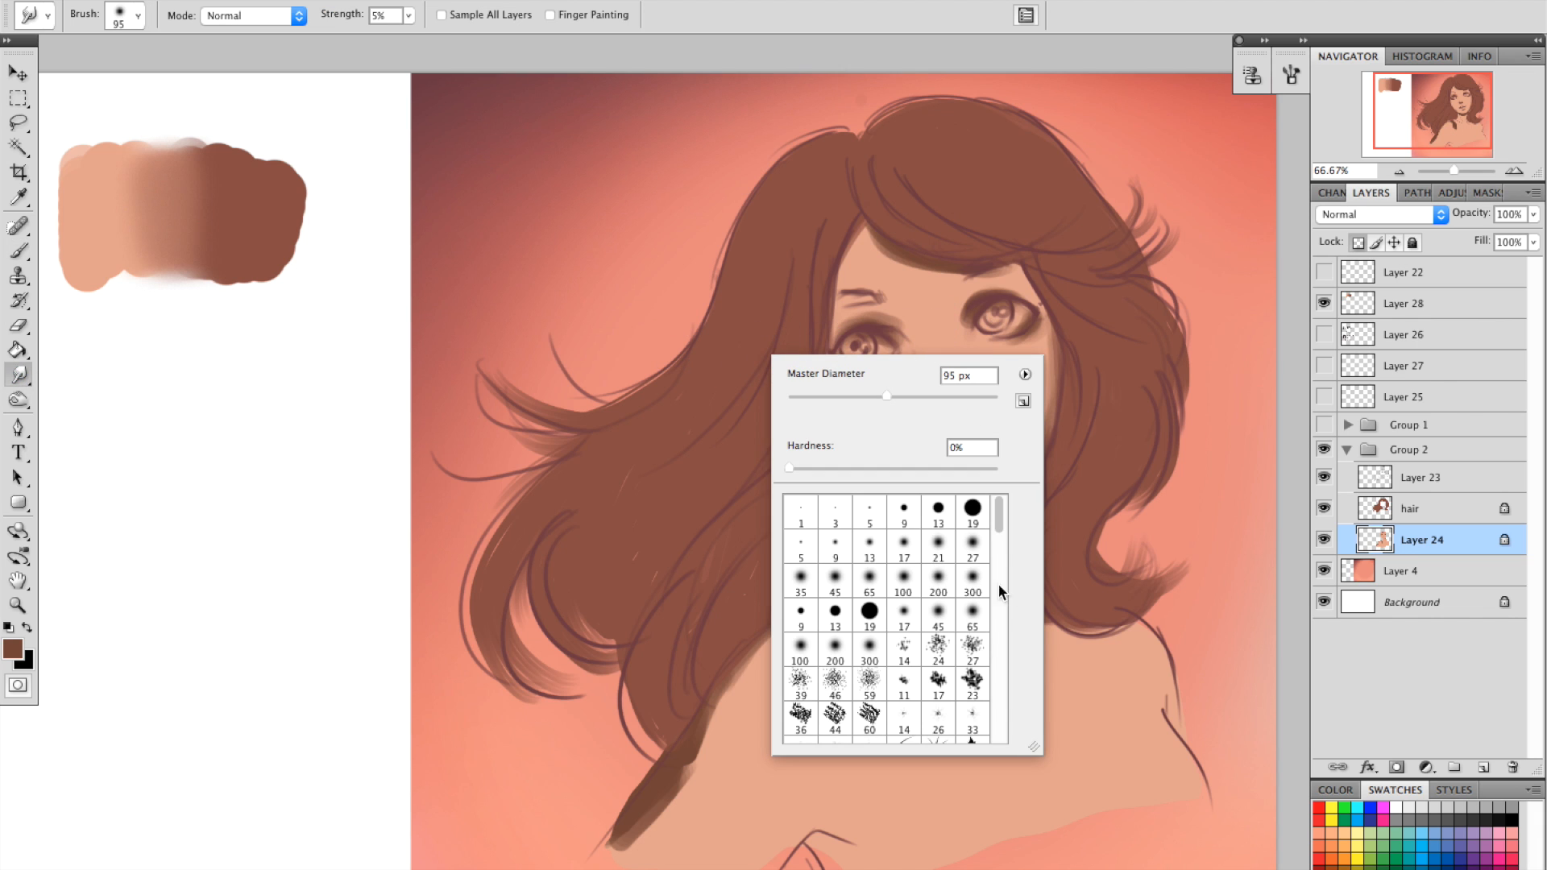
left_click(972, 616)
left_click_drag(842, 396, 833, 396)
left_click(856, 334)
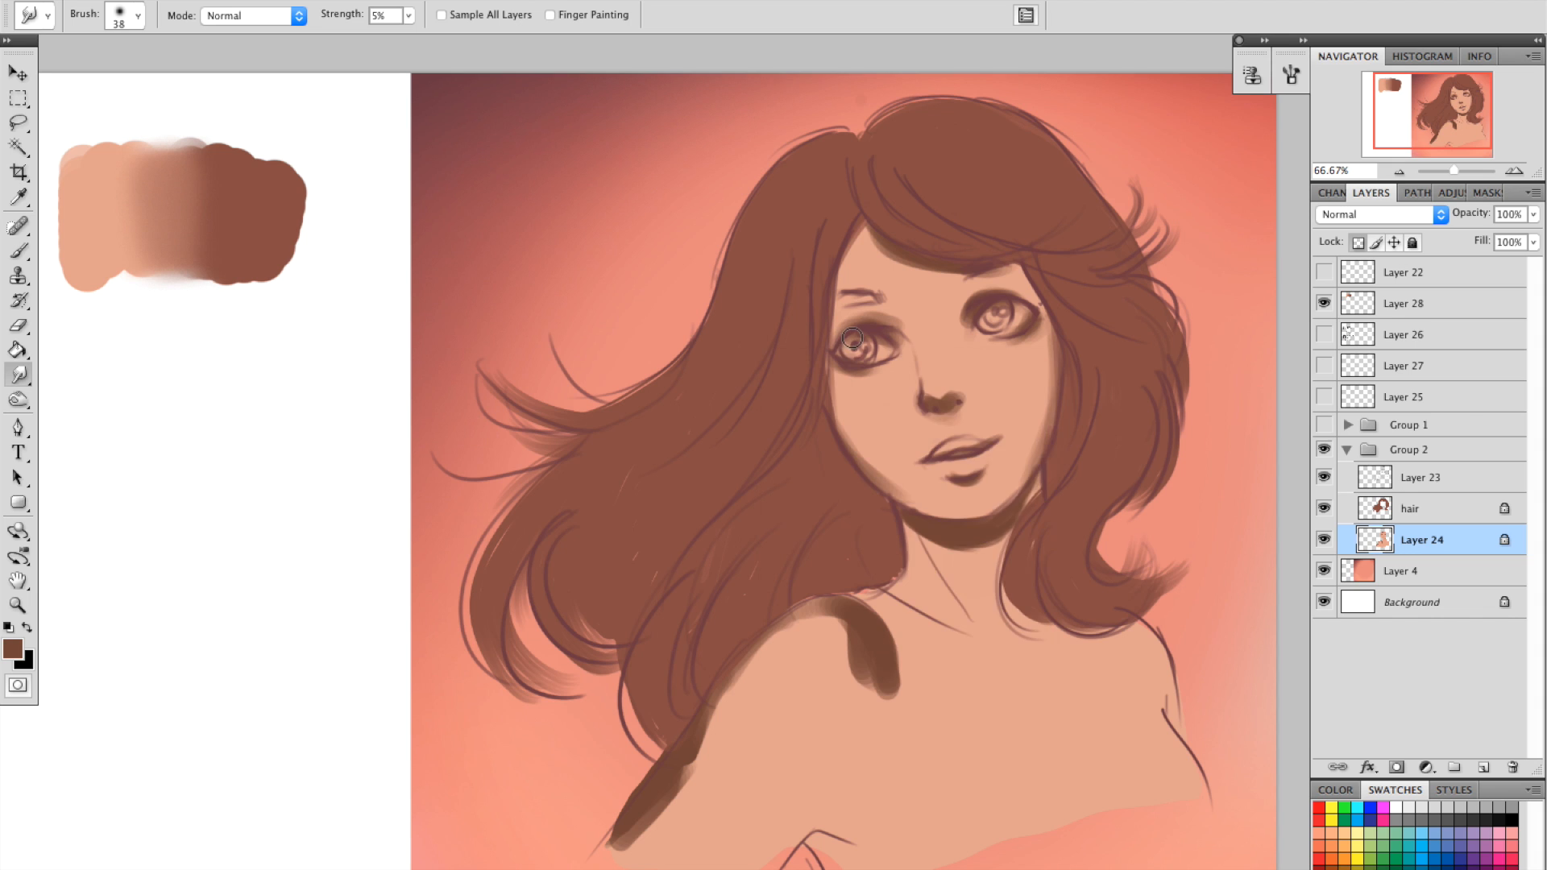
Smudge the shadows around the eyes, along the forehead and at the nose with a soft 35 px tip.
right_click(910, 288)
mouse_move(969, 323)
left_mouse_down()
mouse_move(996, 354)
mouse_move(981, 291)
mouse_move(966, 321)
mouse_move(982, 293)
left_mouse_up()
left_click(957, 266)
right_click(937, 318)
left_click(973, 305)
left_click_drag(886, 321, 895, 326)
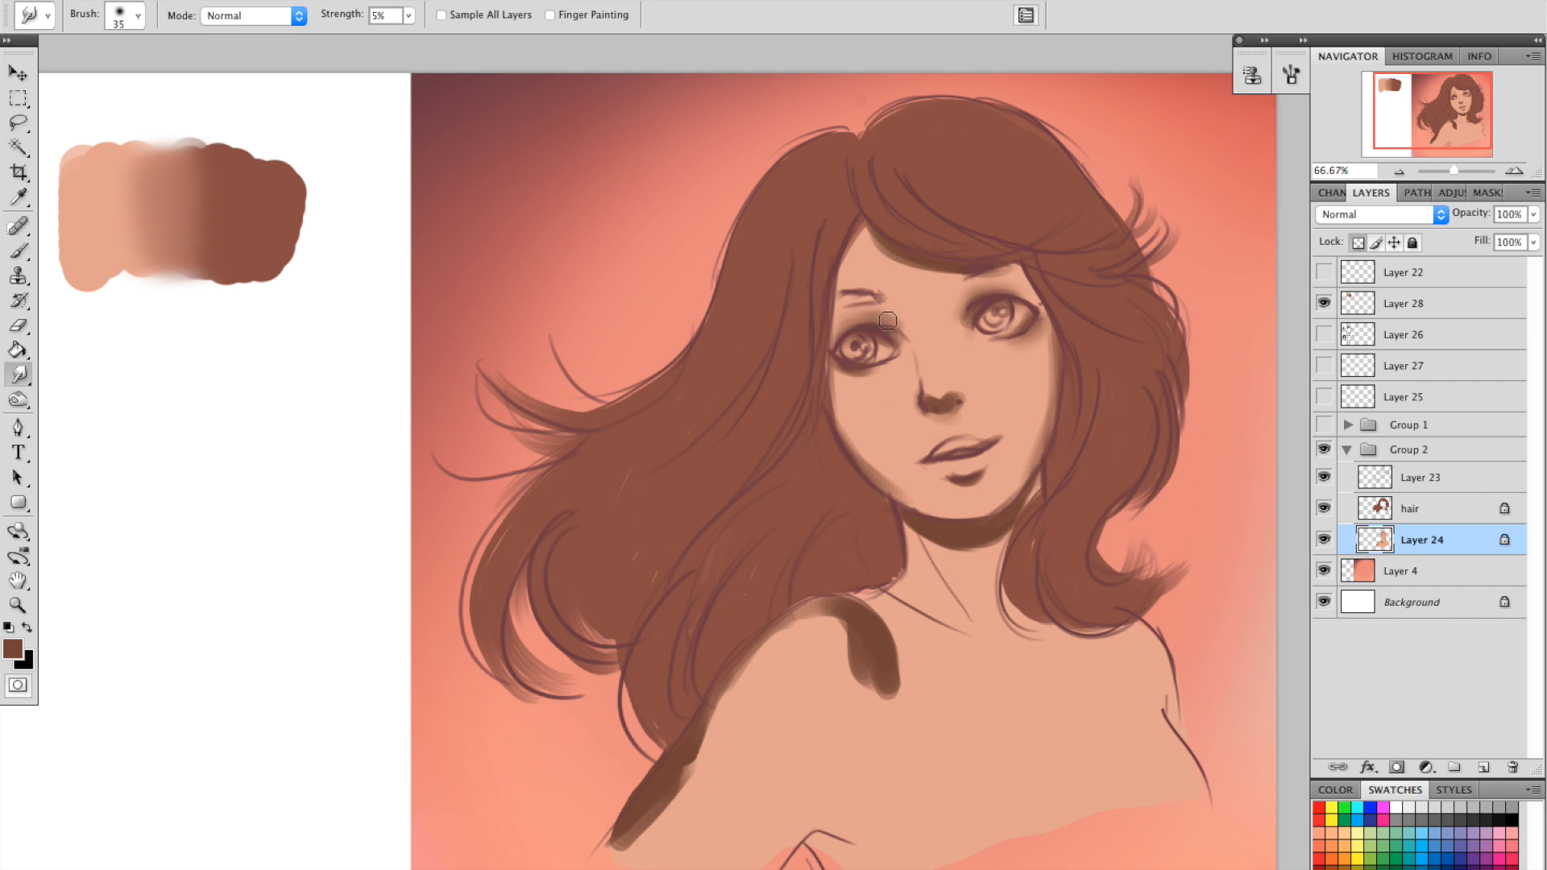
left_click_drag(969, 283, 943, 232)
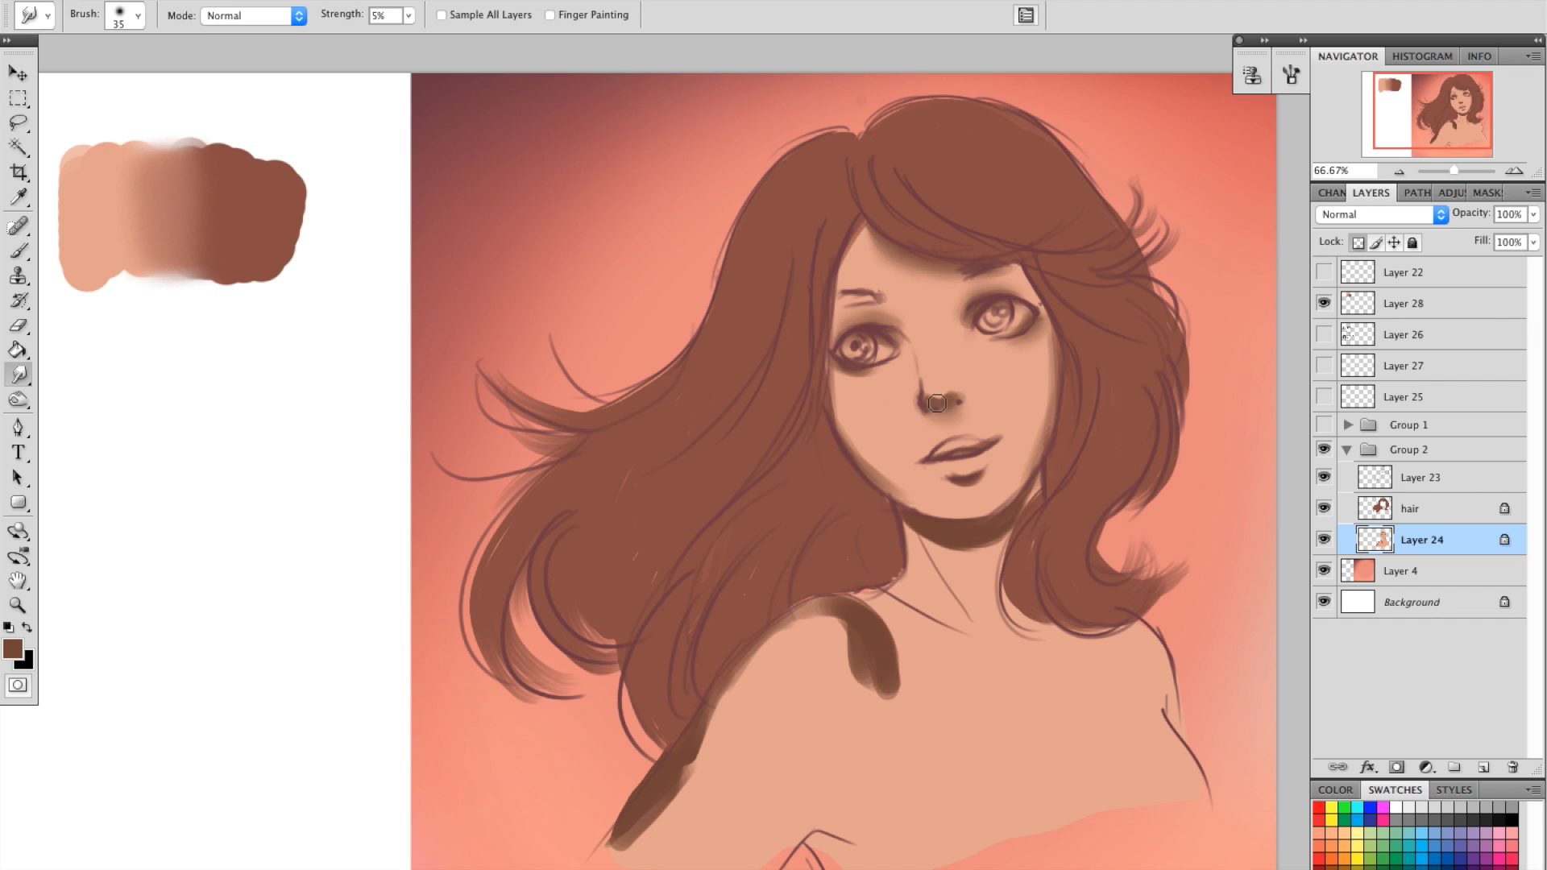
Enlarge the soft smudge tip to 48 px and blend the shadows along the face, under the chin, and on the shoulder and outer arm.
right_click(935, 319)
left_click_drag(988, 318, 981, 318)
right_click(1017, 323)
key("Return")
left_click_drag(1053, 344, 1026, 469)
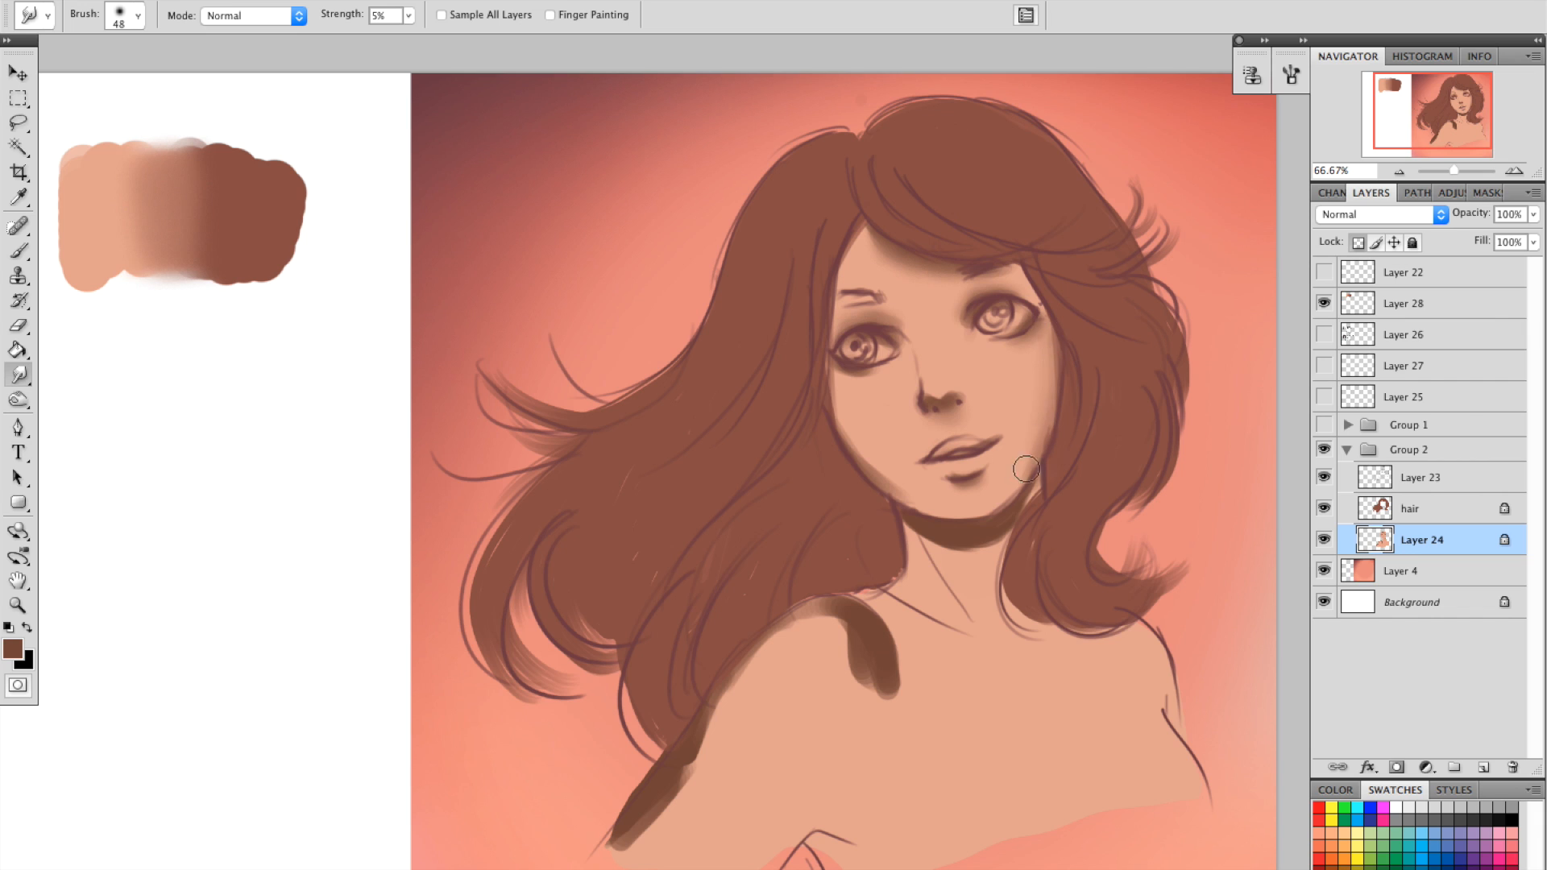
mouse_move(838, 413)
left_mouse_down()
mouse_move(921, 488)
mouse_move(873, 466)
mouse_move(940, 493)
left_mouse_up()
mouse_move(844, 384)
left_mouse_down()
mouse_move(895, 454)
mouse_move(954, 440)
left_mouse_up()
mouse_move(918, 535)
left_mouse_down()
mouse_move(1010, 505)
mouse_move(982, 545)
mouse_move(1032, 483)
mouse_move(900, 527)
mouse_move(938, 525)
left_mouse_up()
mouse_move(841, 620)
left_mouse_down()
mouse_move(863, 672)
mouse_move(857, 636)
mouse_move(841, 633)
mouse_move(867, 678)
mouse_move(783, 656)
mouse_move(846, 615)
mouse_move(775, 638)
left_mouse_up()
mouse_move(718, 716)
left_mouse_down()
mouse_move(676, 828)
mouse_move(676, 772)
left_mouse_up()
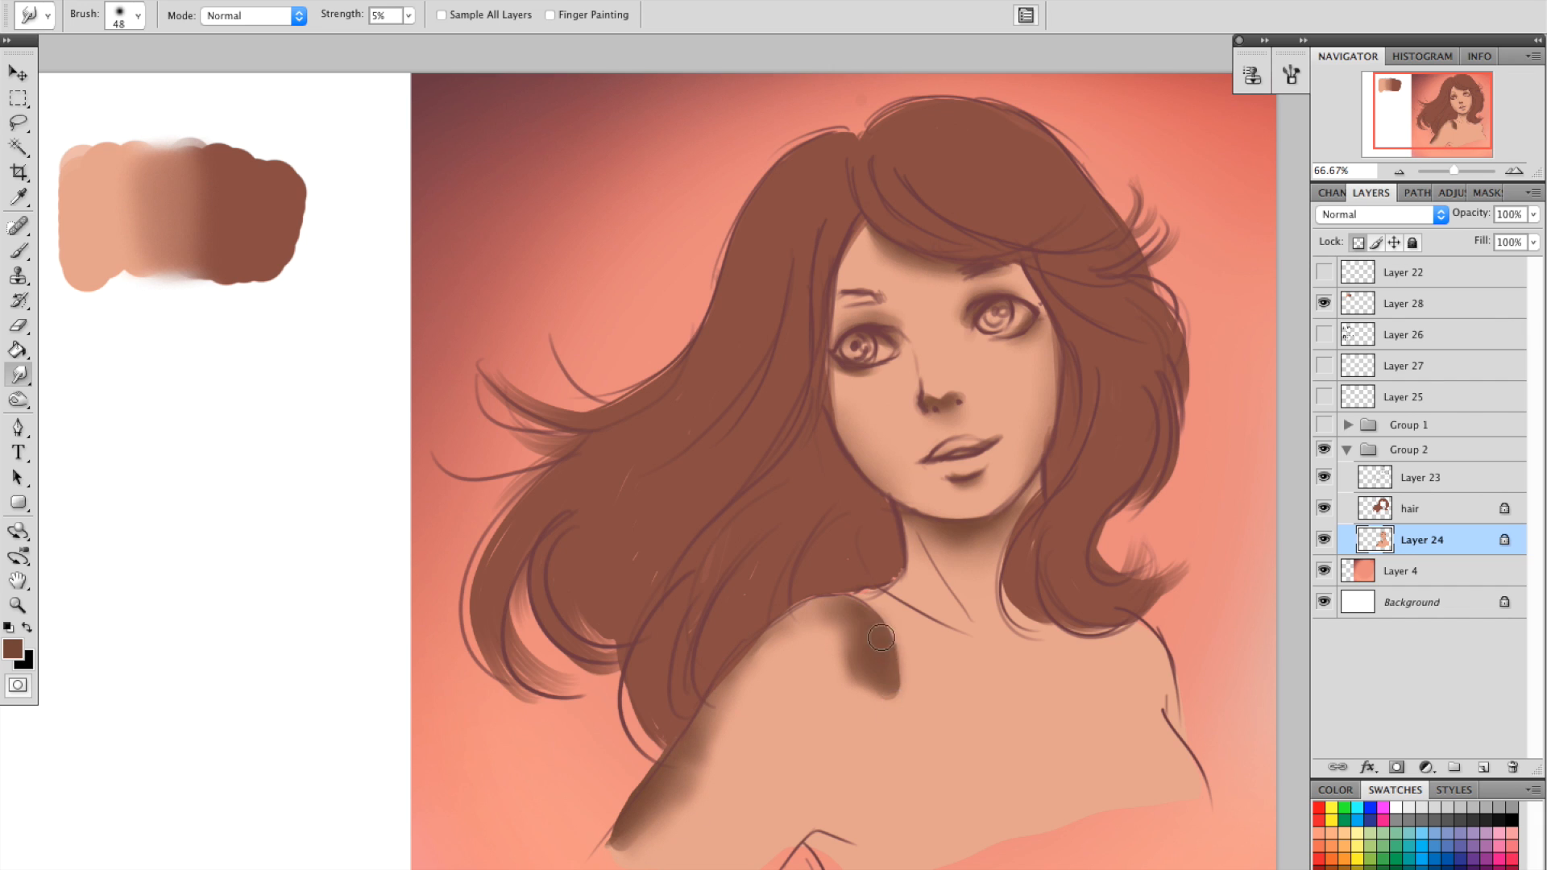
Change the smudge tip to a hard round brush of 38 px.
right_click(824, 456)
left_click(922, 712)
left_click(808, 636)
right_click(836, 494)
left_click(893, 531)
left_click(884, 481)
Sample brown tones from the shoulder shadow and repaint the shadows along the shoulder and outer arm with the 35 px brush.
key("i")
left_click(860, 620)
key("b")
mouse_move(855, 622)
left_mouse_down()
mouse_move(853, 656)
mouse_move(815, 615)
mouse_move(776, 626)
left_mouse_up()
left_click(880, 645, "alt")
mouse_move(693, 721)
left_mouse_down()
mouse_move(682, 753)
mouse_move(610, 823)
left_mouse_up()
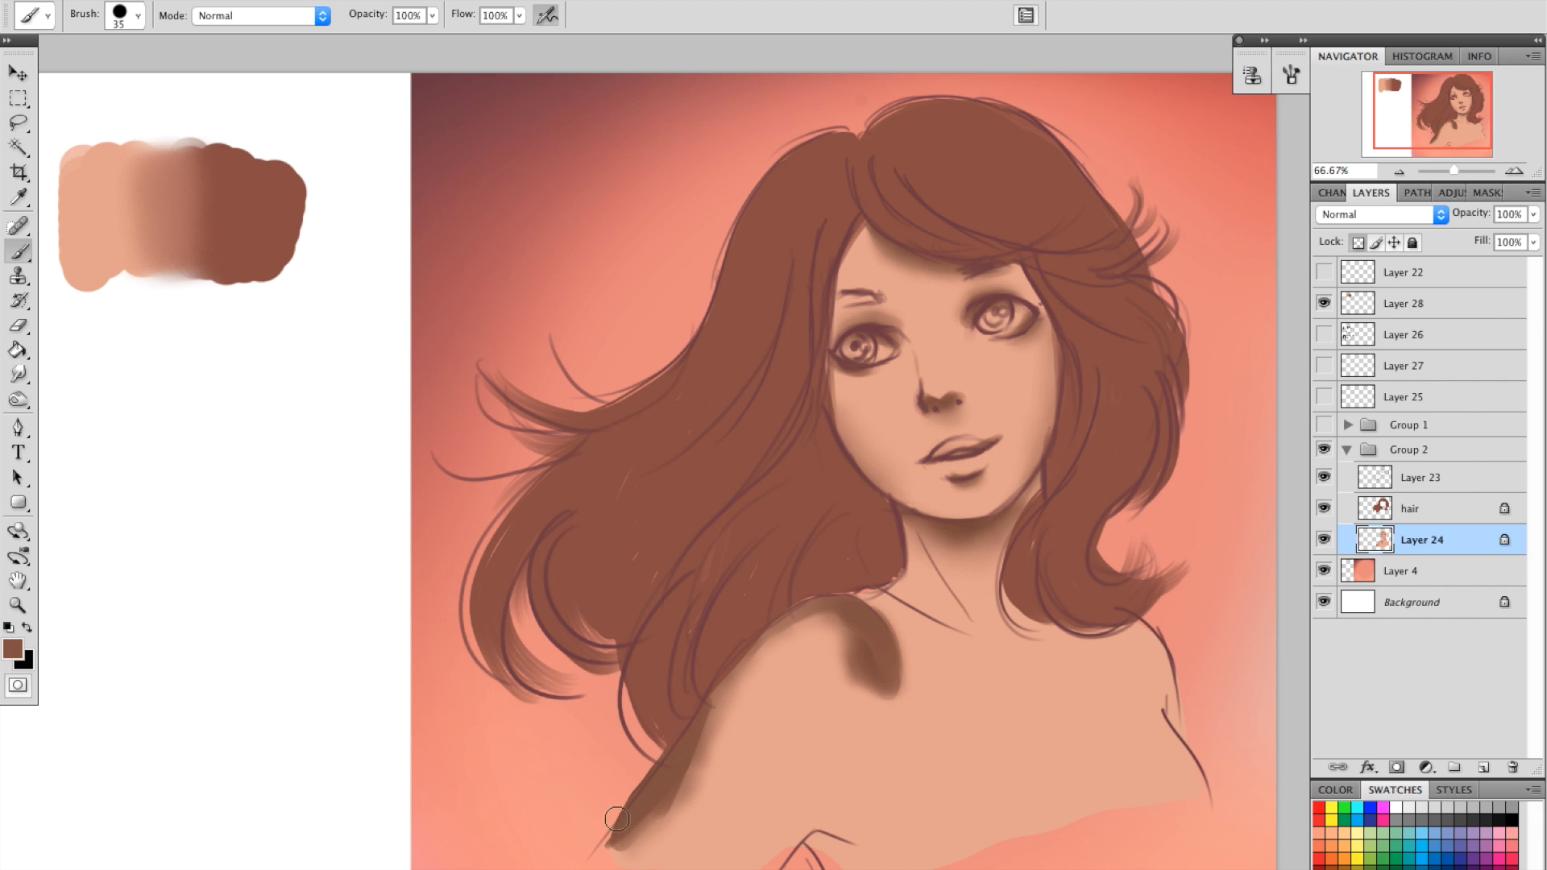
left_click_drag(689, 724, 728, 657)
Sample the light skin tone and paint back the inner edges of the shoulder and arm shadows to narrow them.
left_click(836, 630, "alt")
mouse_move(838, 627)
left_mouse_down()
mouse_move(851, 696)
mouse_move(867, 677)
mouse_move(857, 649)
mouse_move(843, 654)
mouse_move(845, 691)
mouse_move(869, 708)
mouse_move(849, 666)
left_mouse_up()
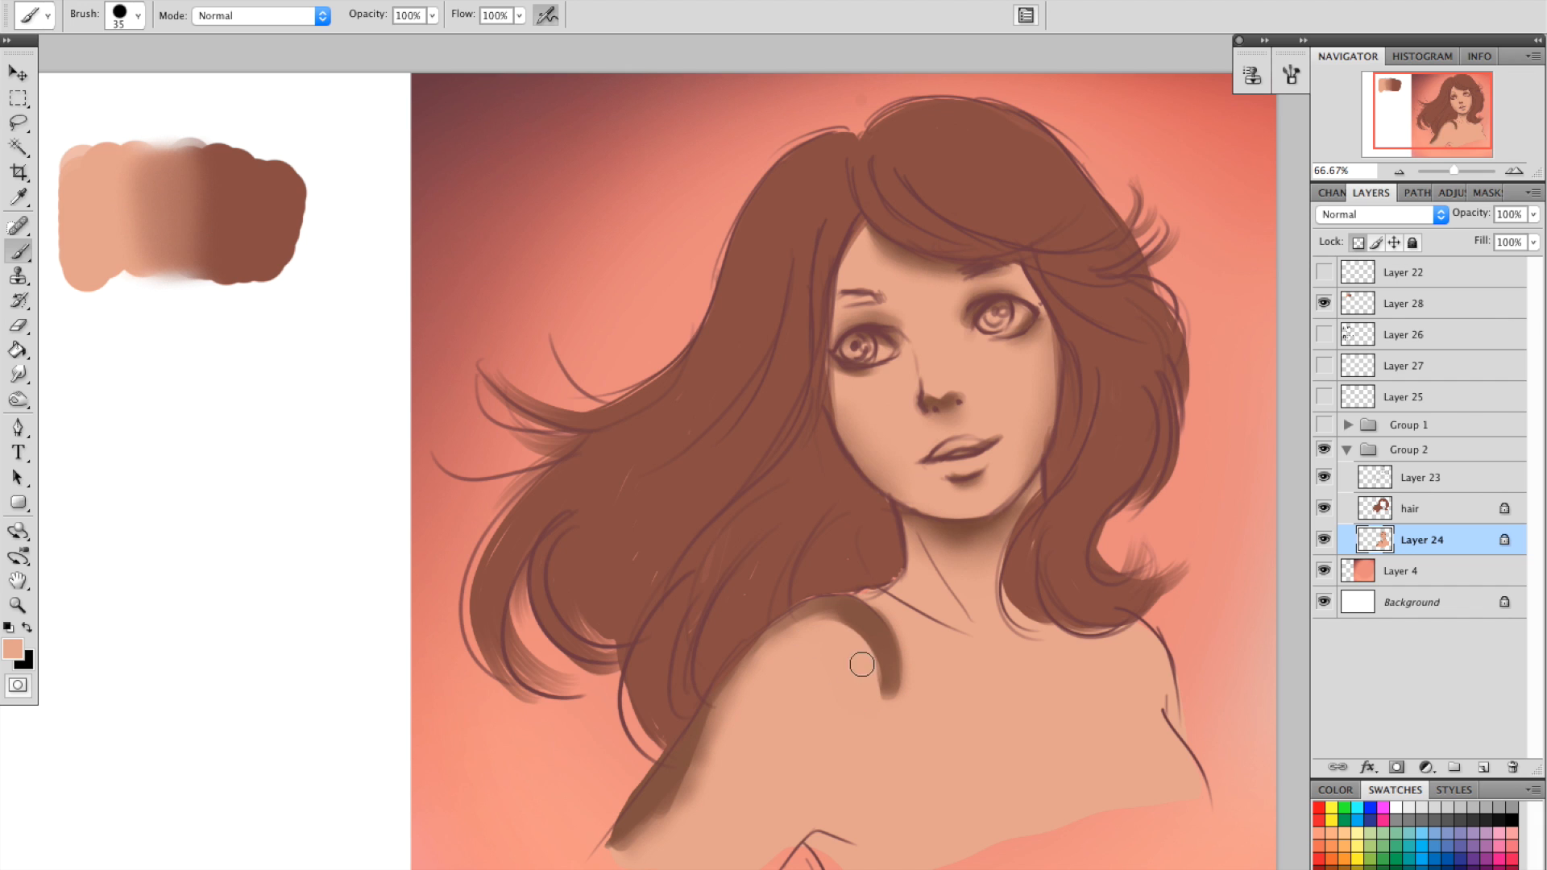
left_click_drag(752, 690, 658, 839)
mouse_move(736, 715)
left_mouse_down()
mouse_move(813, 636)
mouse_move(789, 648)
mouse_move(867, 681)
left_mouse_up()
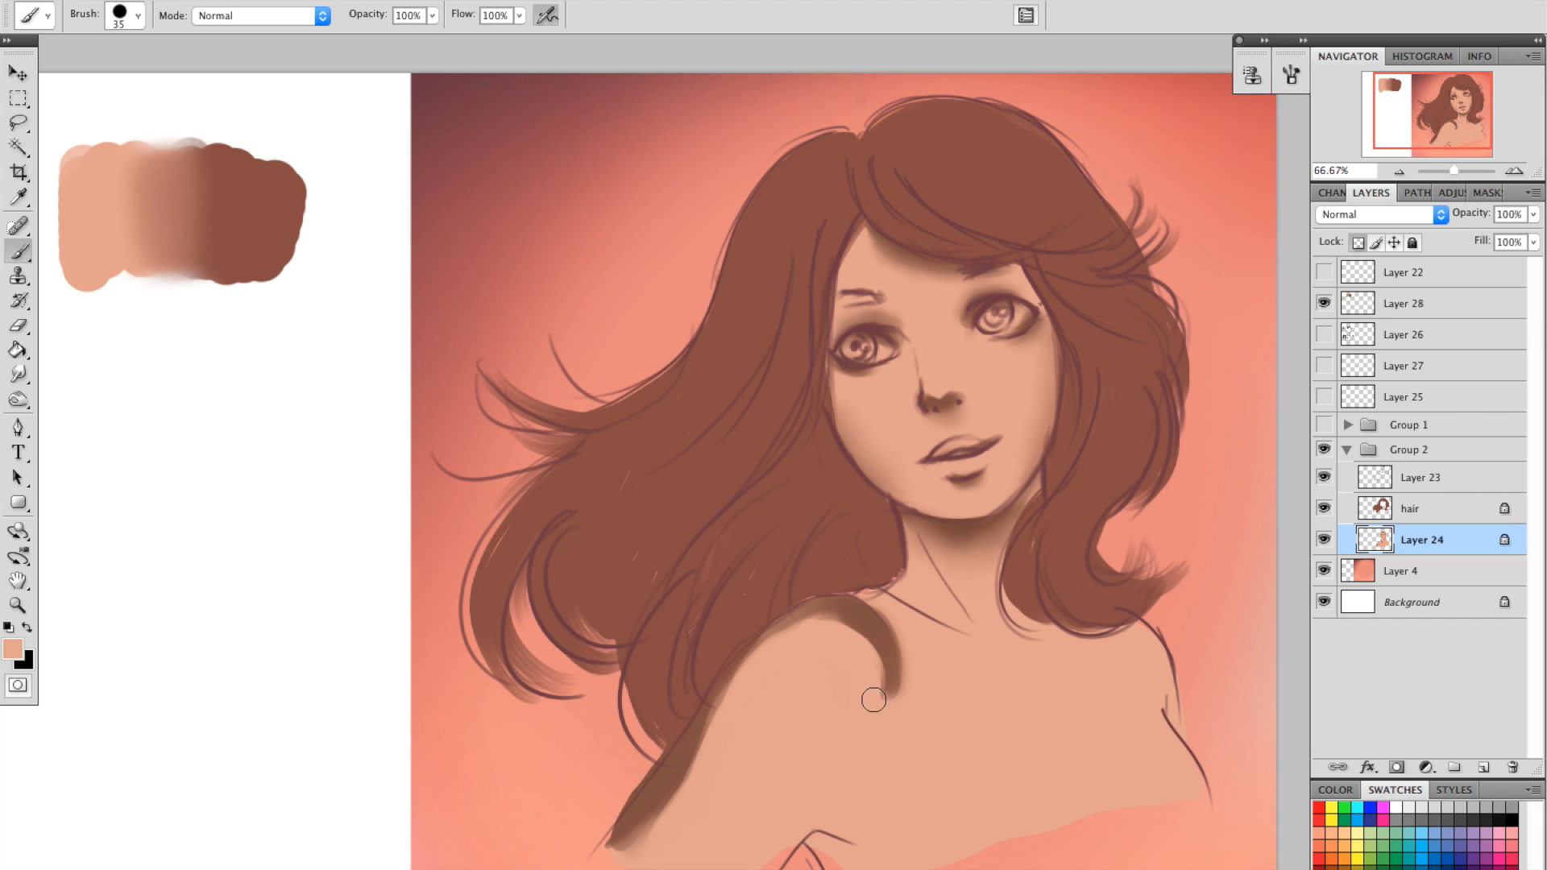
Smudge the repainted shoulder and outer arm shadows with the hard 38 px tip.
key("r")
left_click_drag(886, 664, 828, 626)
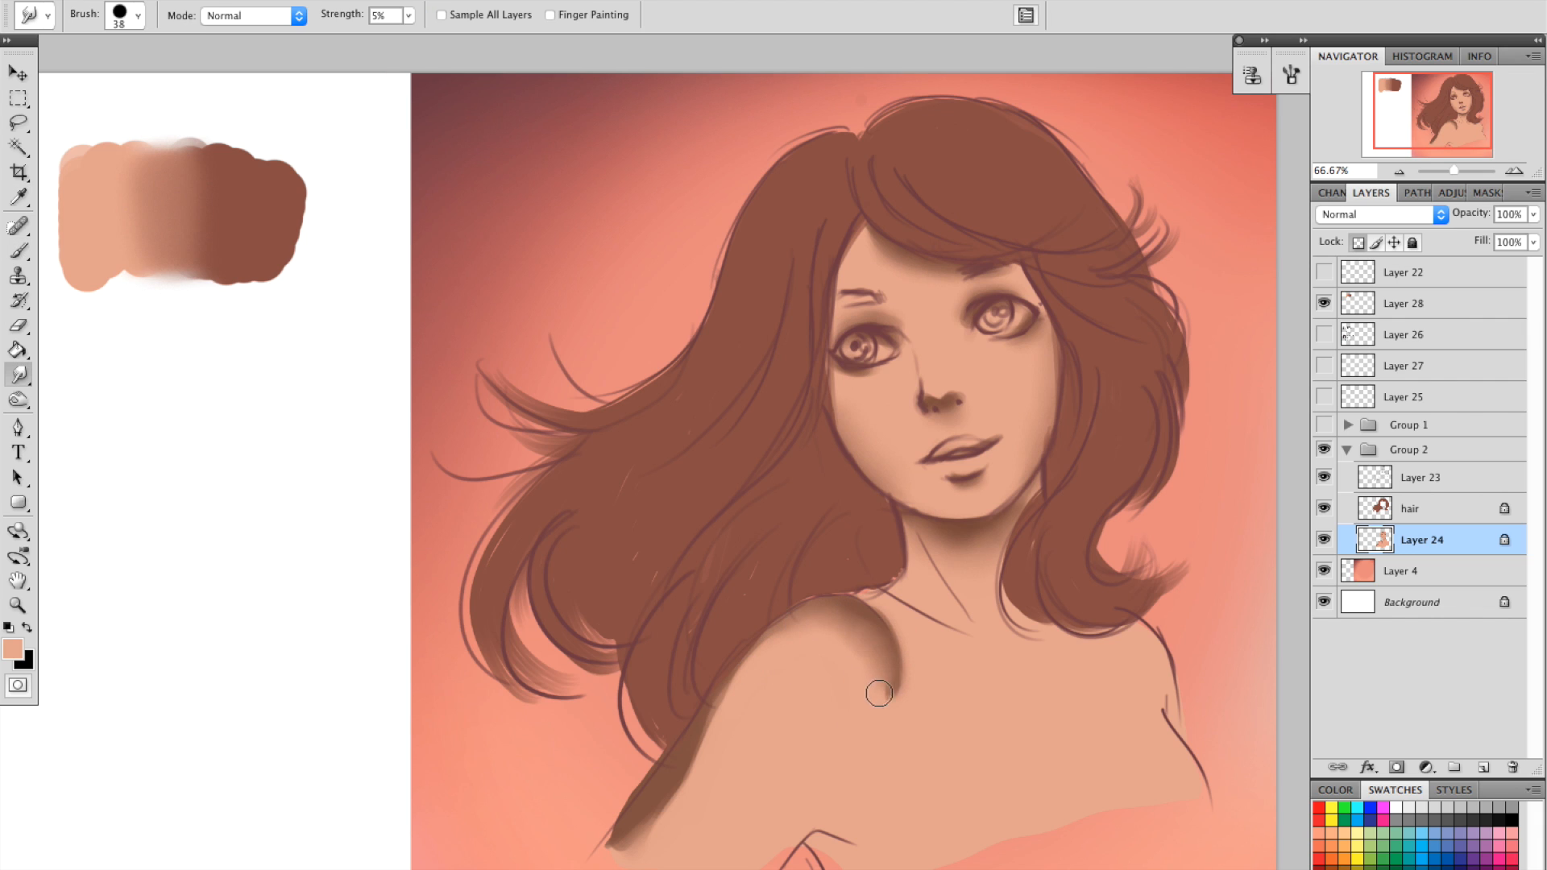
mouse_move(737, 672)
left_mouse_down()
mouse_move(684, 785)
mouse_move(638, 835)
left_mouse_up()
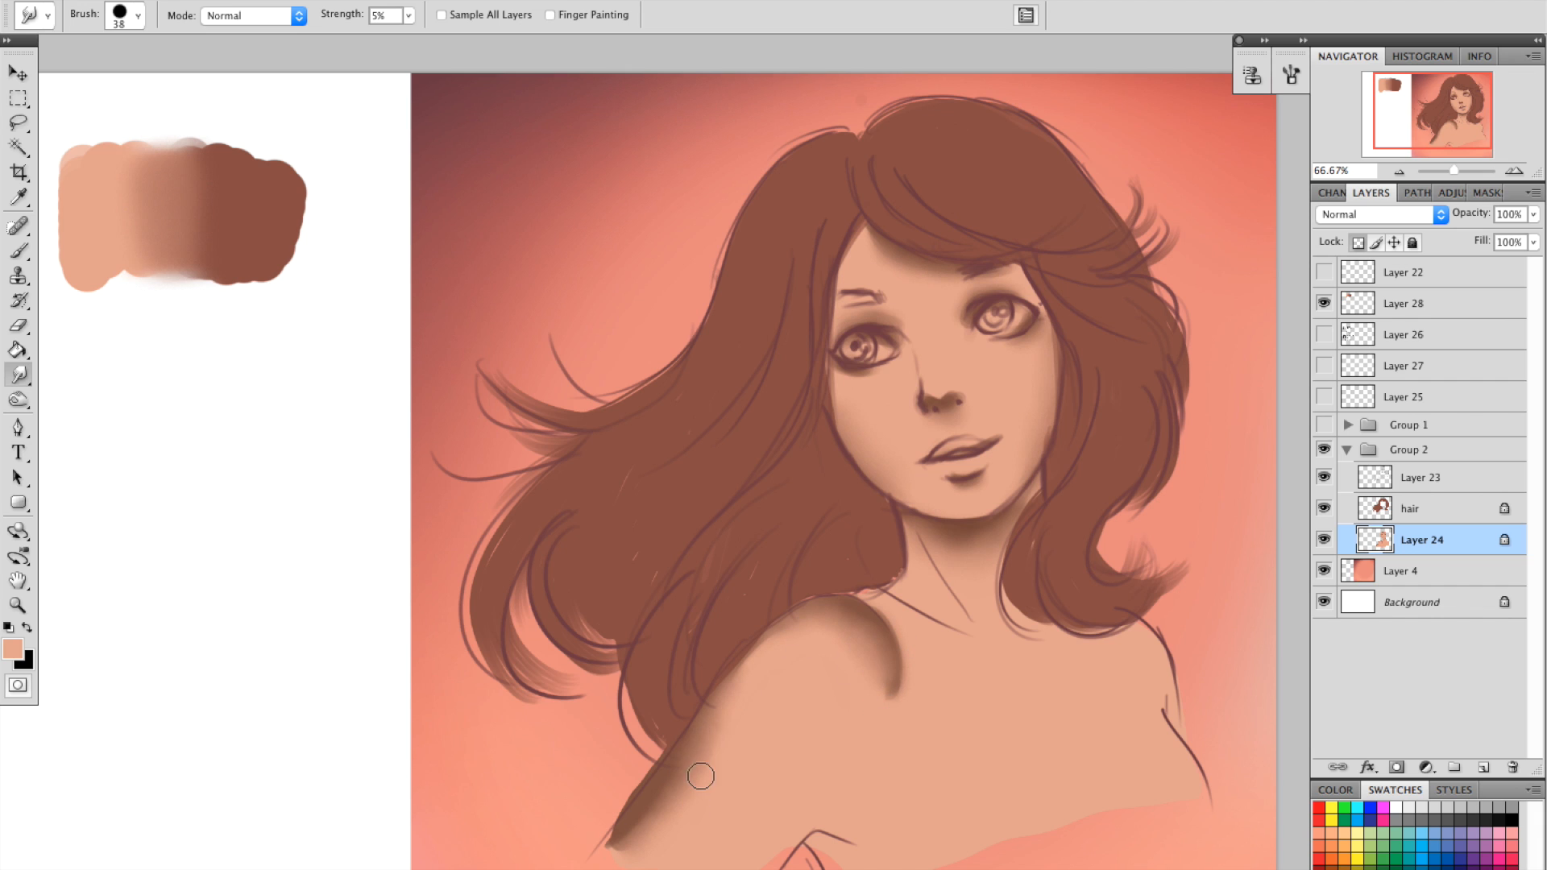
Reduce the hard round smudge tip to 24 px for finer blending.
right_click(958, 414)
left_click(1012, 451)
left_click(1009, 400)
right_click(901, 314)
left_click(928, 361)
left_click(934, 317)
Apply a Brightness/Contrast adjustment to the skin layer with slightly raised contrast.
mouse_move(925, 418)
left_mouse_down()
mouse_move(925, 434)
mouse_move(892, 396)
left_mouse_up()
left_click(268, 0)
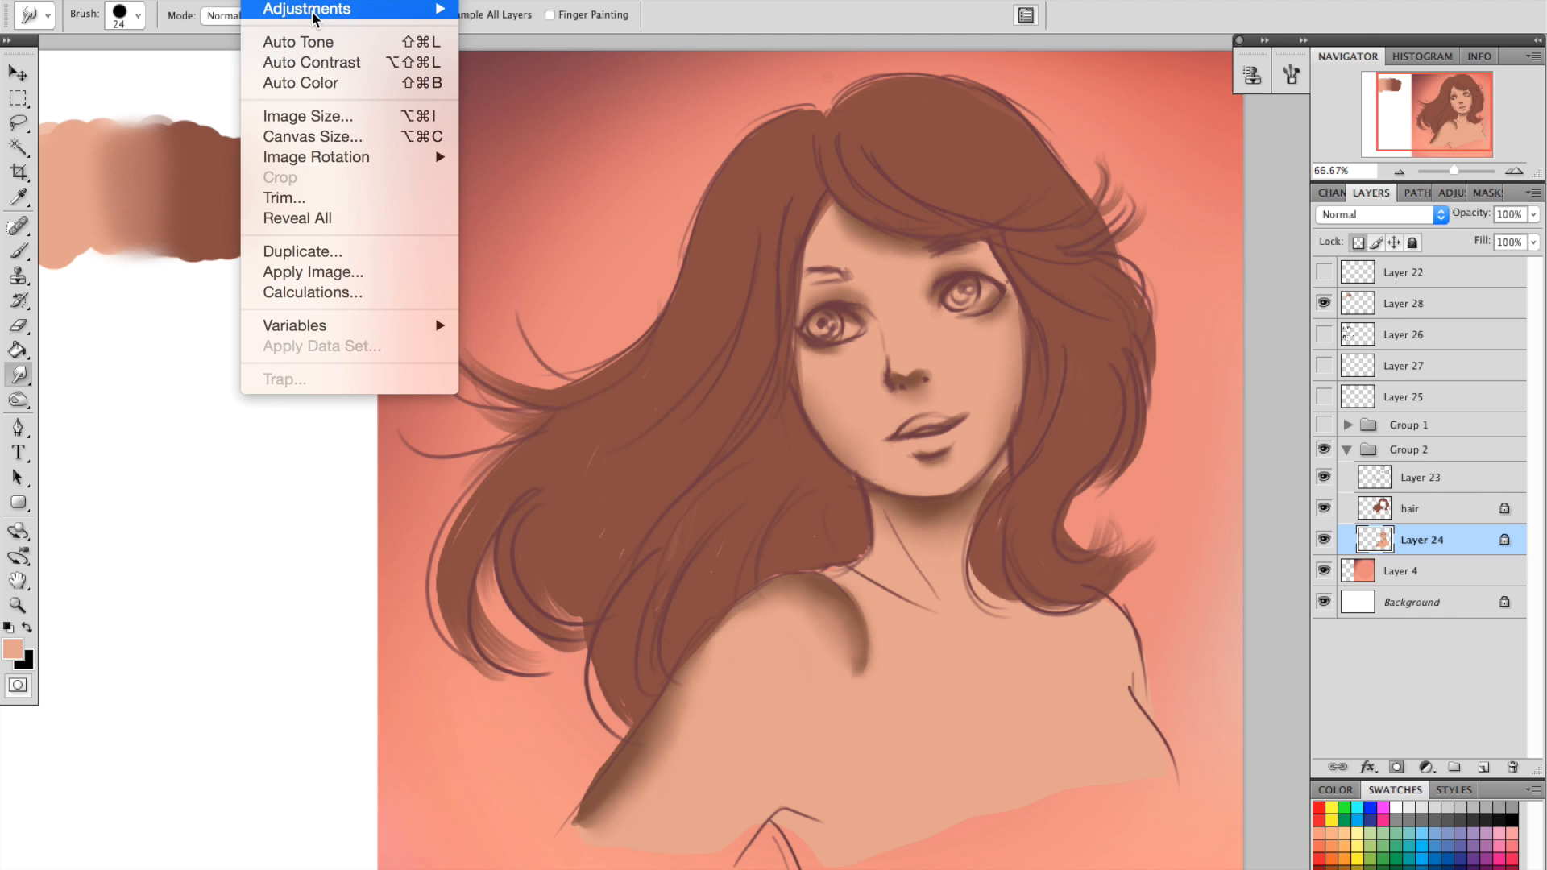
mouse_move(314, 12)
left_click(594, 12)
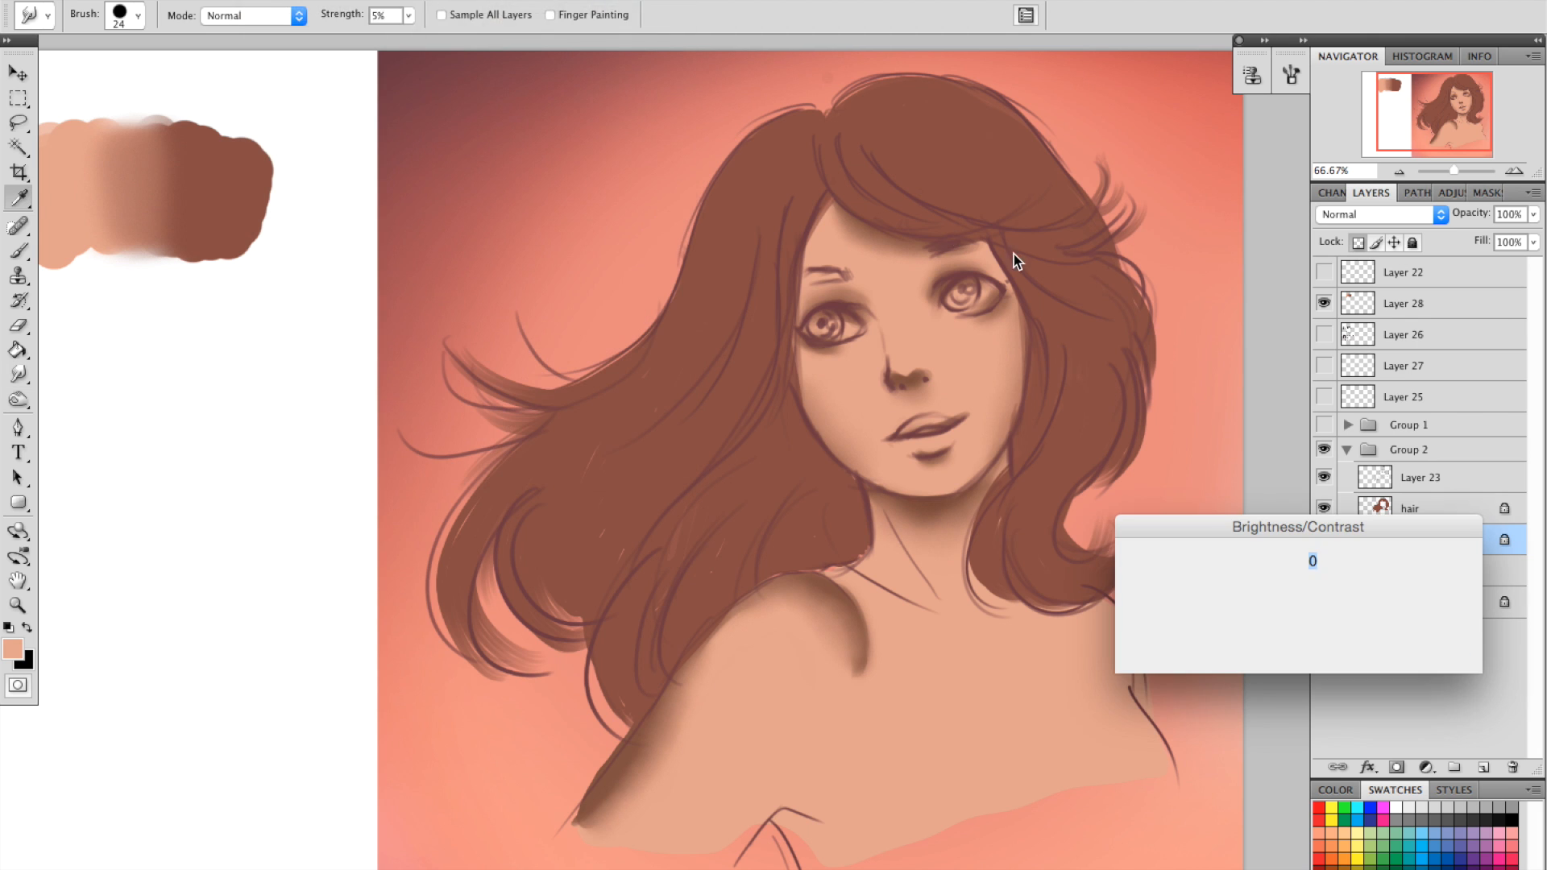
left_click_drag(1211, 524, 1172, 359)
mouse_move(1202, 460)
left_mouse_down()
mouse_move(1235, 464)
mouse_move(1223, 468)
left_mouse_up()
left_click(1364, 393)
Sample dark brown from the shadow under the chin and set the Brush tool to a hard round 19 px tip.
left_click_drag(1112, 408, 1122, 418)
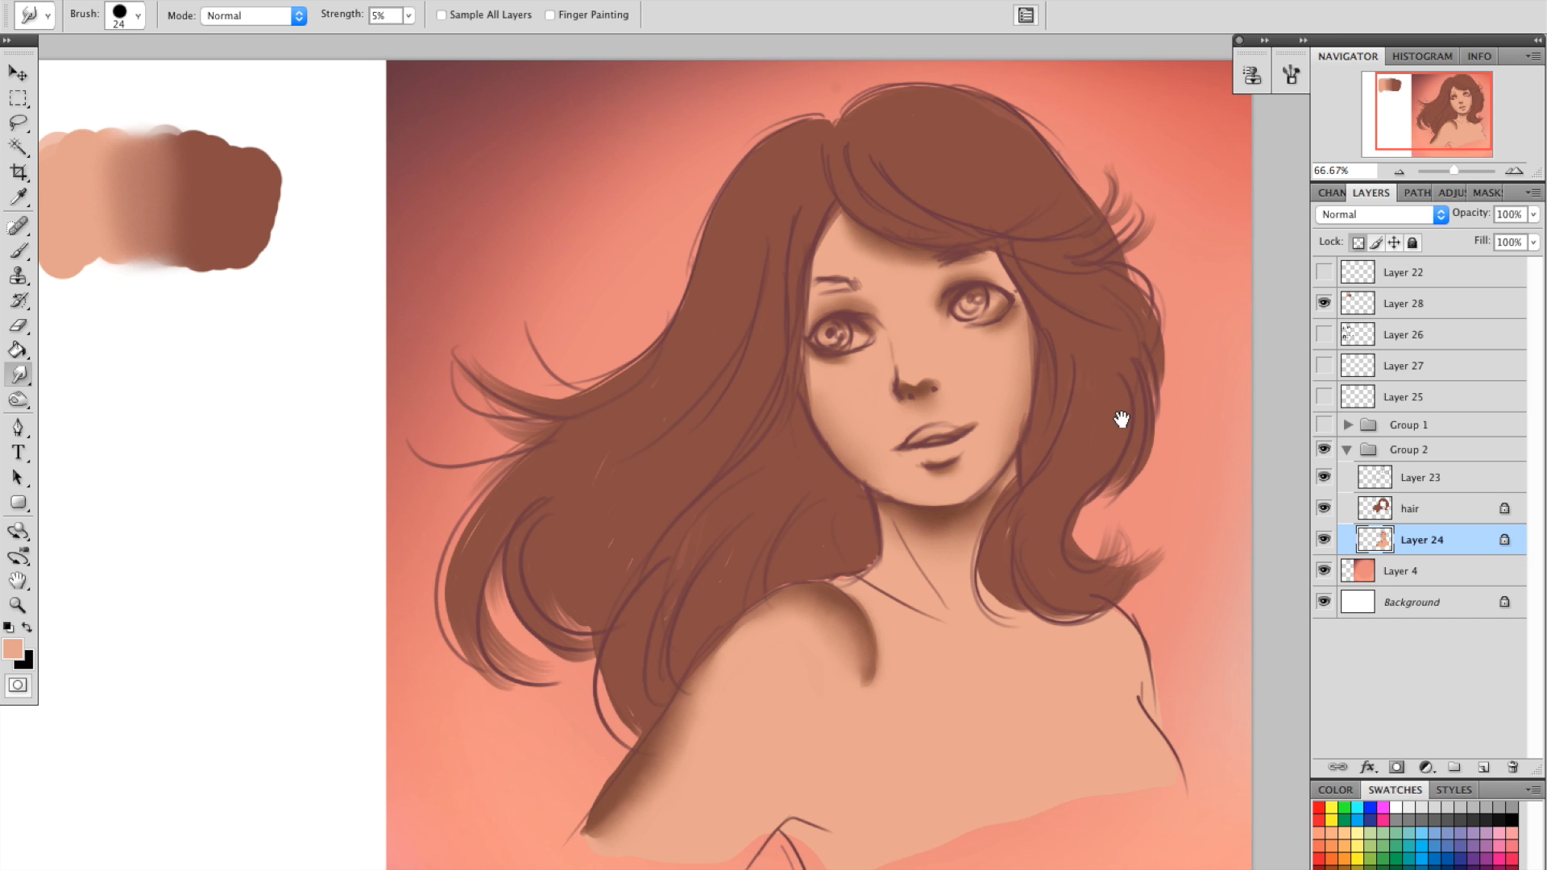
left_click(1403, 174)
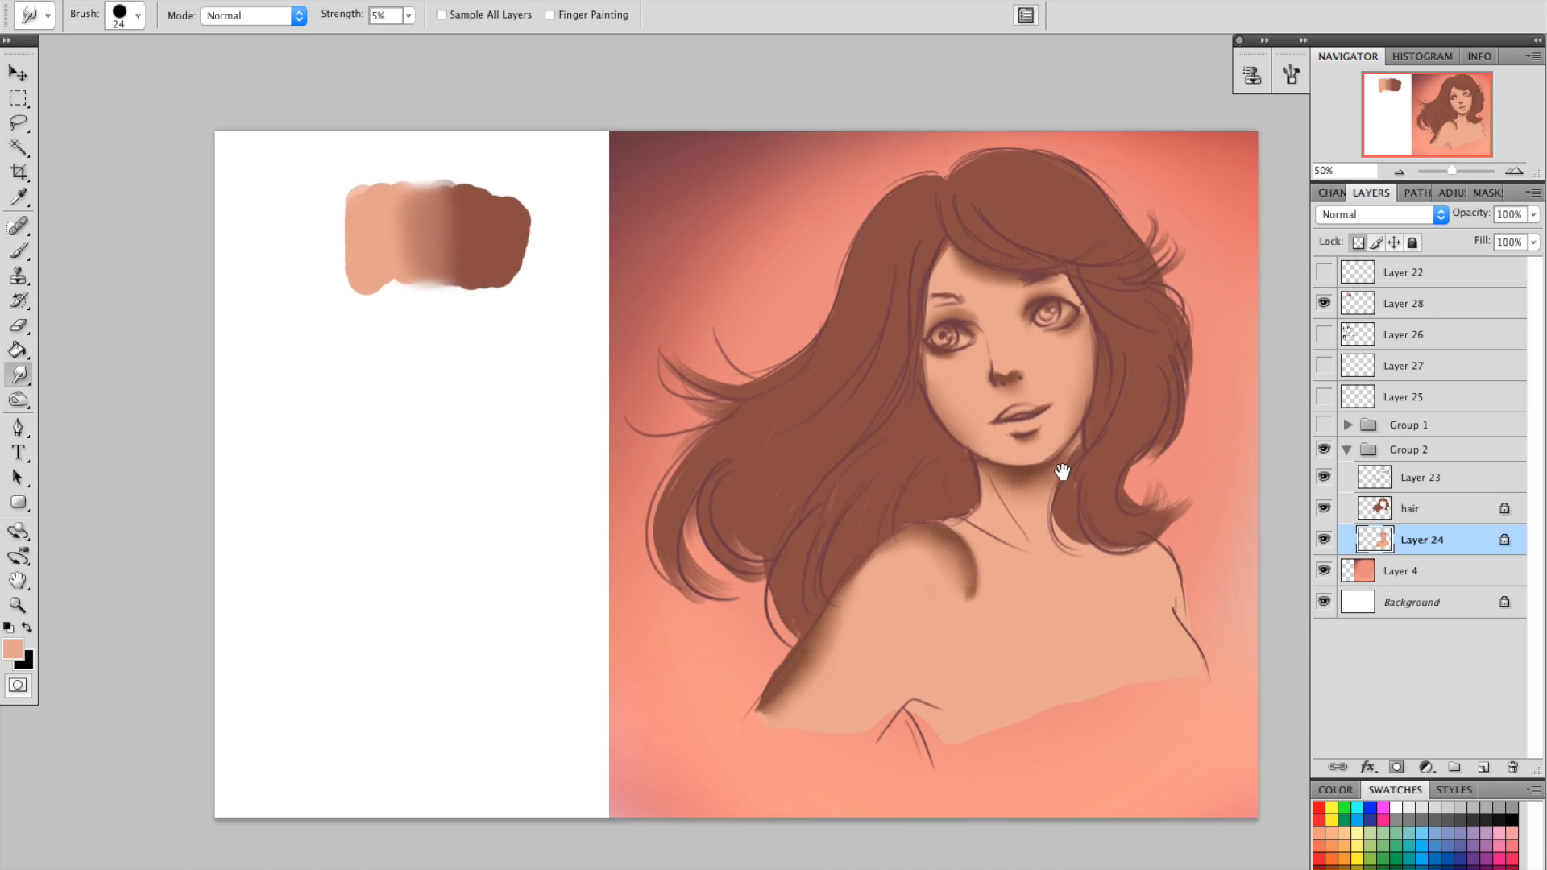
left_click(1514, 172)
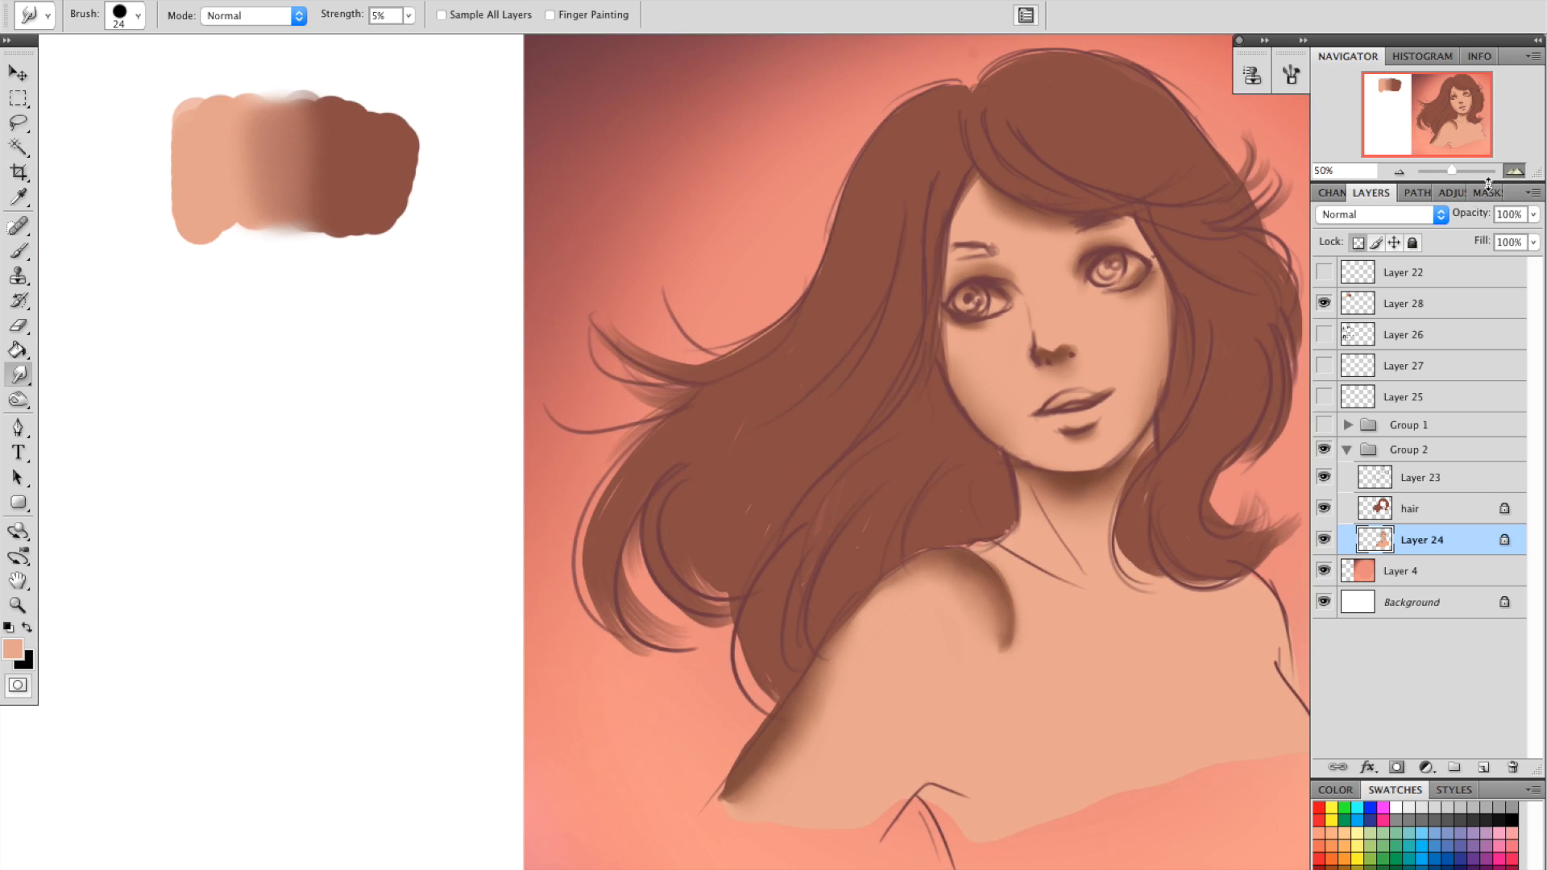
left_click_drag(1052, 559, 1025, 539)
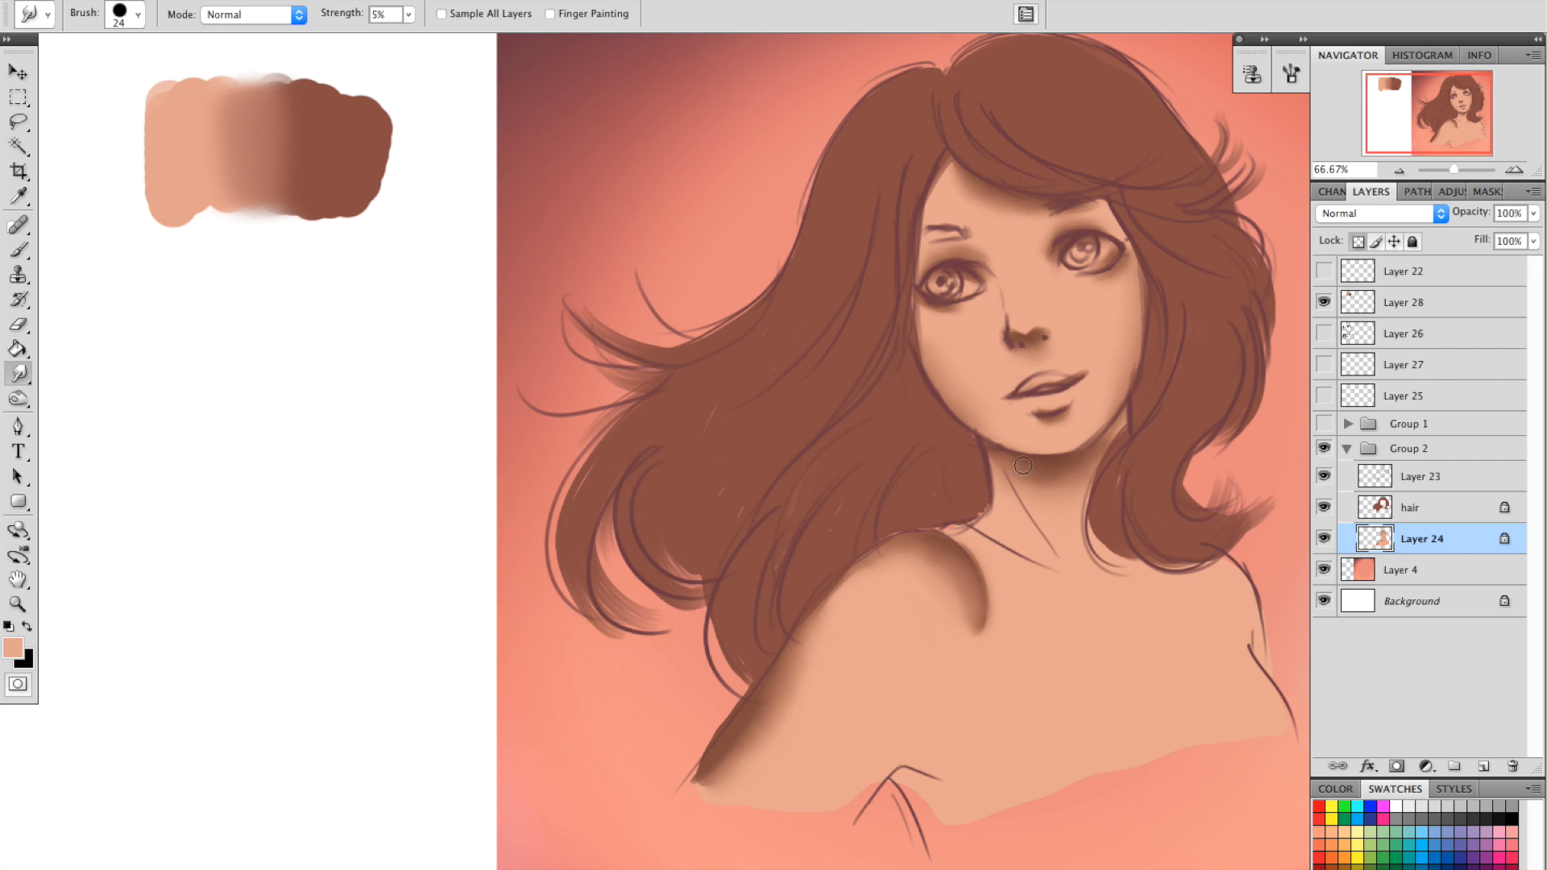
key("i")
left_click(1052, 465)
key("b")
right_click(987, 267)
left_click(1077, 524)
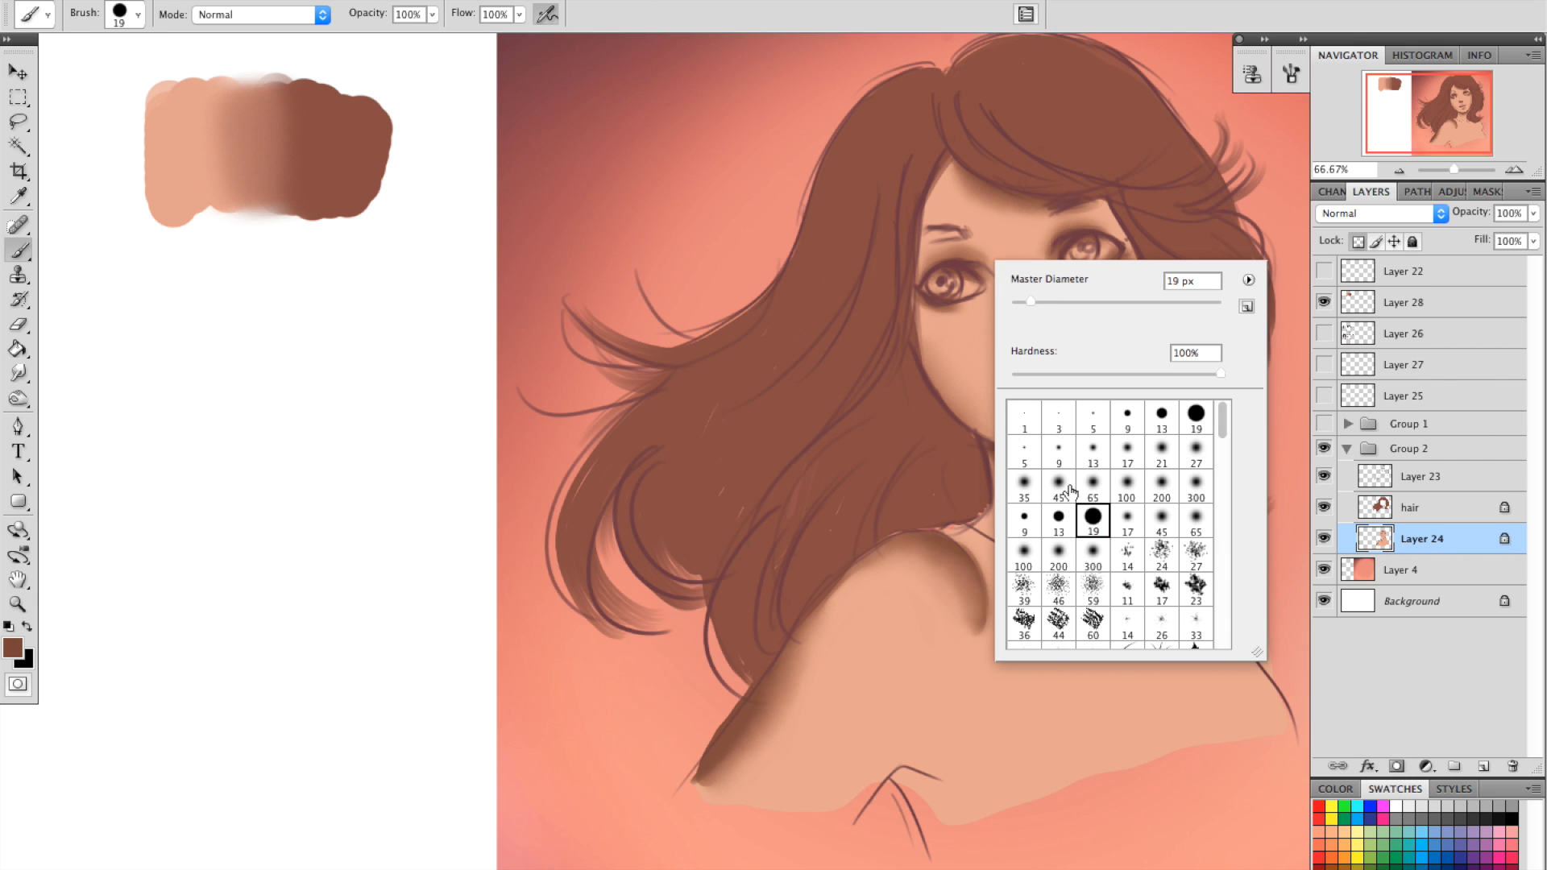
left_click(991, 391)
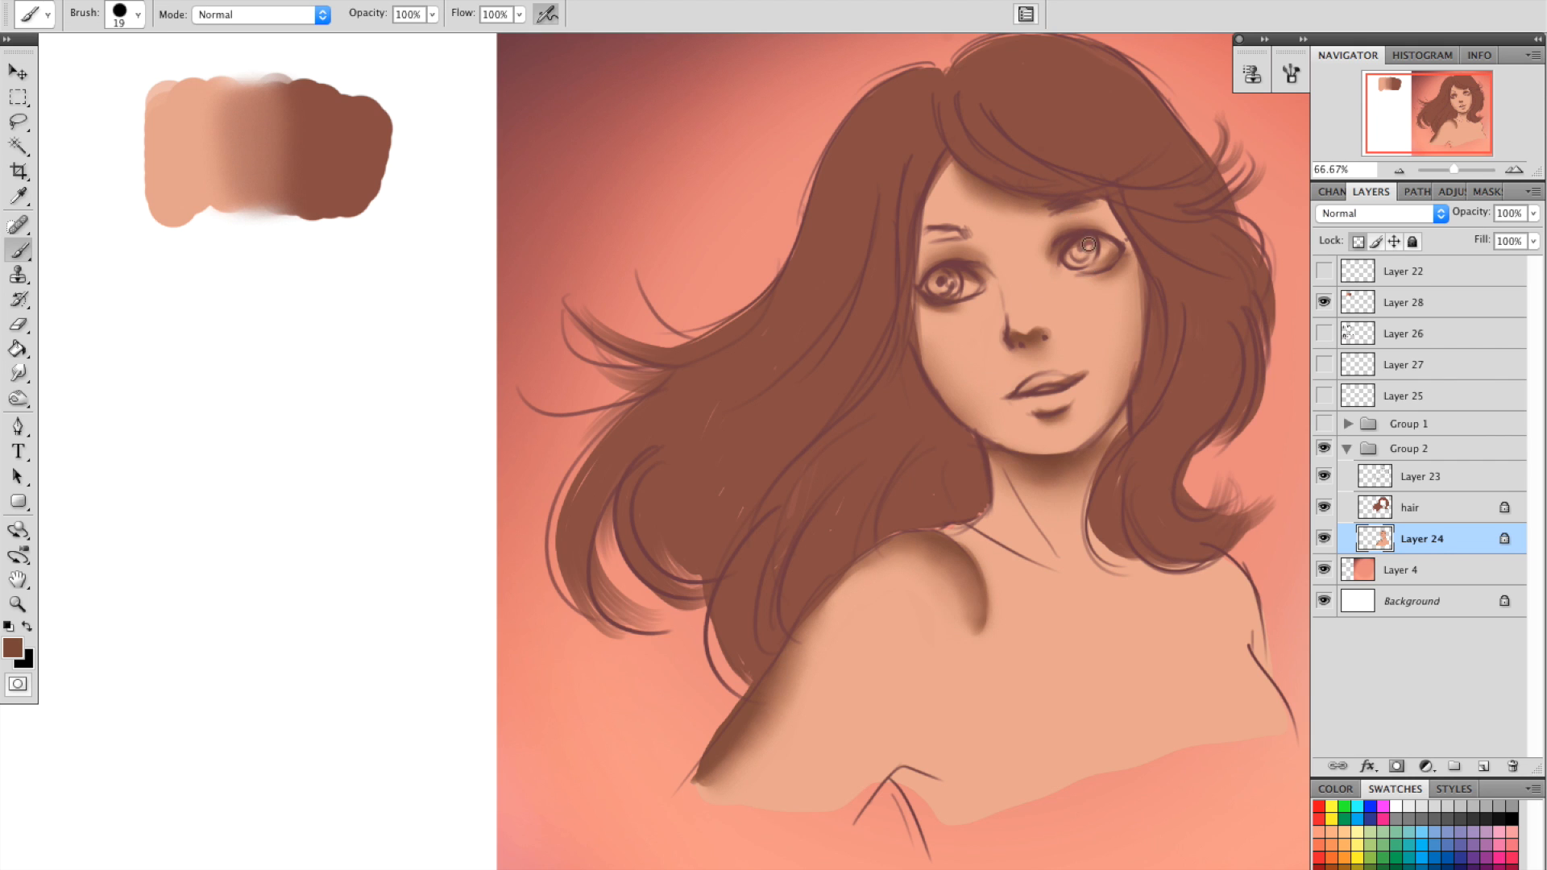
Sample shadow colors near the eye and fringe, and darken the top of the forehead along the fringe.
left_click(962, 266, "alt")
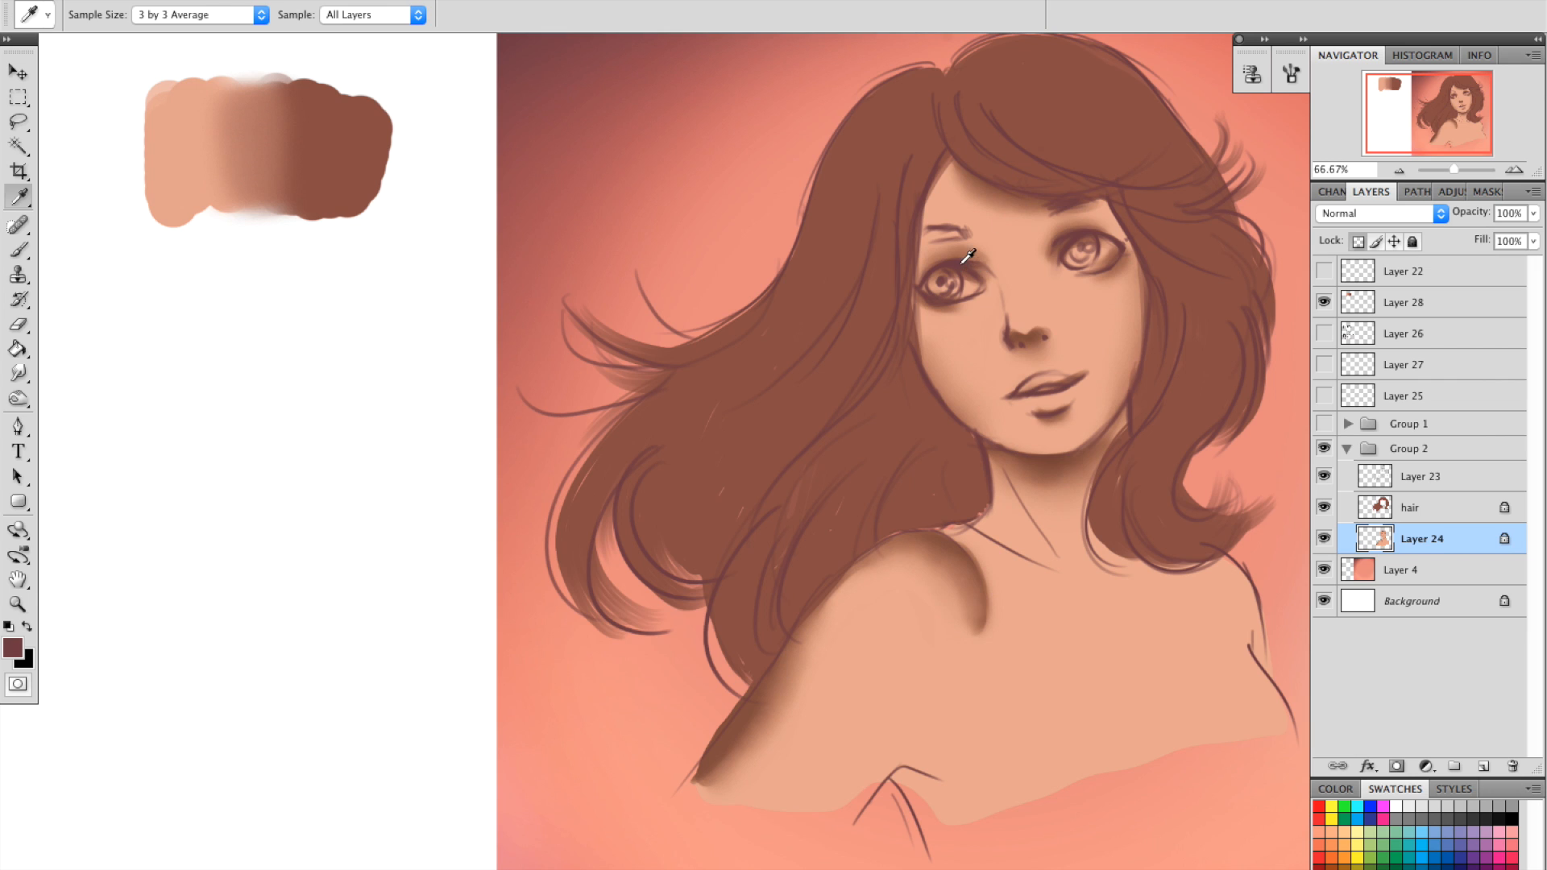
left_click_drag(960, 159, 1039, 203)
left_click(975, 180, "alt")
left_click(973, 179, "alt")
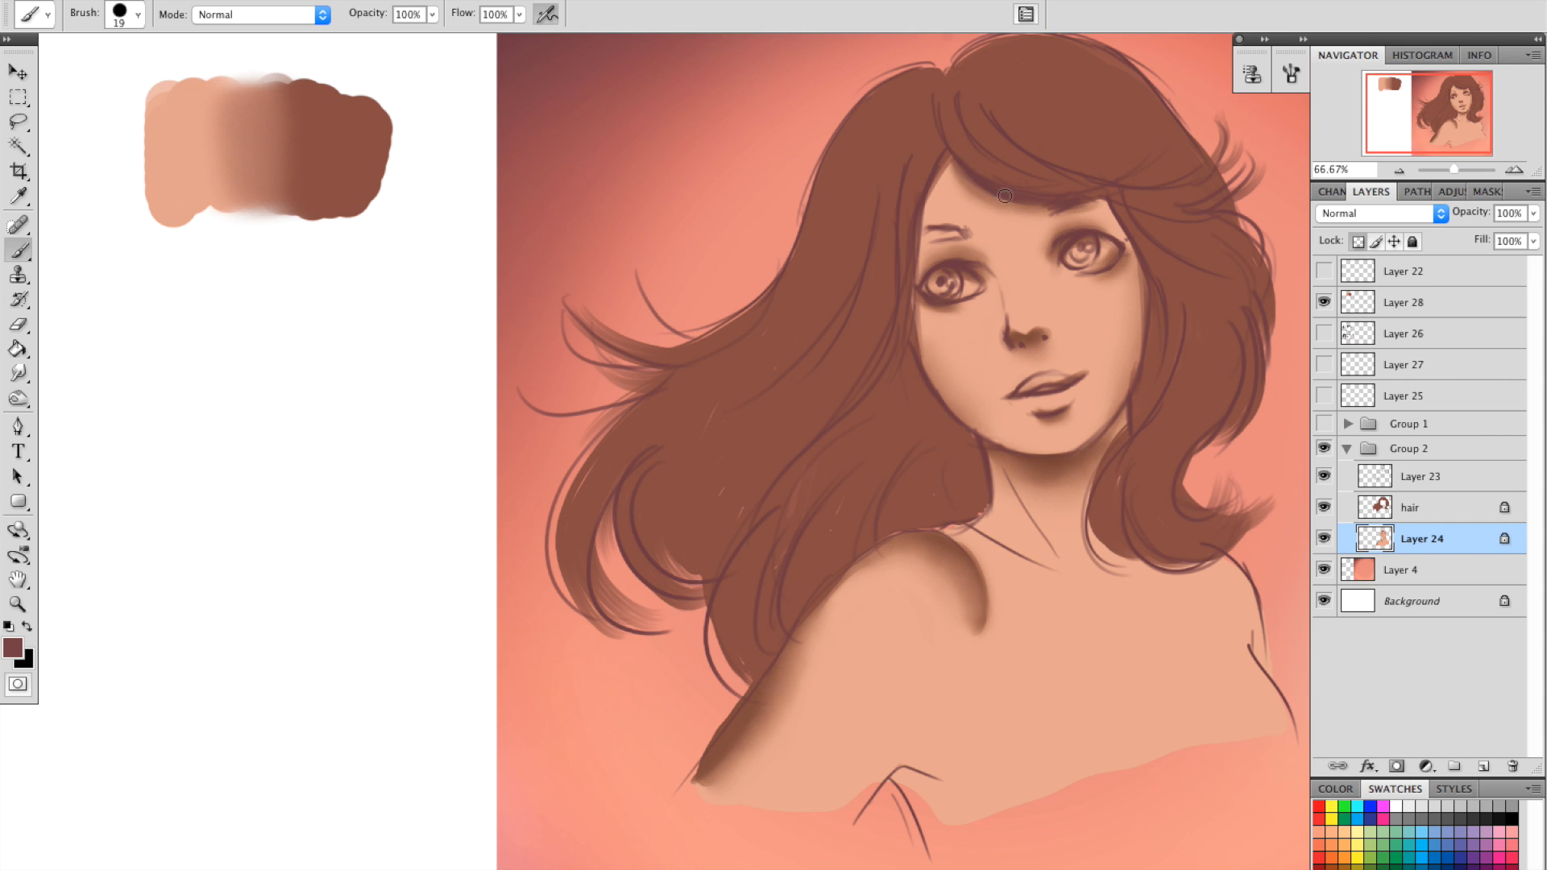
Set the foreground color to dark brown #6a3c2c.
left_click(13, 647)
left_click(975, 258)
left_click(1144, 605)
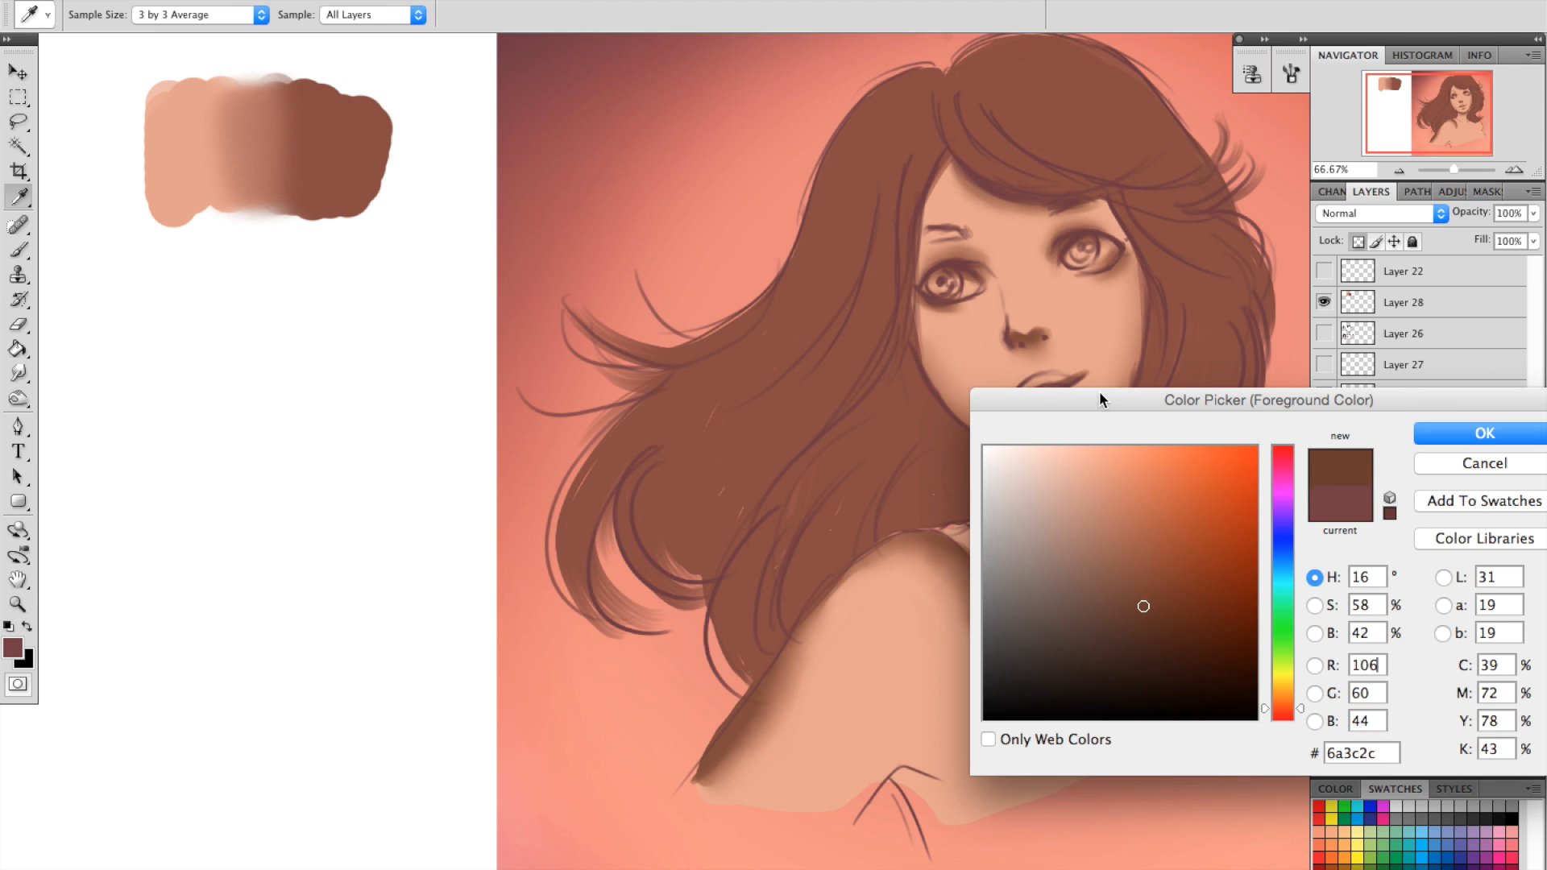
key("Return")
Sample the tone below the fringe, set the foreground color to the darker brown #7b4430 and return to the Brush tool.
left_click(1017, 200, "alt")
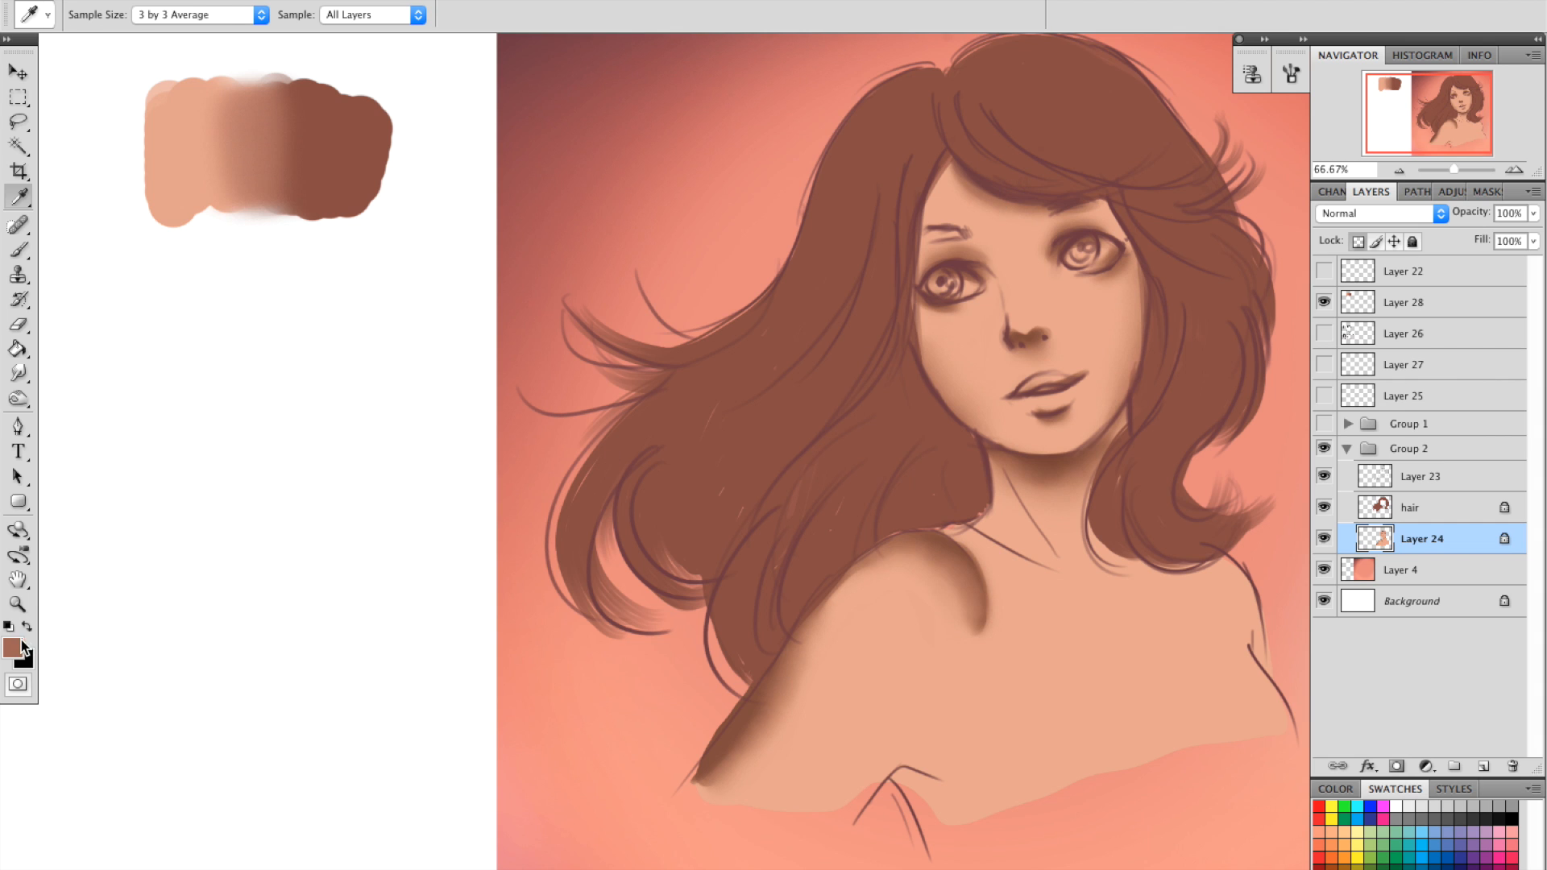
left_click(13, 647)
left_click(1013, 326)
left_click(1149, 587)
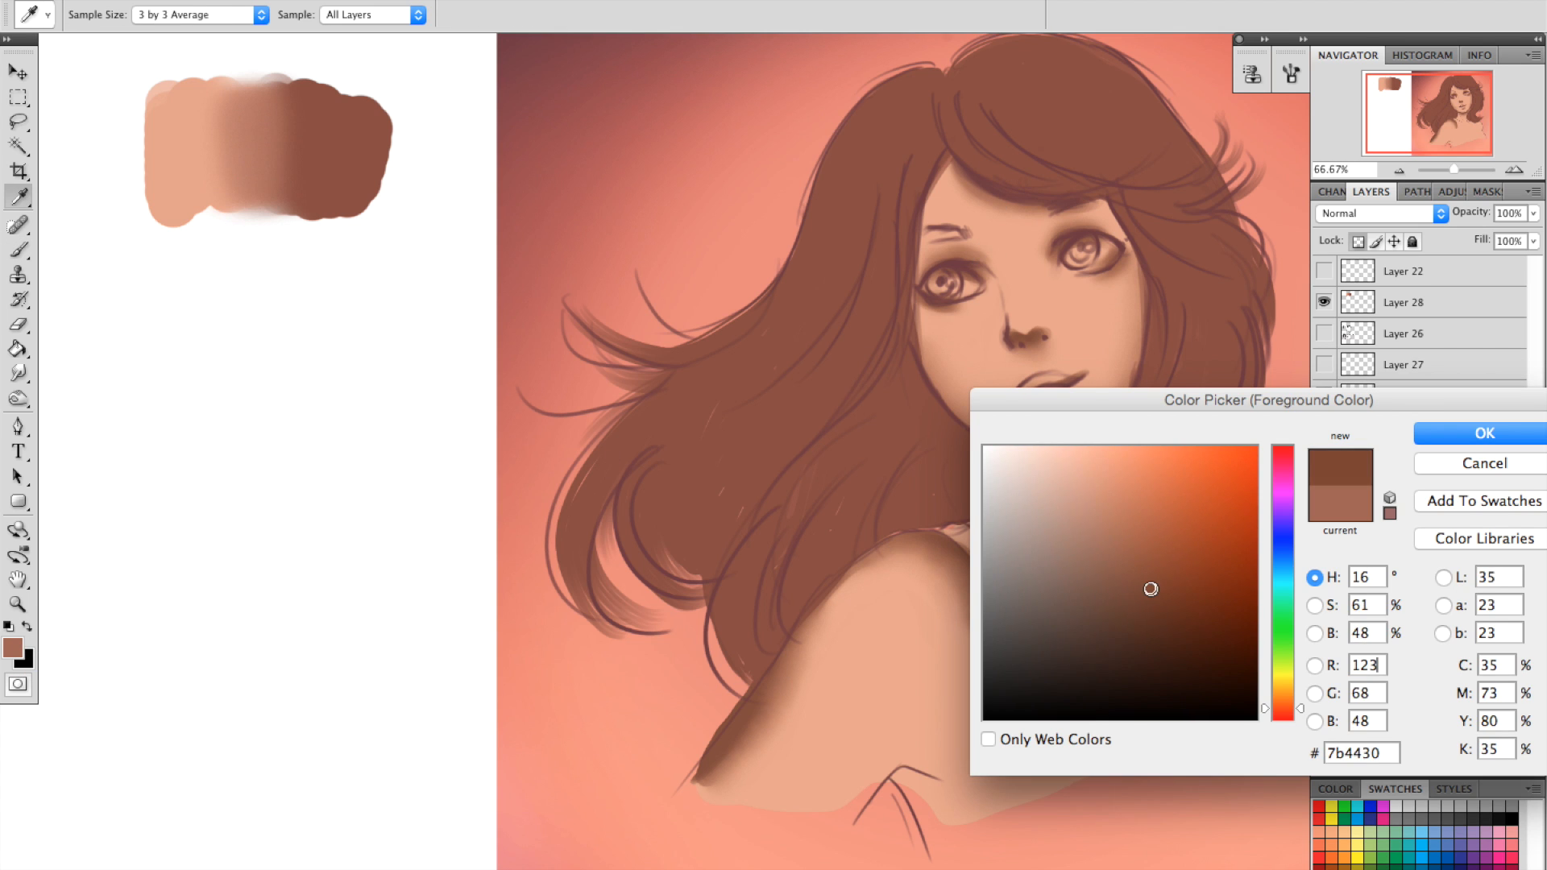
key("Return")
key("b")
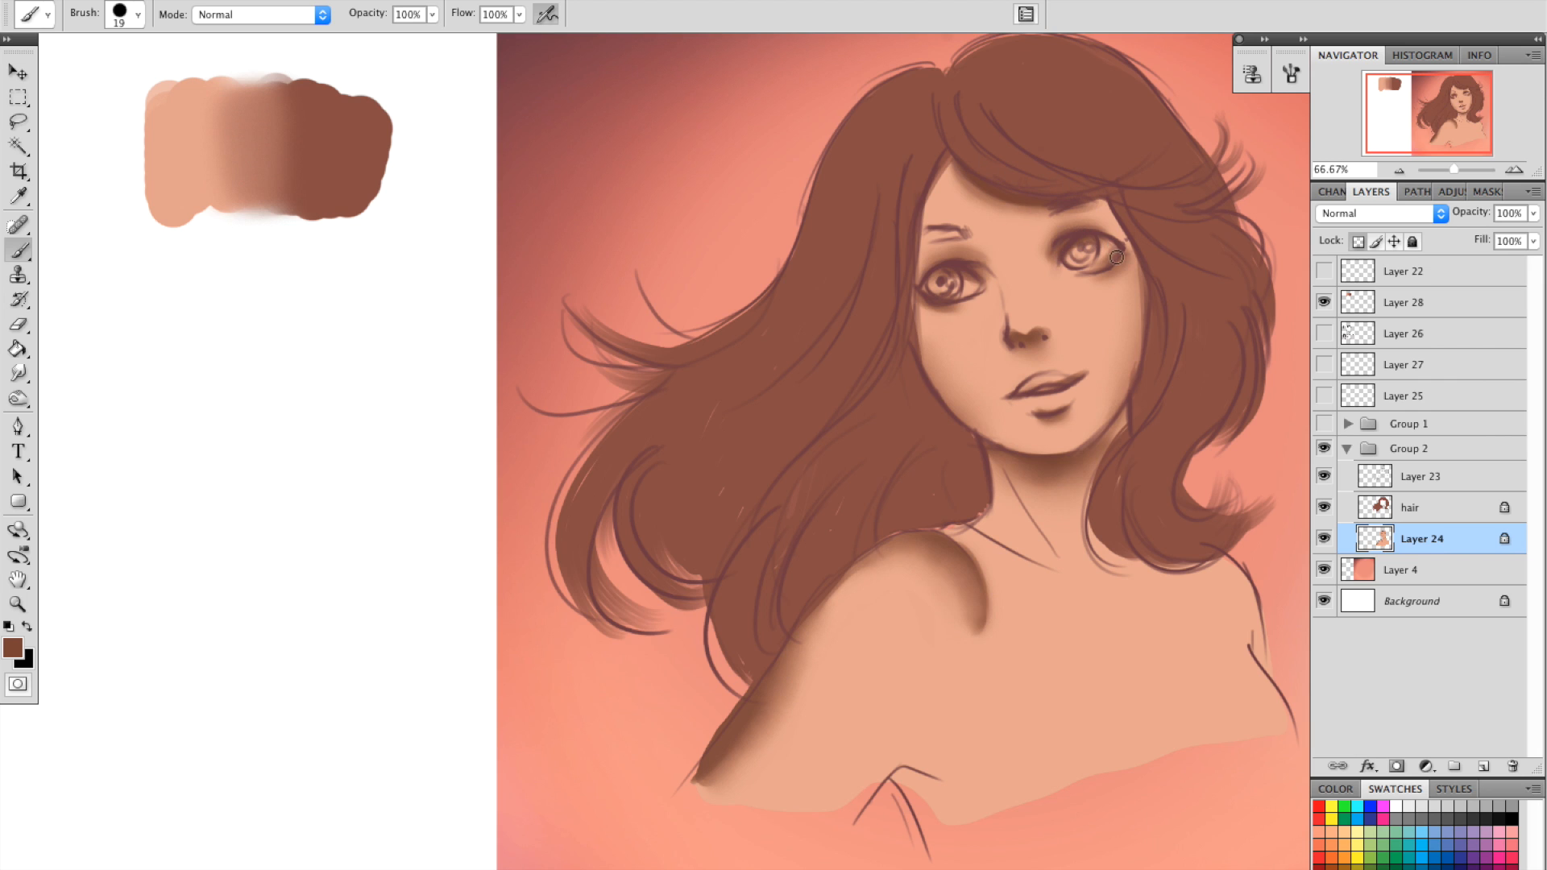
Deepen the shading around the eyes and neck using browns sampled from the shoulder, and return to the Smudge tool for blending.
left_click_drag(930, 295, 979, 306)
left_click(951, 542, "alt")
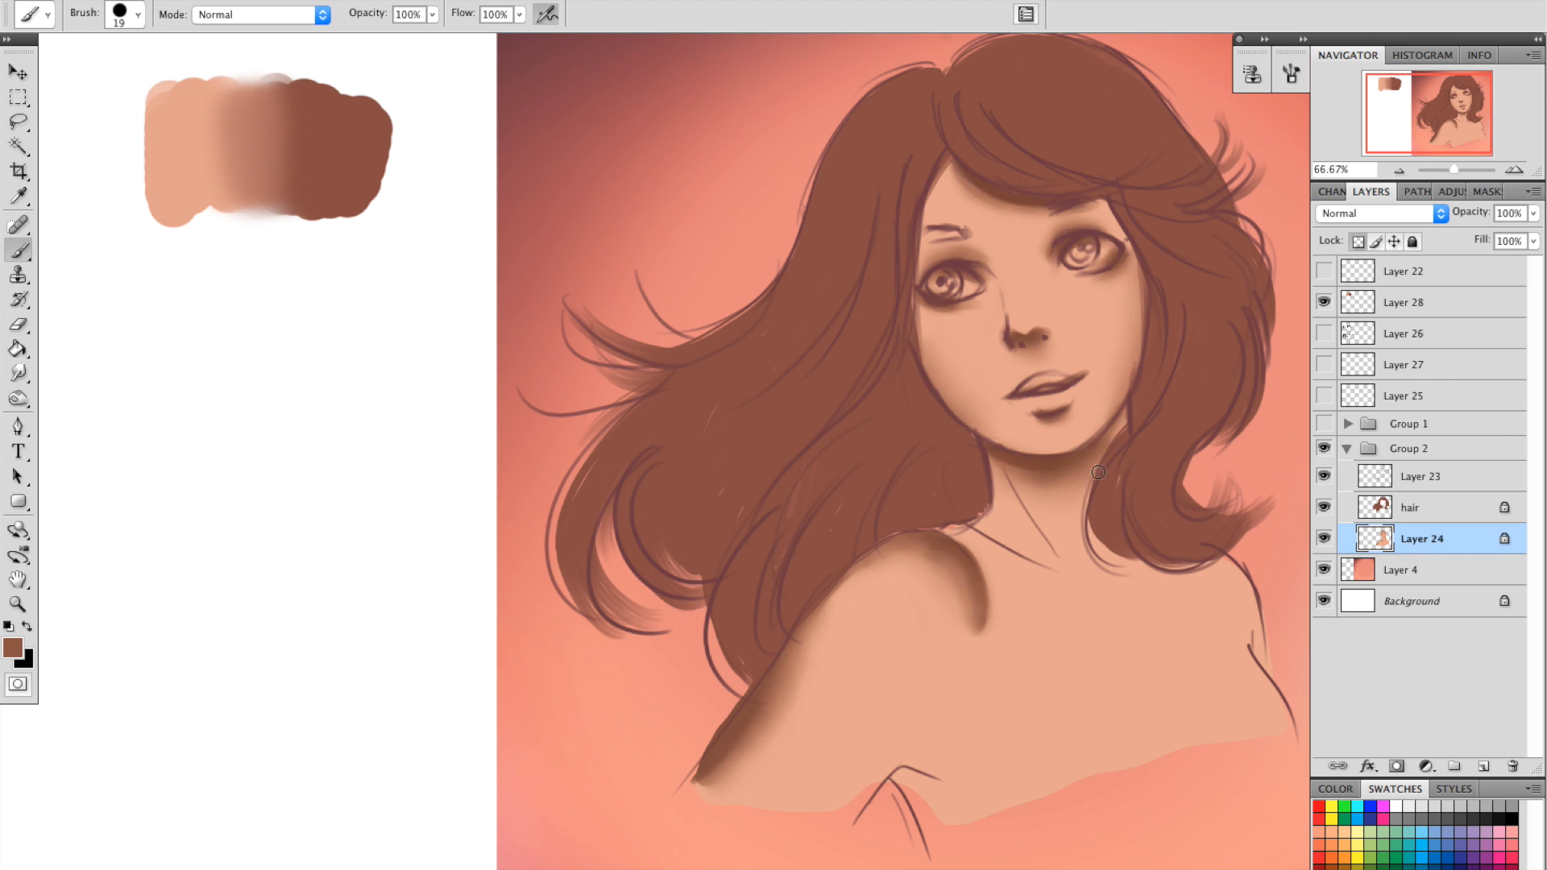
left_click(956, 556, "alt")
key("r")
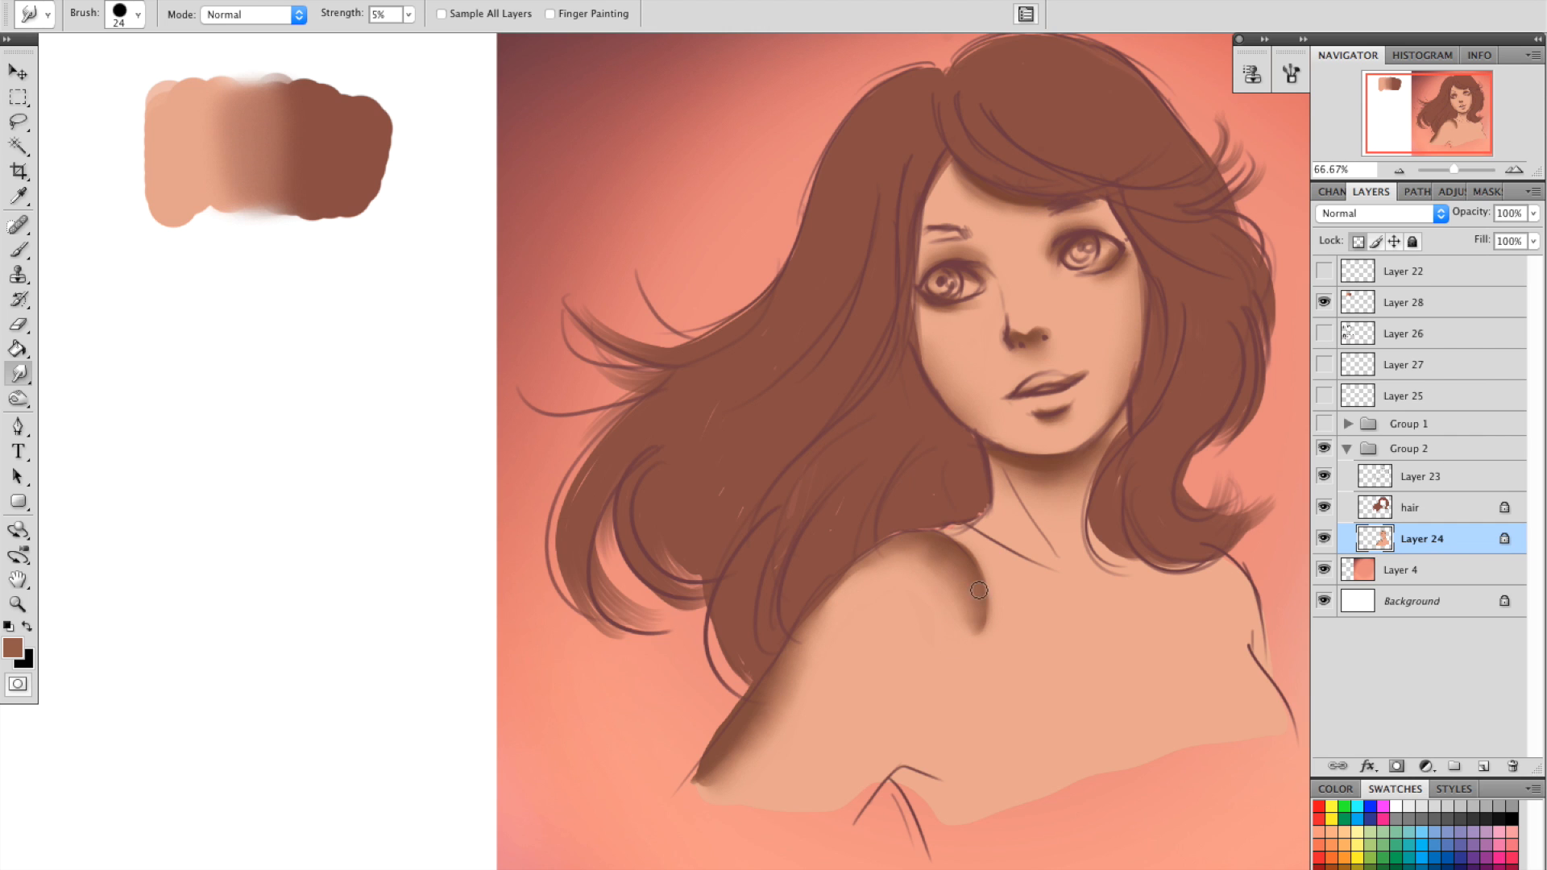
left_click_drag(1196, 369, 1177, 385)
key("super+minus")
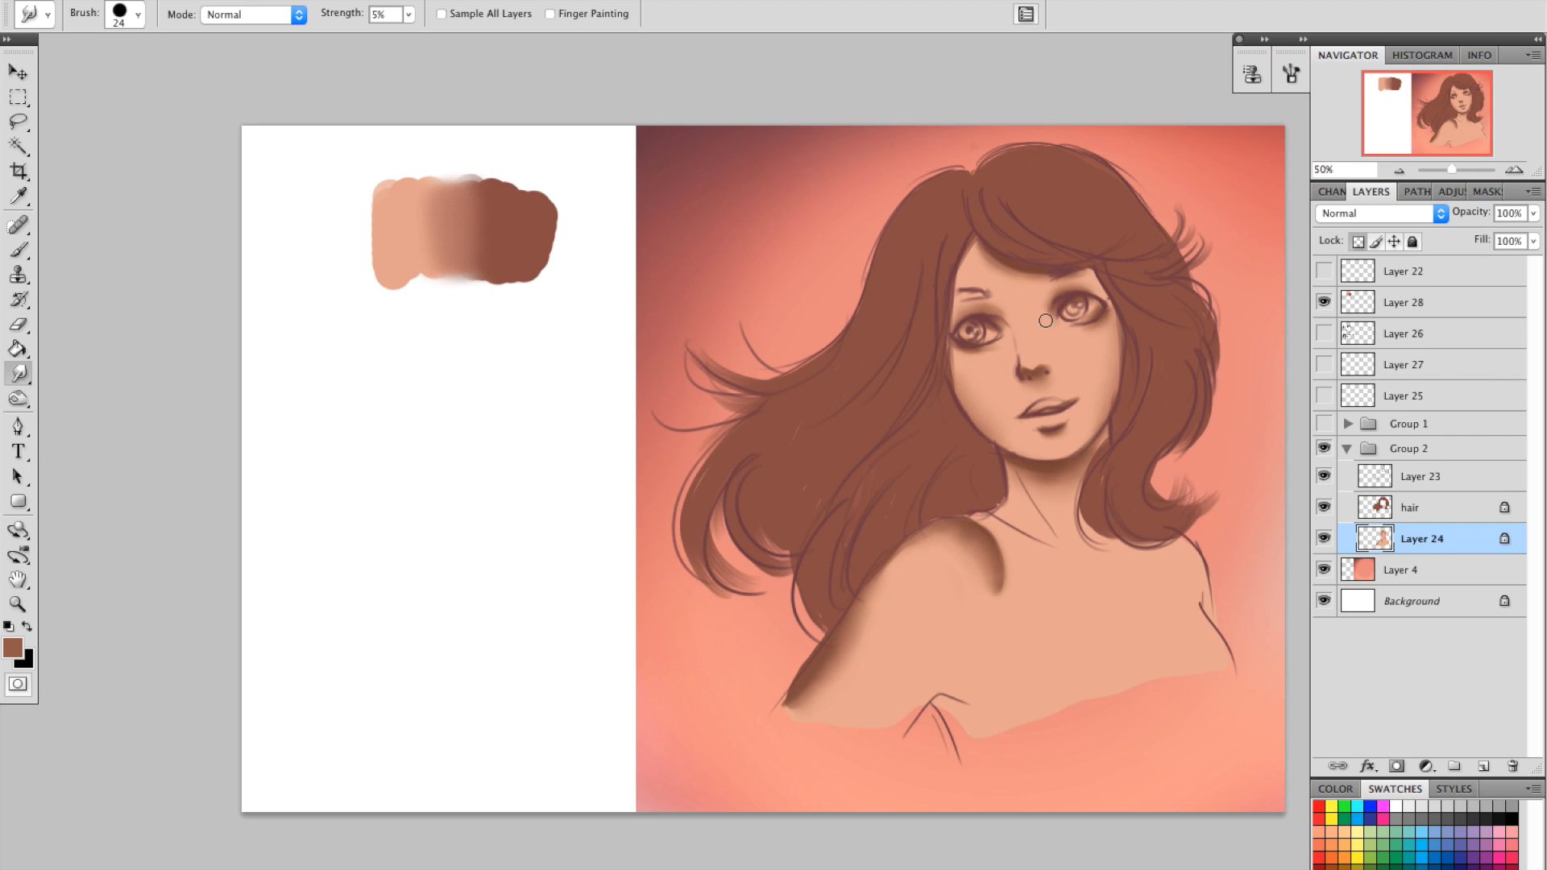
Set the Brush tool to a soft round tip enlarged to 149 px.
key("b")
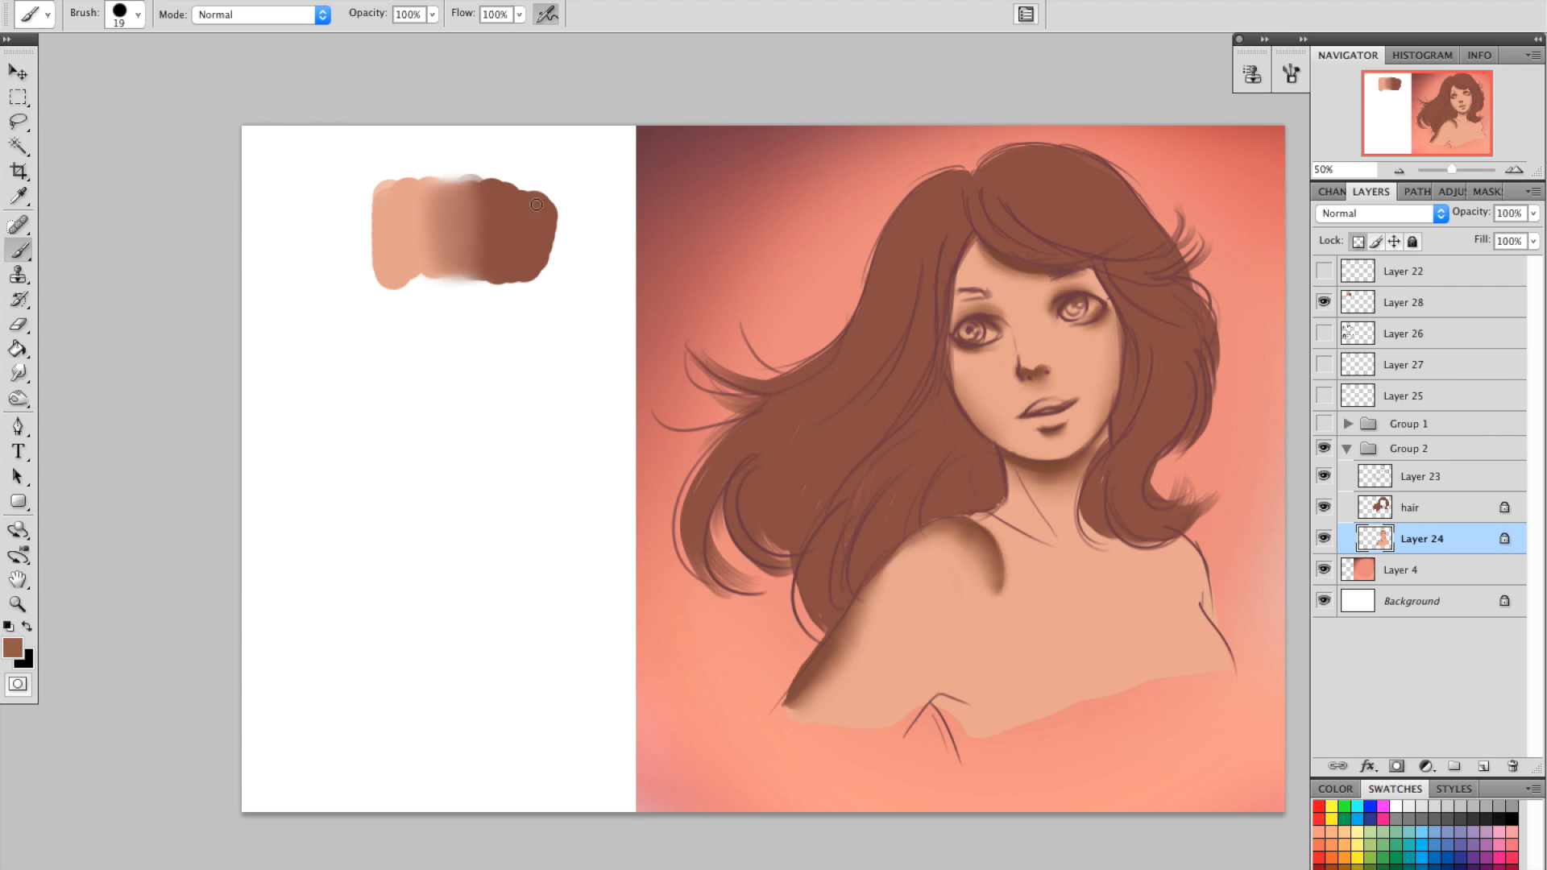
right_click(496, 376)
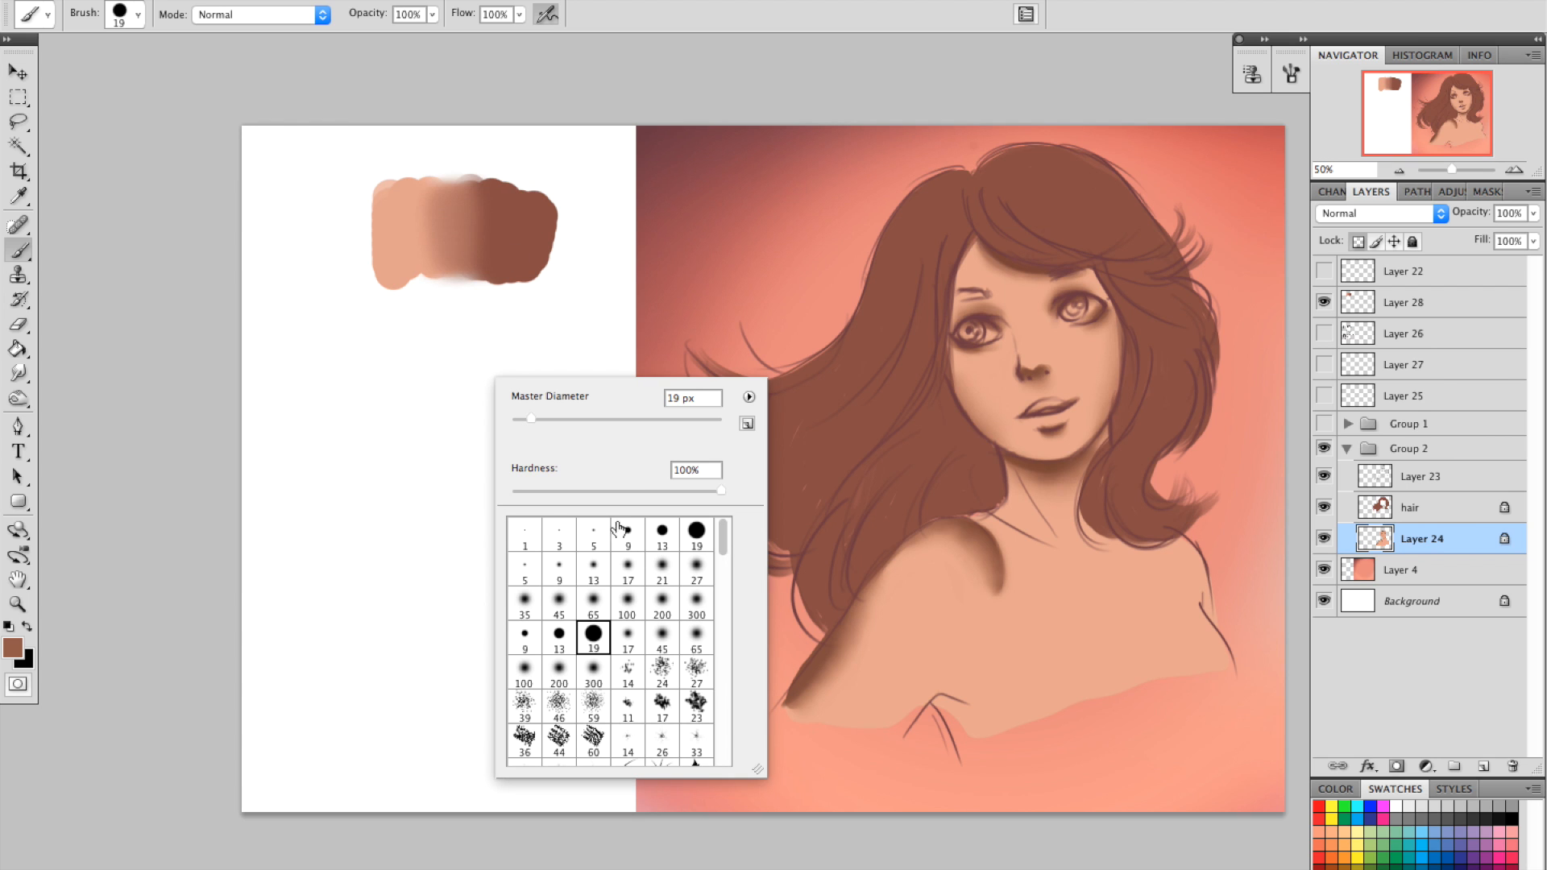
left_click(696, 641)
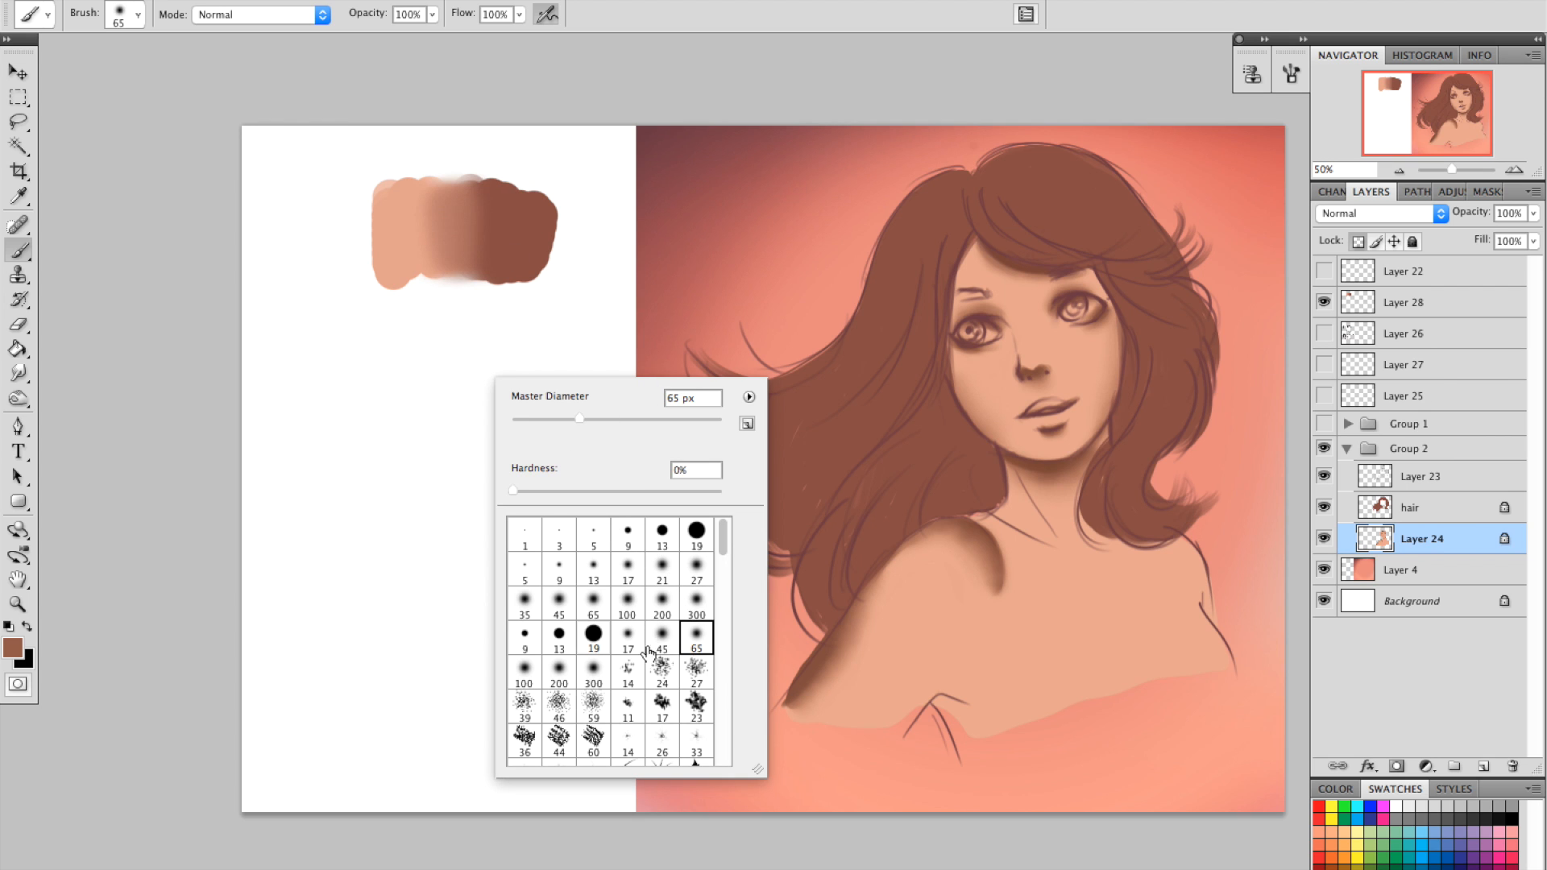
left_click(623, 418)
left_click(579, 347)
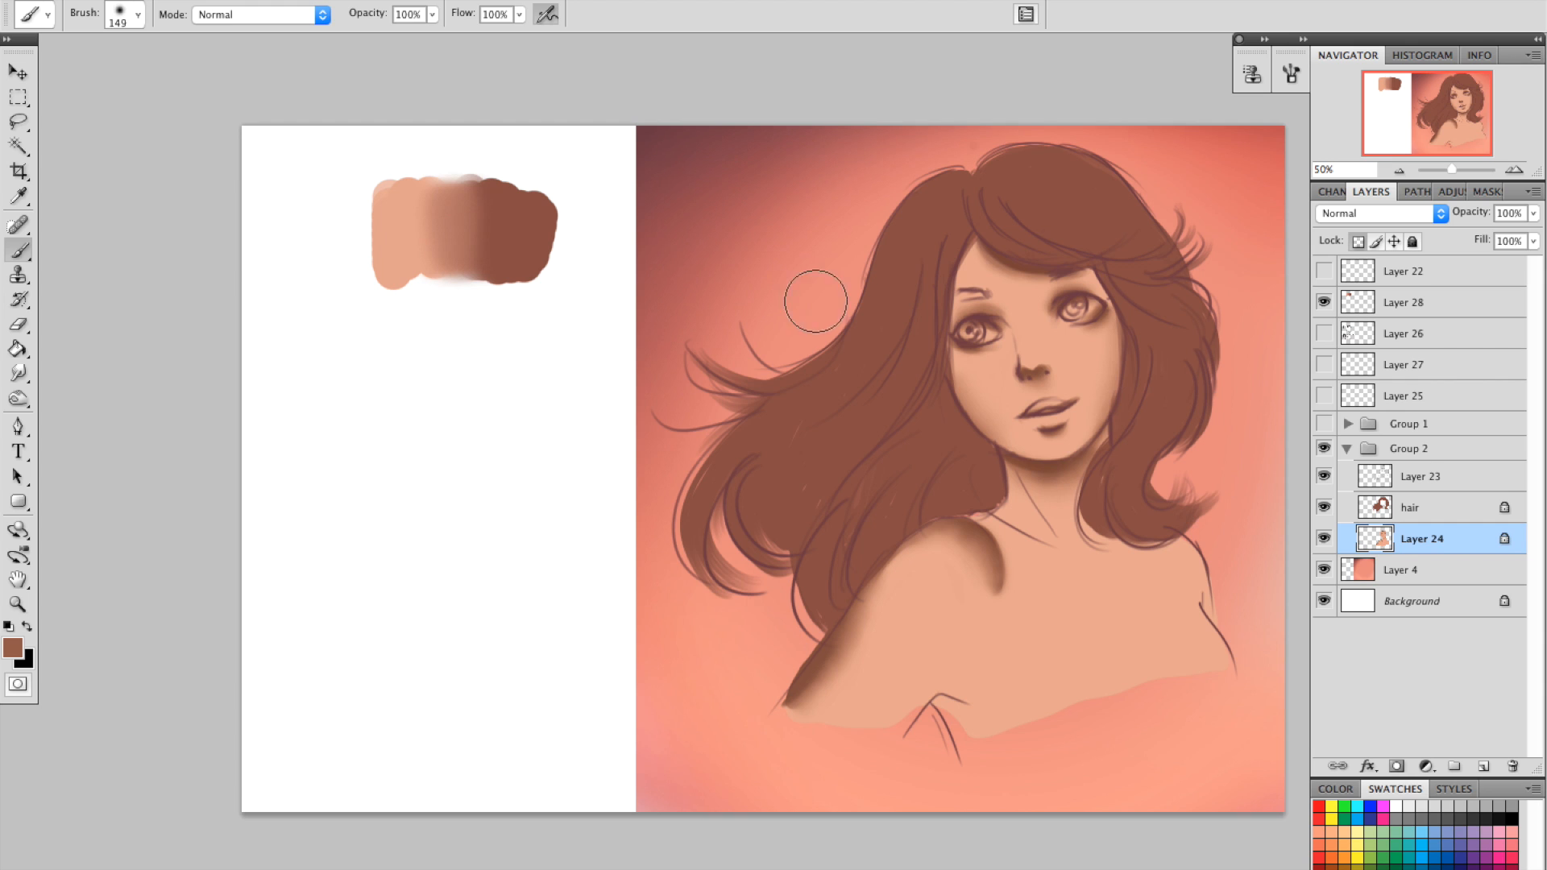
Sample the salmon pink of the portrait background and make the color swatch's layer, Layer 28, active.
key("i")
left_click(761, 242)
key("b")
right_click(439, 232, "ctrl")
left_click(453, 235)
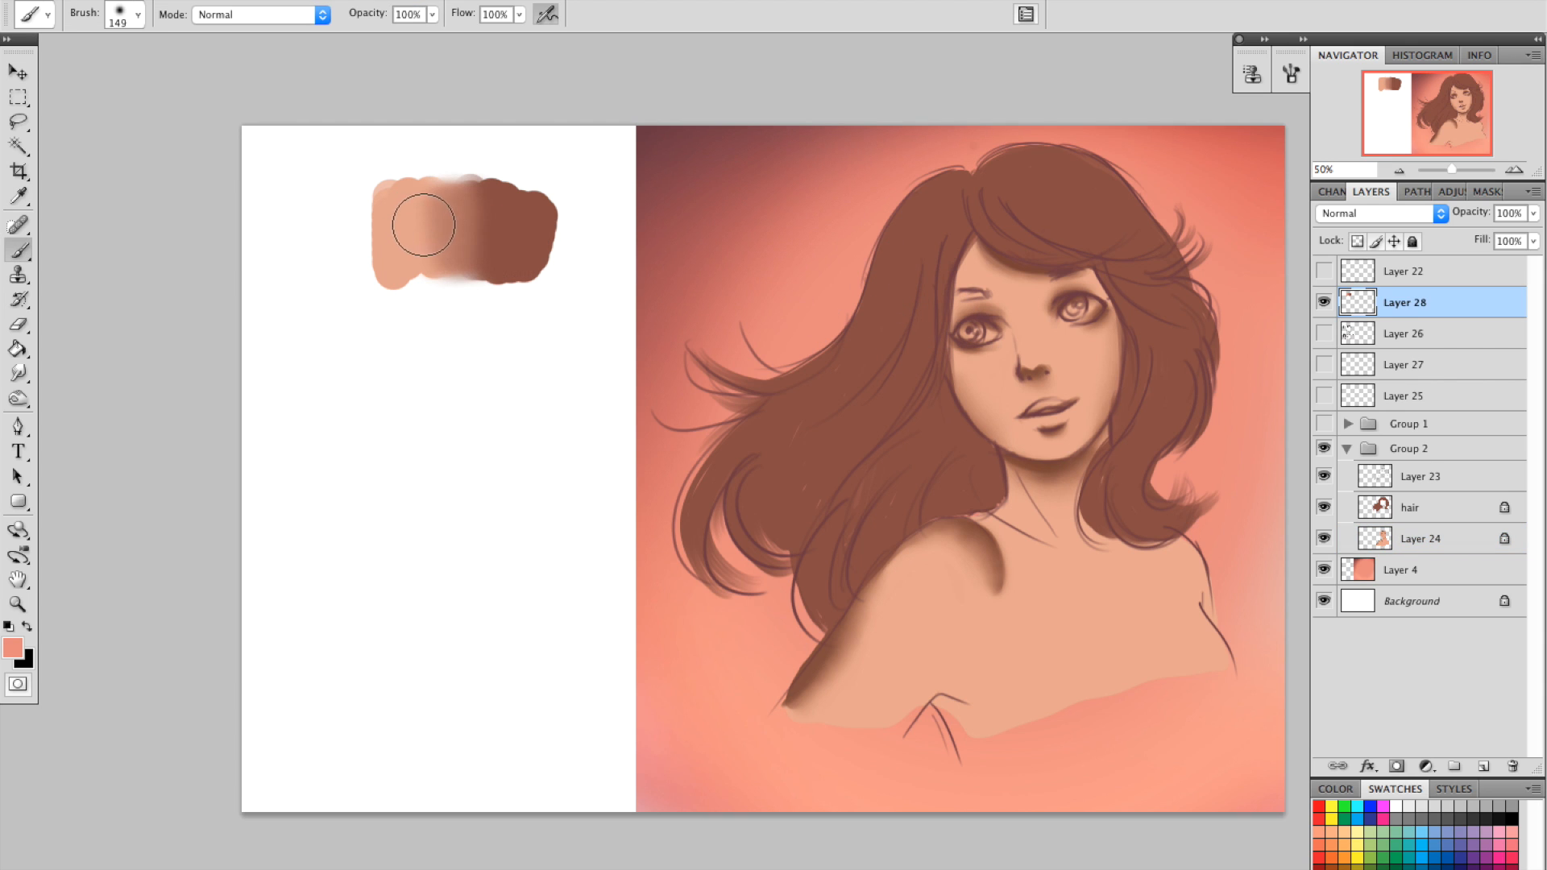
Enlarge the soft brush to 182 px and paint salmon pink lightly over the pale side of the blended color swatch.
right_click(420, 240)
left_click_drag(573, 284, 579, 283)
mouse_move(419, 211)
left_mouse_down()
mouse_move(423, 262)
mouse_move(394, 200)
mouse_move(441, 280)
left_mouse_up()
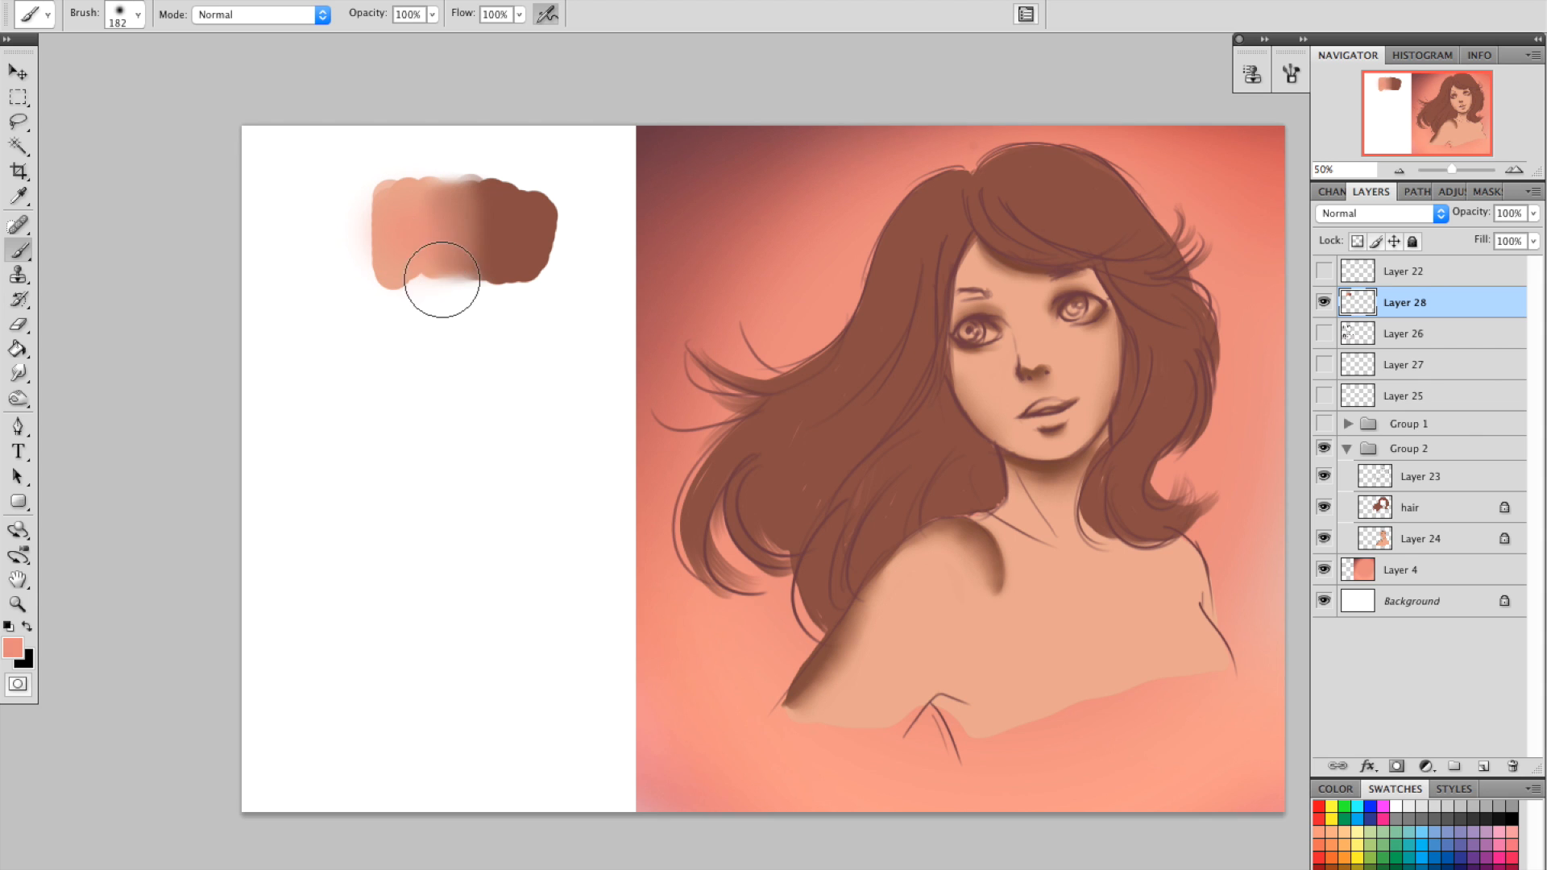
Brush salmon pink lightly over the transition between the pale and dark sides of the blended swatch.
mouse_move(473, 233)
left_mouse_down()
mouse_move(518, 235)
mouse_move(480, 228)
mouse_move(518, 281)
mouse_move(476, 222)
mouse_move(468, 309)
mouse_move(459, 220)
mouse_move(487, 275)
mouse_move(466, 184)
mouse_move(450, 180)
mouse_move(499, 252)
left_mouse_up()
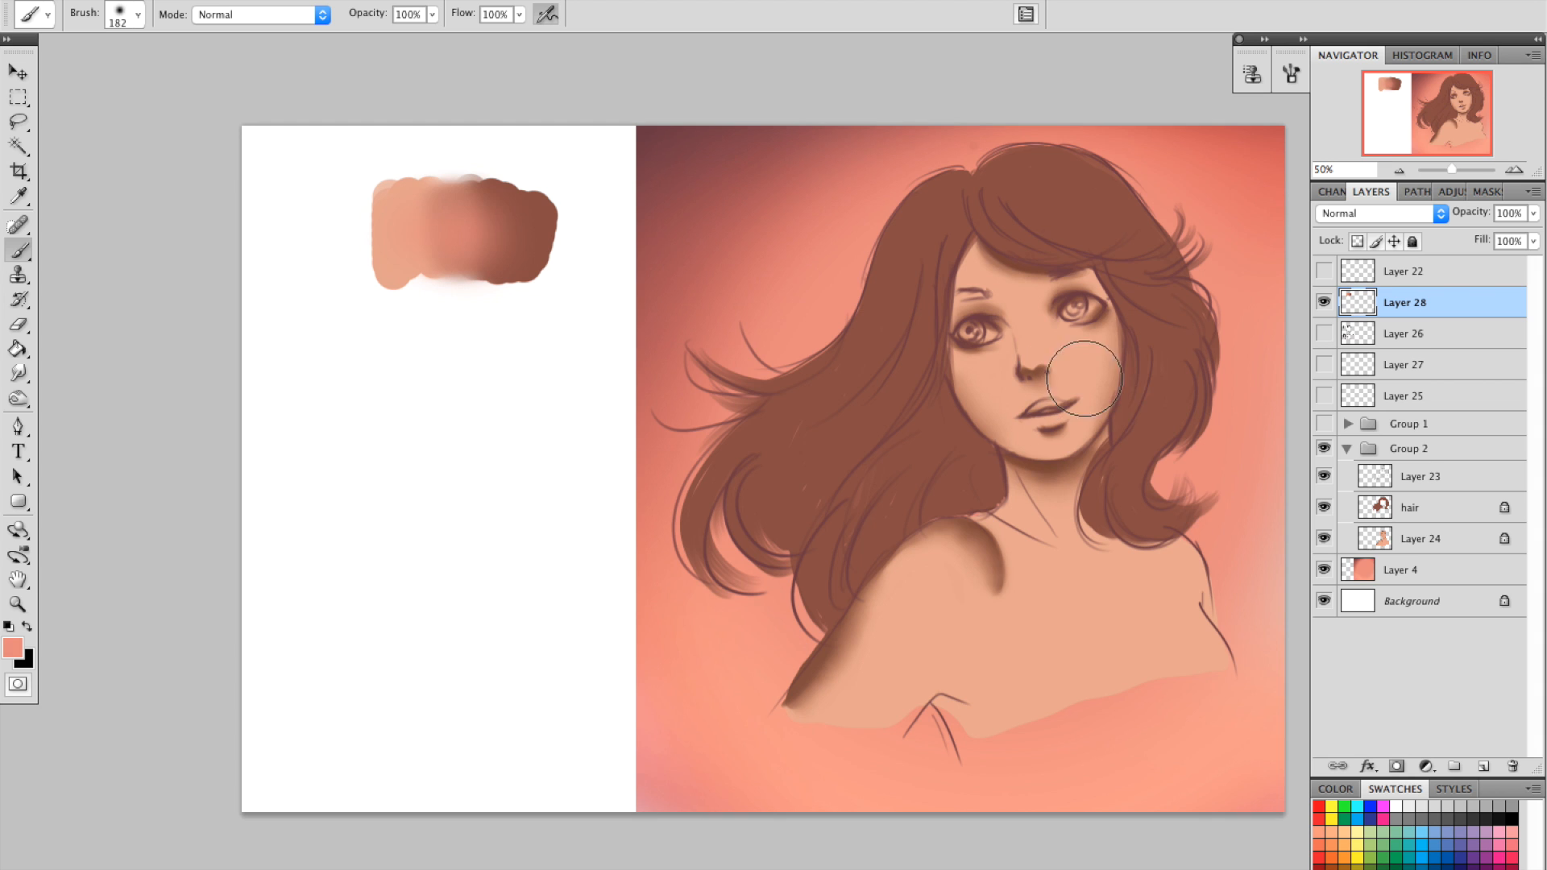
Make the skin layer, Layer 24, active and set the foreground color to a darker, more saturated salmon red.
right_click(1084, 336, "super")
left_click(1099, 362)
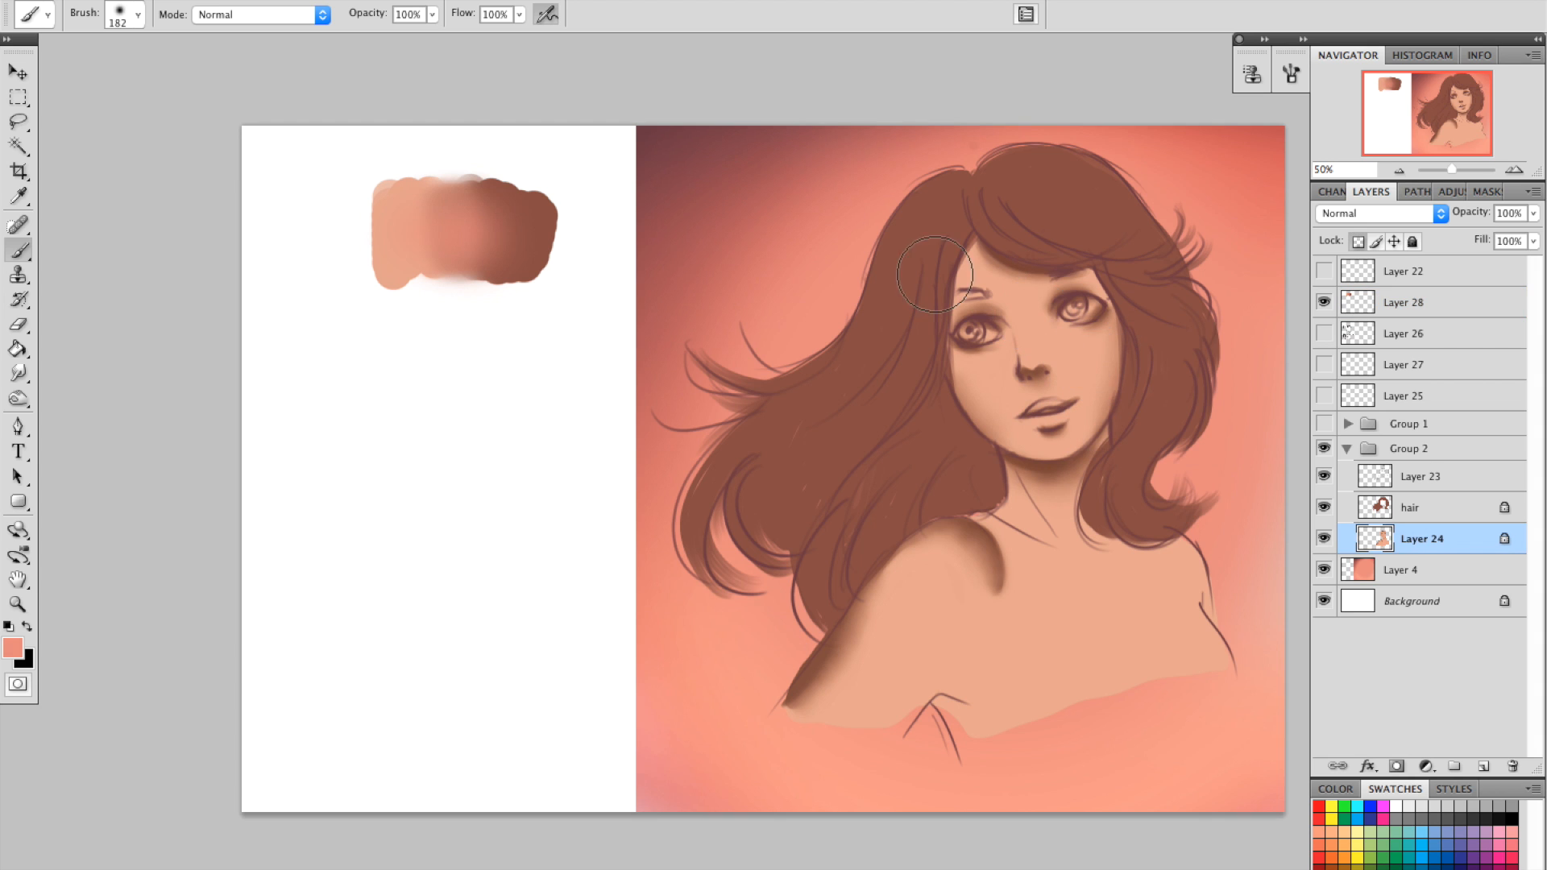
left_click(13, 646)
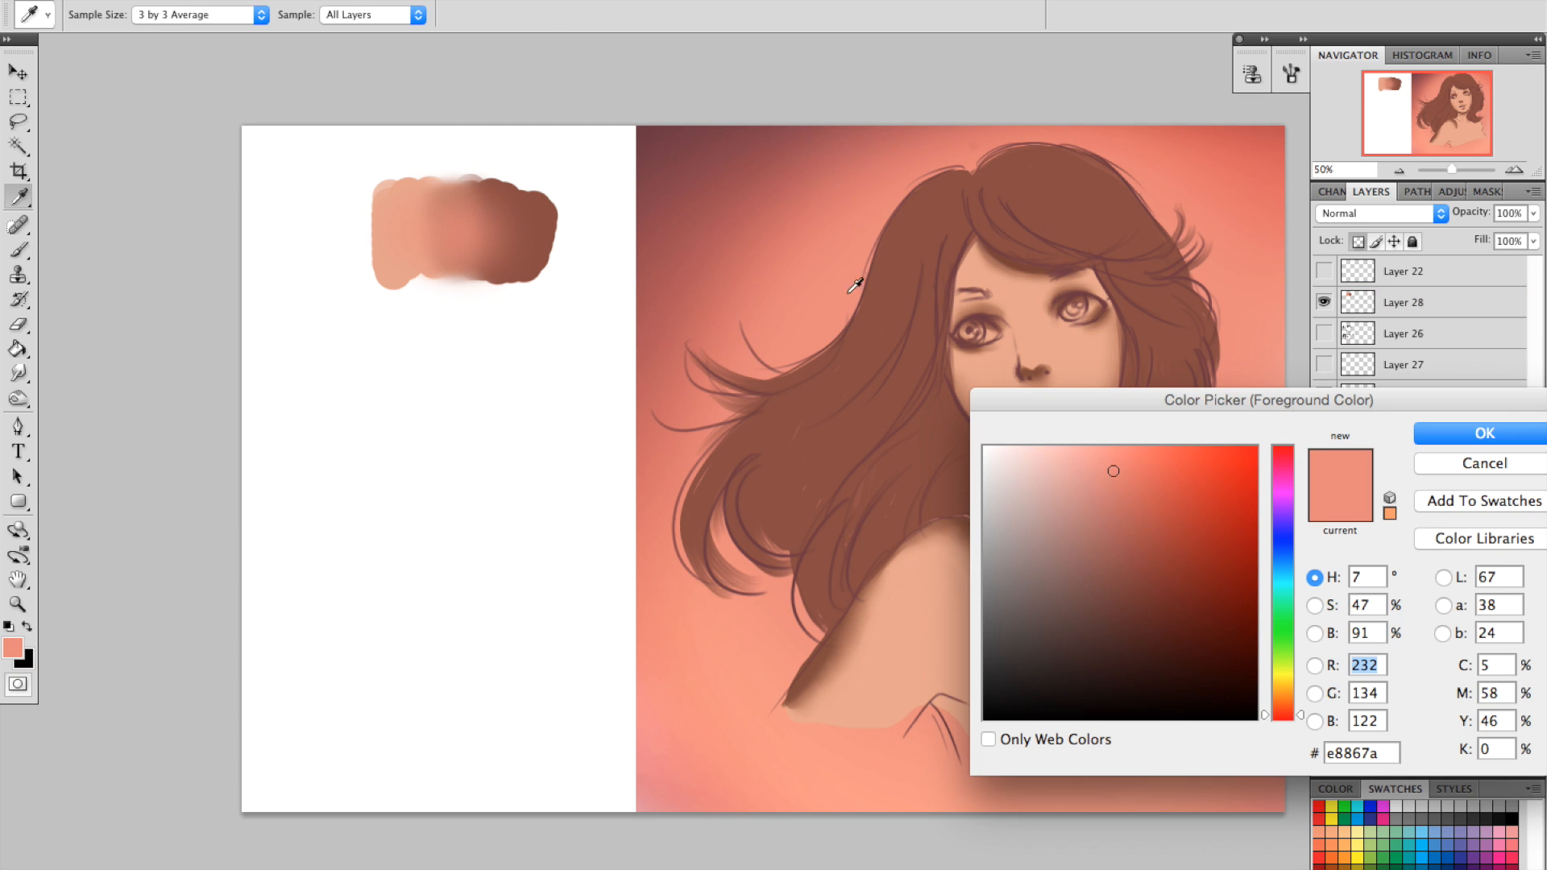
left_click_drag(1148, 516, 1136, 510)
key("Return")
key("b")
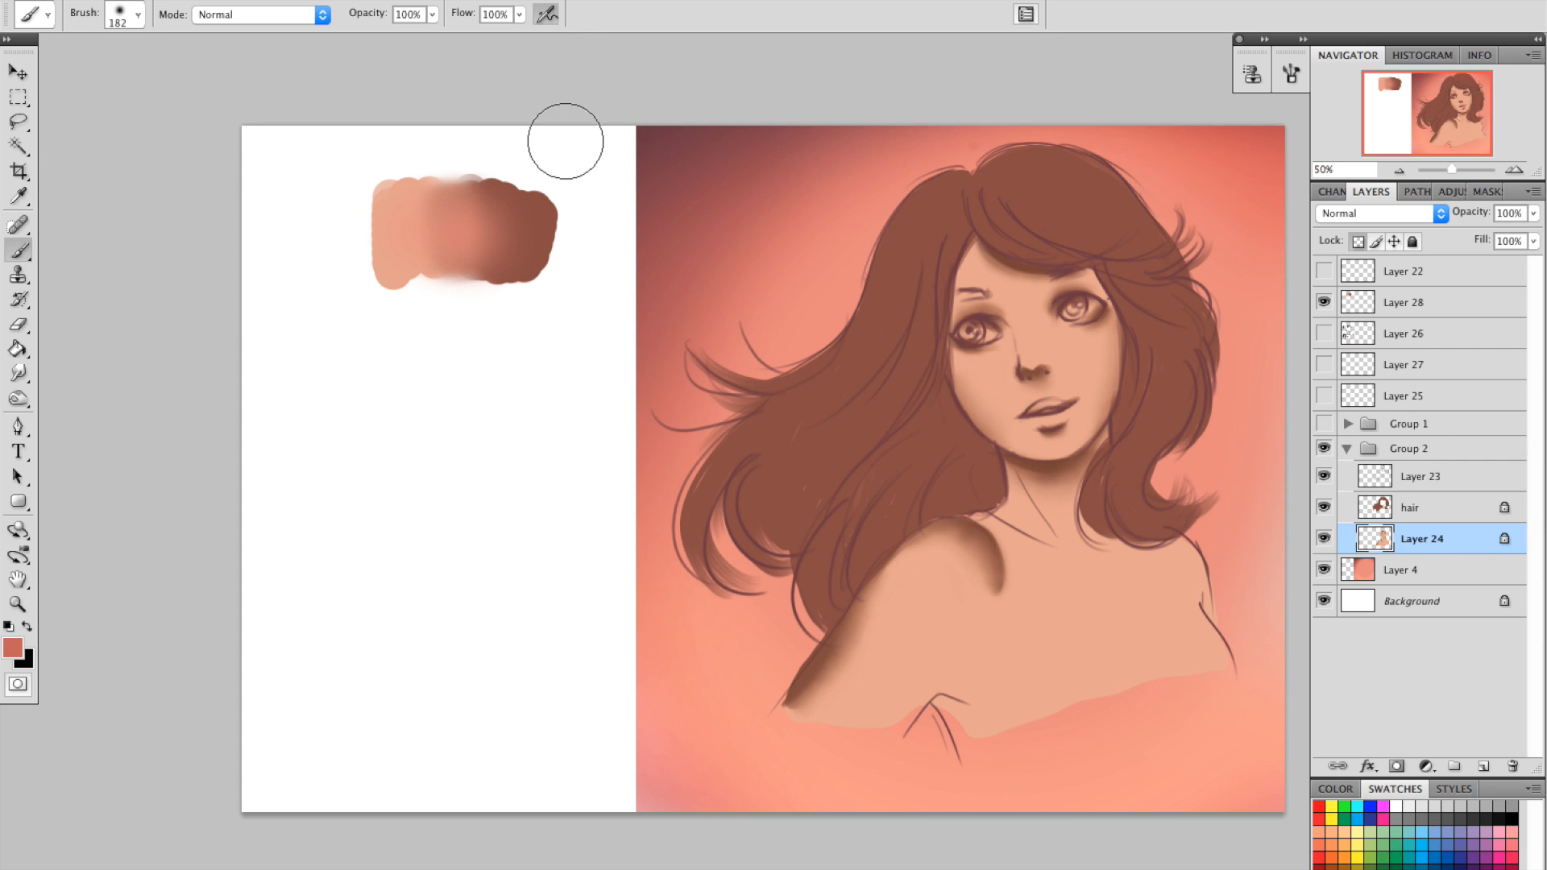
Try brushing the darker salmon red softly over both cheeks as a blush.
left_click_drag(982, 374, 992, 379)
left_click_drag(1083, 344, 1076, 351)
left_click_drag(981, 376, 993, 375)
mouse_move(1080, 352)
left_mouse_down()
mouse_move(1017, 374)
mouse_move(1089, 360)
left_mouse_up()
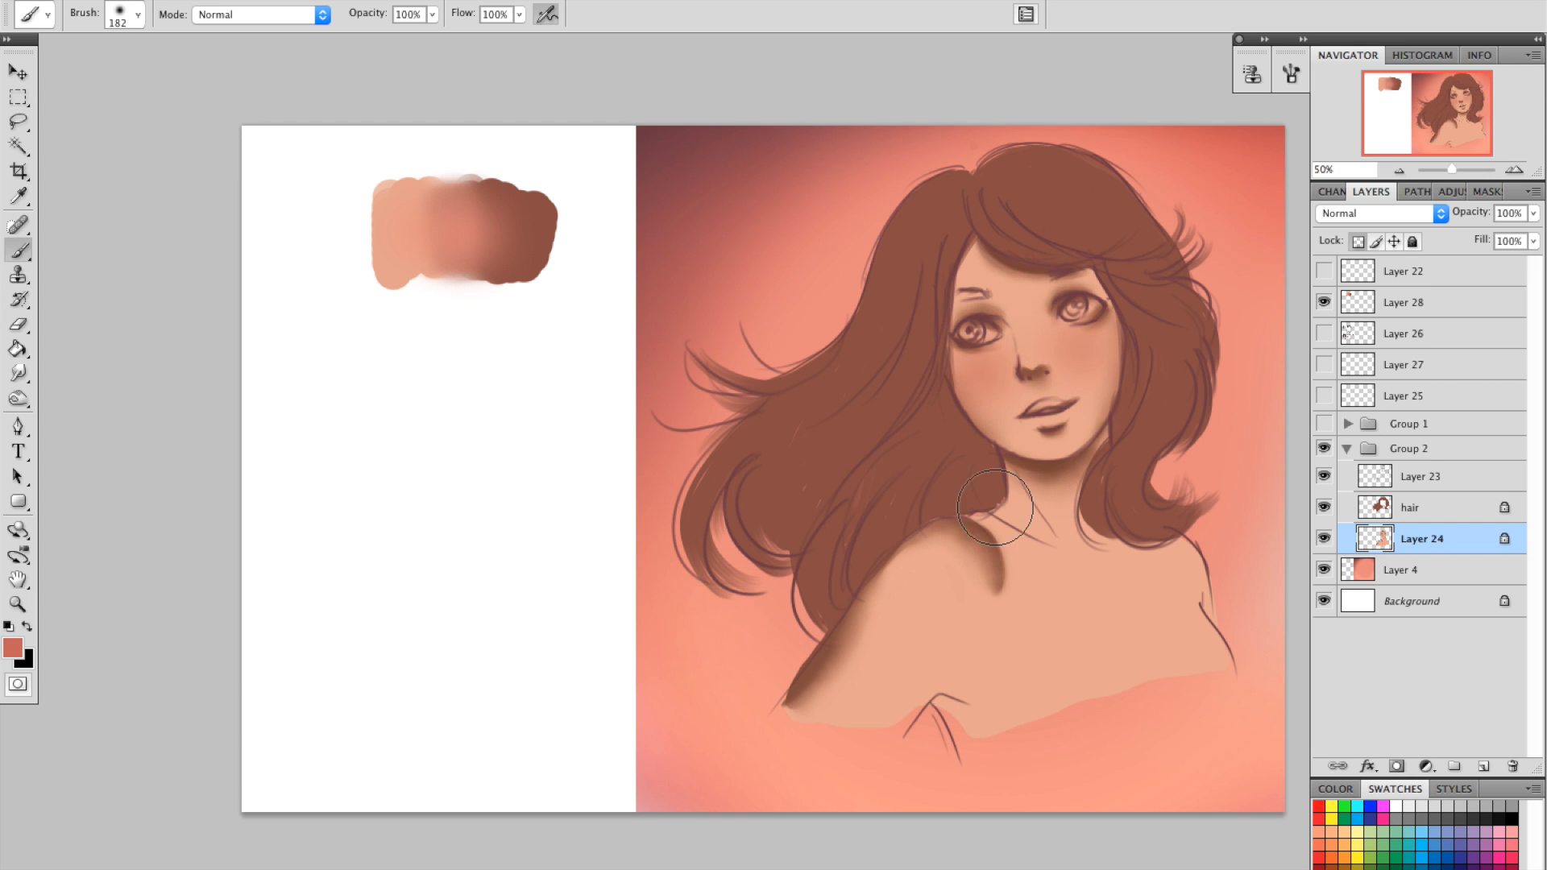
Undo the blush strokes on both cheeks and step back to Layer 28.
key("super+alt+z")
key("super+alt+z")
key("super+alt+z")
key("super+alt+z")
key("super+alt+z")
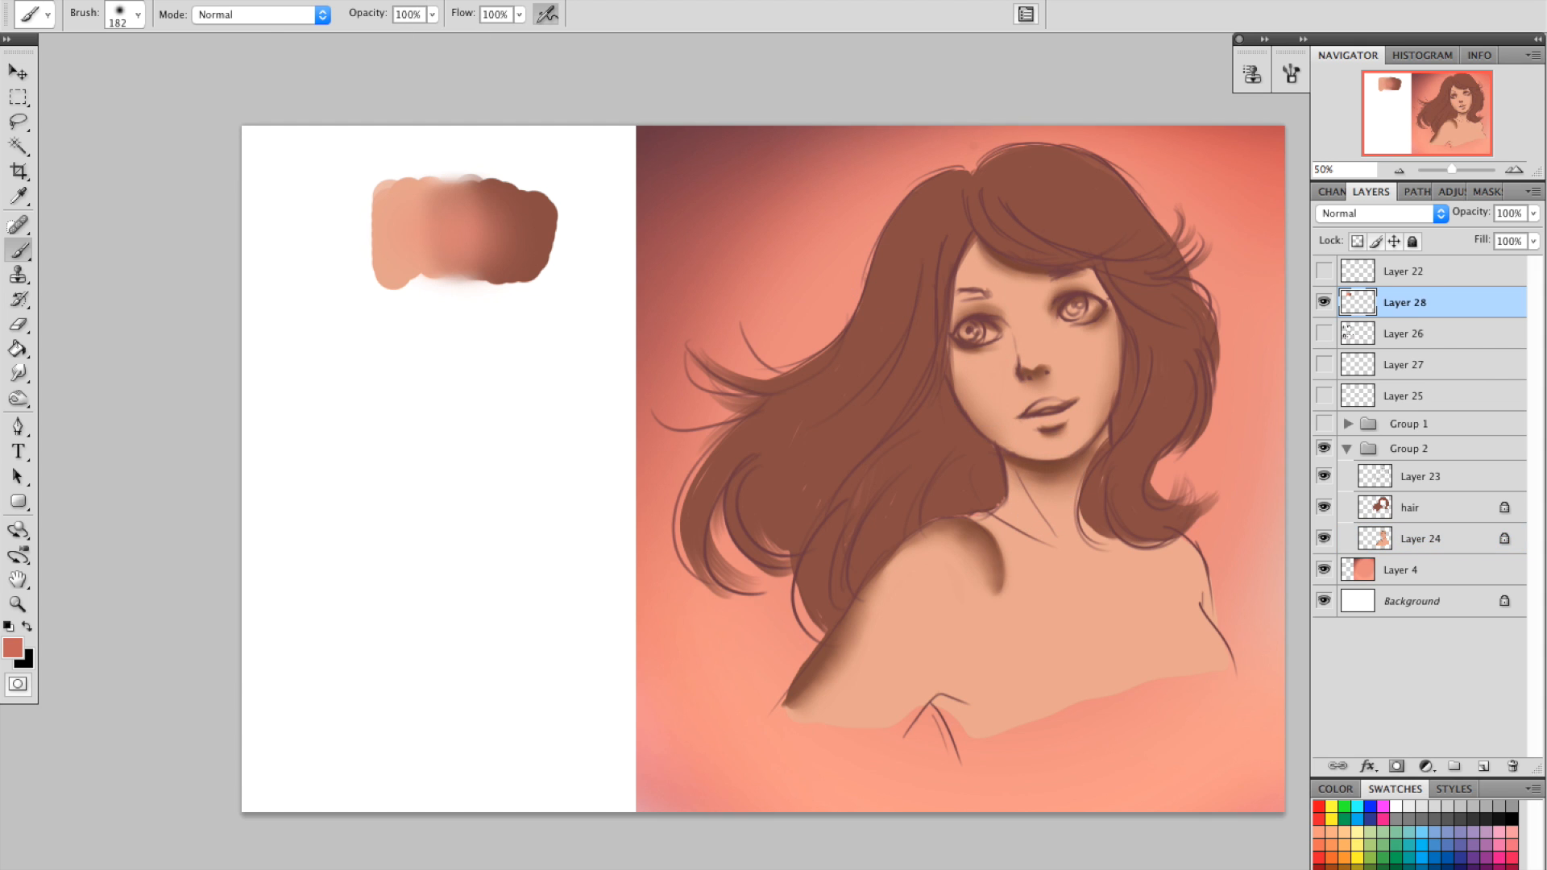
Set the brush blending mode to Multiply and tint both cheeks with the salmon red.
left_click(265, 11)
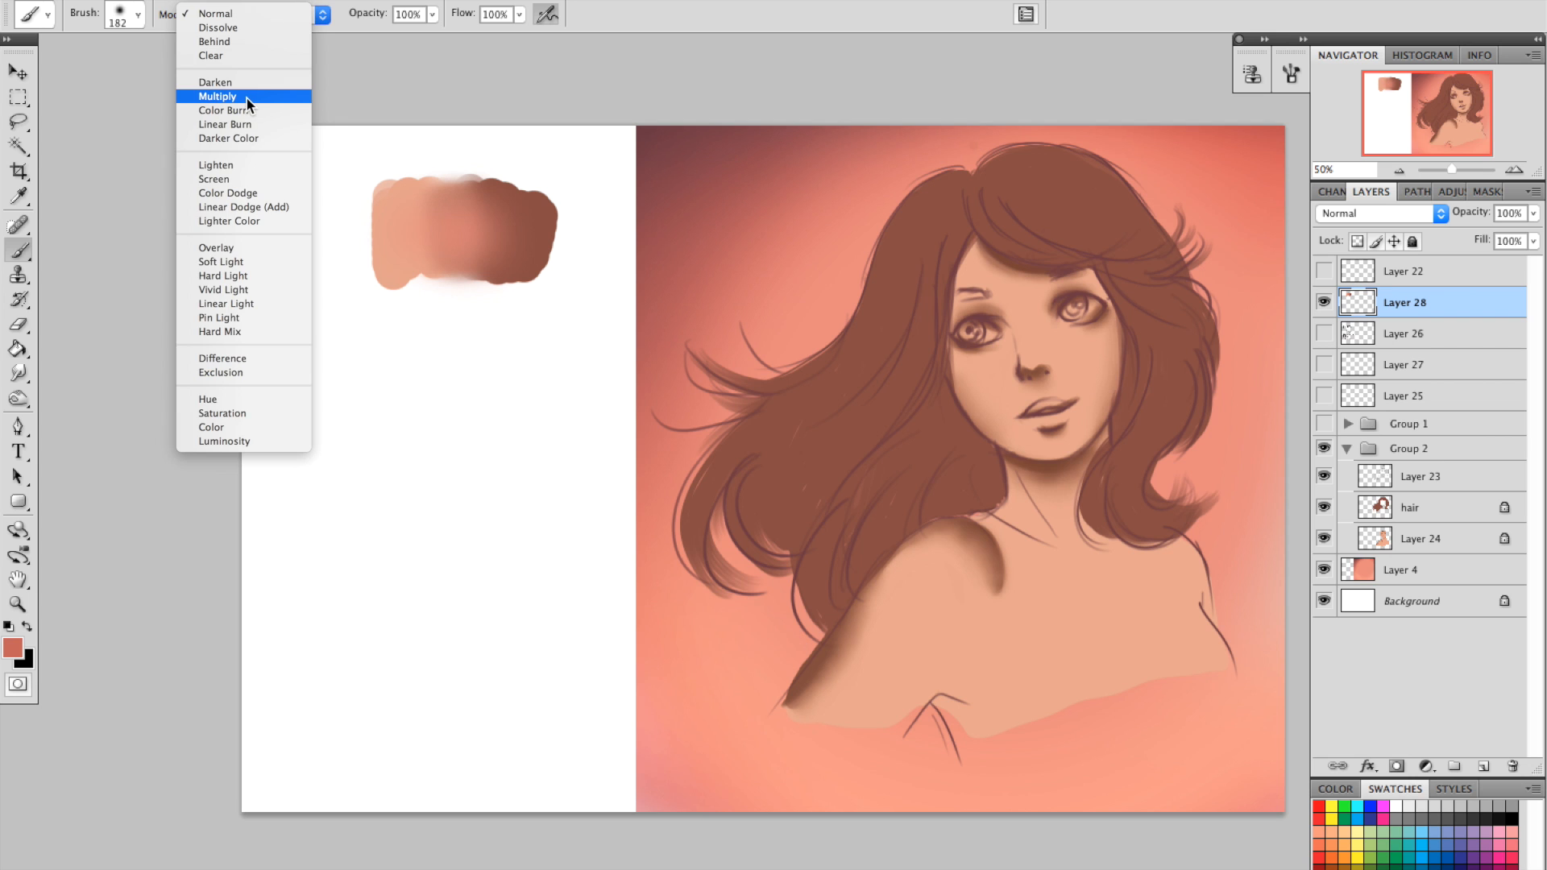
left_click(248, 96)
mouse_move(983, 377)
left_mouse_down()
mouse_move(995, 390)
mouse_move(1018, 376)
mouse_move(985, 365)
left_mouse_up()
left_click_drag(1080, 355, 1119, 333)
Resize the soft Multiply brush to 98 px, 61 px and finally 131 px.
right_click(993, 299)
key("Return")
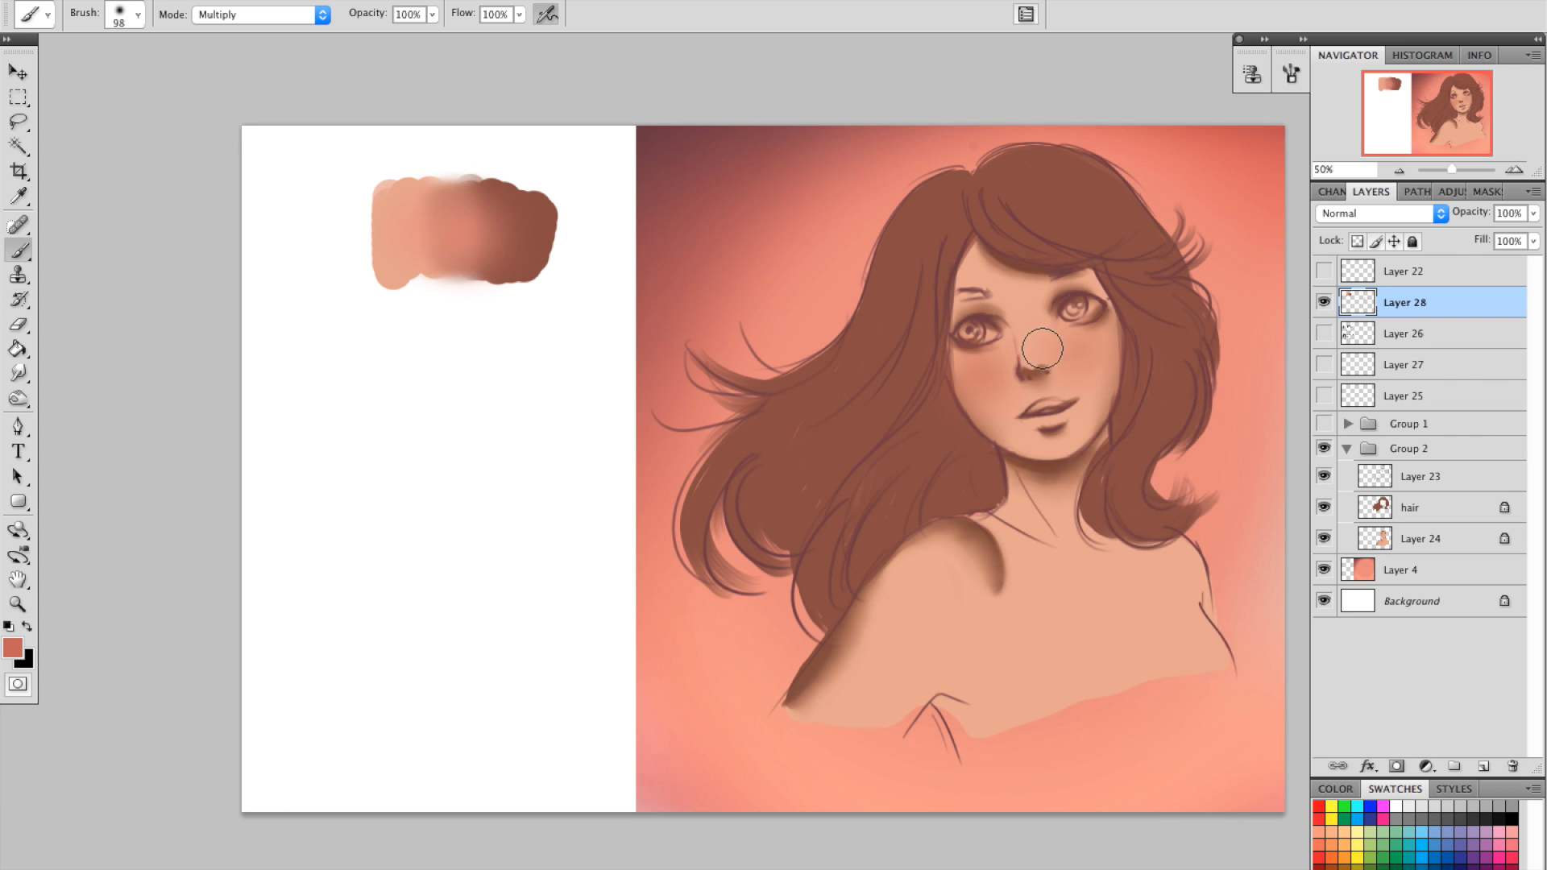
right_click(1042, 348)
key("Return")
right_click(1007, 309)
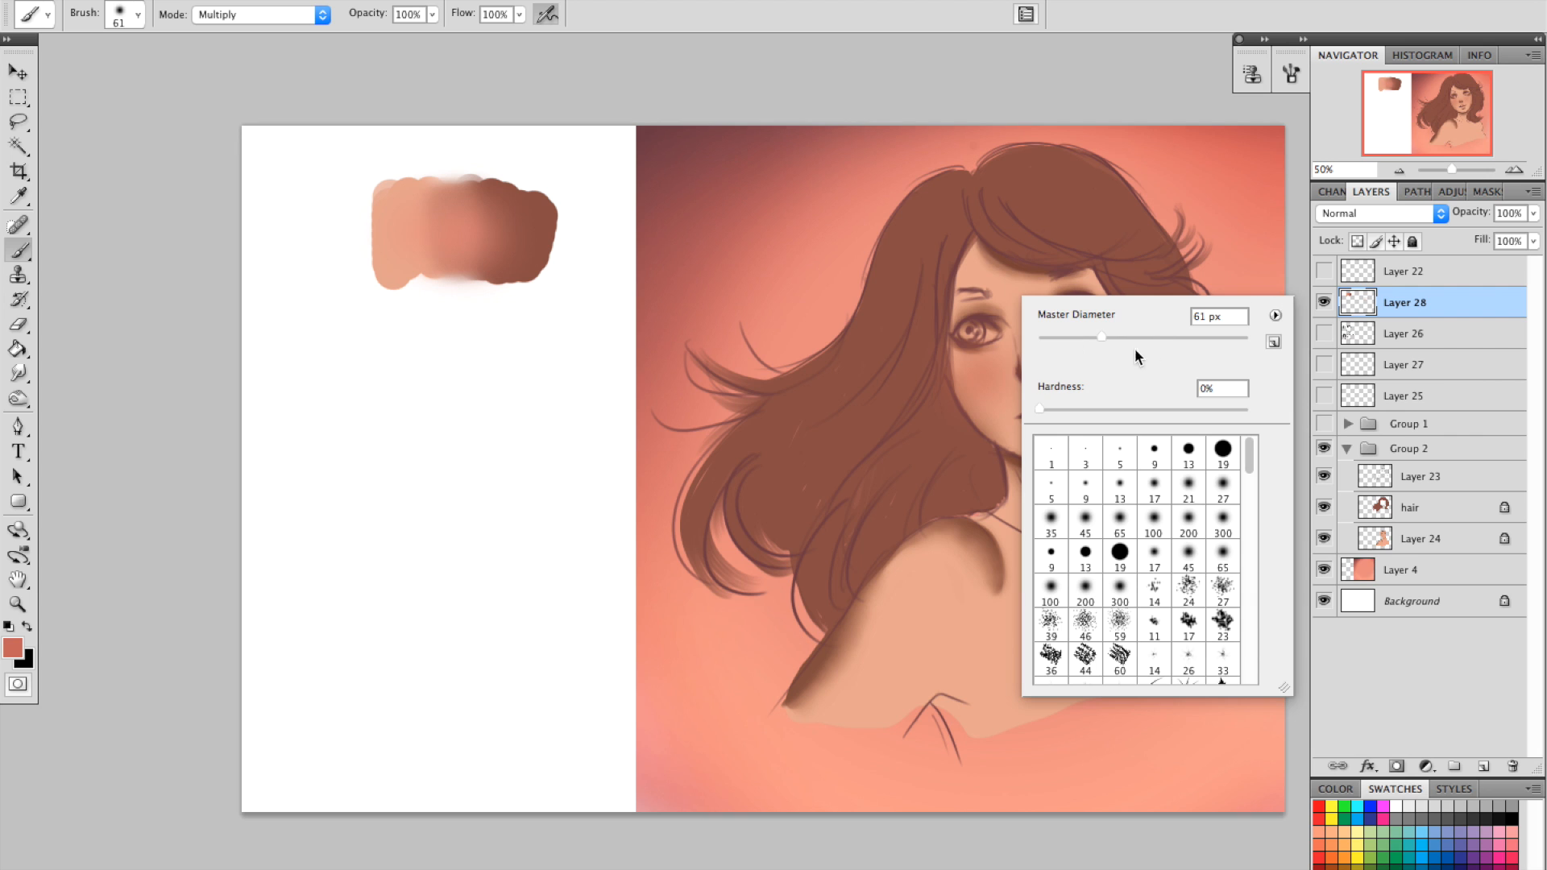
key("Return")
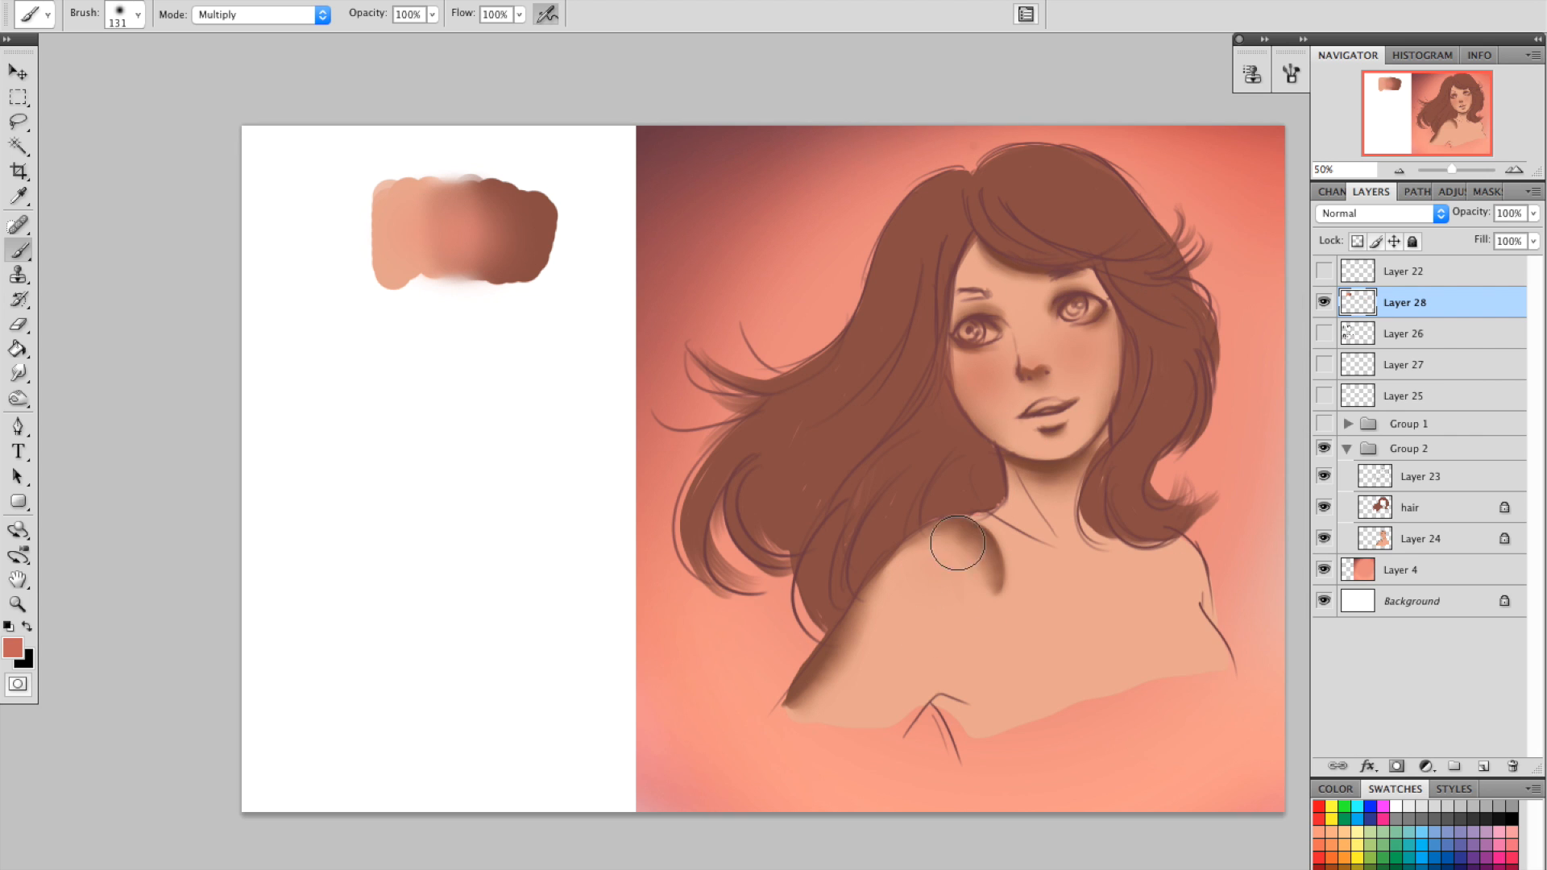
Tint the shoulder with the soft brush at 178 px and the upper chest with it at 308 px.
right_click(925, 488)
left_click_drag(1087, 526, 1097, 526)
left_click(1051, 469)
mouse_move(942, 573)
left_mouse_down()
mouse_move(922, 570)
mouse_move(967, 580)
left_mouse_up()
key("super+z")
key("super+z")
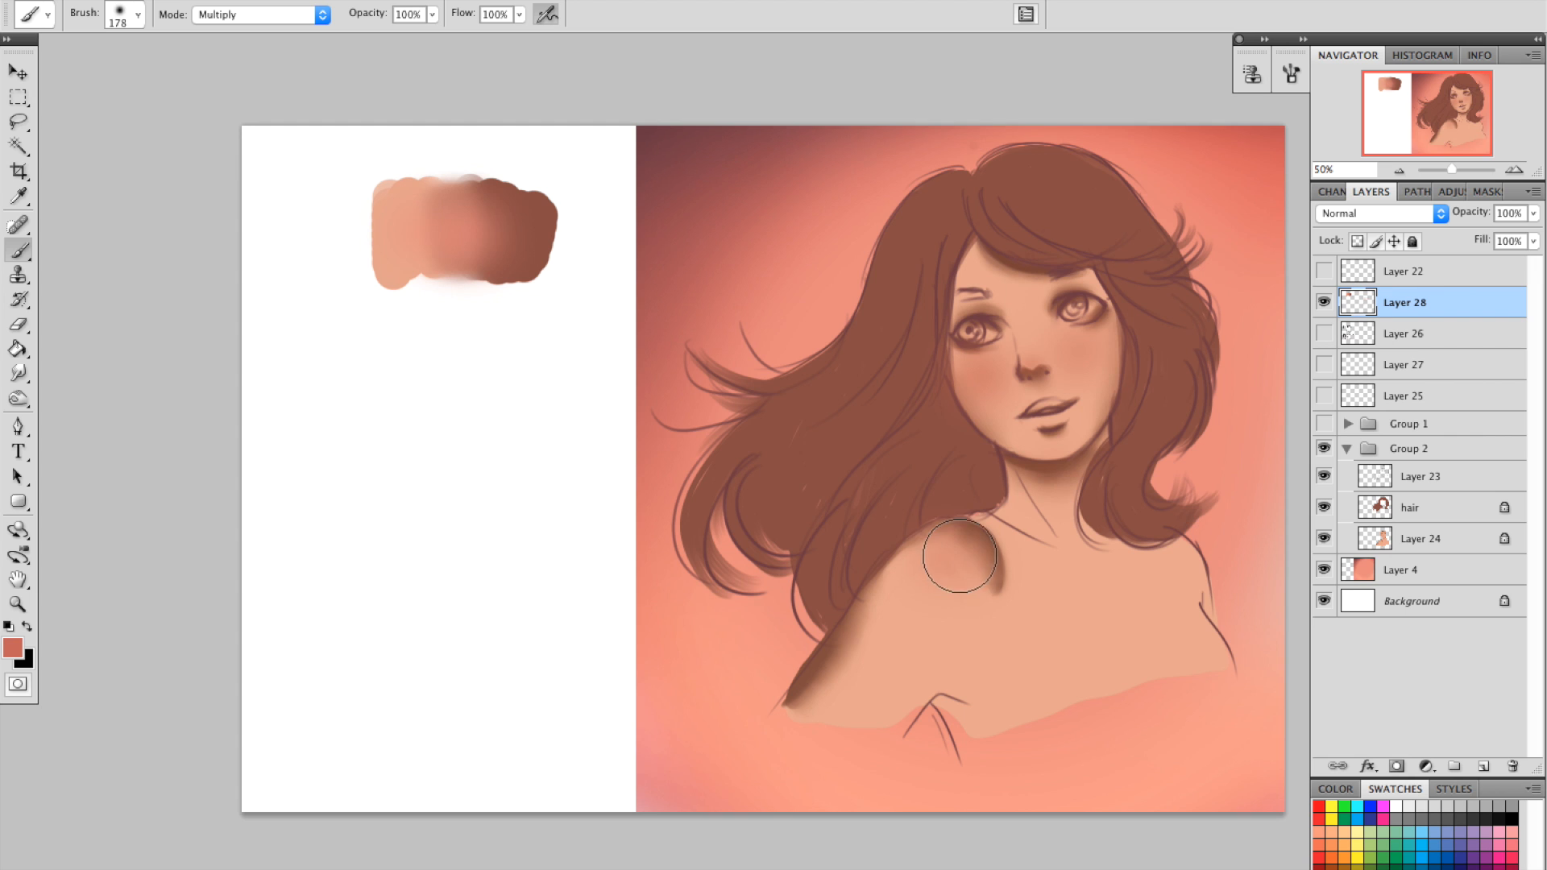
right_click(953, 615)
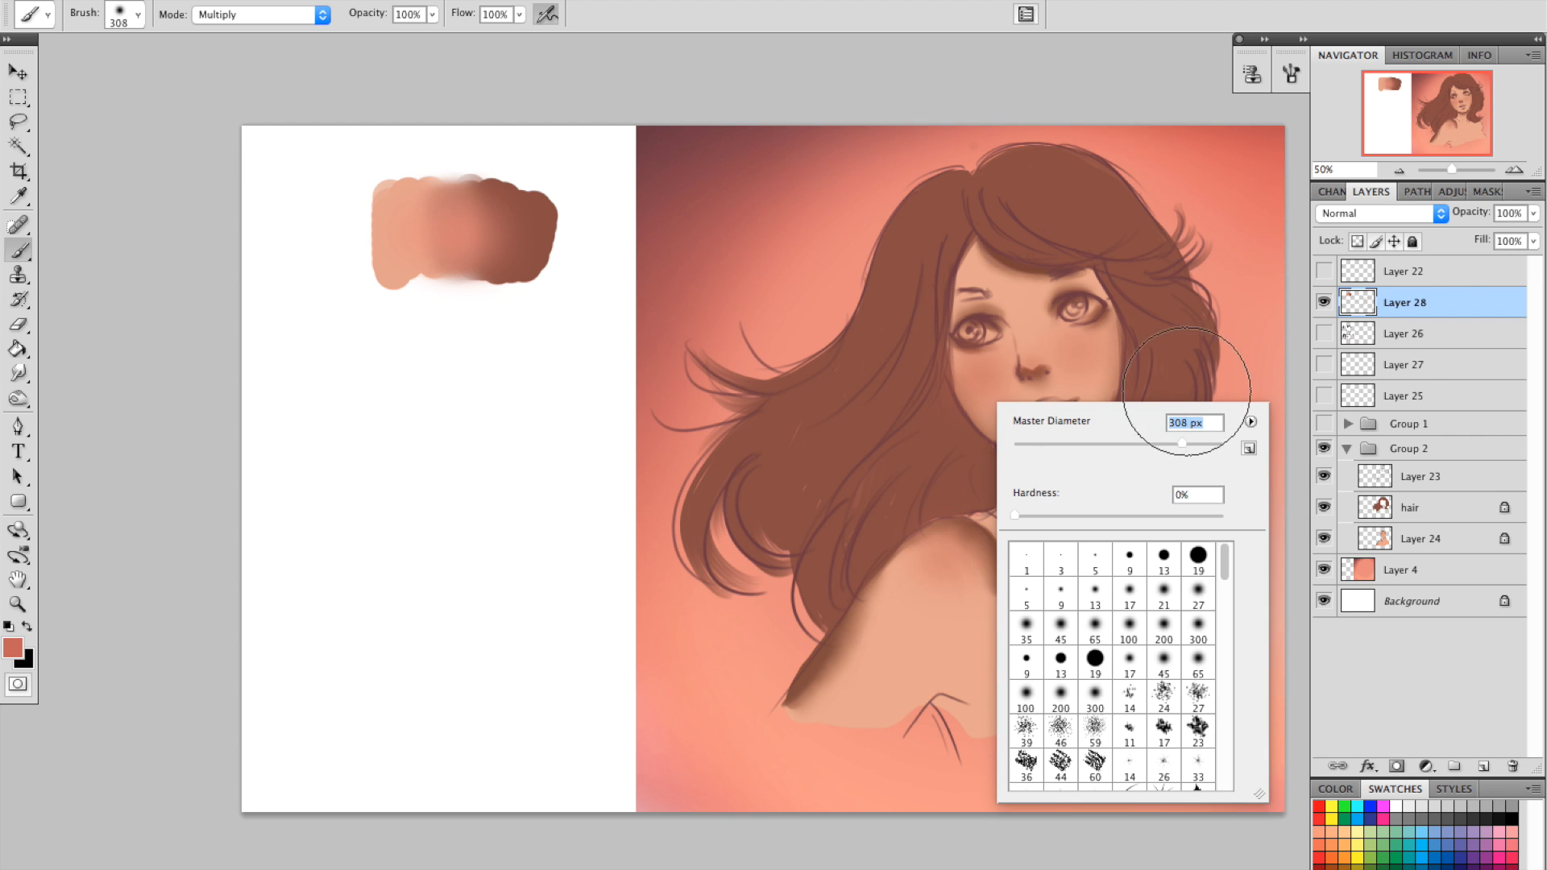
key("Return")
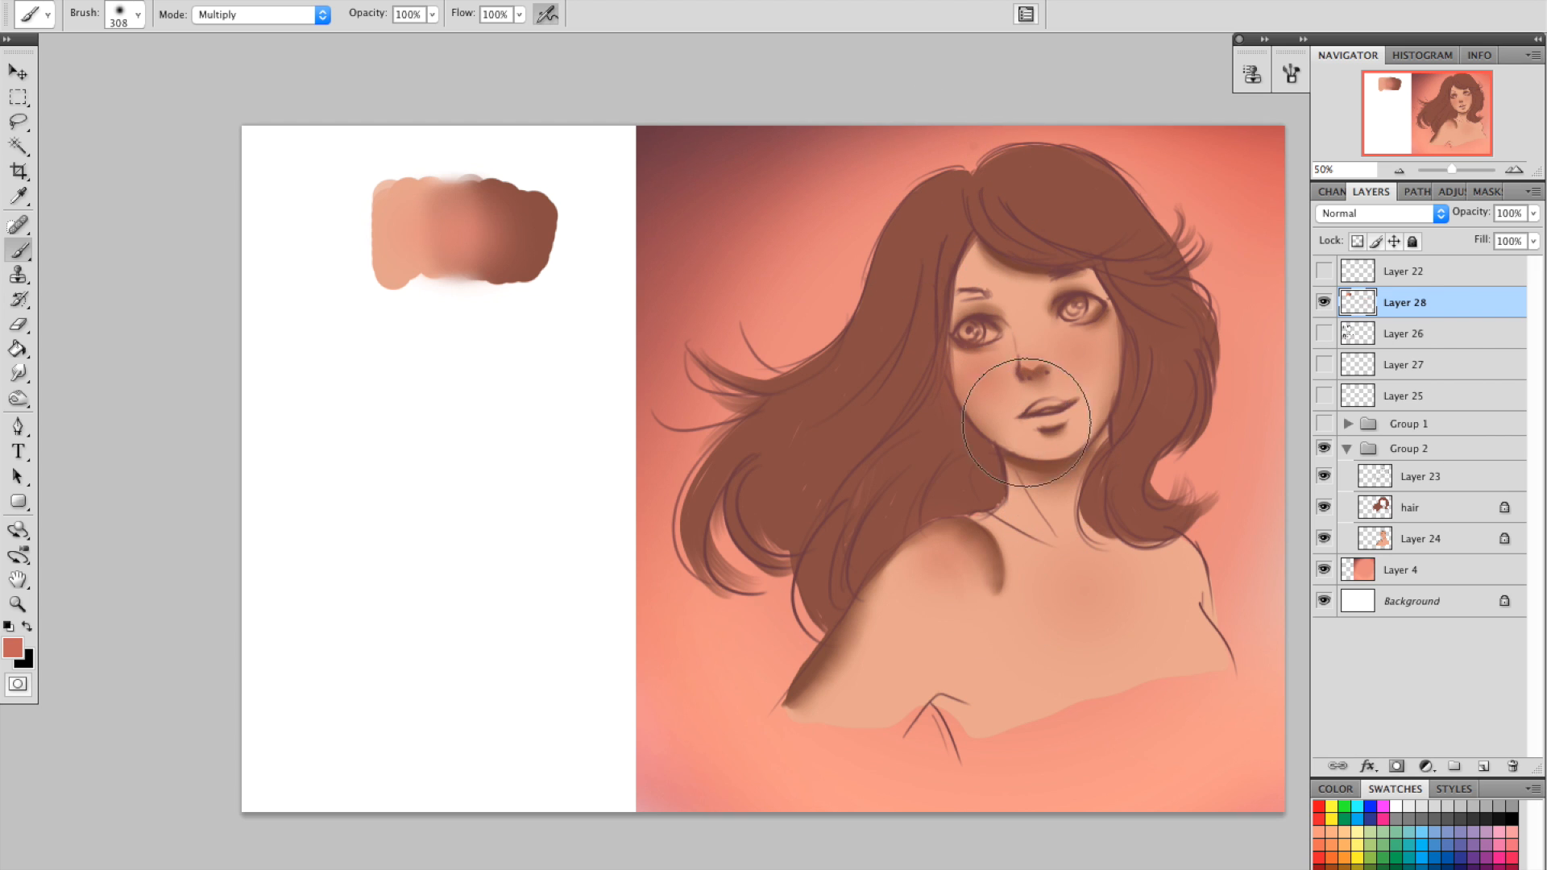
Sample a brown from the portrait and deepen the shadow under the chin on Layer 24 with a 149 px Multiply brush.
key("i")
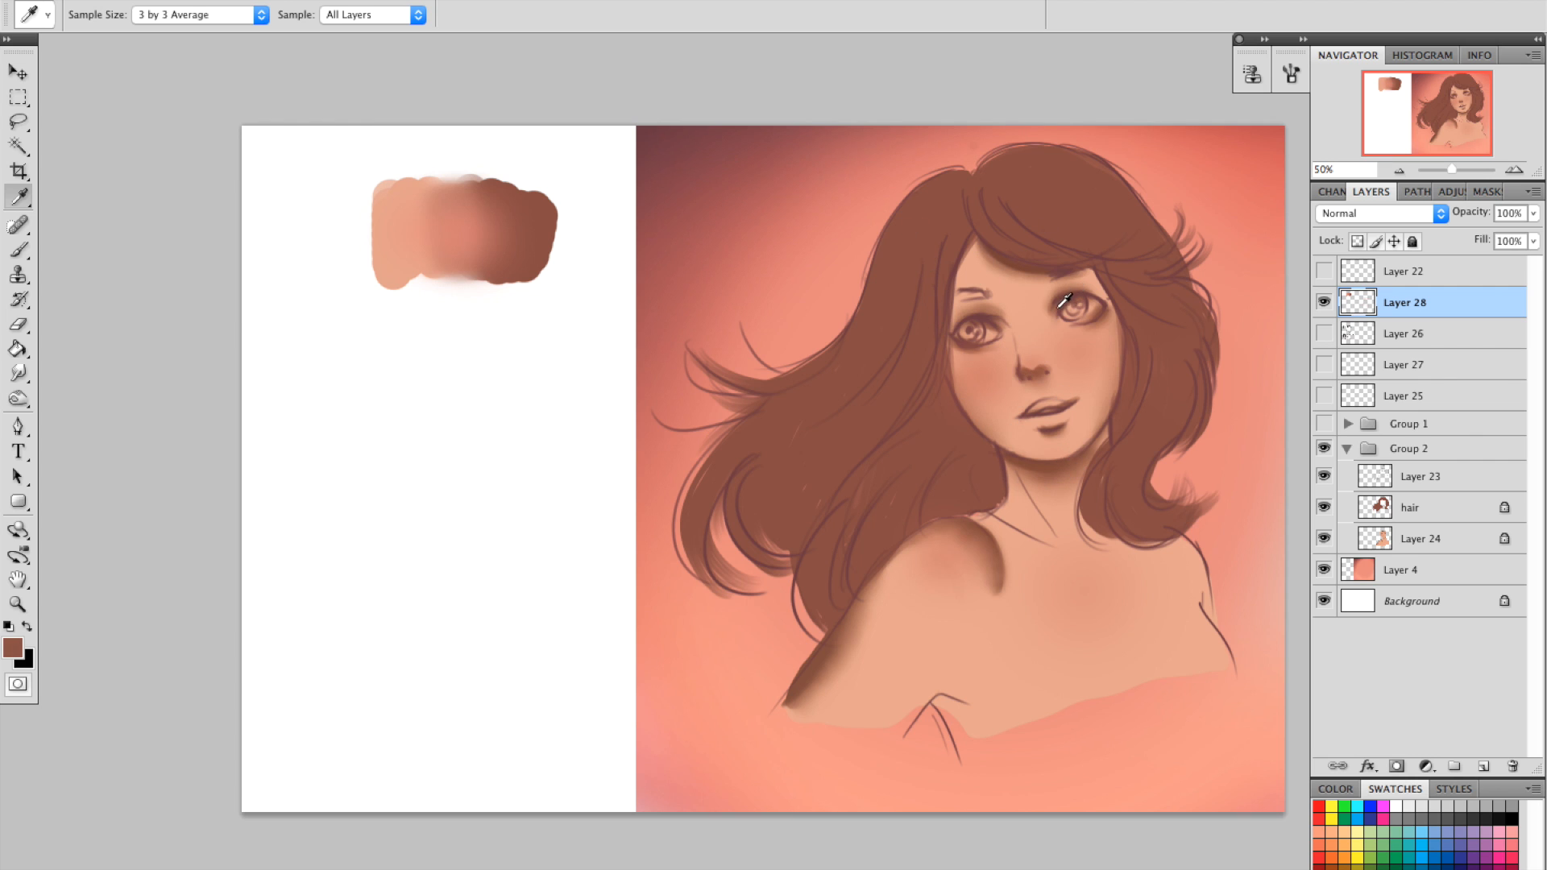
key("b")
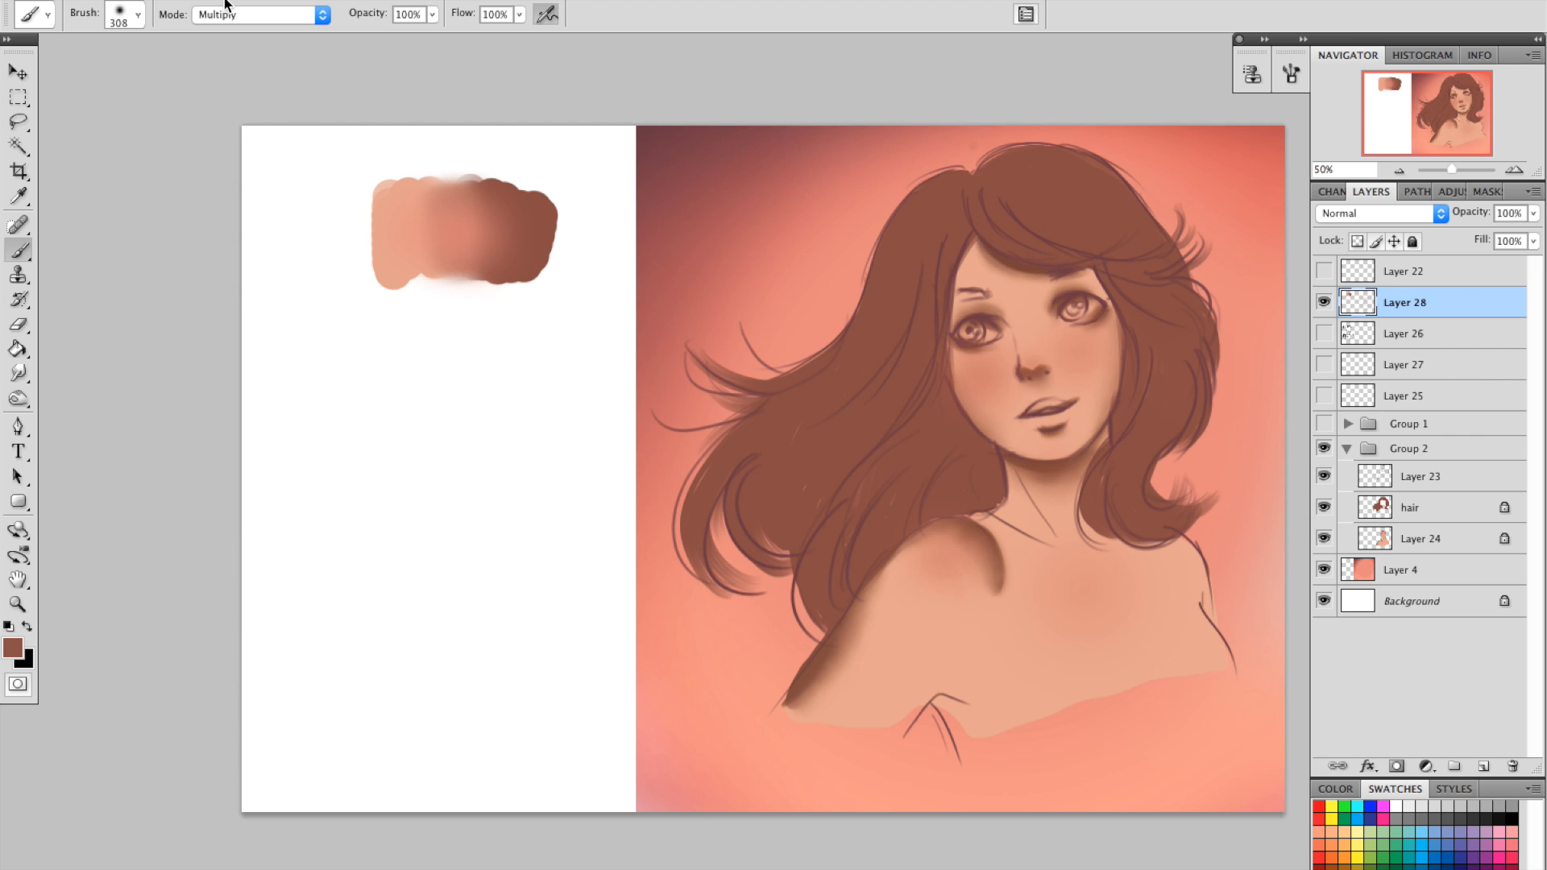
right_click(1061, 374)
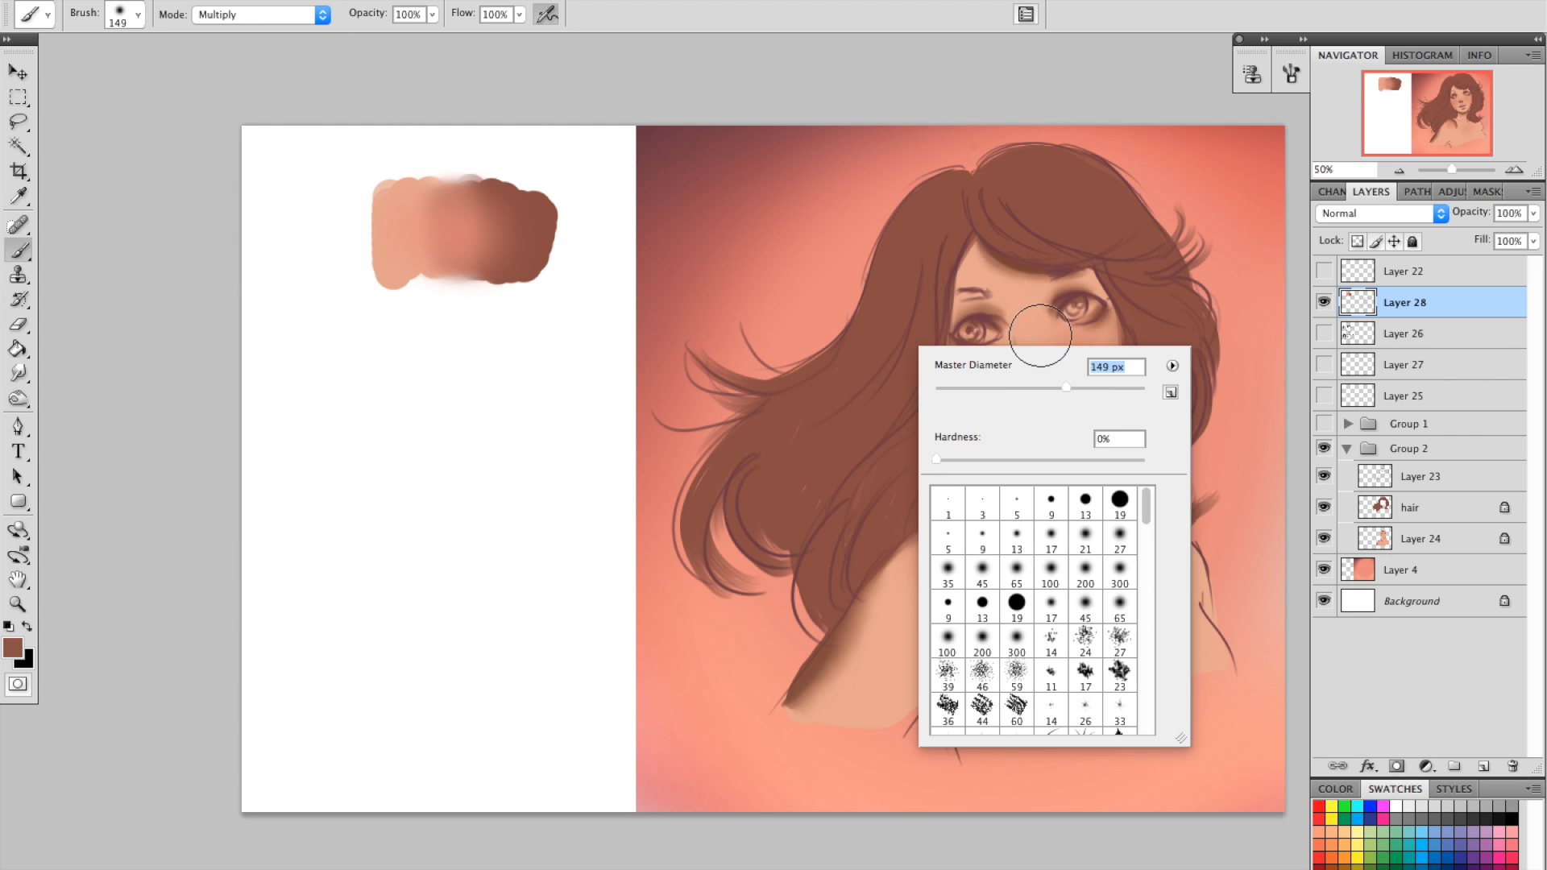
key("Return")
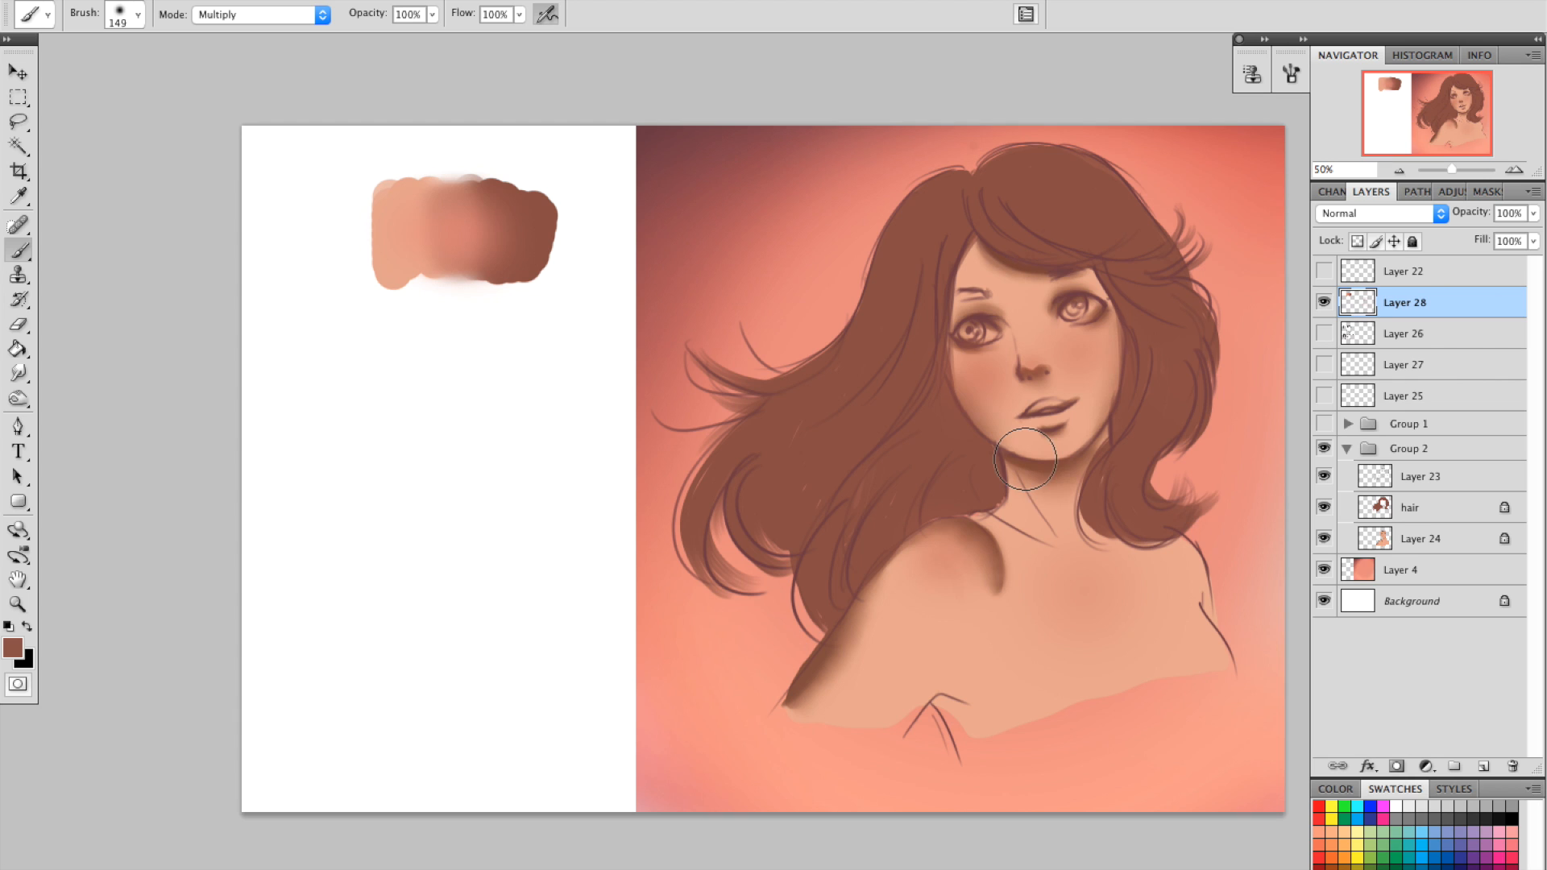
left_click(1416, 508)
left_click(1361, 542)
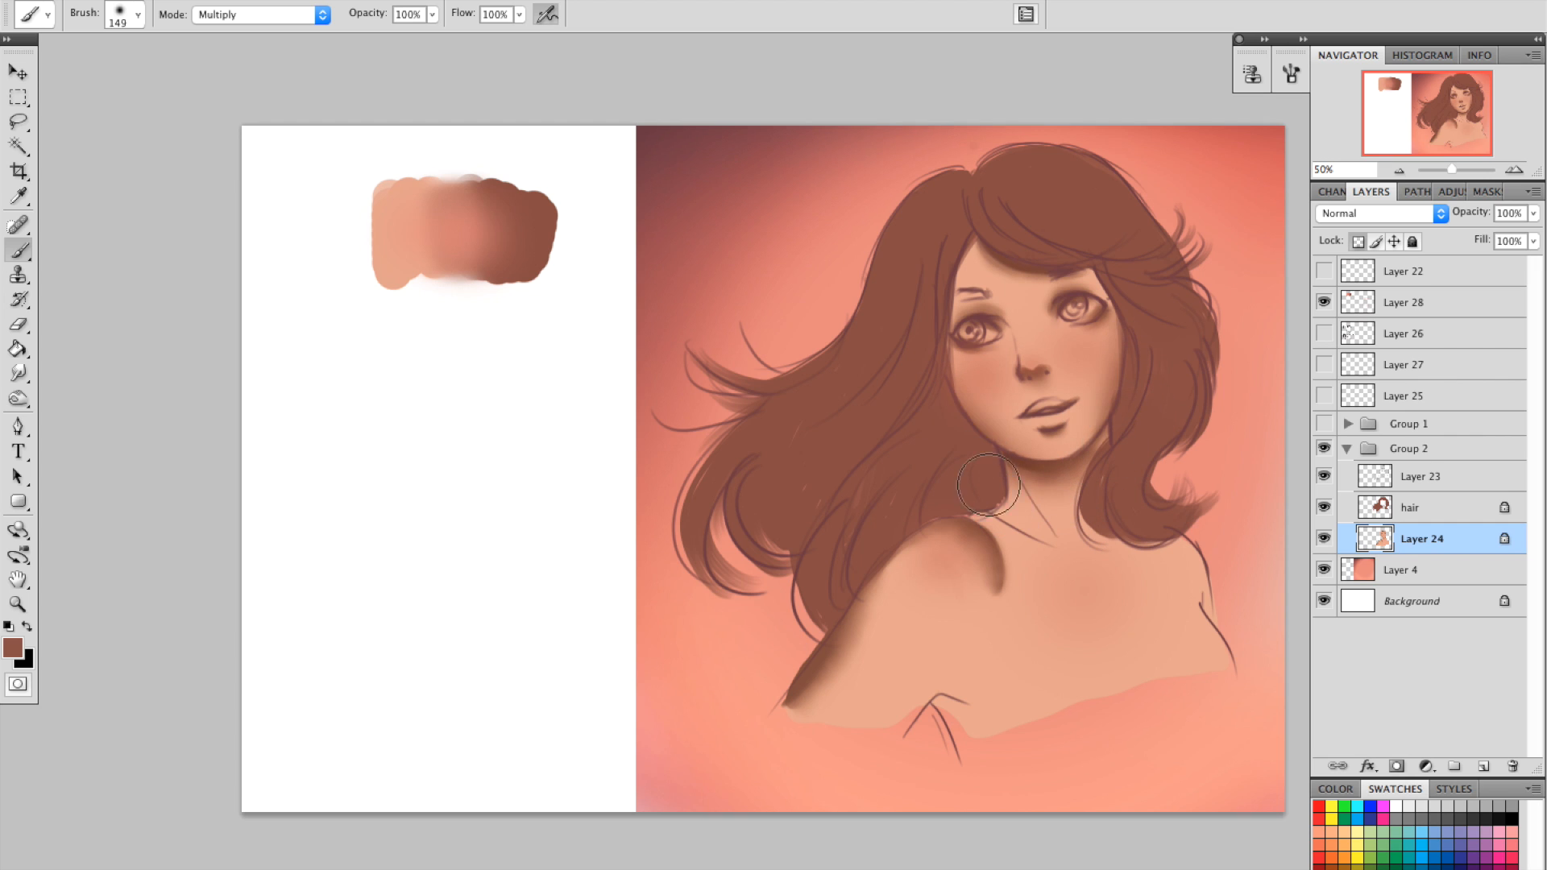
left_click_drag(1041, 470, 1110, 427)
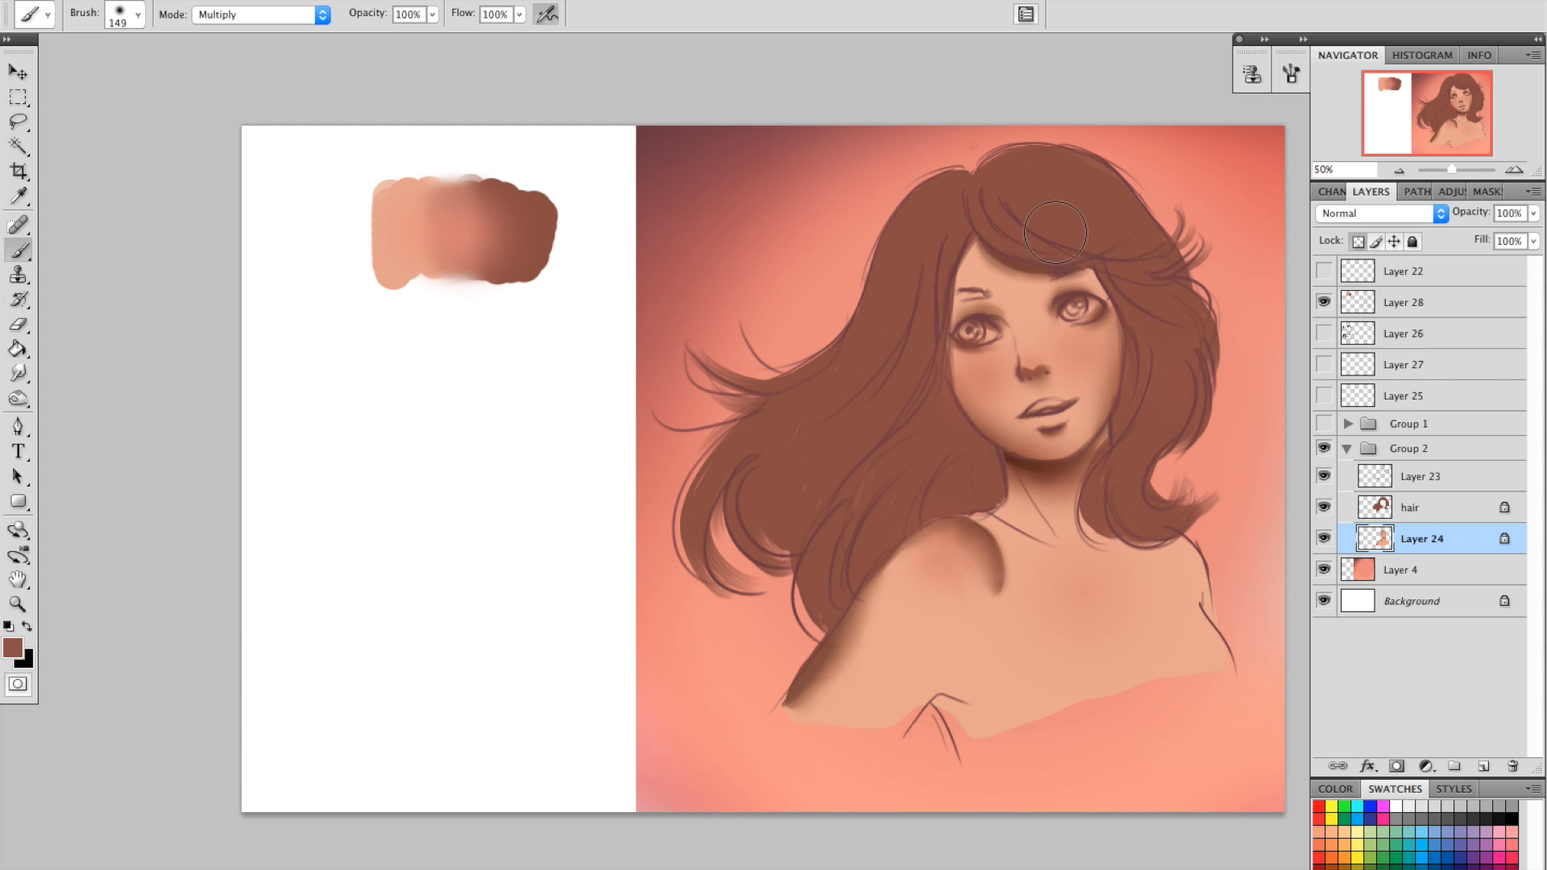
Shade the forehead along the hairline with the brown Multiply brush, redoing the first stroke.
left_click_drag(1076, 250, 1094, 224)
key("super+z")
left_click_drag(977, 227, 1050, 243)
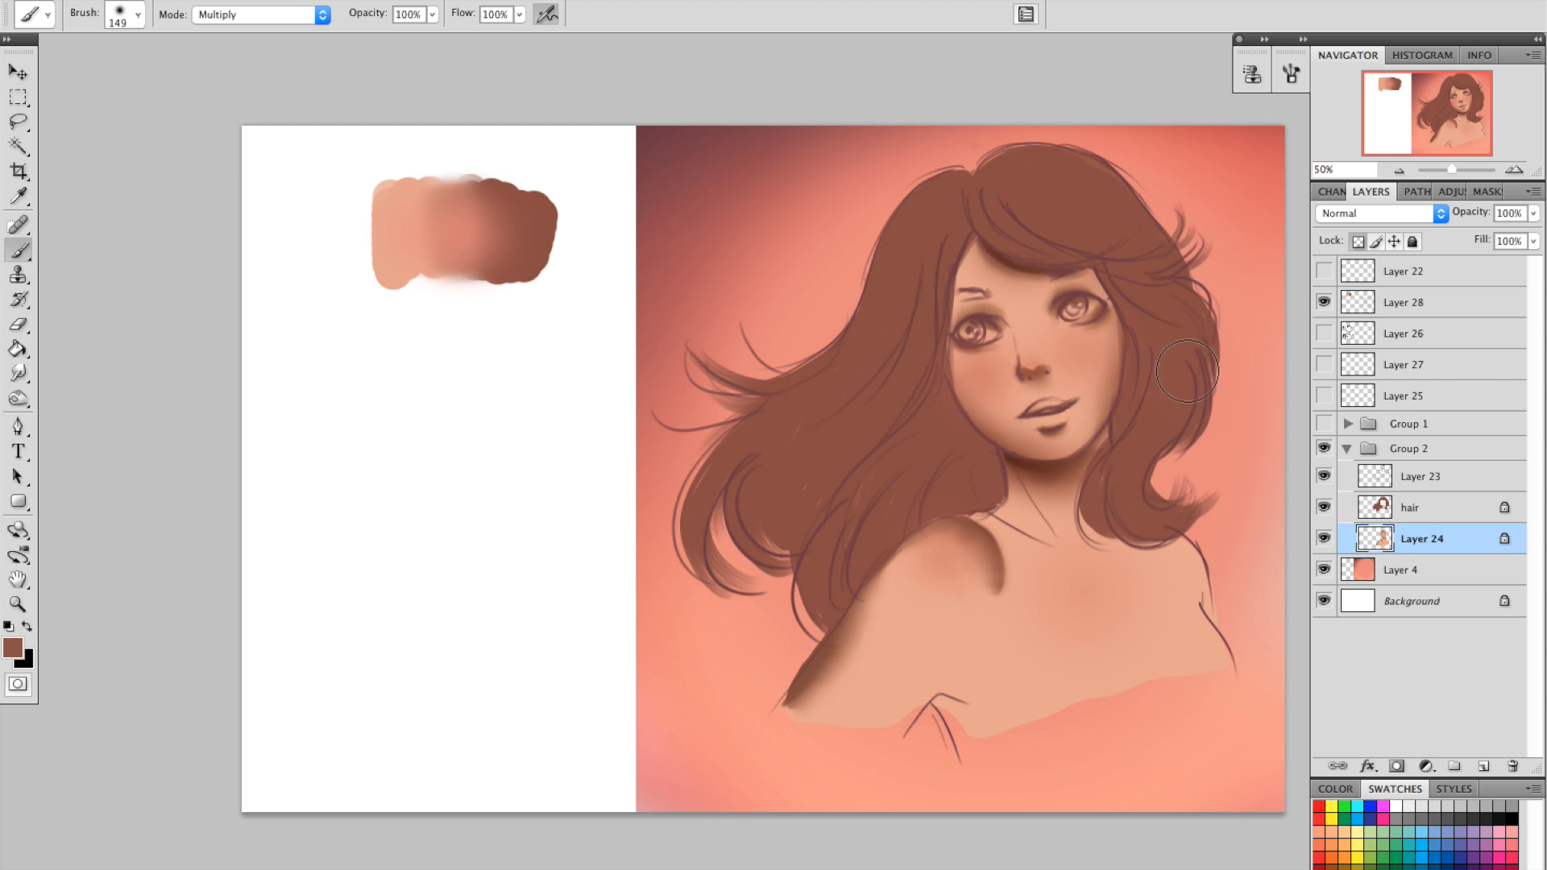
Try darkening the shadowed outer edge of the shoulder and arm with the brown Multiply brush.
left_click_drag(943, 528, 786, 714)
key("super+z")
left_click_drag(859, 592, 738, 769)
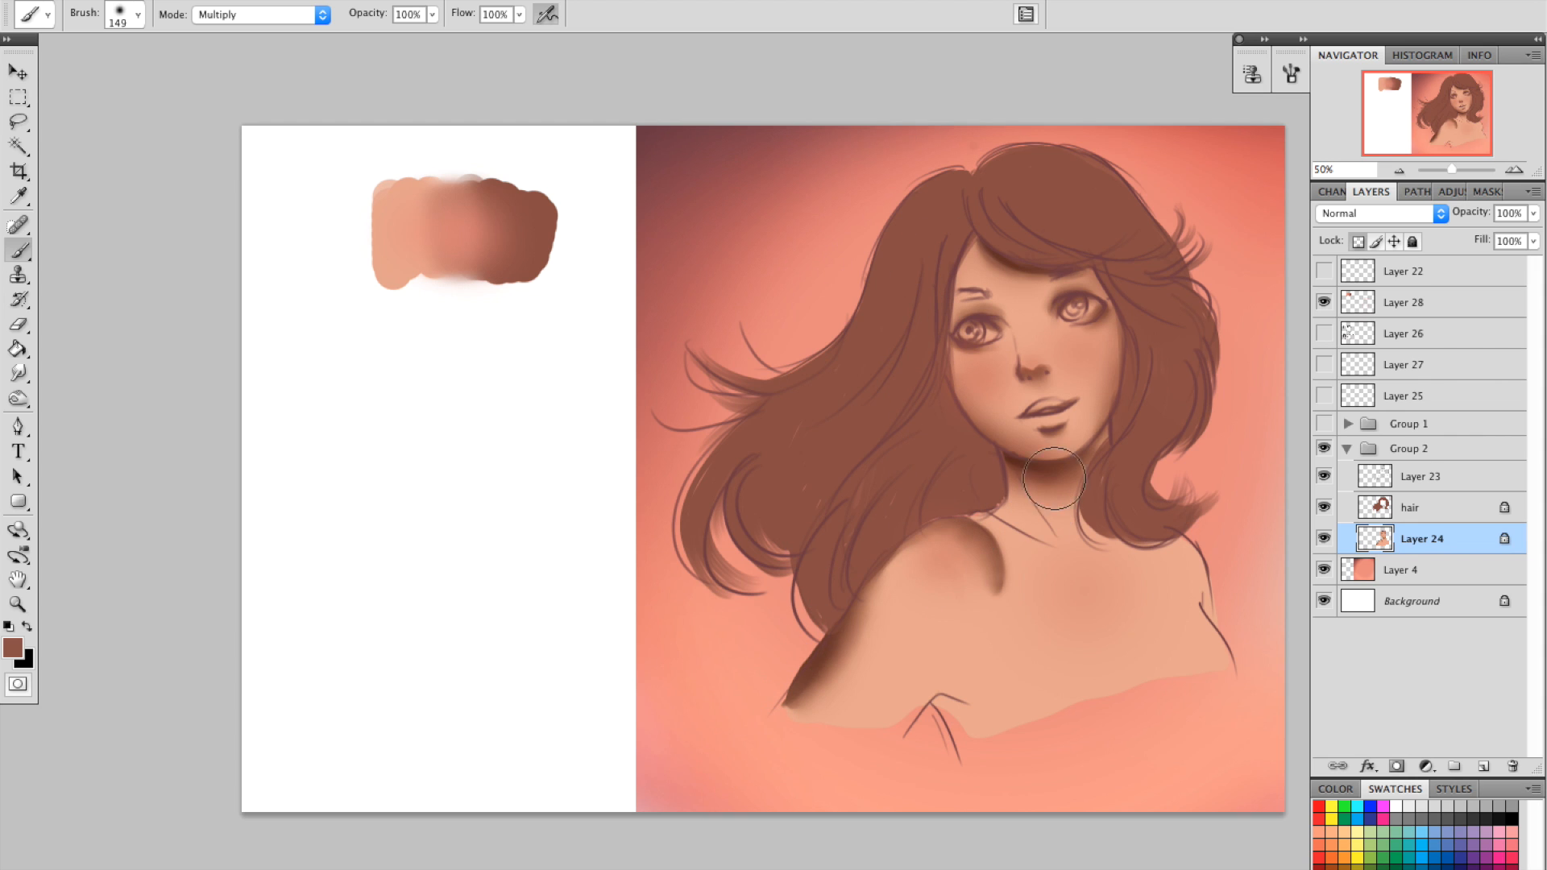
key("super+z")
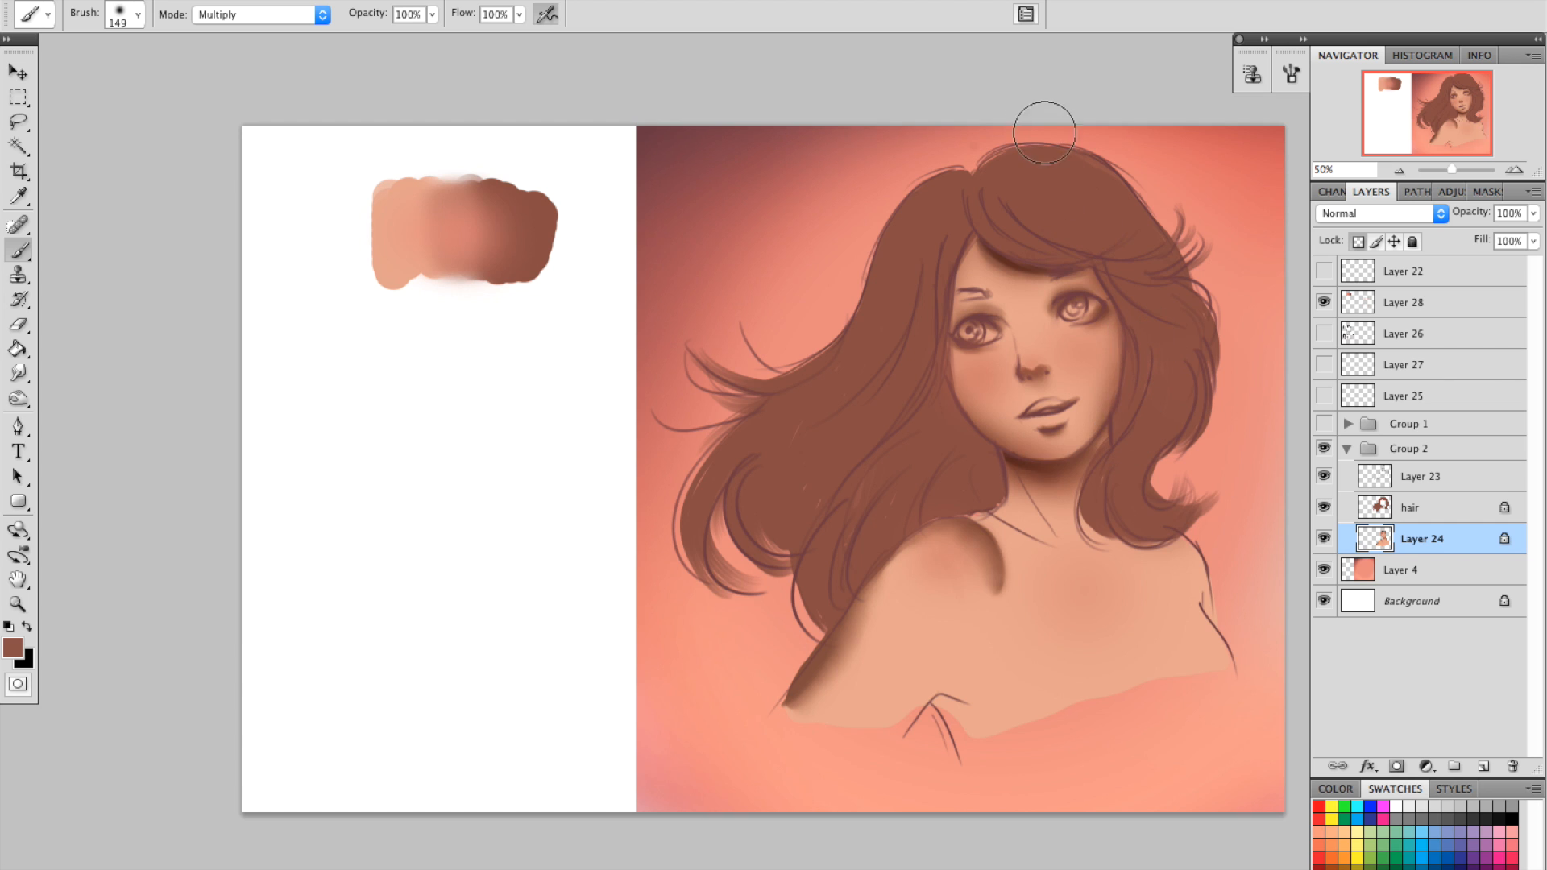
left_click(11, 377)
left_click(12, 376)
left_click(101, 407)
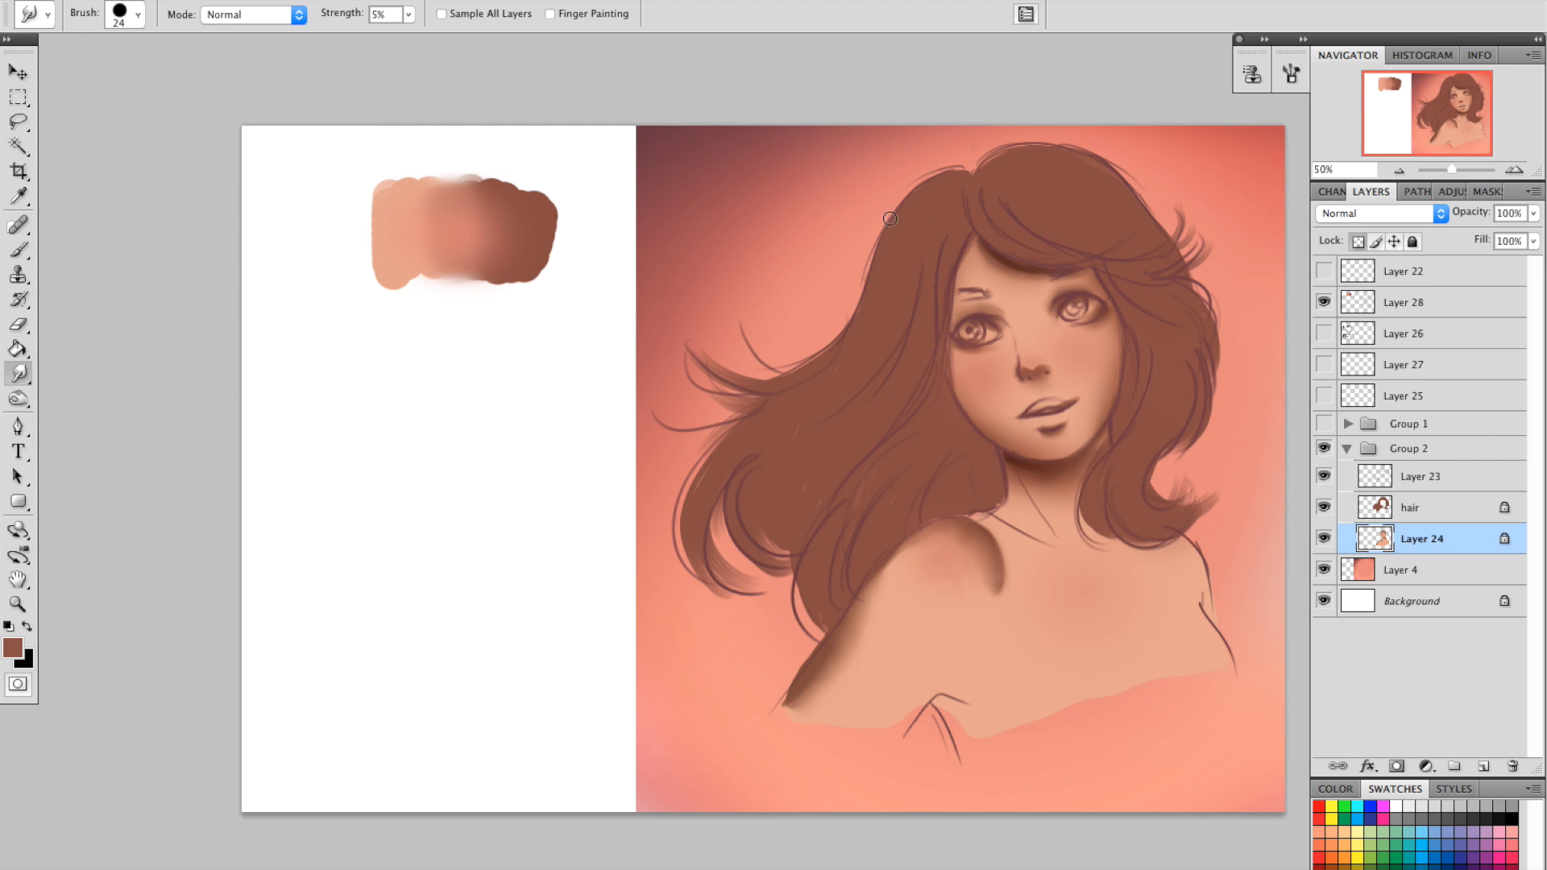
key("b")
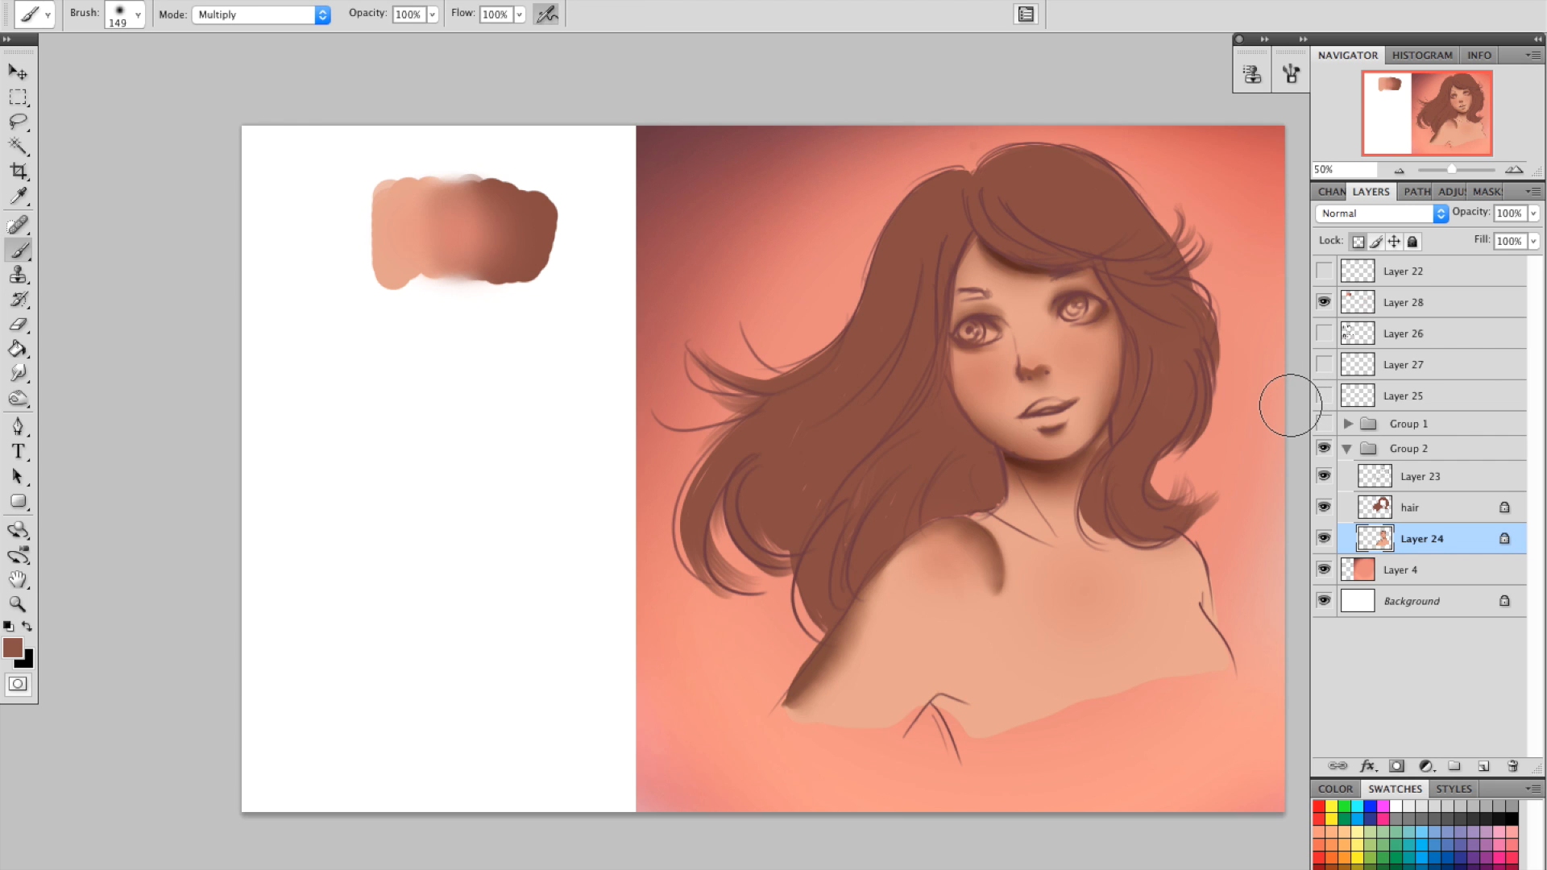
Create a new layer above Layer 28 and sample the dark brown of the blended swatch.
left_click(1368, 309)
key("super+shift+n")
key("Return")
key("i")
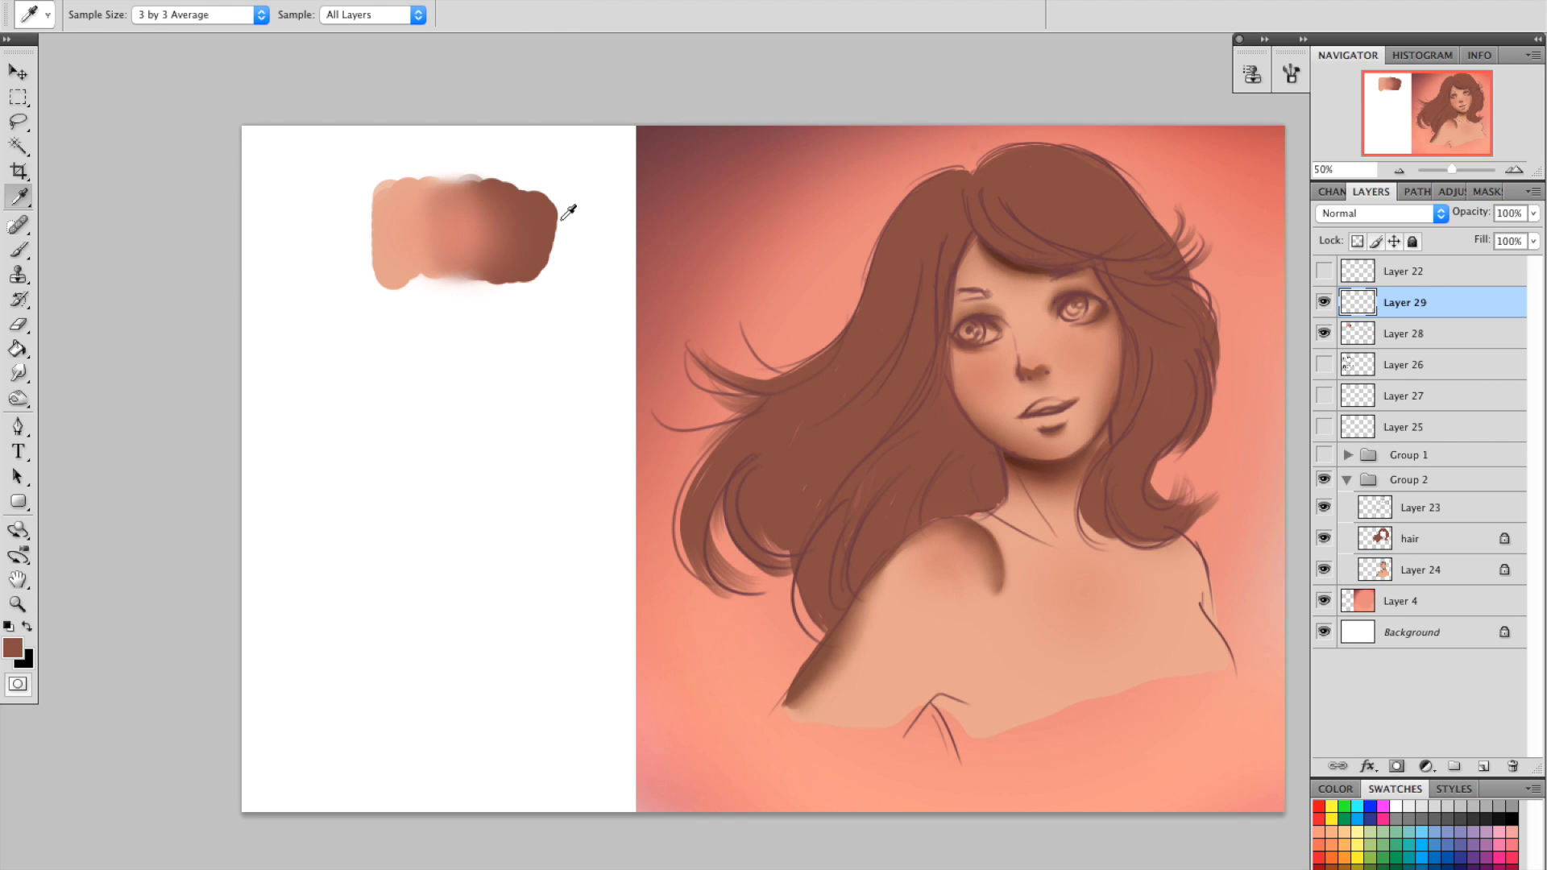
Paint a dark brown block and an overlapping pale peach block below the blended swatch with an 88 px hard round brush.
key("b")
right_click(590, 261)
left_click(686, 518)
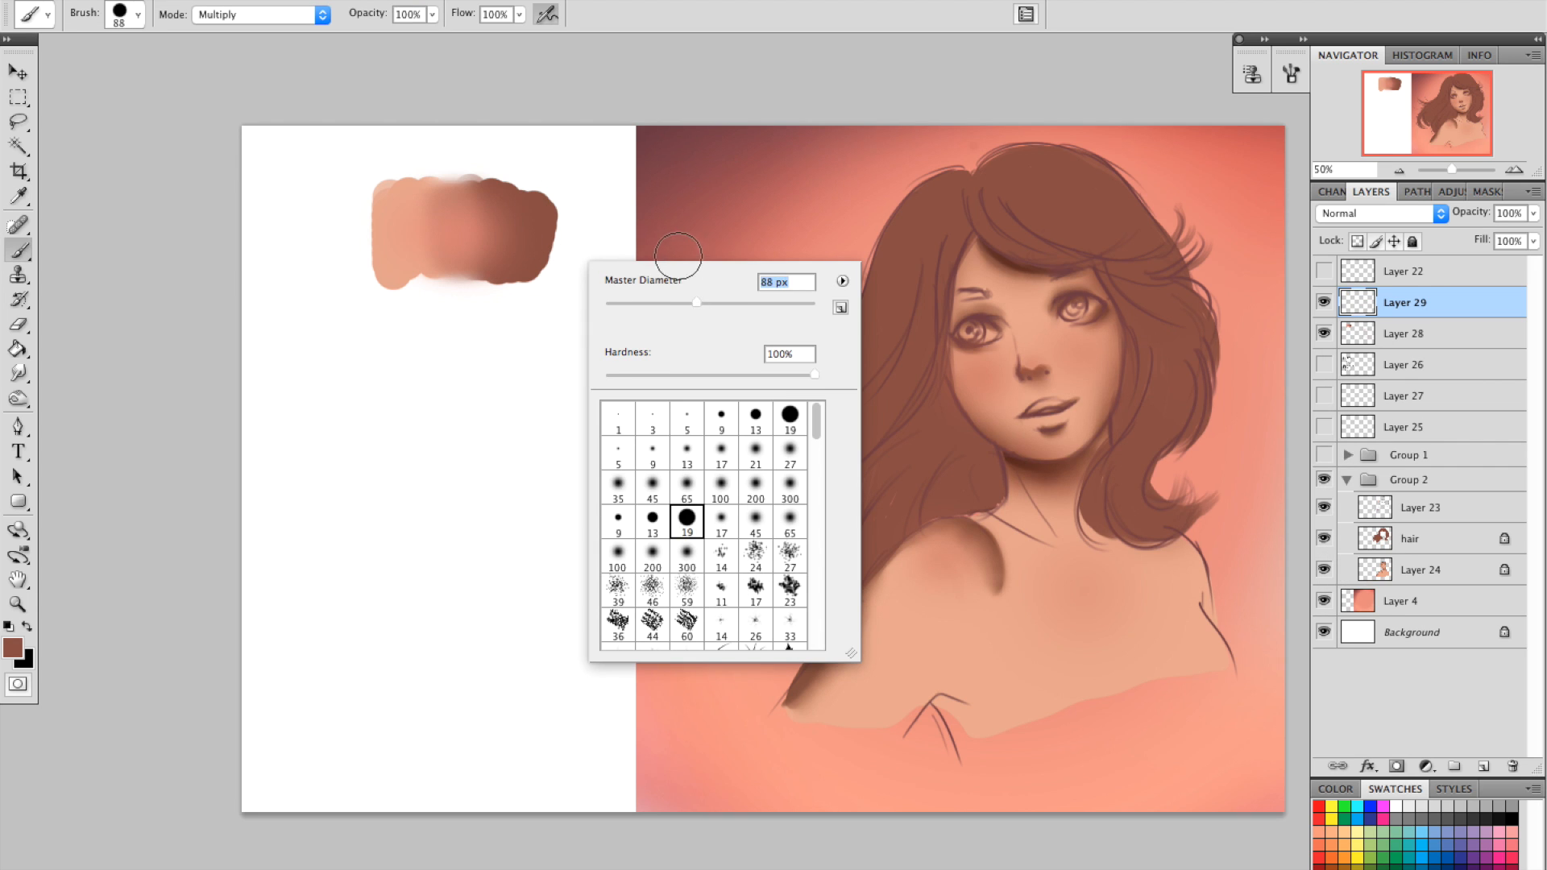
key("Return")
mouse_move(525, 345)
left_mouse_down()
mouse_move(483, 370)
mouse_move(503, 451)
mouse_move(515, 392)
mouse_move(556, 379)
mouse_move(547, 417)
left_mouse_up()
left_click(390, 219, "alt")
mouse_move(451, 338)
left_mouse_down()
mouse_move(369, 348)
mouse_move(443, 443)
left_mouse_up()
left_click_drag(431, 374, 436, 414)
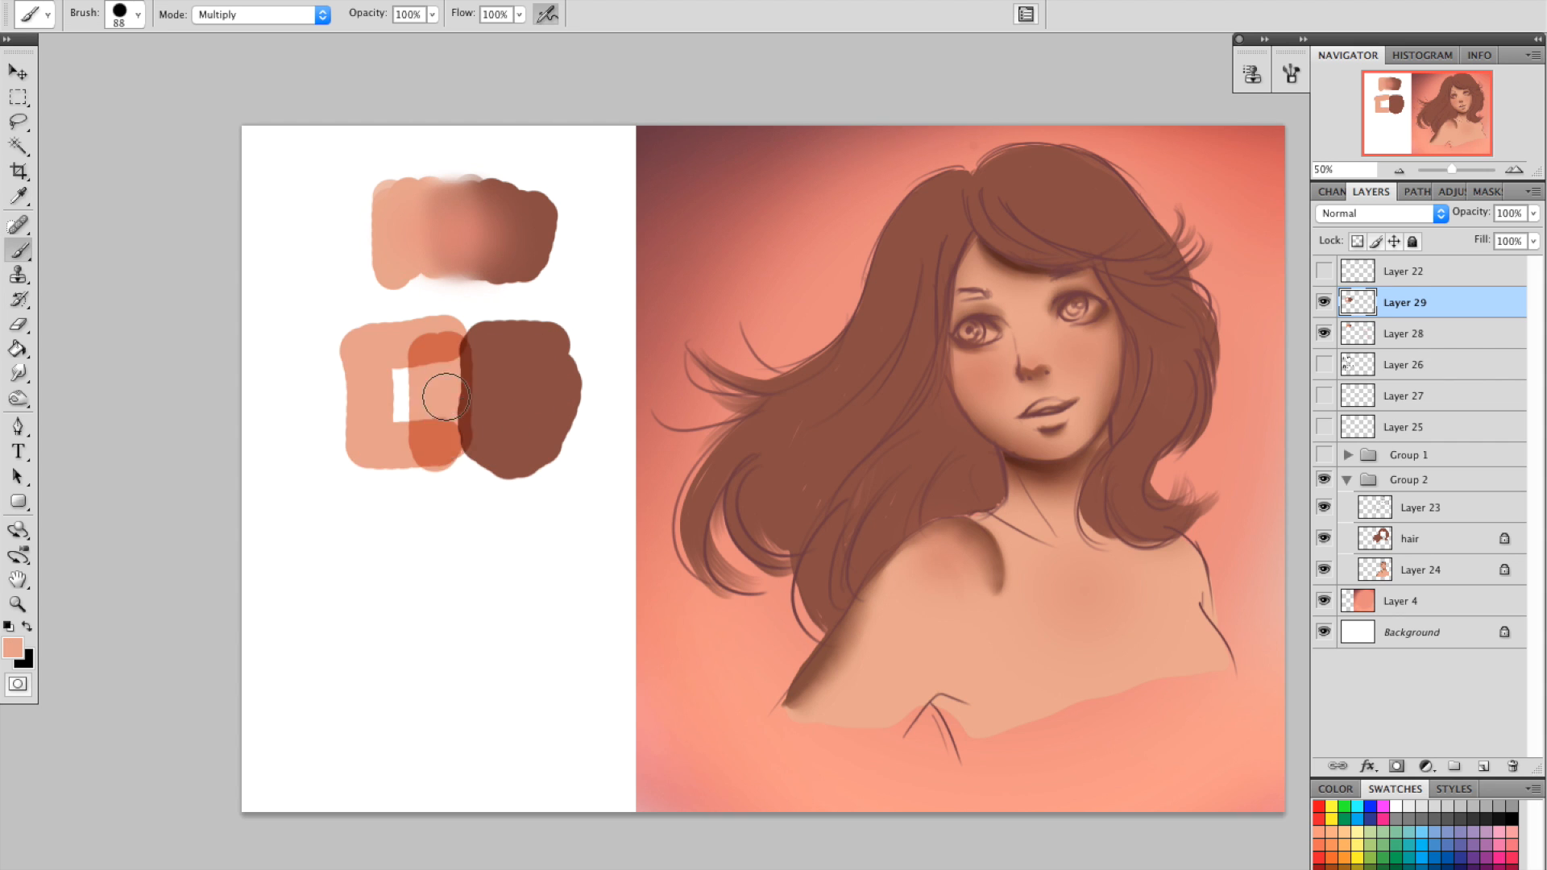
Return the brush blending mode to Normal and repaint the peach and brown blocks as solid, adjoining colors.
left_click(265, 14)
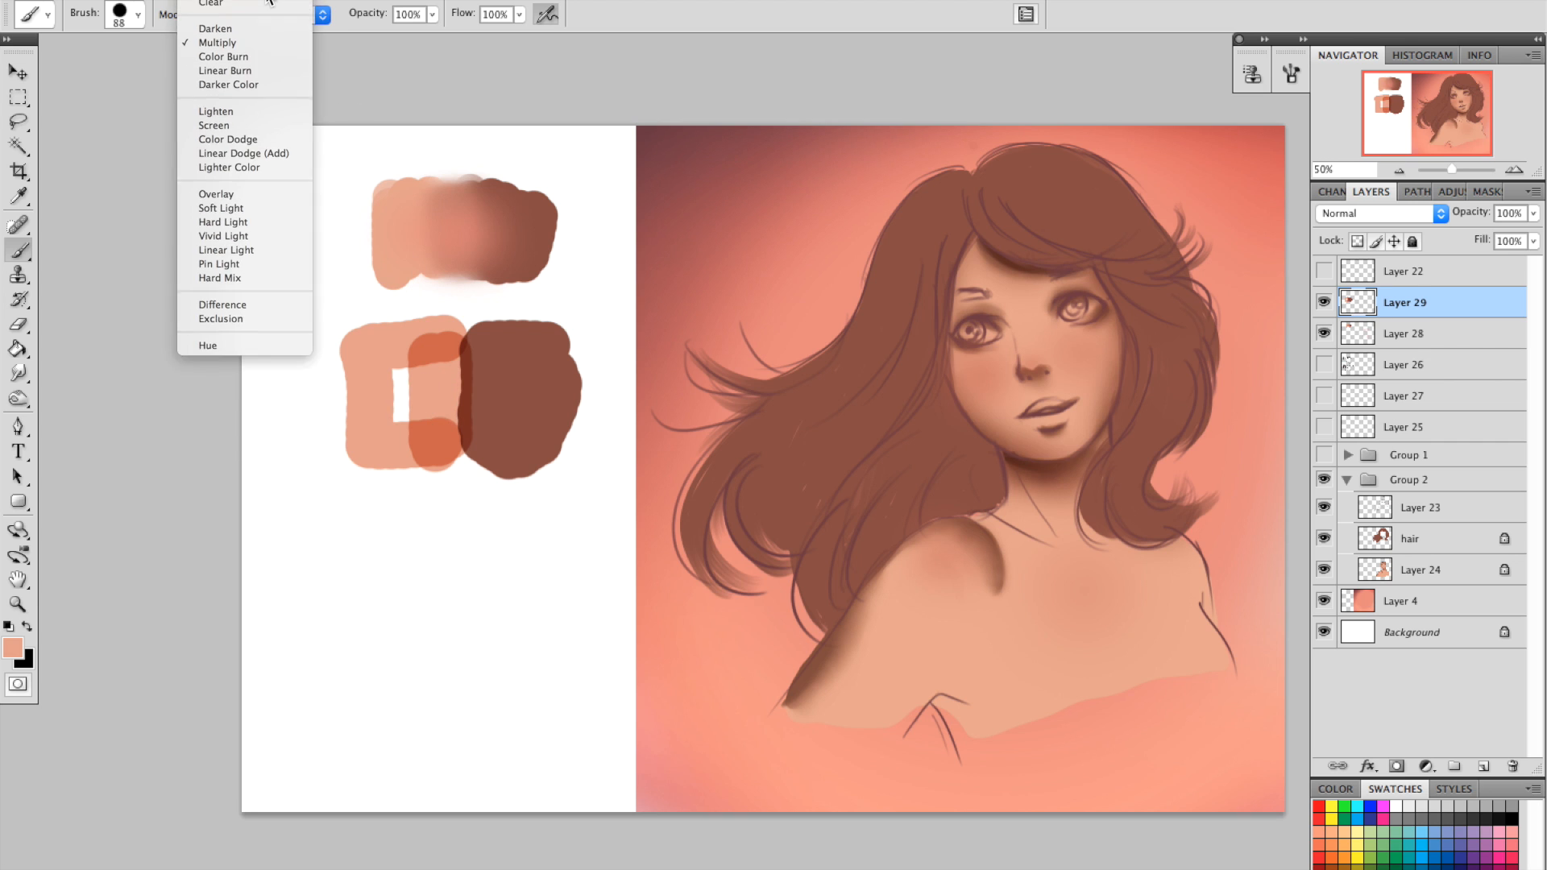
left_click(266, 10)
key("alt")
mouse_move(397, 343)
left_mouse_down()
mouse_move(420, 446)
mouse_move(471, 377)
mouse_move(497, 420)
mouse_move(488, 455)
mouse_move(546, 350)
mouse_move(525, 397)
left_mouse_up()
left_click(495, 440, "alt")
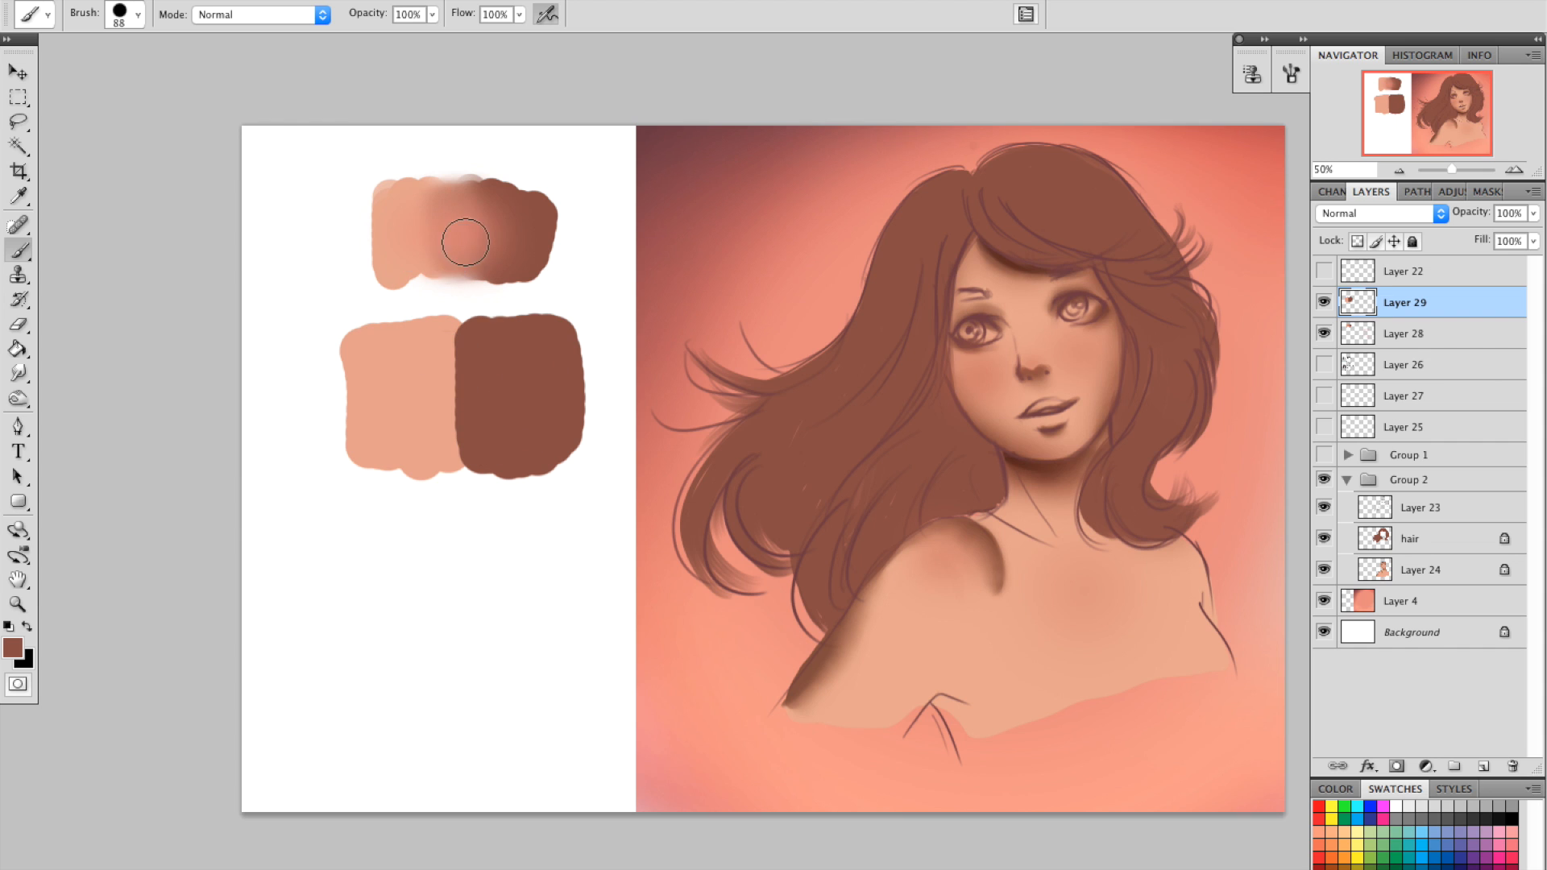
Paint a diagonal dark brown test stroke below the color blocks, varying the pen pressure so its lower end fades.
mouse_move(297, 511)
left_mouse_down()
mouse_move(290, 498)
mouse_move(338, 586)
mouse_move(459, 725)
left_mouse_up()
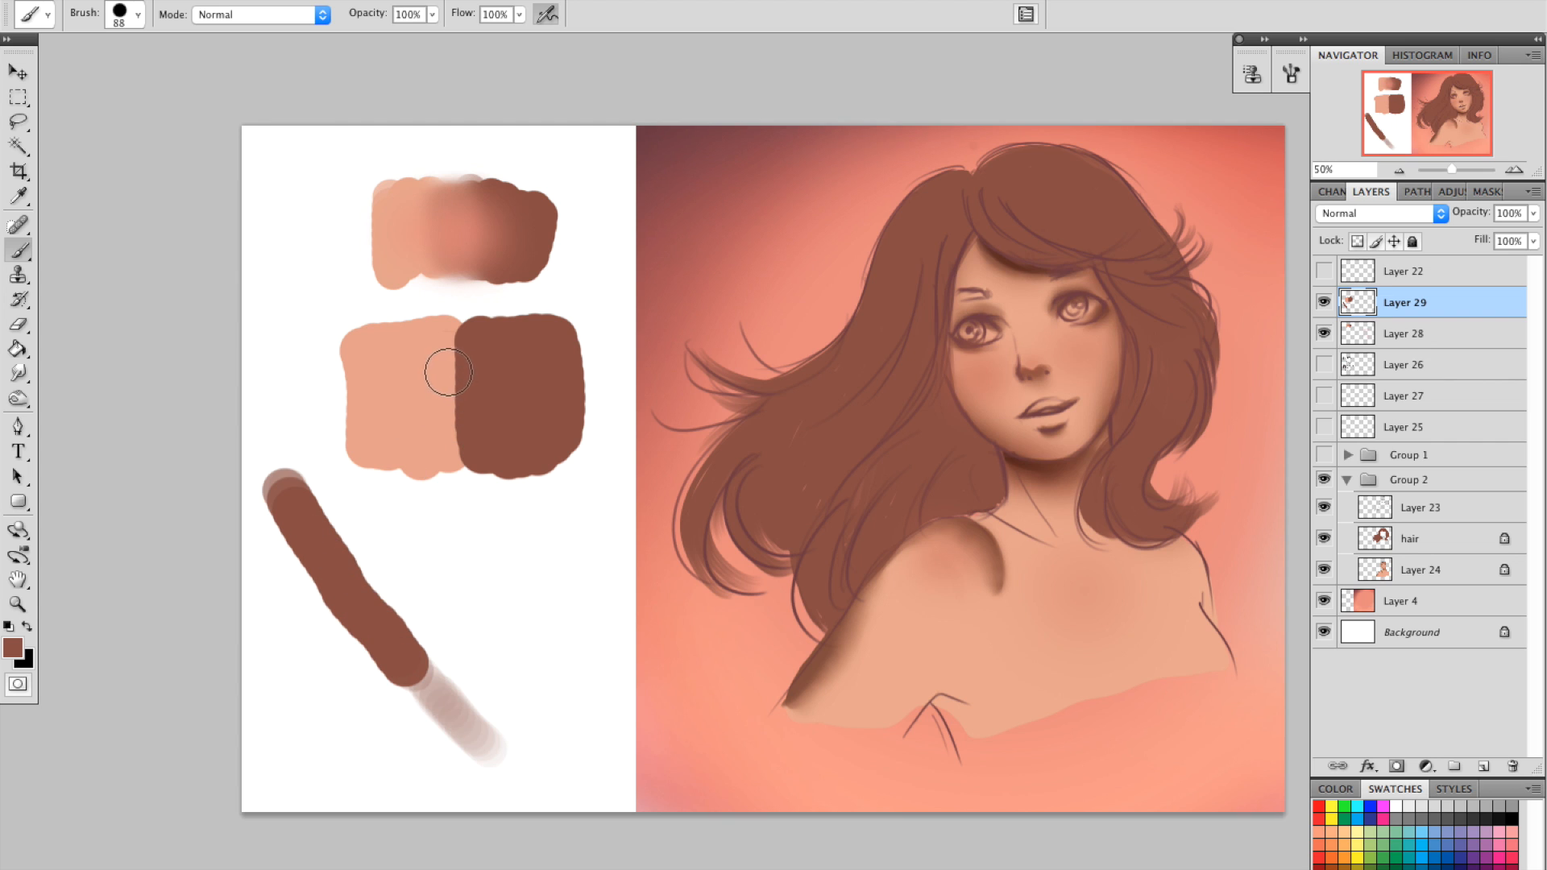
Sample peach near the seam between the two color blocks and brush it lightly along the seam.
key("i")
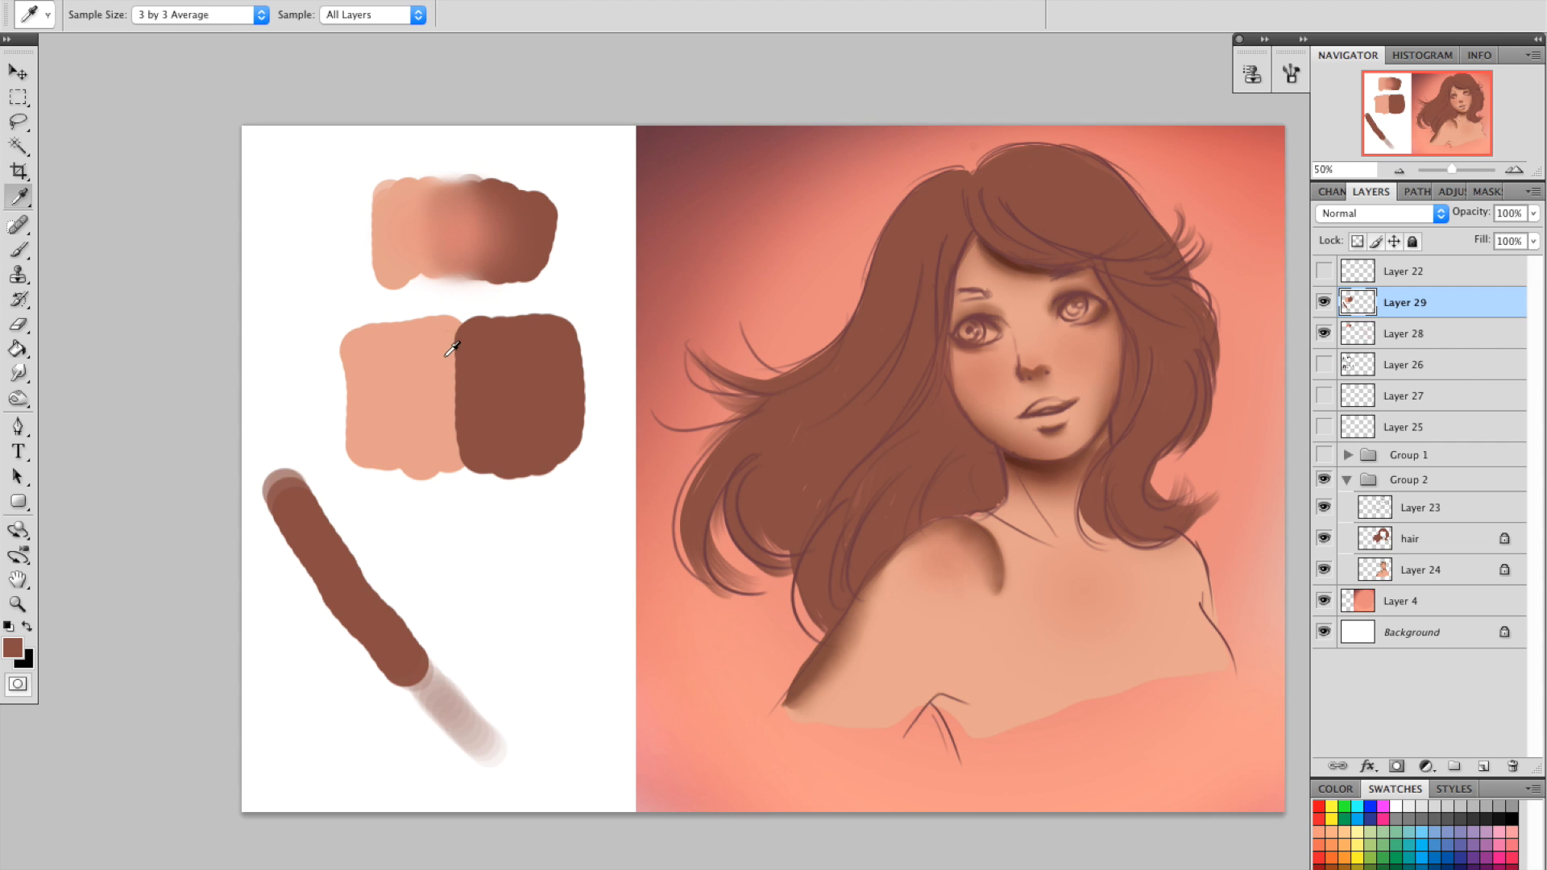
key("b")
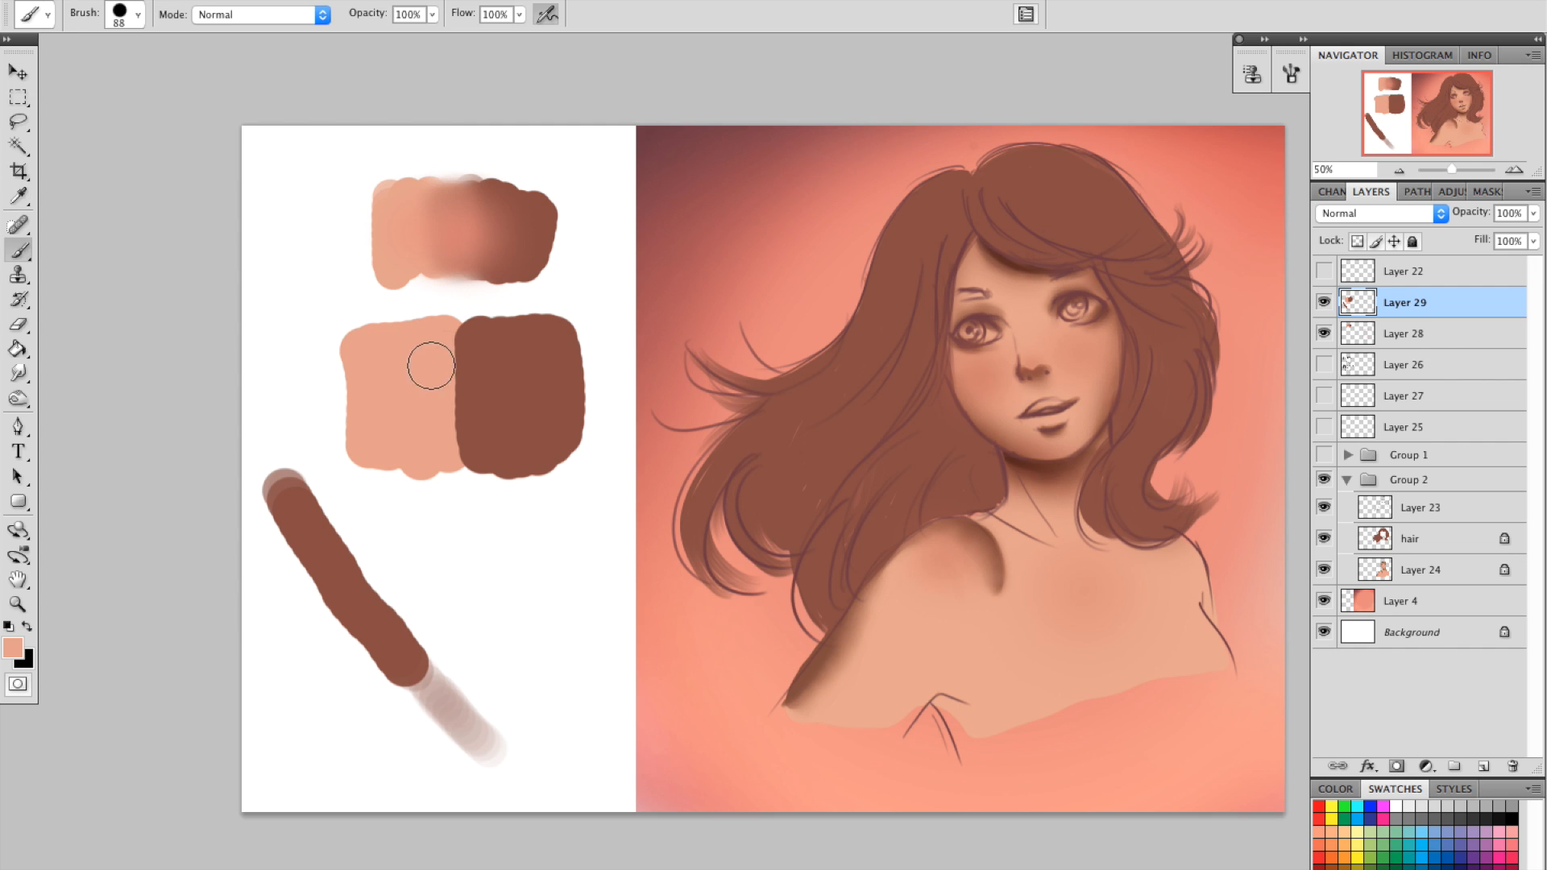
key("i")
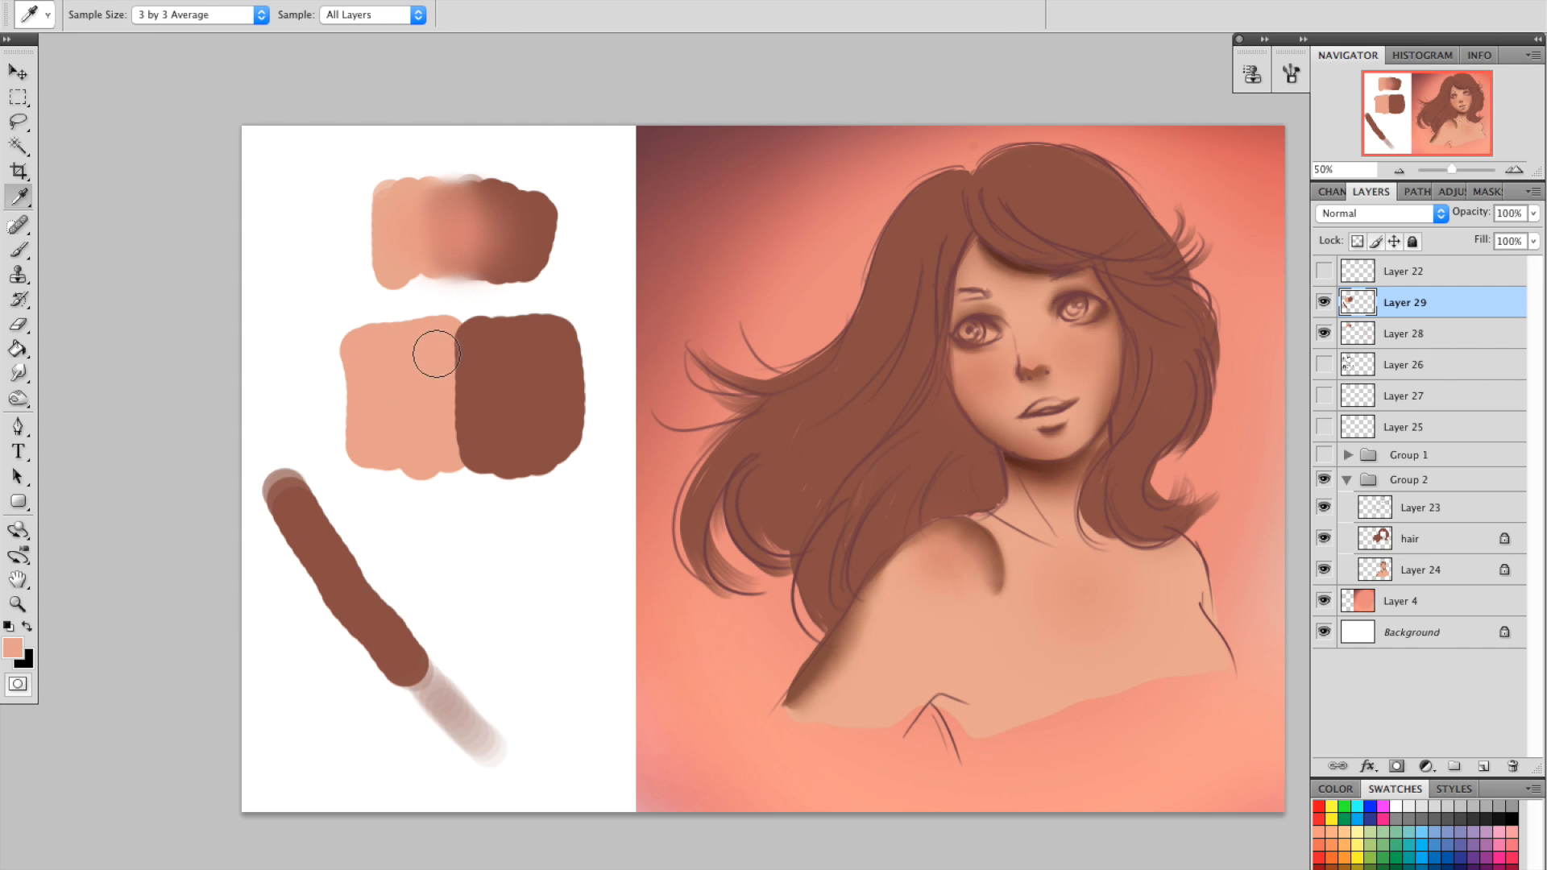
key("b")
mouse_move(447, 414)
left_mouse_down()
mouse_move(449, 337)
mouse_move(443, 447)
mouse_move(443, 346)
left_mouse_up()
left_click_drag(443, 459, 447, 369)
Sample browns and in-between tones around the seam of the two color blocks and brush them lightly along it to start a gradient.
left_click(471, 347, "alt")
mouse_move(470, 427)
left_mouse_down()
mouse_move(460, 343)
mouse_move(463, 398)
left_mouse_up()
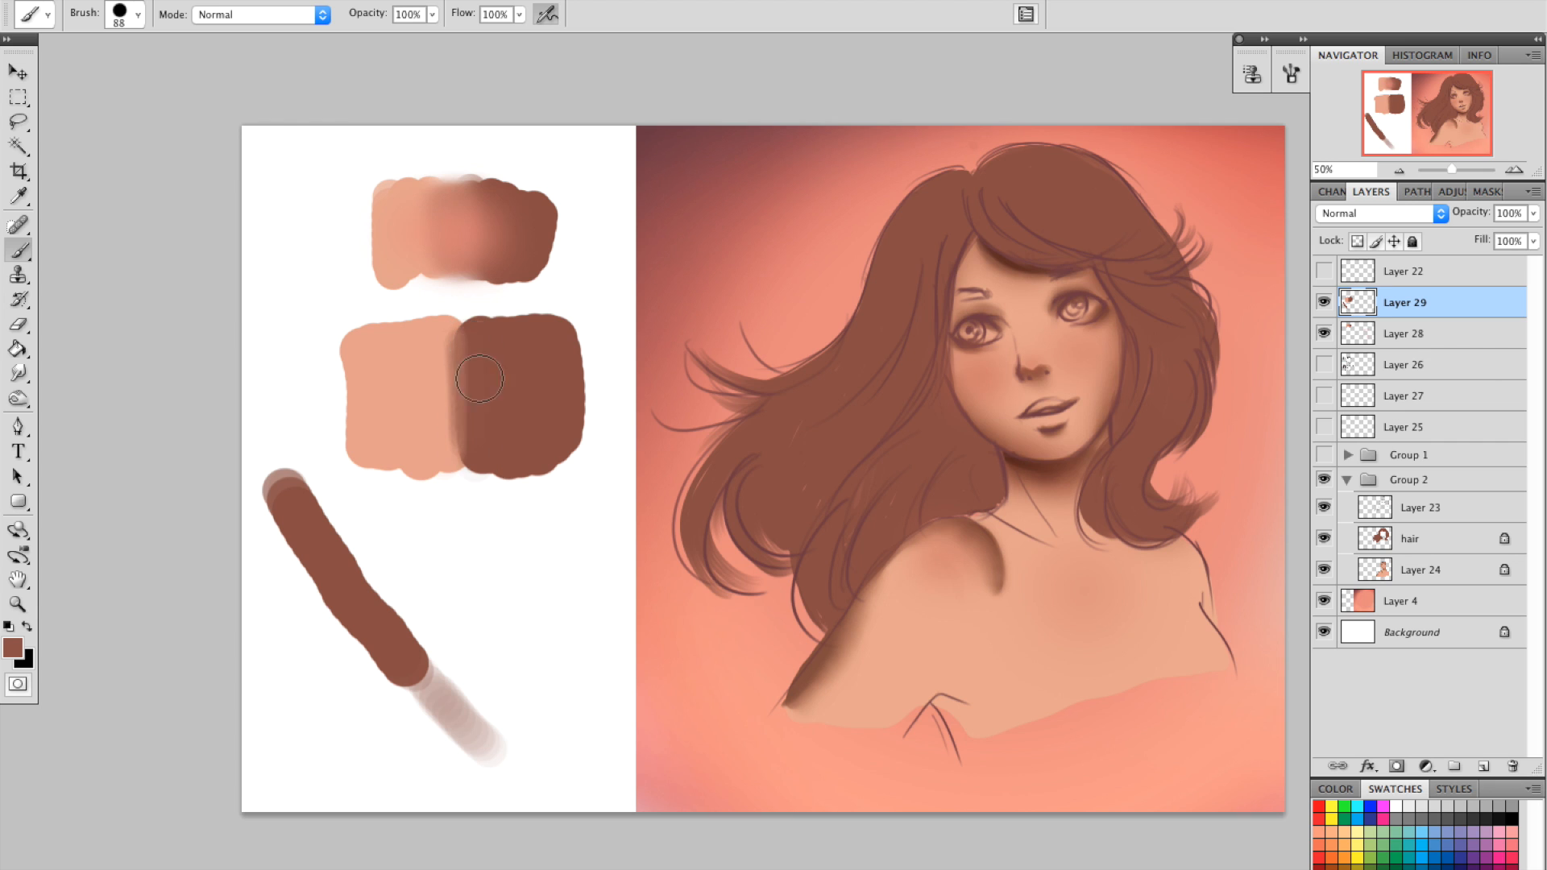
left_click(447, 333, "alt")
left_click_drag(449, 335, 454, 339)
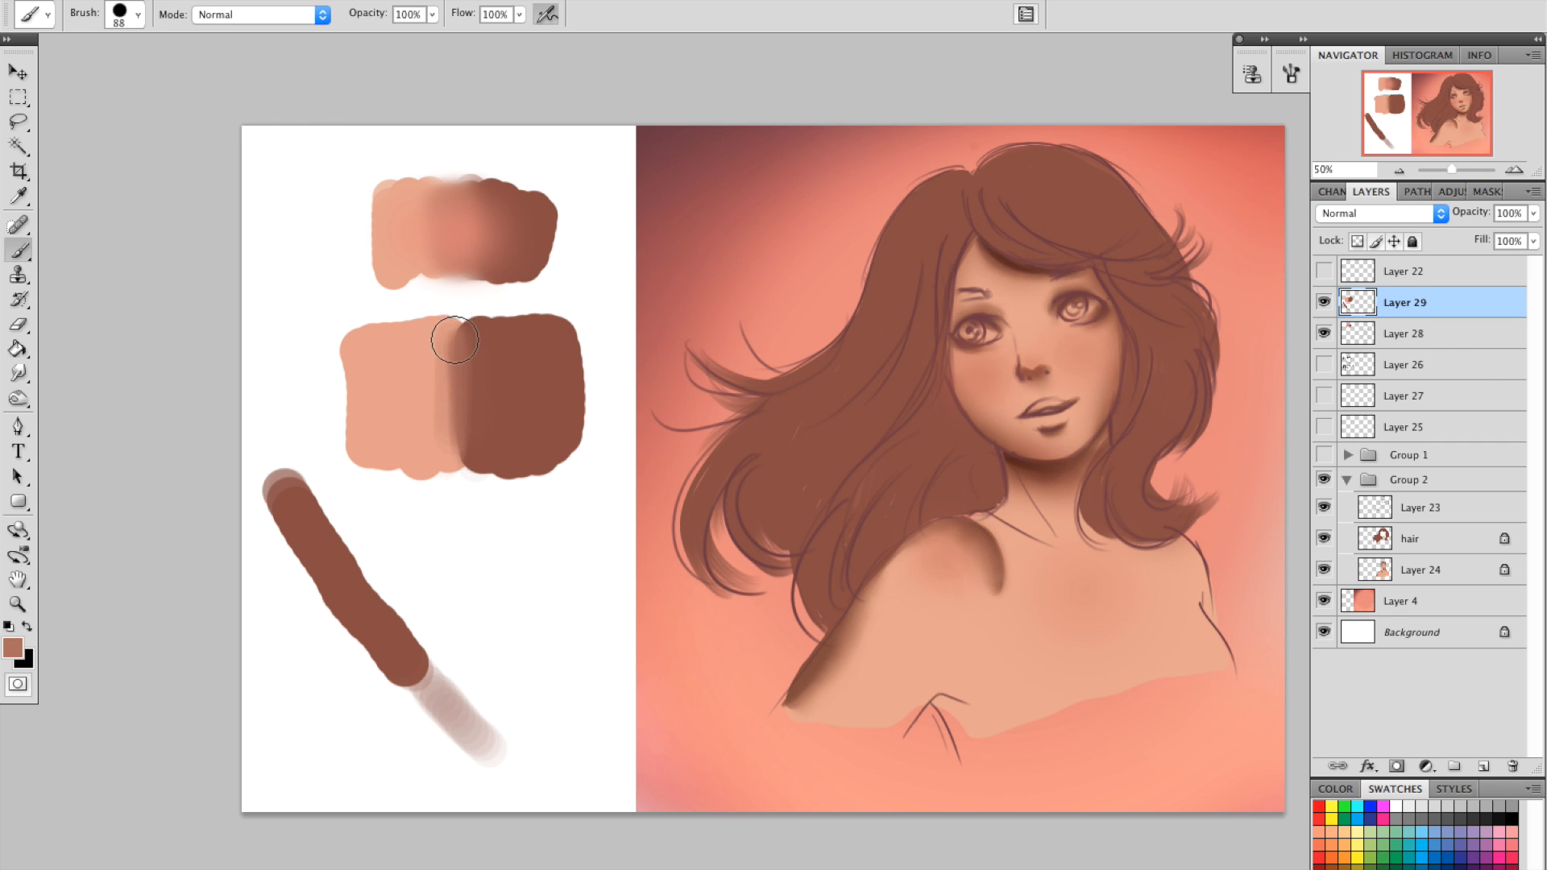
left_click(480, 339, "alt")
left_click_drag(480, 339, 480, 427)
left_click(501, 356, "alt")
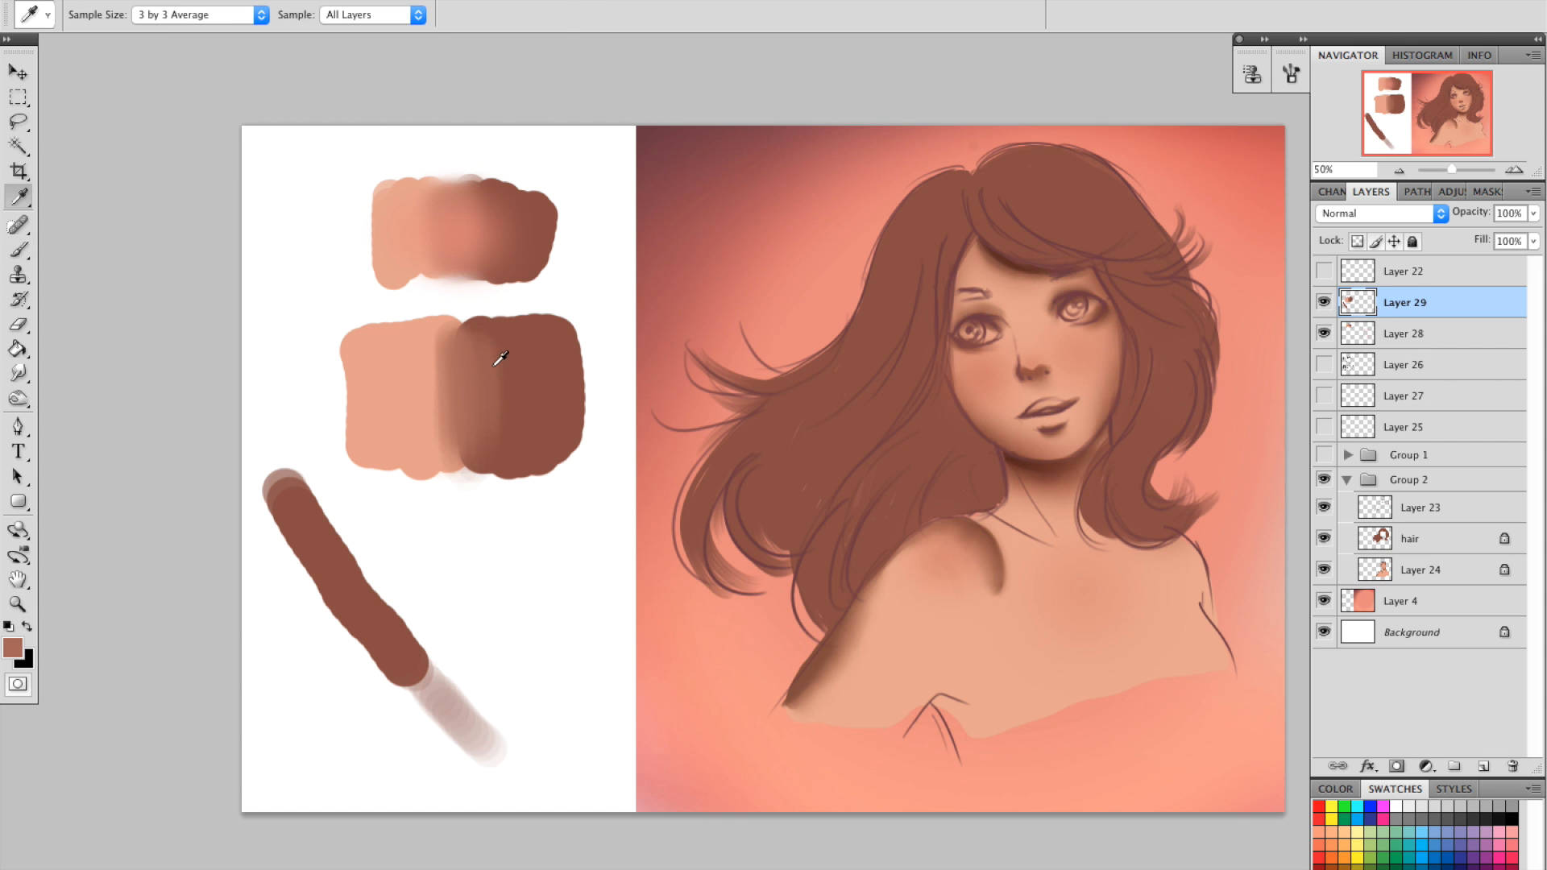
left_click(449, 335, "alt")
left_click_drag(449, 335, 436, 425)
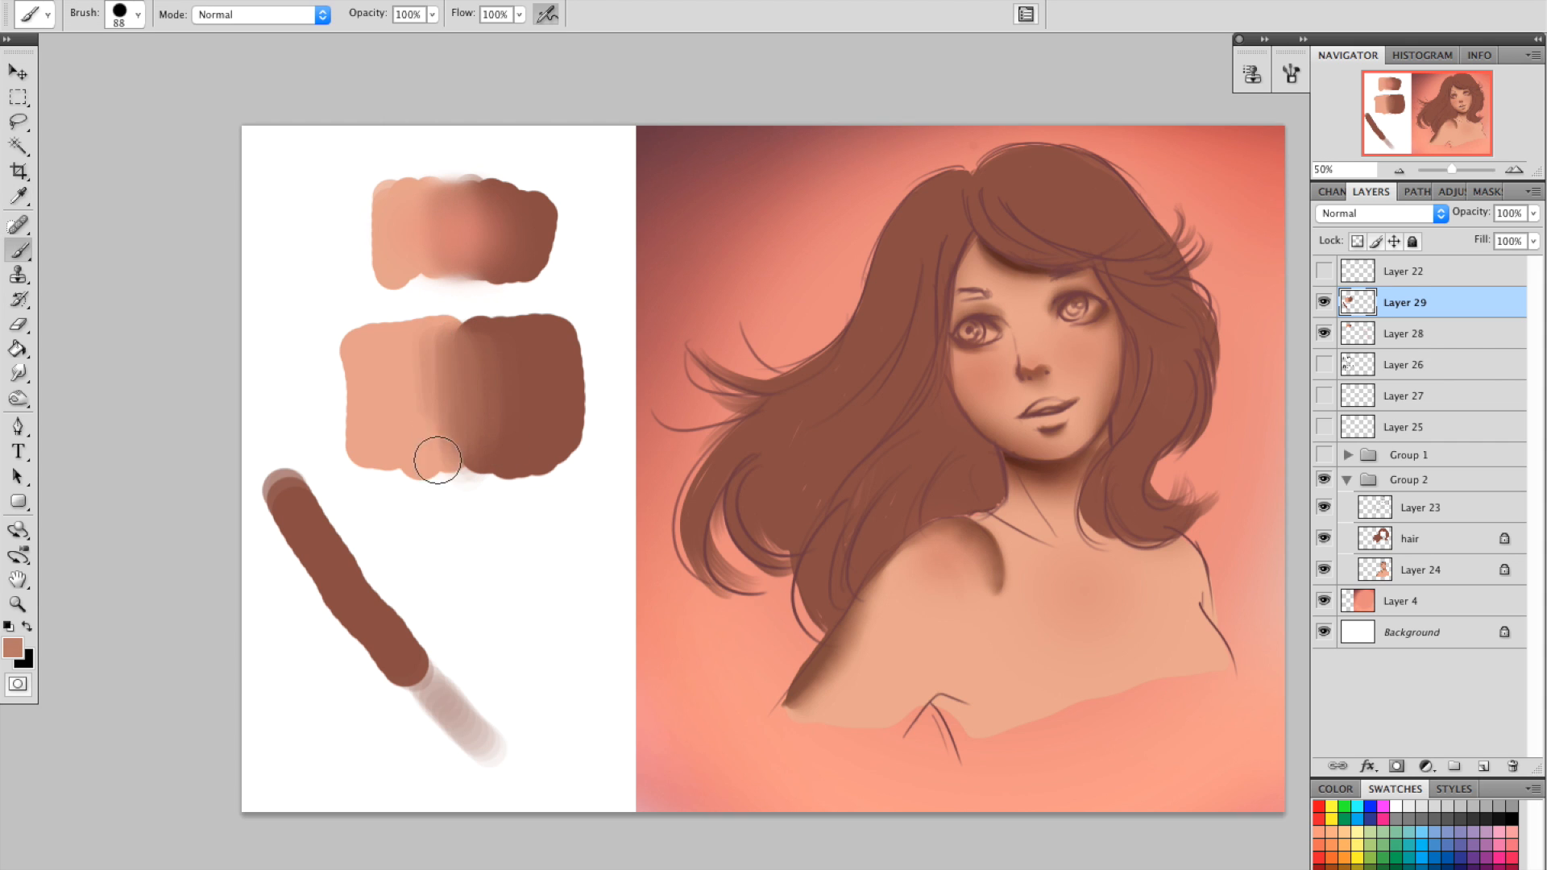
Widen the gradient between the peach and brown blocks by resampling intermediate tones and painting vertical strokes on both sides of the seam.
left_click(428, 361, "alt")
mouse_move(423, 346)
left_mouse_down()
mouse_move(415, 404)
mouse_move(457, 458)
left_mouse_up()
left_click(452, 354, "alt")
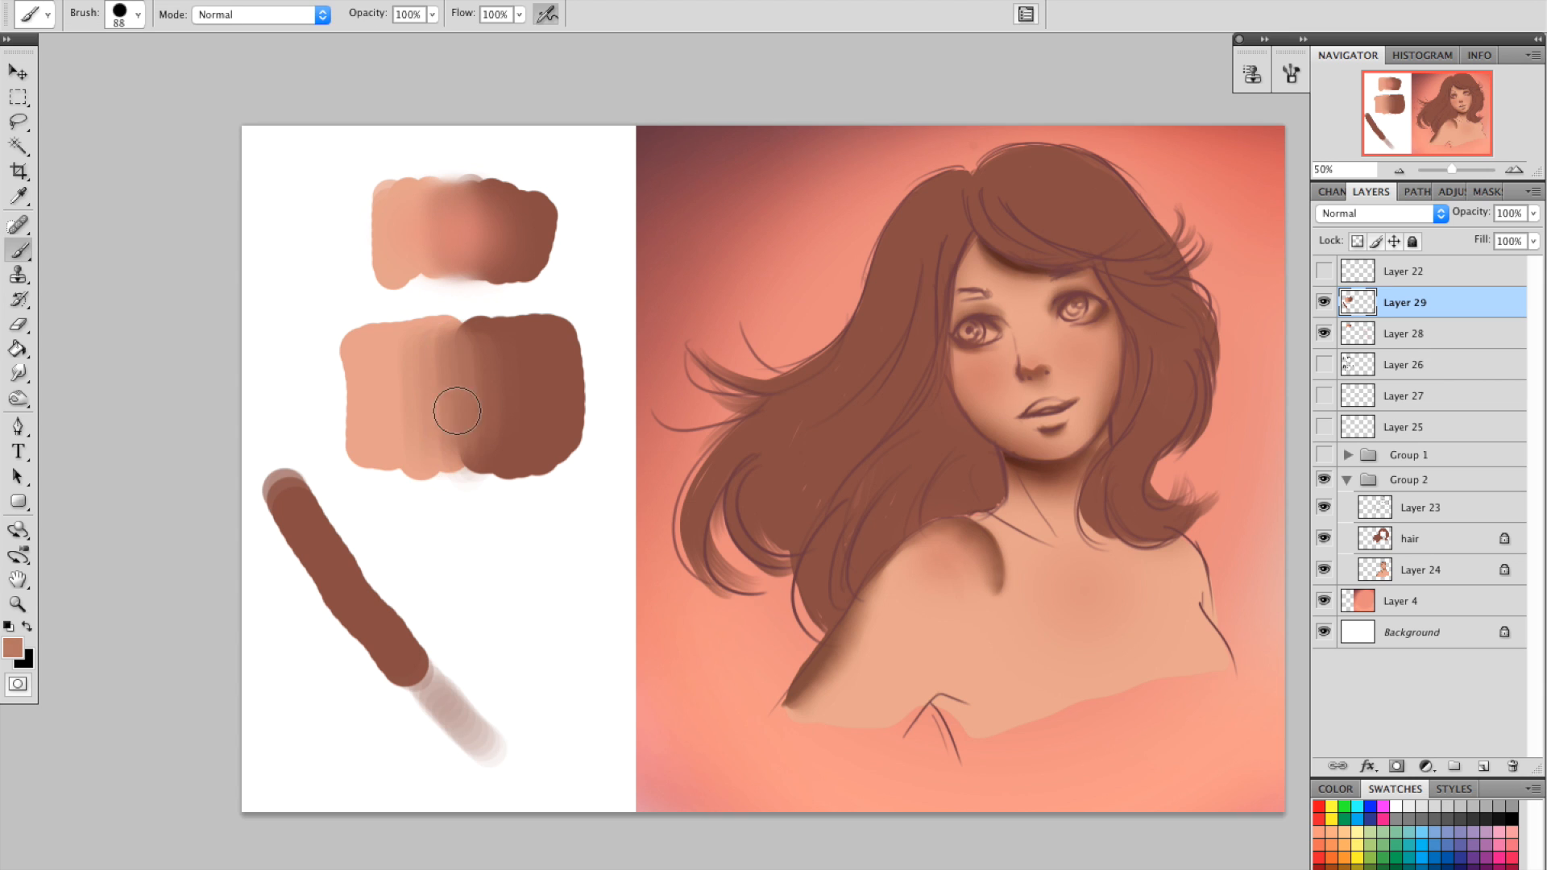
left_click(445, 364, "alt")
mouse_move(434, 346)
left_mouse_down()
mouse_move(435, 426)
mouse_move(456, 466)
left_mouse_up()
left_click(501, 353, "alt")
left_click_drag(493, 352, 495, 466)
left_click(484, 363, "alt")
left_click_drag(486, 354, 484, 478)
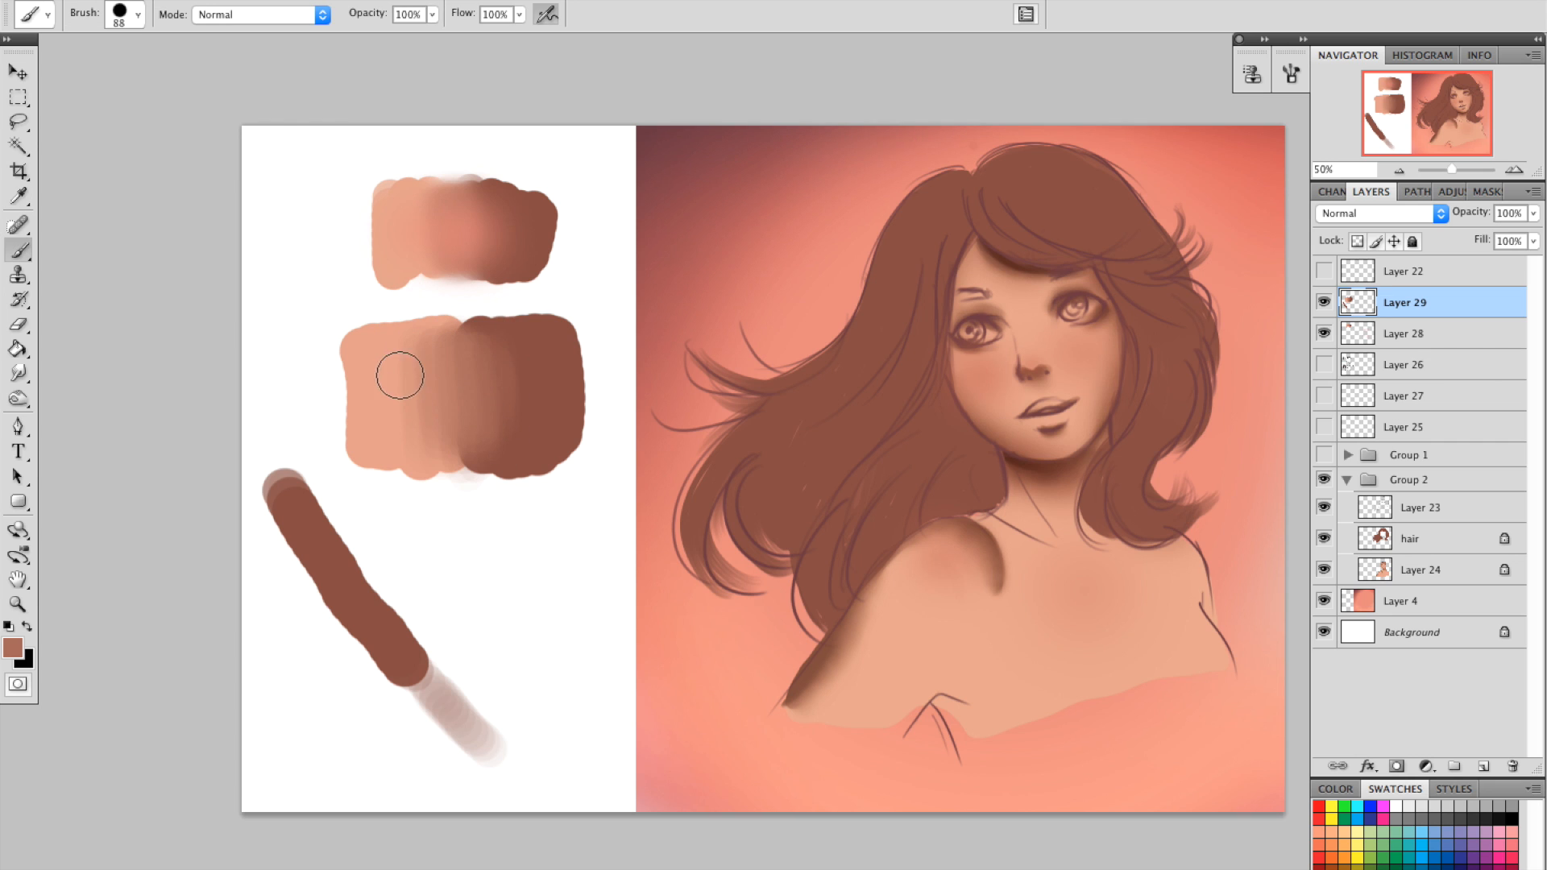
Soften the brush to 51% hardness and set its diameter to 81 px for smoother blending of the lower swatch.
key("i")
key("b")
double_click(1513, 170)
left_click_drag(627, 360, 923, 362)
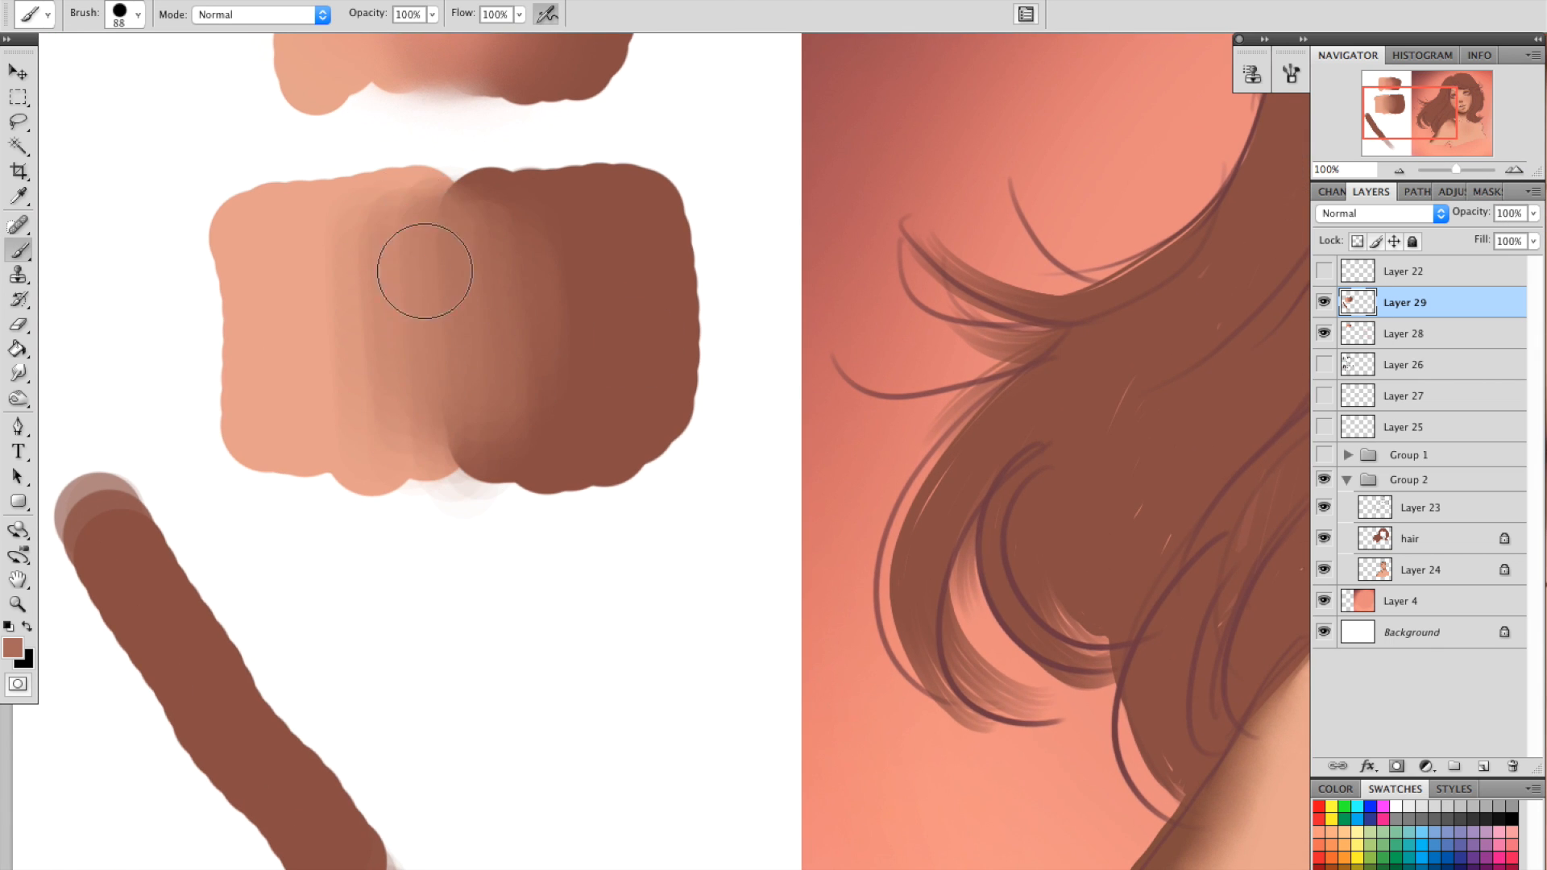
right_click(399, 262)
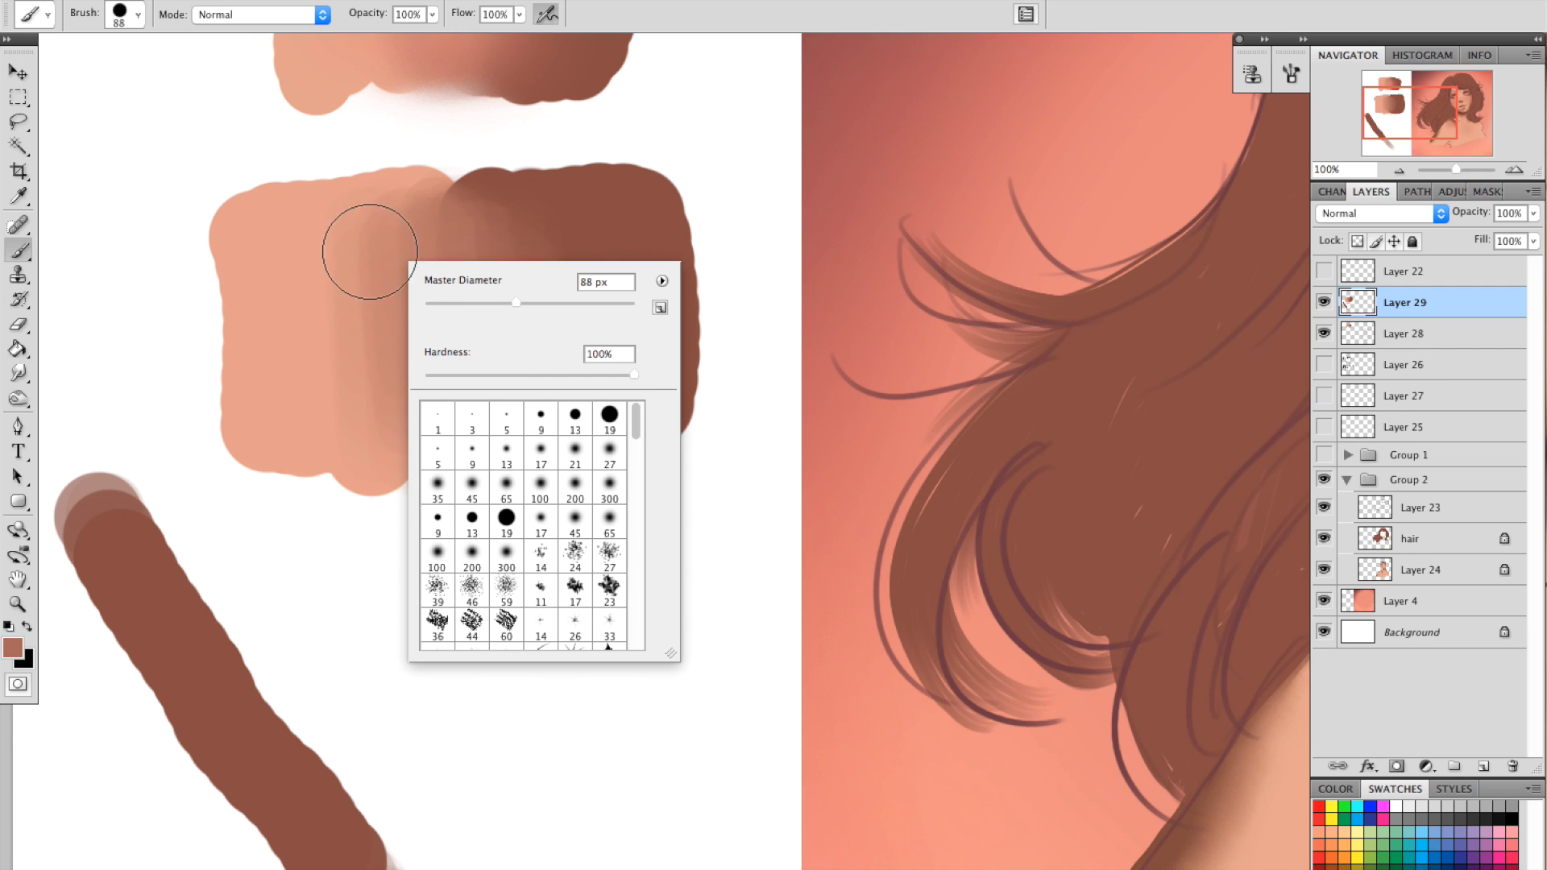
left_click(511, 247)
right_click(497, 247)
left_click(564, 250)
Smooth the visible bands in the lower swatch by sampling neighboring tones and brushing them over the peach-to-brown transition.
key("alt")
left_click(523, 251, "alt")
left_click(482, 256, "alt")
left_click_drag(469, 255, 463, 401)
left_click(439, 254, "alt")
left_click_drag(435, 252, 401, 337)
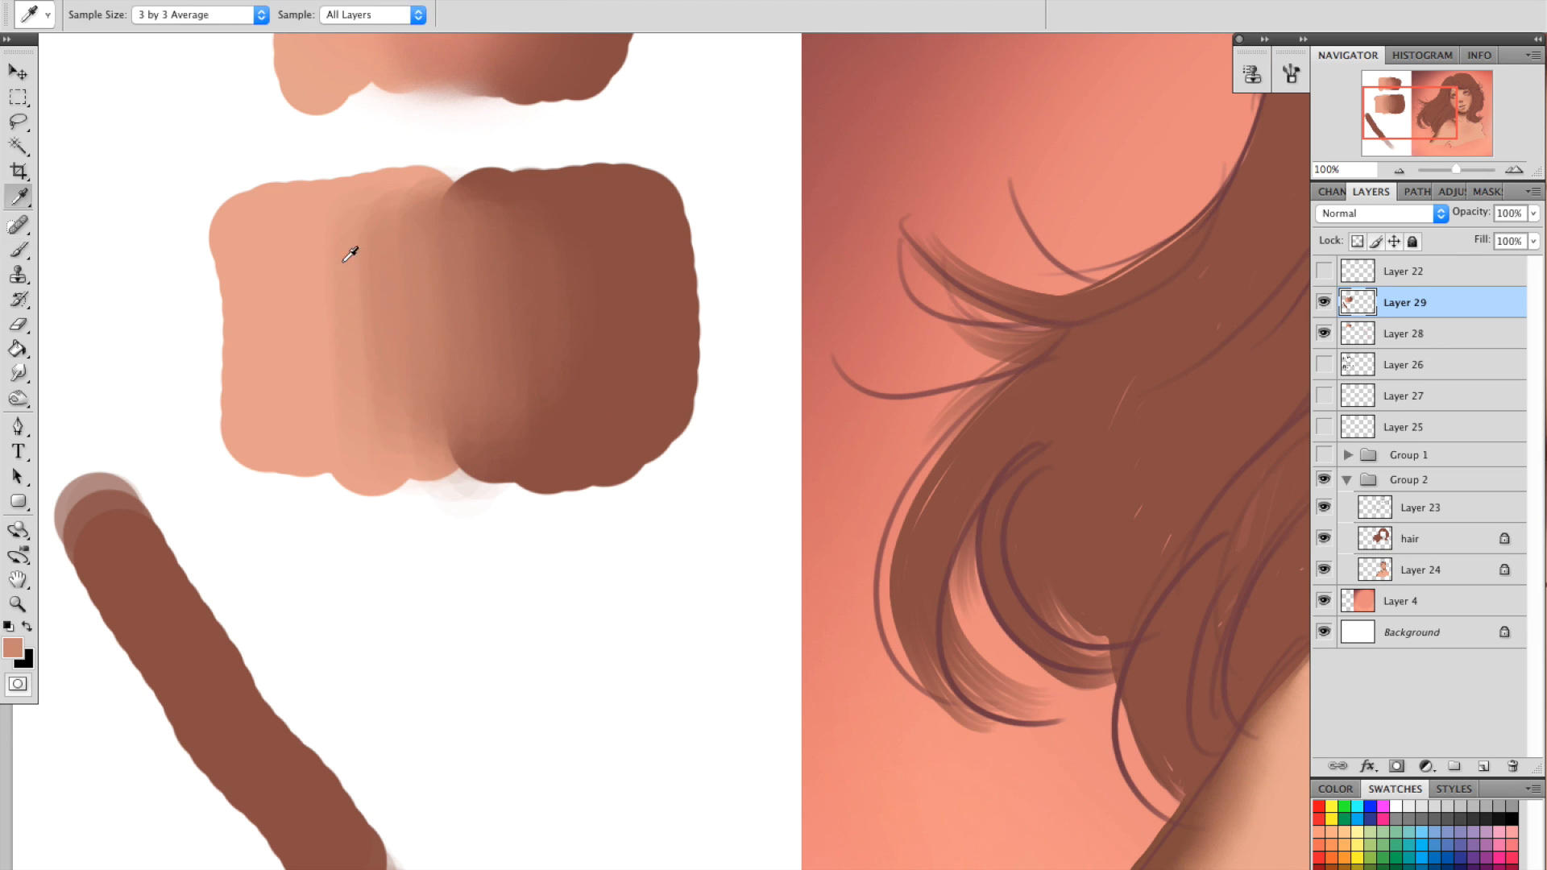
left_click_drag(331, 322, 345, 456)
left_click_drag(442, 255, 528, 443)
left_click(564, 267, "alt")
left_click(471, 332, "alt")
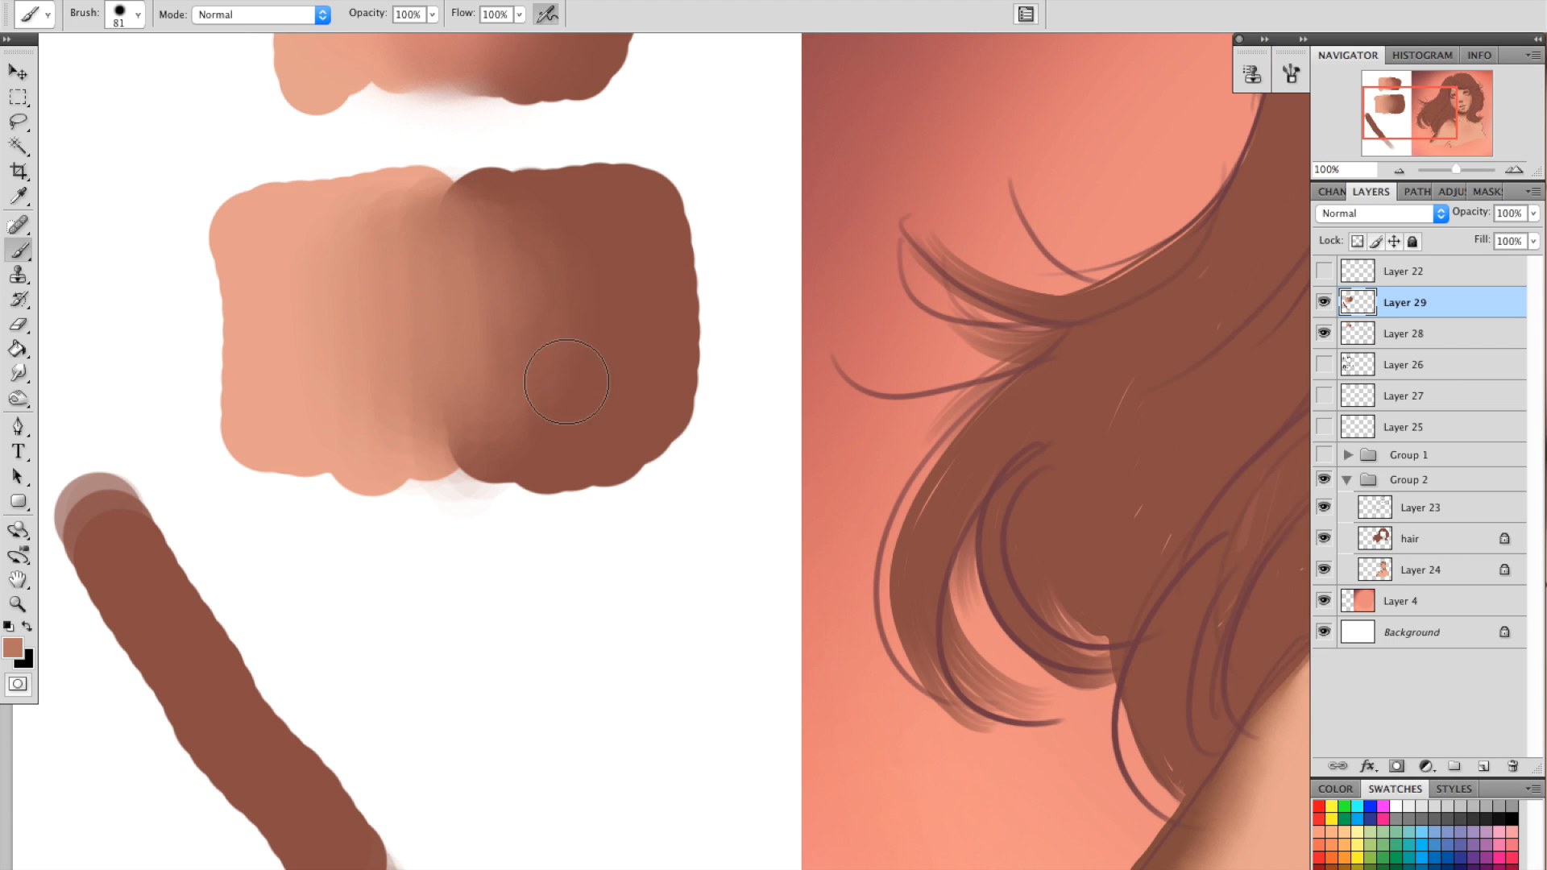
Make the hair layer in Group 2 the active layer.
left_click(1399, 171)
key("super+0")
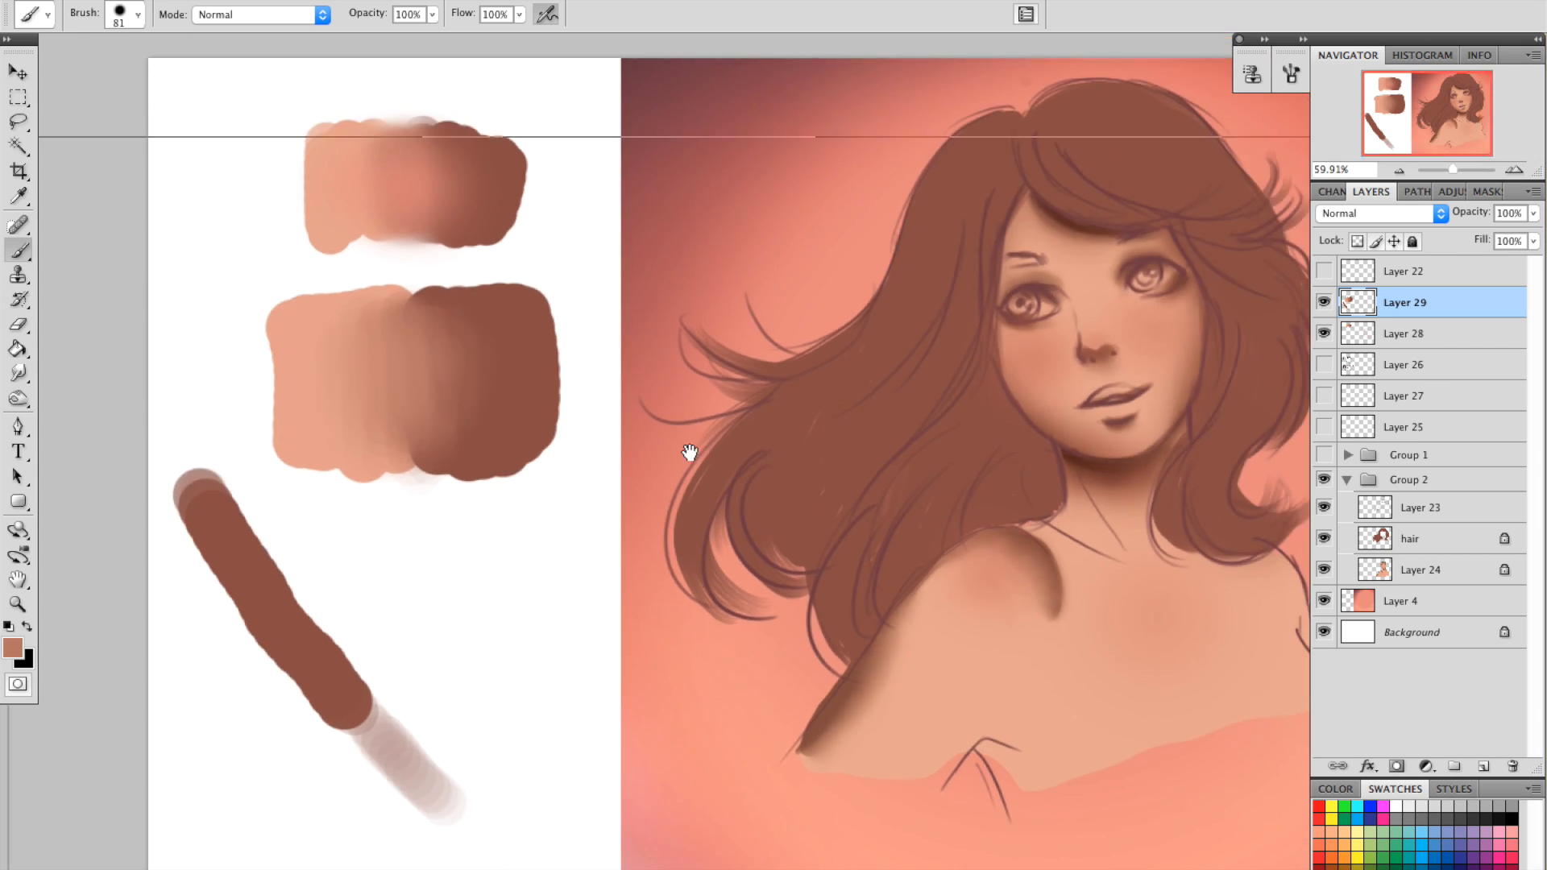
key("super+plus")
left_click_drag(777, 363, 767, 473)
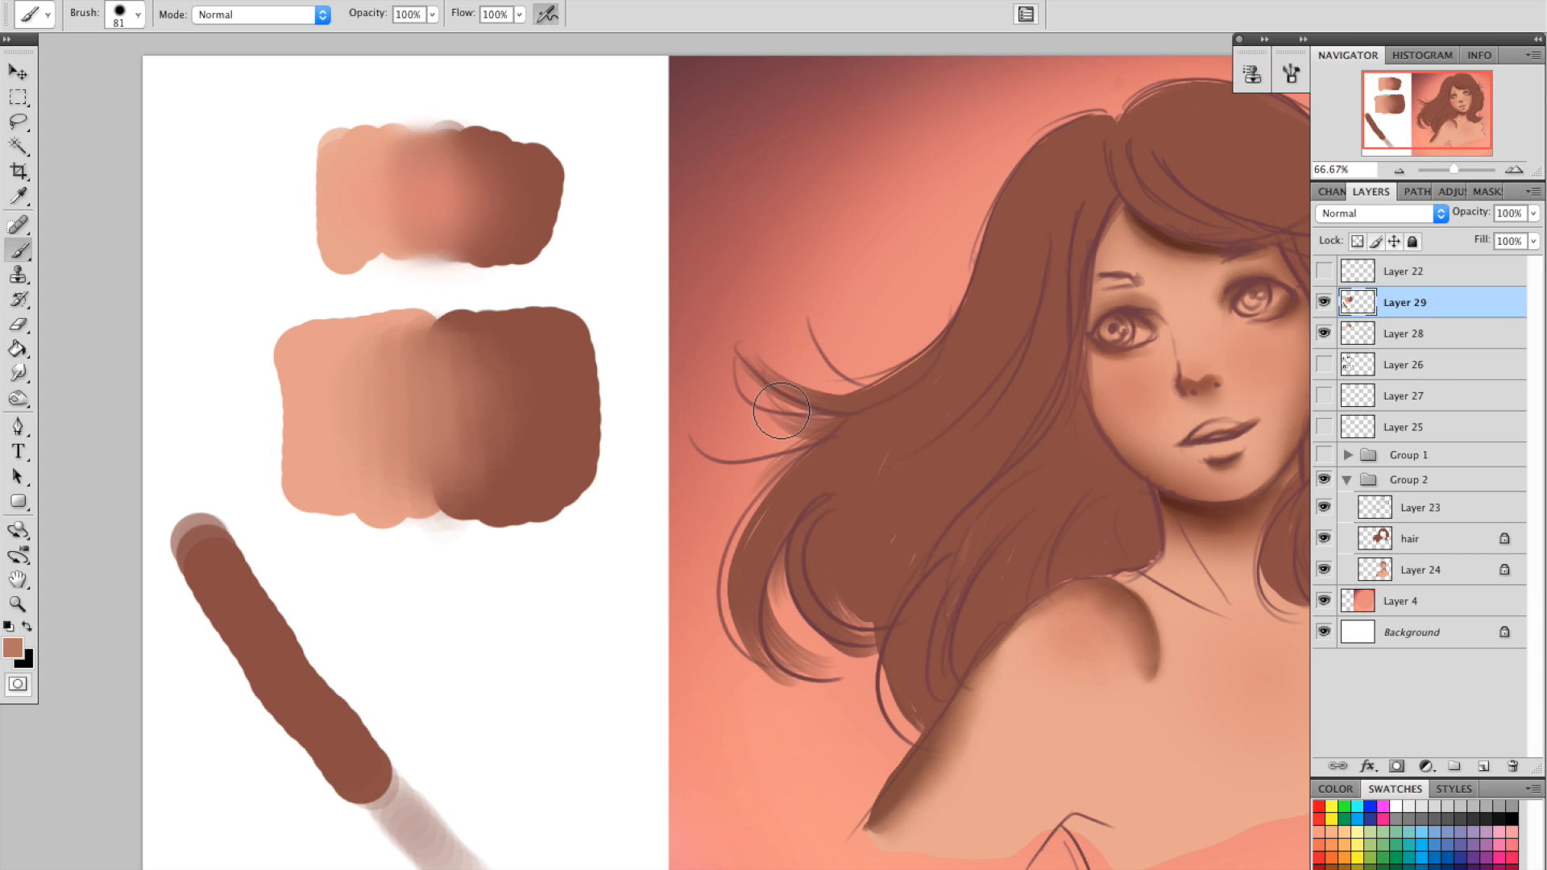
left_click_drag(998, 442, 840, 465)
left_click(1397, 171)
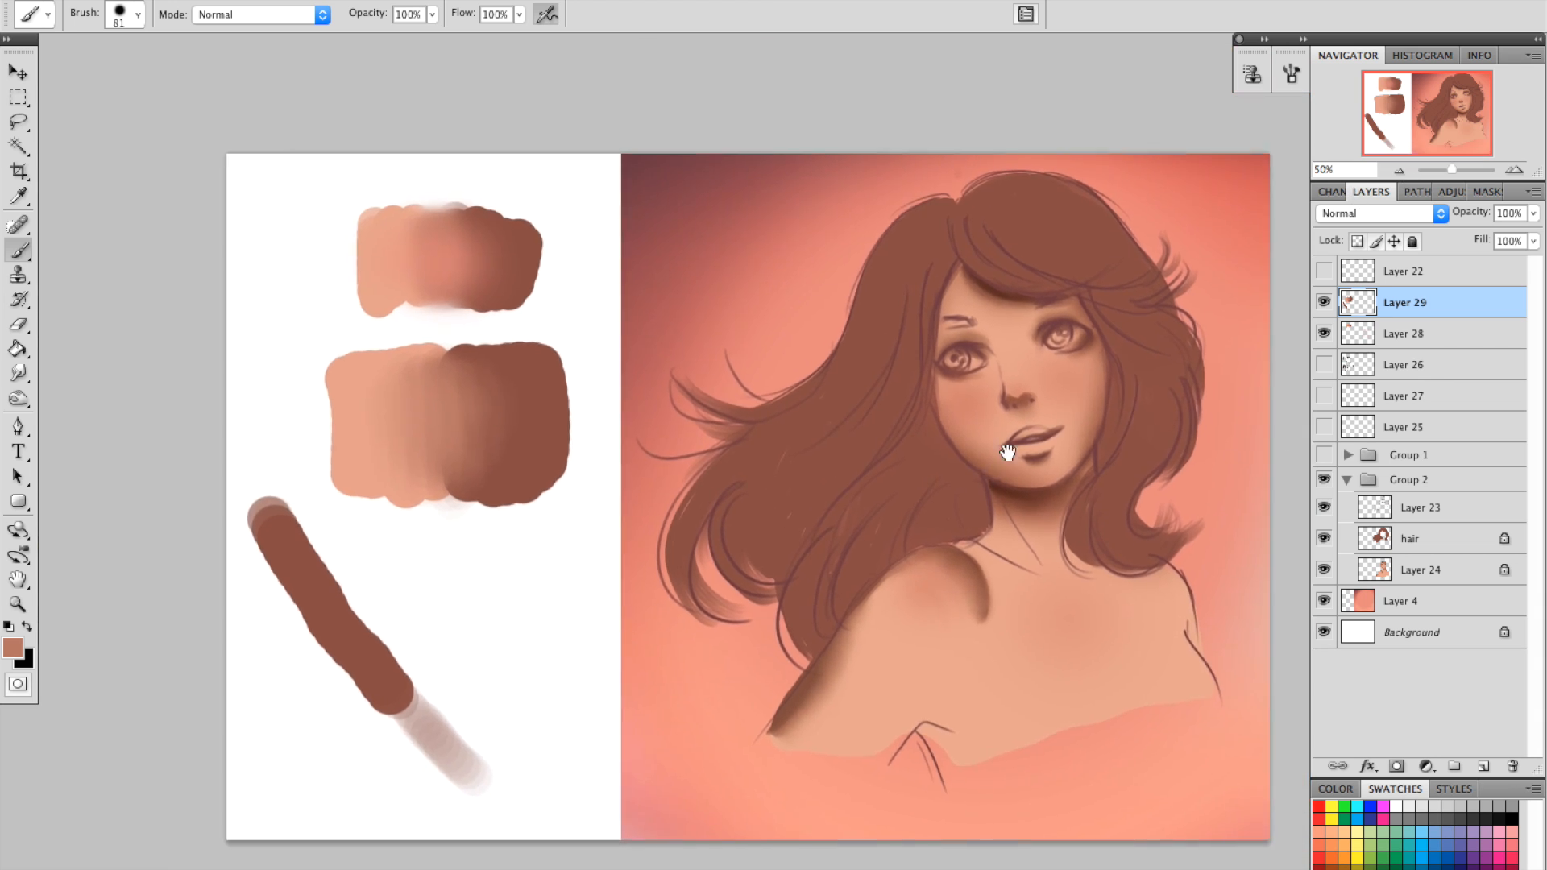
right_click(1051, 219)
left_click(1093, 230)
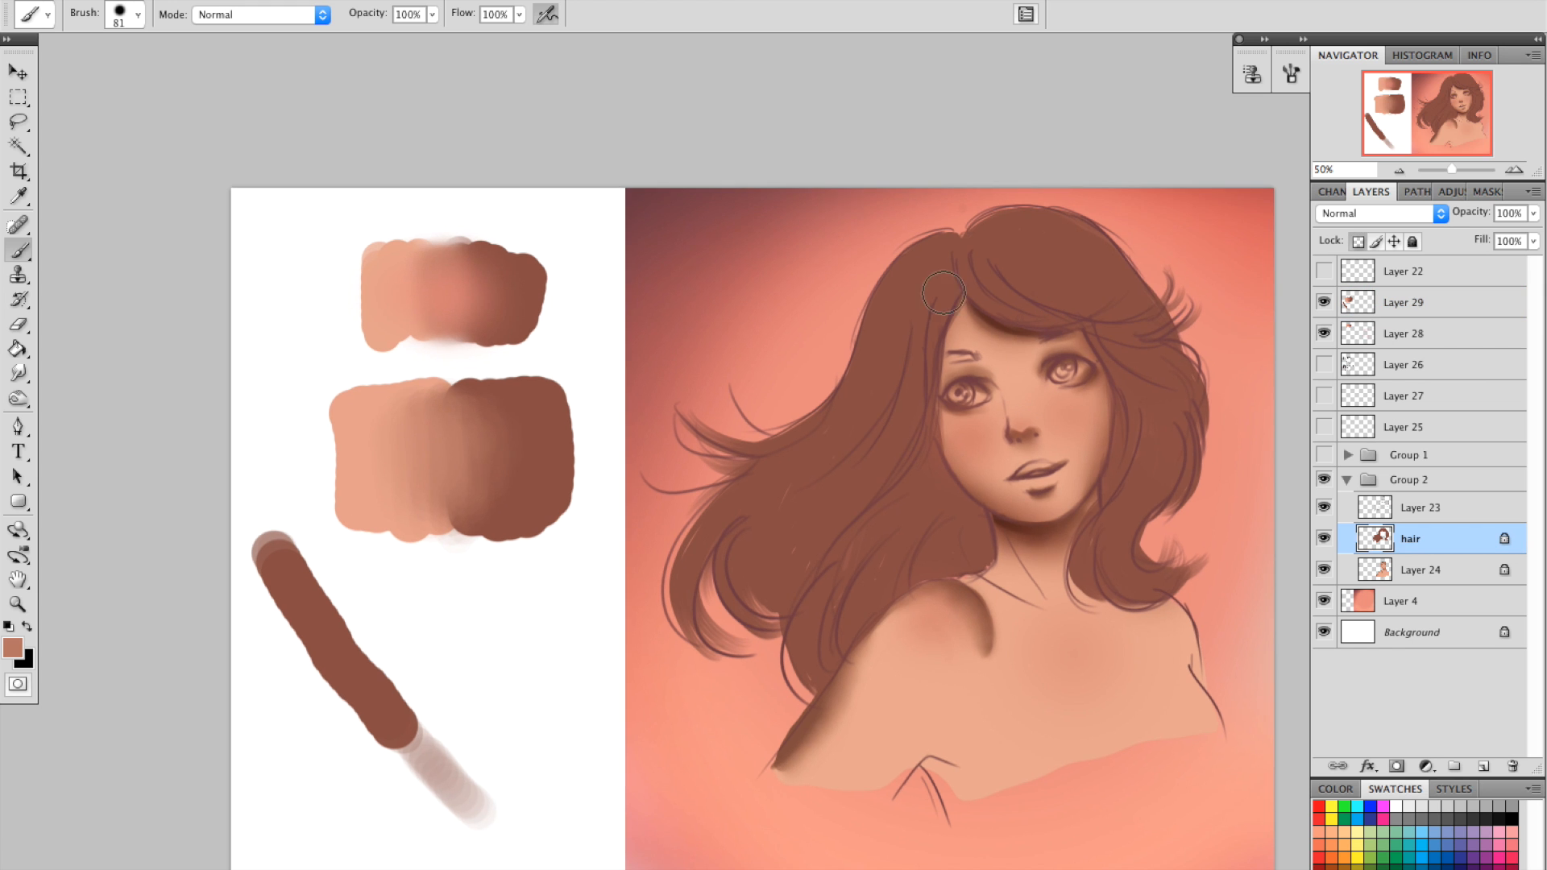
Choose the 54 px multi-dot brush tip for painting the hair strands.
left_click(1513, 170)
left_click_drag(1063, 504, 855, 539)
left_click(1398, 171)
left_click_drag(1158, 364, 1120, 381)
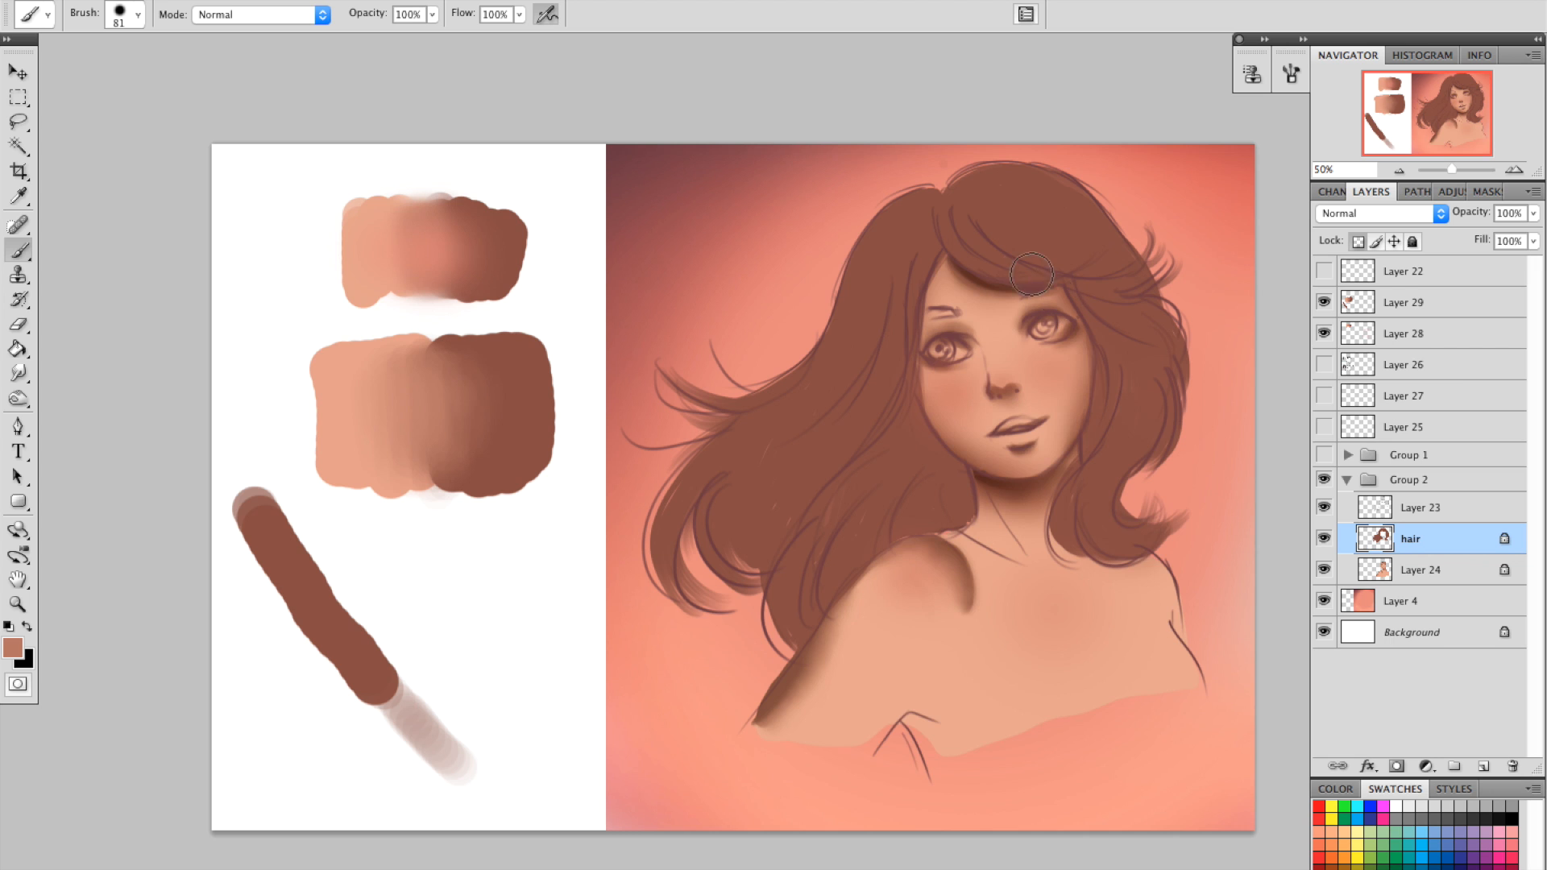
right_click(888, 362)
left_click_drag(1115, 522, 1117, 577)
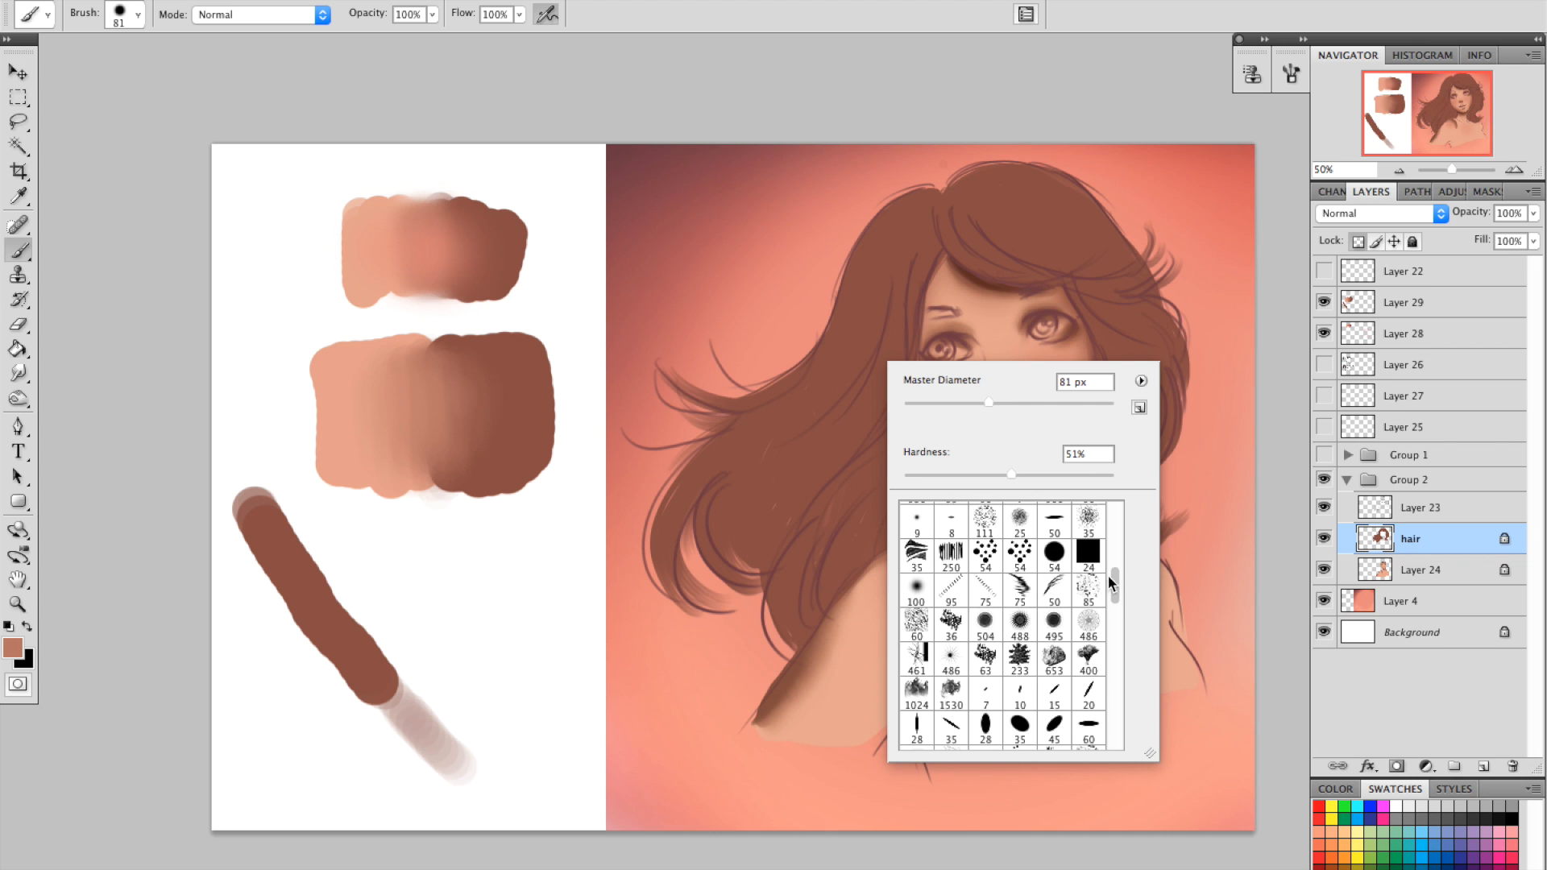
left_click(1020, 555)
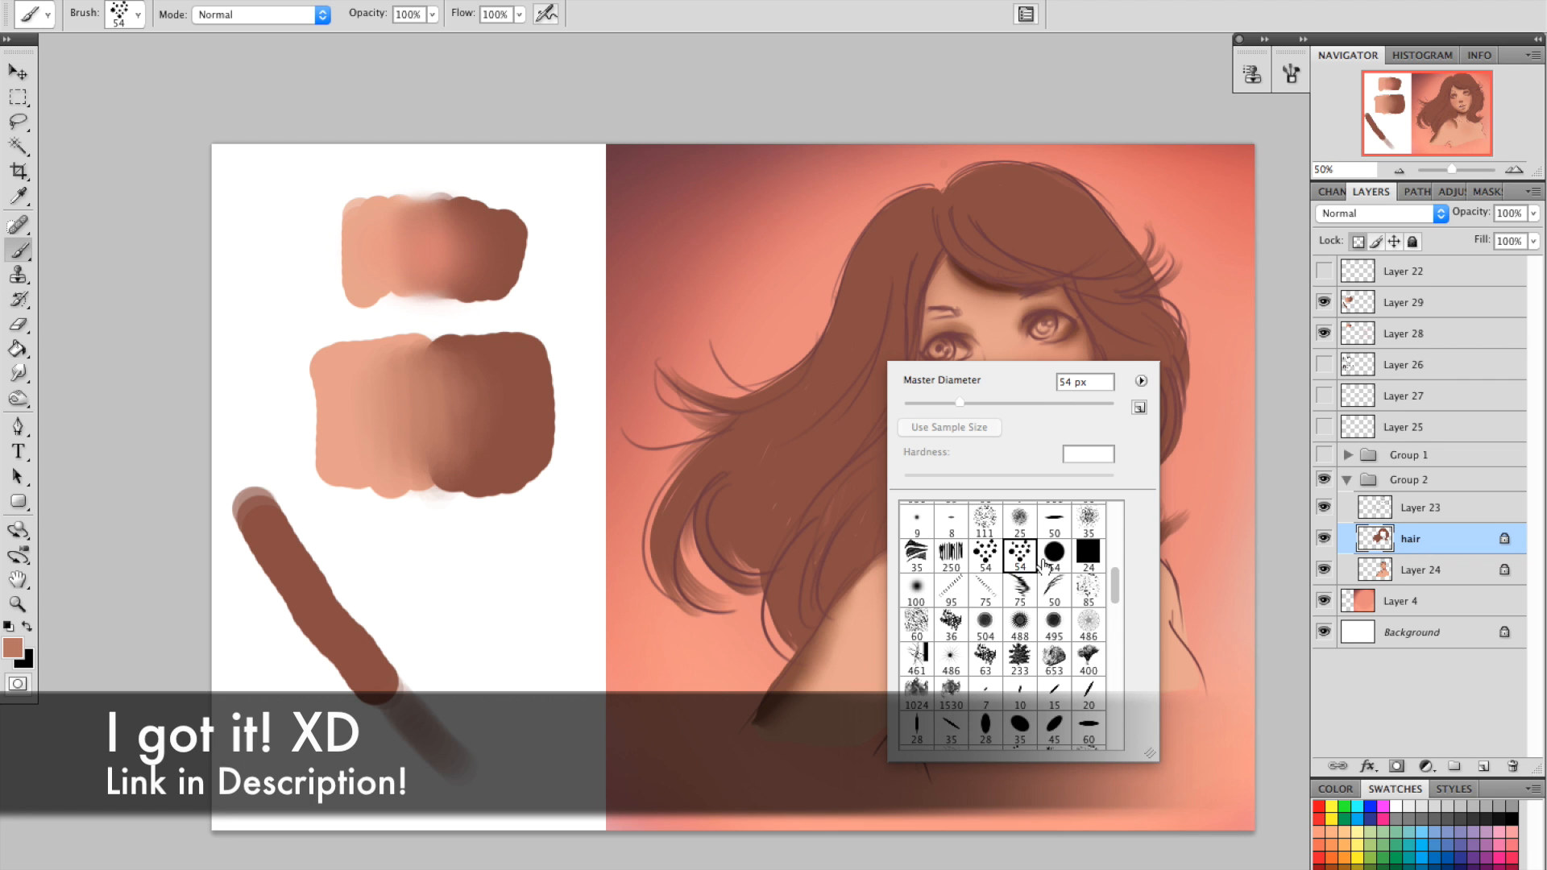
left_click(1003, 306)
Try light test strokes down the hair above the bangs, reducing the multi-dot brush to 36 px, and undo each one.
left_click_drag(1021, 189, 1095, 327)
key("super+z")
right_click(1019, 236)
left_click_drag(1087, 268, 1071, 268)
left_click_drag(1015, 201, 1067, 279)
key("super+z")
left_click_drag(1017, 203, 1076, 282)
key("super+z")
left_click_drag(1012, 187, 1106, 380)
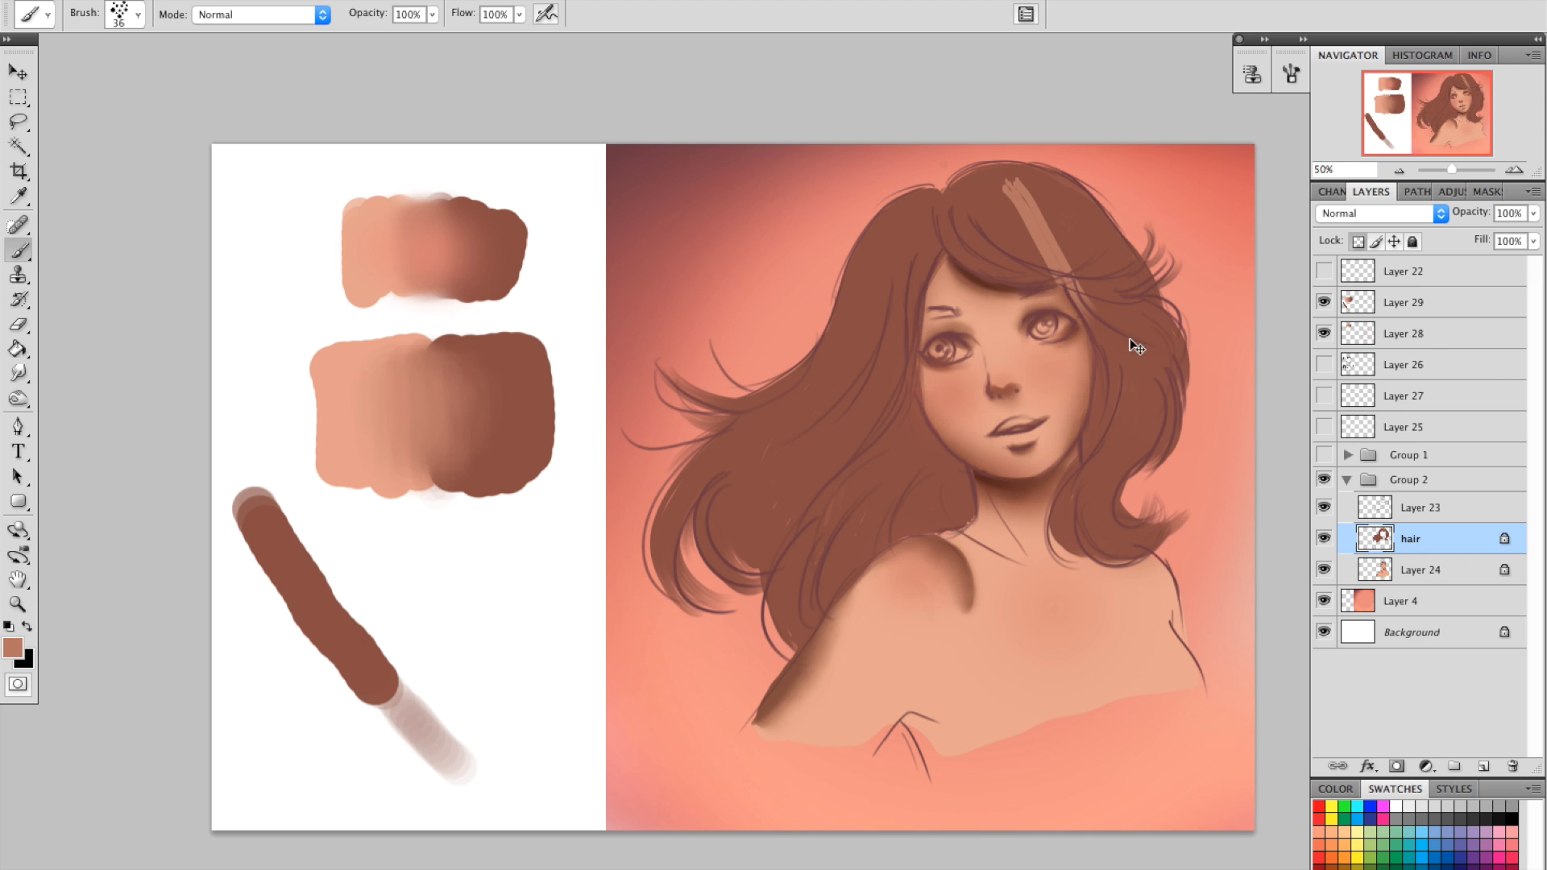
key("super+z")
Sample the hair's base brown and darken the foreground color to #52261f.
left_click_drag(1245, 243, 1208, 268)
left_click(1514, 170)
left_click_drag(1164, 390, 1039, 425)
mouse_move(1174, 425)
left_mouse_down()
mouse_move(1139, 432)
mouse_move(1139, 413)
left_mouse_up()
key("i")
left_click(915, 214)
key("b")
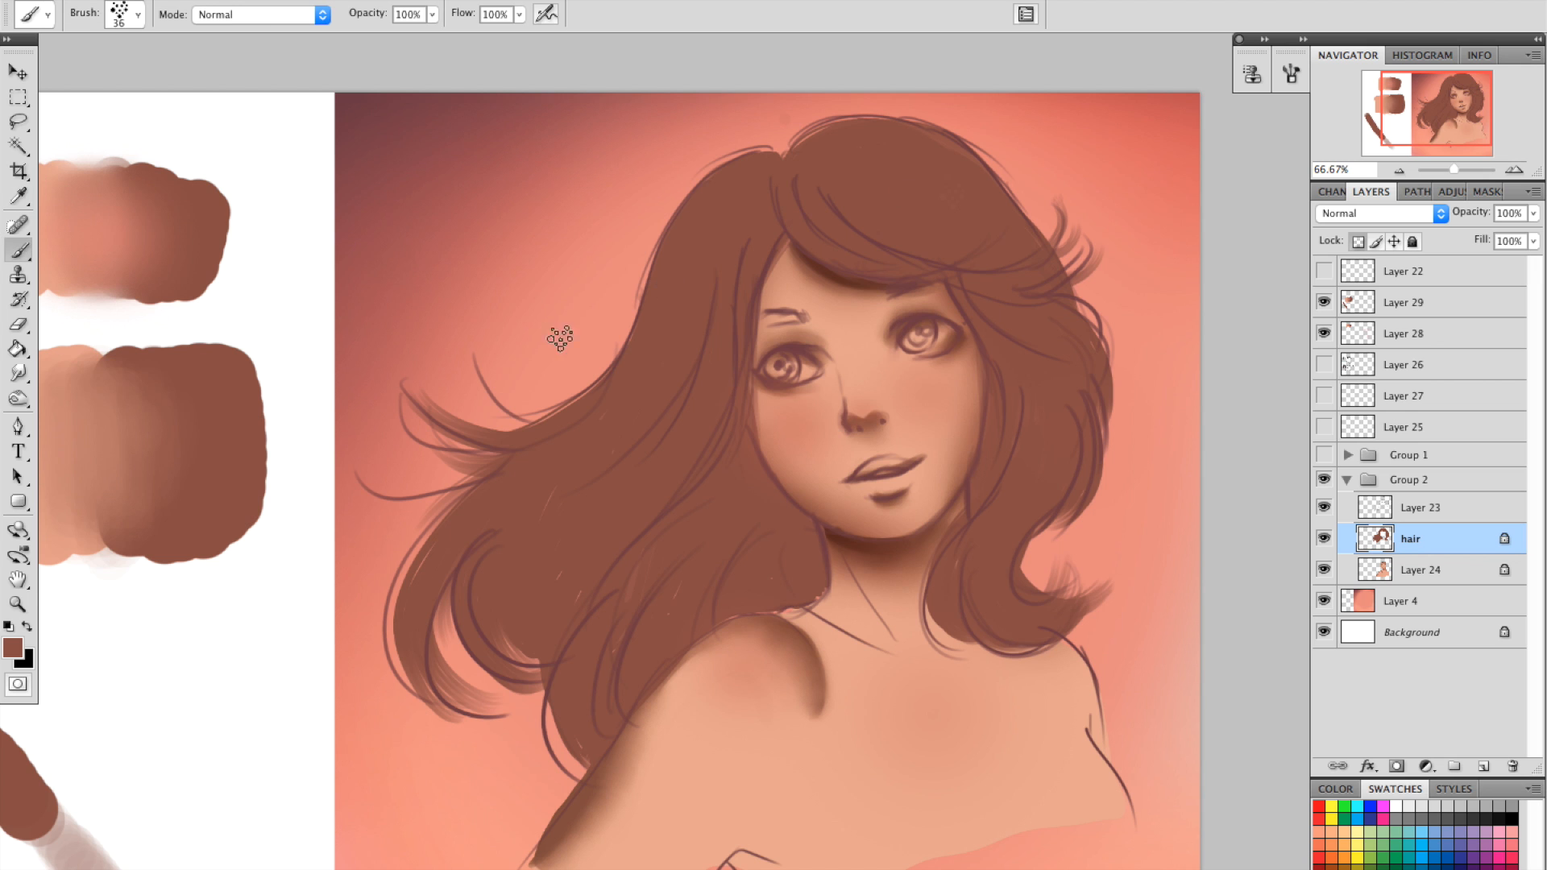
left_click(13, 648)
left_click(1154, 632)
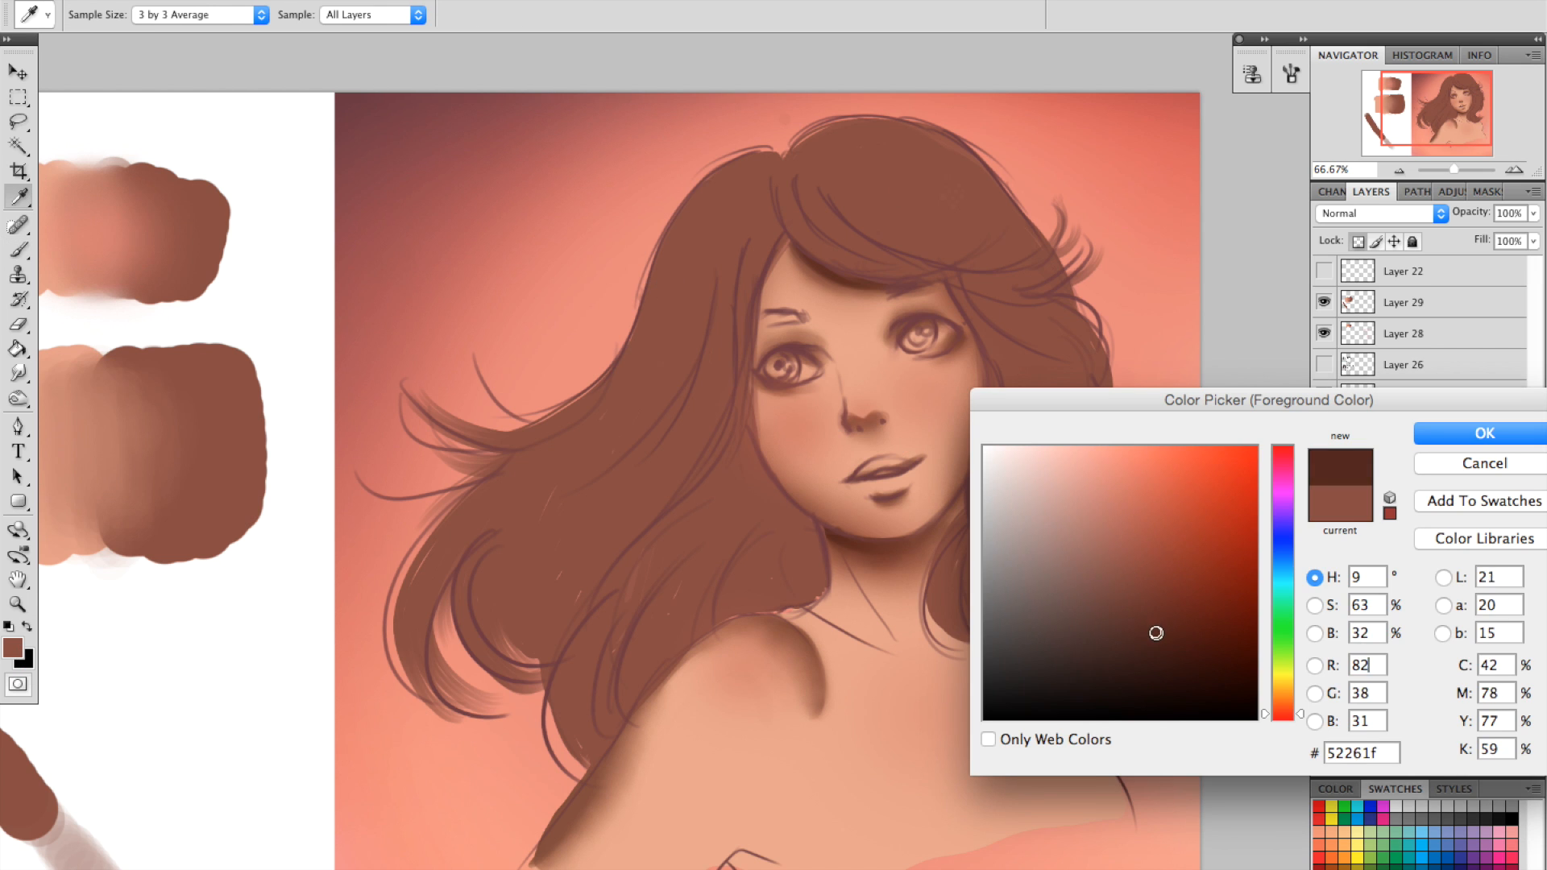
key("Return")
Reduce the multi-dot brush to 13 px and shade the lower edge of the bangs with the dark brown.
right_click(910, 274)
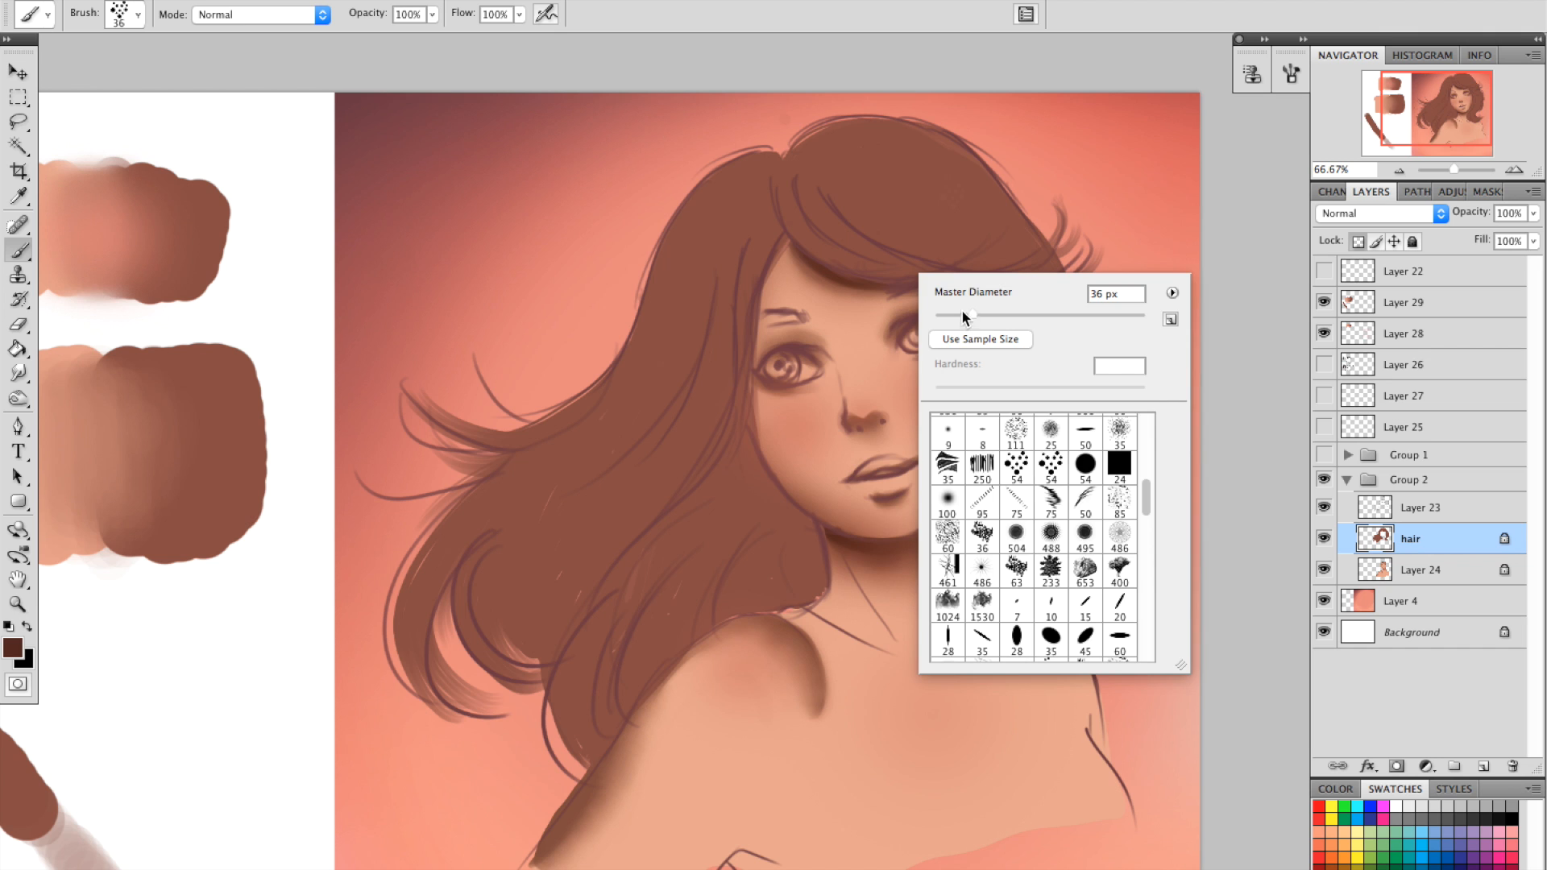
left_click(961, 313)
left_click(935, 262)
mouse_move(852, 244)
left_mouse_down()
mouse_move(922, 268)
mouse_move(842, 243)
left_mouse_up()
right_click(824, 194)
left_click(863, 224)
key("Return")
Sample browns from the hair and paint dark strands through the bangs and down beside the face.
key("i")
left_click(841, 209)
key("b")
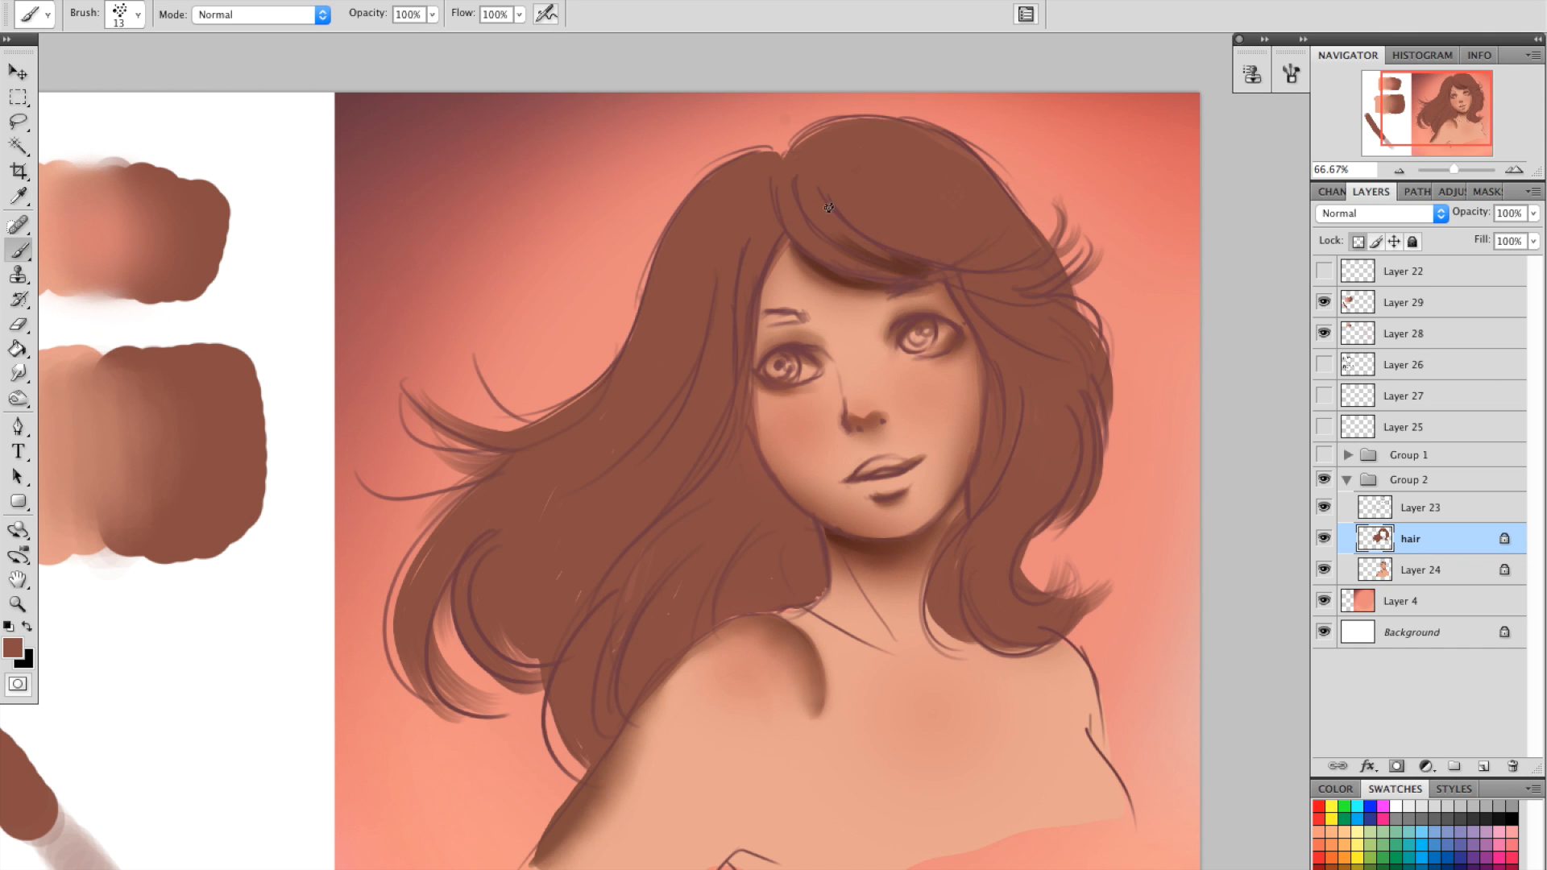
left_click(918, 262, "alt")
mouse_move(800, 192)
left_mouse_down()
mouse_move(946, 267)
mouse_move(820, 181)
mouse_move(951, 265)
mouse_move(878, 202)
mouse_move(949, 267)
left_mouse_up()
left_click_drag(900, 201, 964, 302)
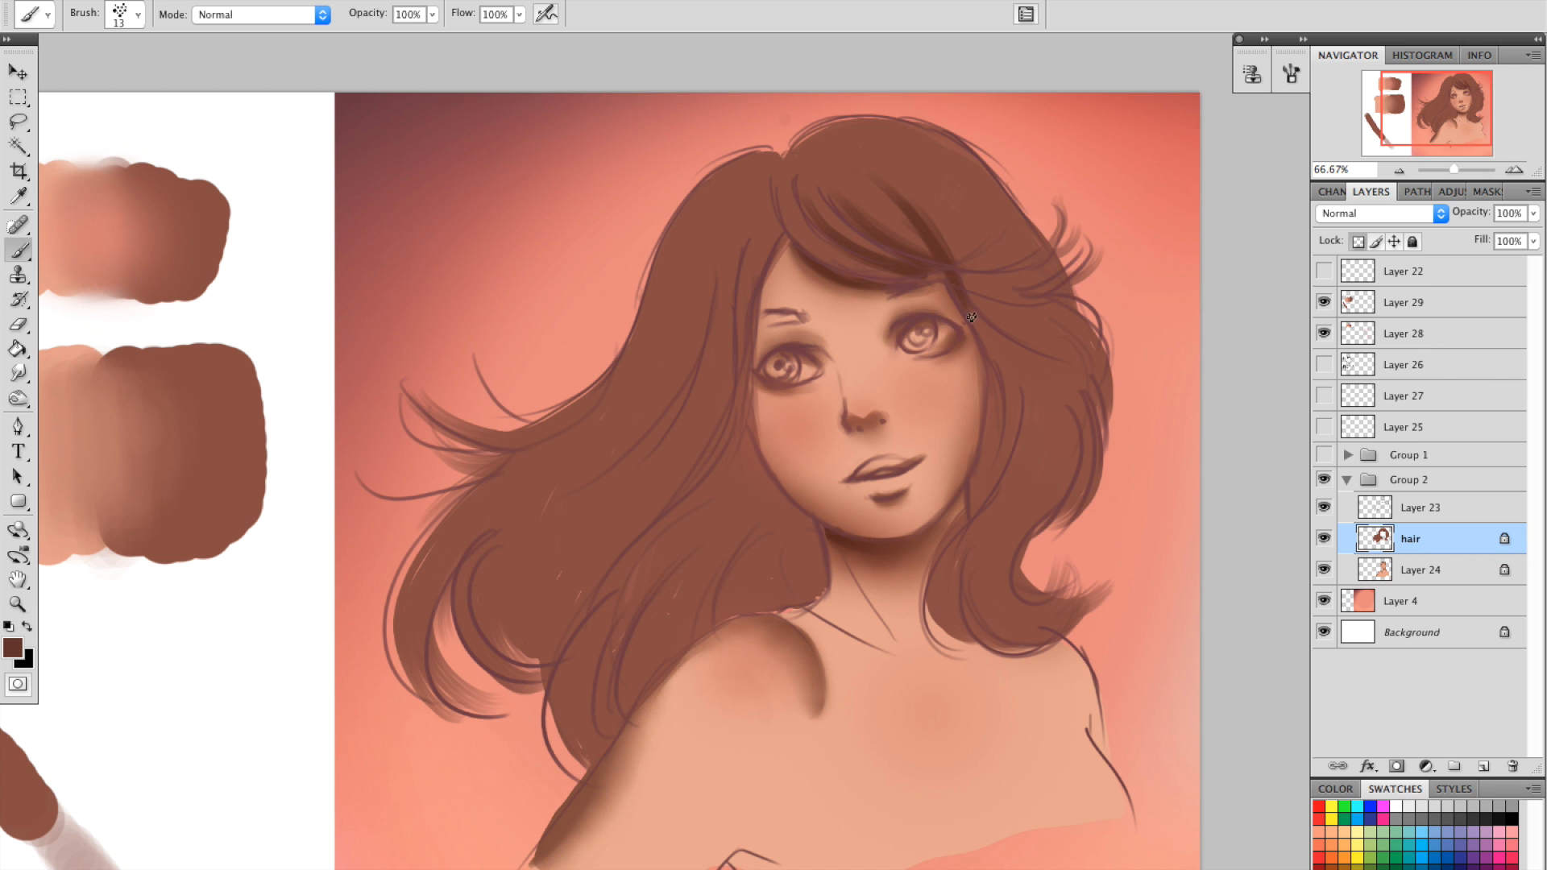
Resize the brush to 17 px and paint dark strands from the parting along the inner and upper edges of the bangs.
right_click(841, 164)
left_click_drag(874, 205, 894, 204)
left_click(784, 157)
left_click_drag(782, 158, 821, 264)
right_click(787, 121)
left_click(824, 161)
key("Return")
mouse_move(793, 159)
left_mouse_down()
mouse_move(801, 192)
mouse_move(875, 214)
left_mouse_up()
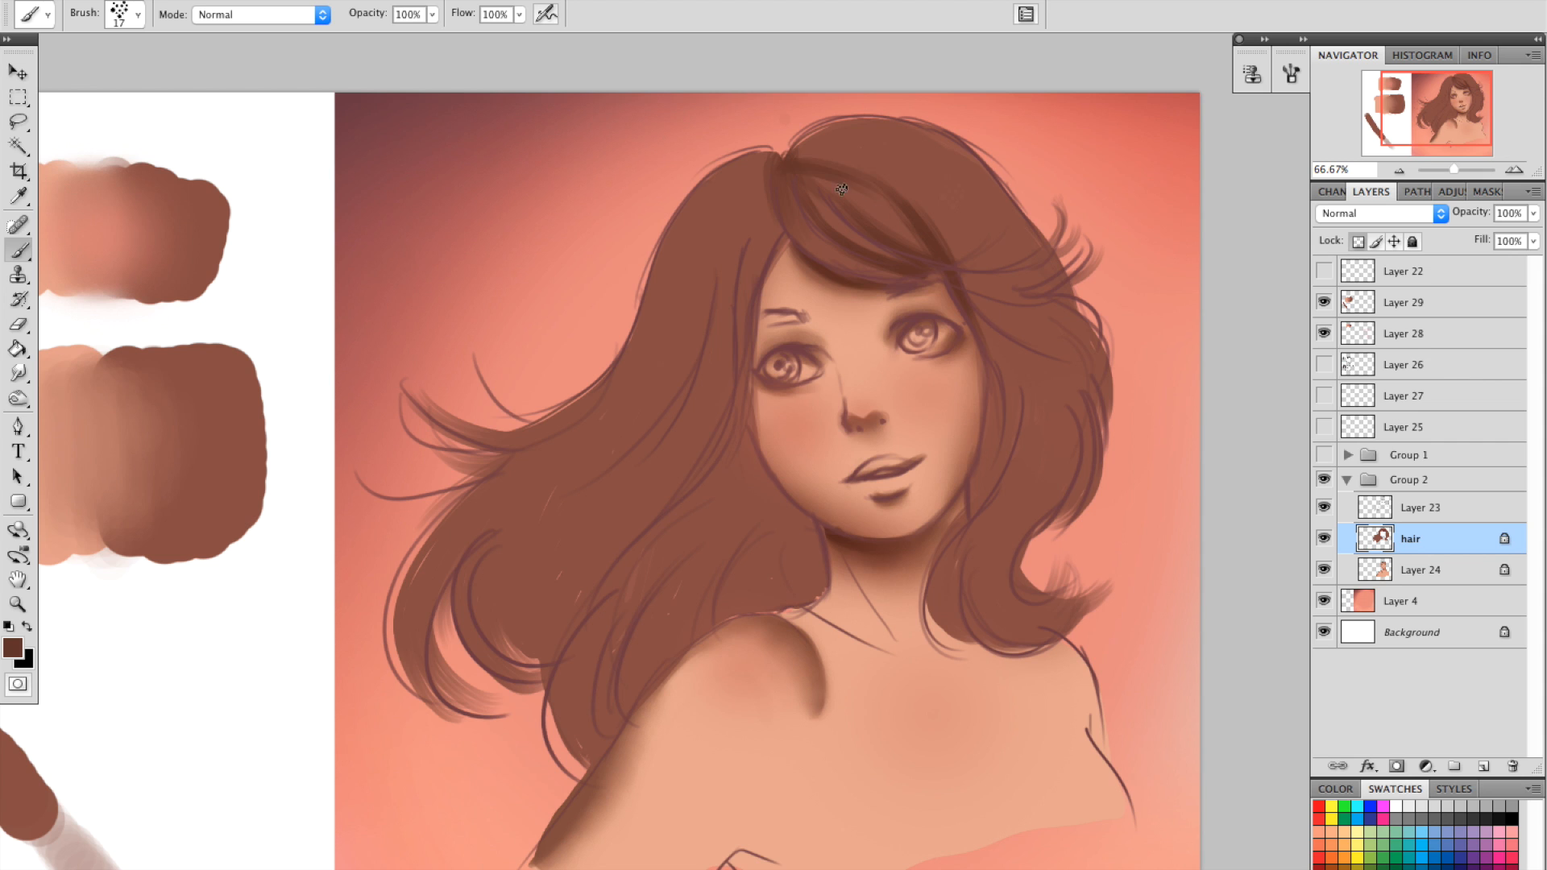
Adjust the brush size and blend sampled browns over the upper strands of the bangs near the parting.
key("i")
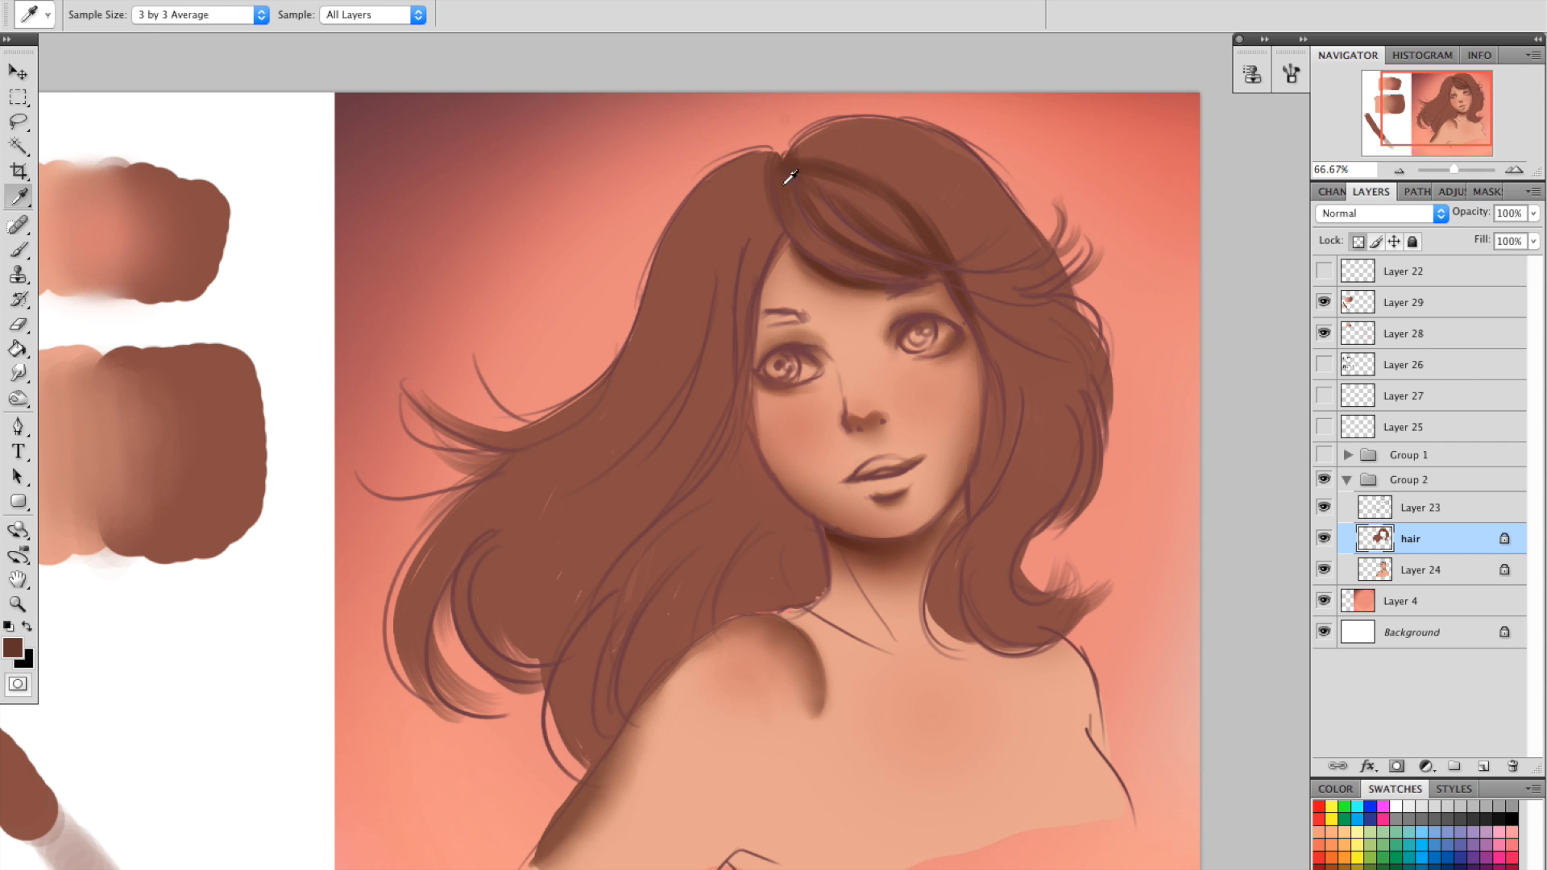
key("b")
right_click(746, 169)
left_click(809, 199)
left_click(780, 141)
key("i")
key("b")
left_click(834, 171, "alt")
left_click_drag(819, 164, 905, 203)
left_click(862, 143, "alt")
mouse_move(823, 157)
left_mouse_down()
mouse_move(955, 226)
mouse_move(809, 161)
mouse_move(895, 198)
mouse_move(927, 190)
mouse_move(800, 151)
mouse_move(867, 199)
left_mouse_up()
Brush sampled brown across the crown above the bangs, and enlarge the brush to 26 px.
left_click(827, 154, "alt")
left_click(902, 151, "alt")
mouse_move(799, 141)
left_mouse_down()
mouse_move(916, 175)
mouse_move(975, 224)
left_mouse_up()
right_click(875, 114)
left_click(898, 150)
left_click(909, 96)
left_click(905, 246, "alt")
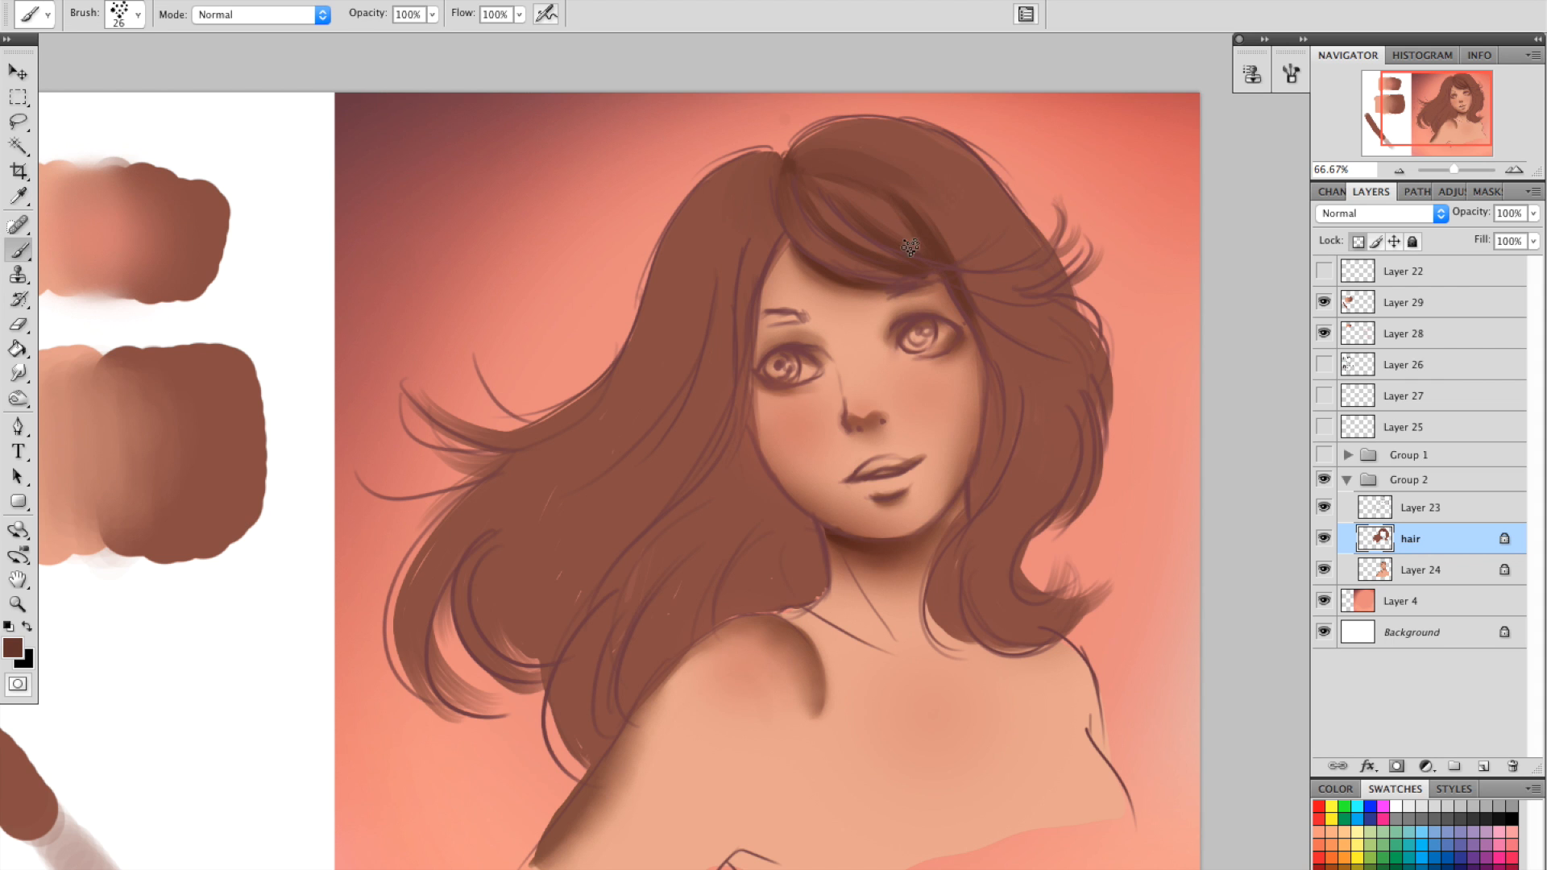
left_click(843, 166, "alt")
Set the brush to 16 px and sample shadow and mid browns from the bangs.
left_click(1514, 170)
key("h")
mouse_move(1034, 180)
left_mouse_down()
mouse_move(988, 300)
mouse_move(947, 302)
mouse_move(928, 325)
left_mouse_up()
right_click(761, 256)
left_click(778, 235)
key("b")
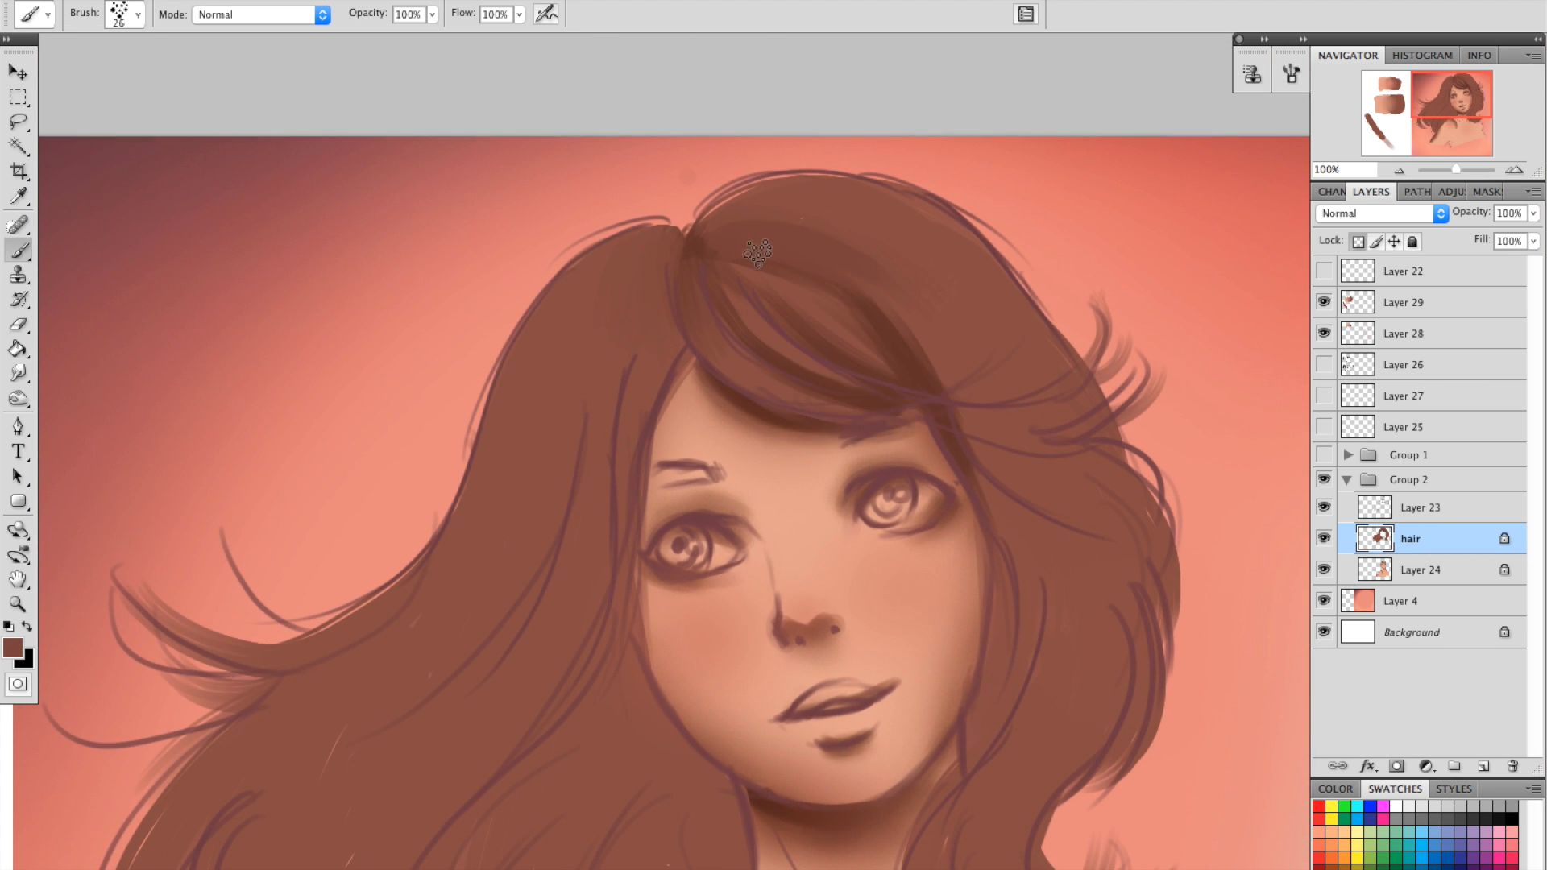
right_click(757, 250)
type("16")
key("Return")
left_click(870, 378, "alt")
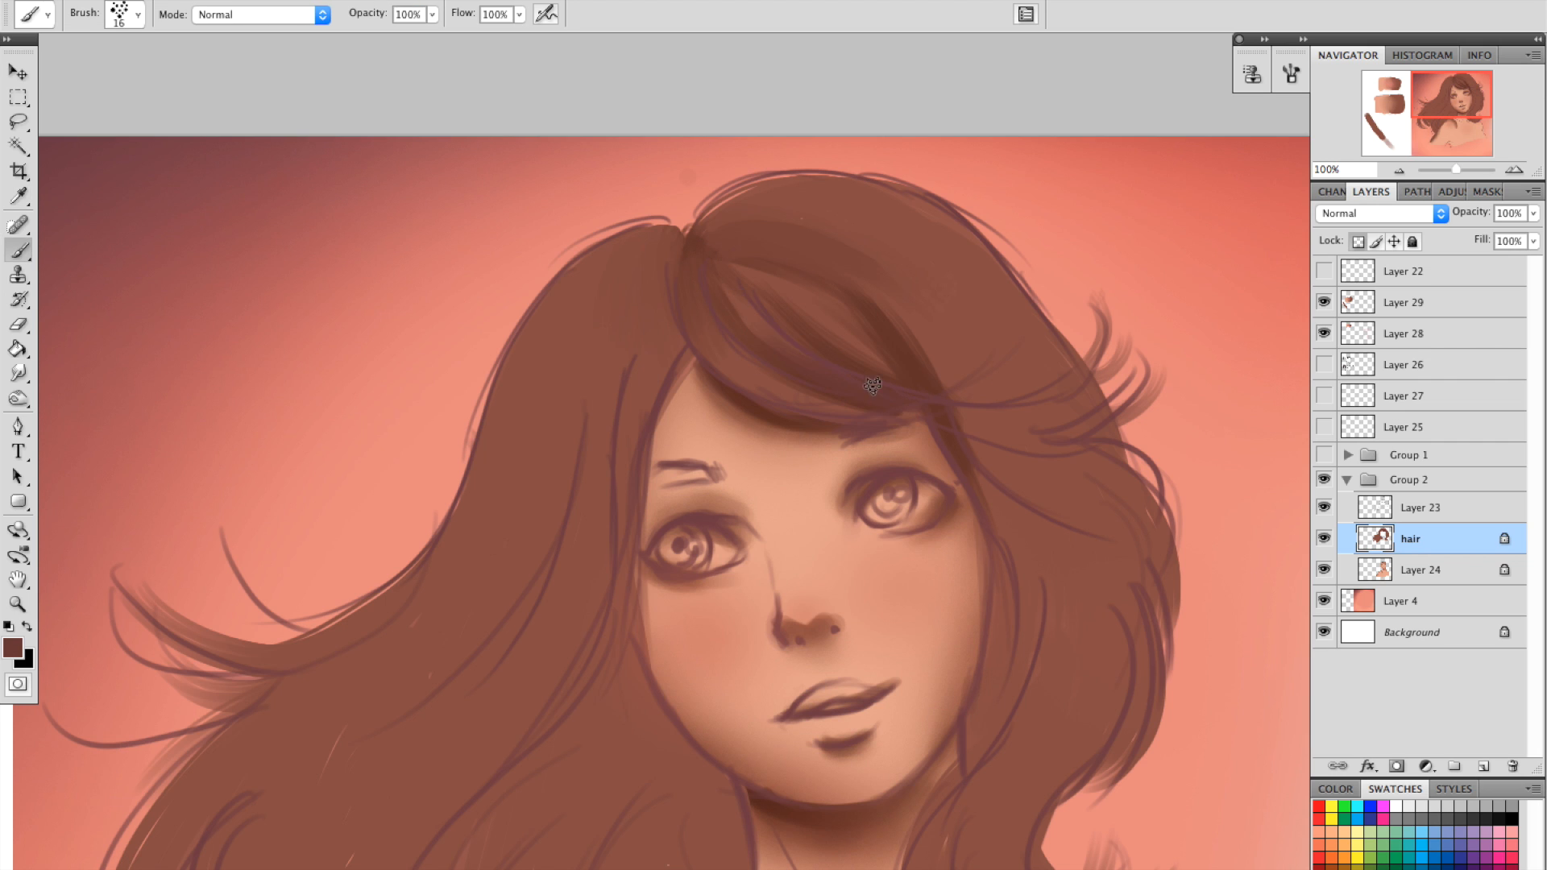
left_click(745, 290, "alt")
Hide the Layer 23 line art and shade the bangs' inner edge from the parting down to the forehead with sampled browns.
left_click(1323, 507)
left_click(699, 261, "alt")
left_click_drag(696, 268, 727, 379)
left_click(748, 405, "alt")
mouse_move(687, 307)
left_mouse_down()
mouse_move(722, 382)
mouse_move(763, 411)
left_mouse_up()
left_click(922, 384, "alt")
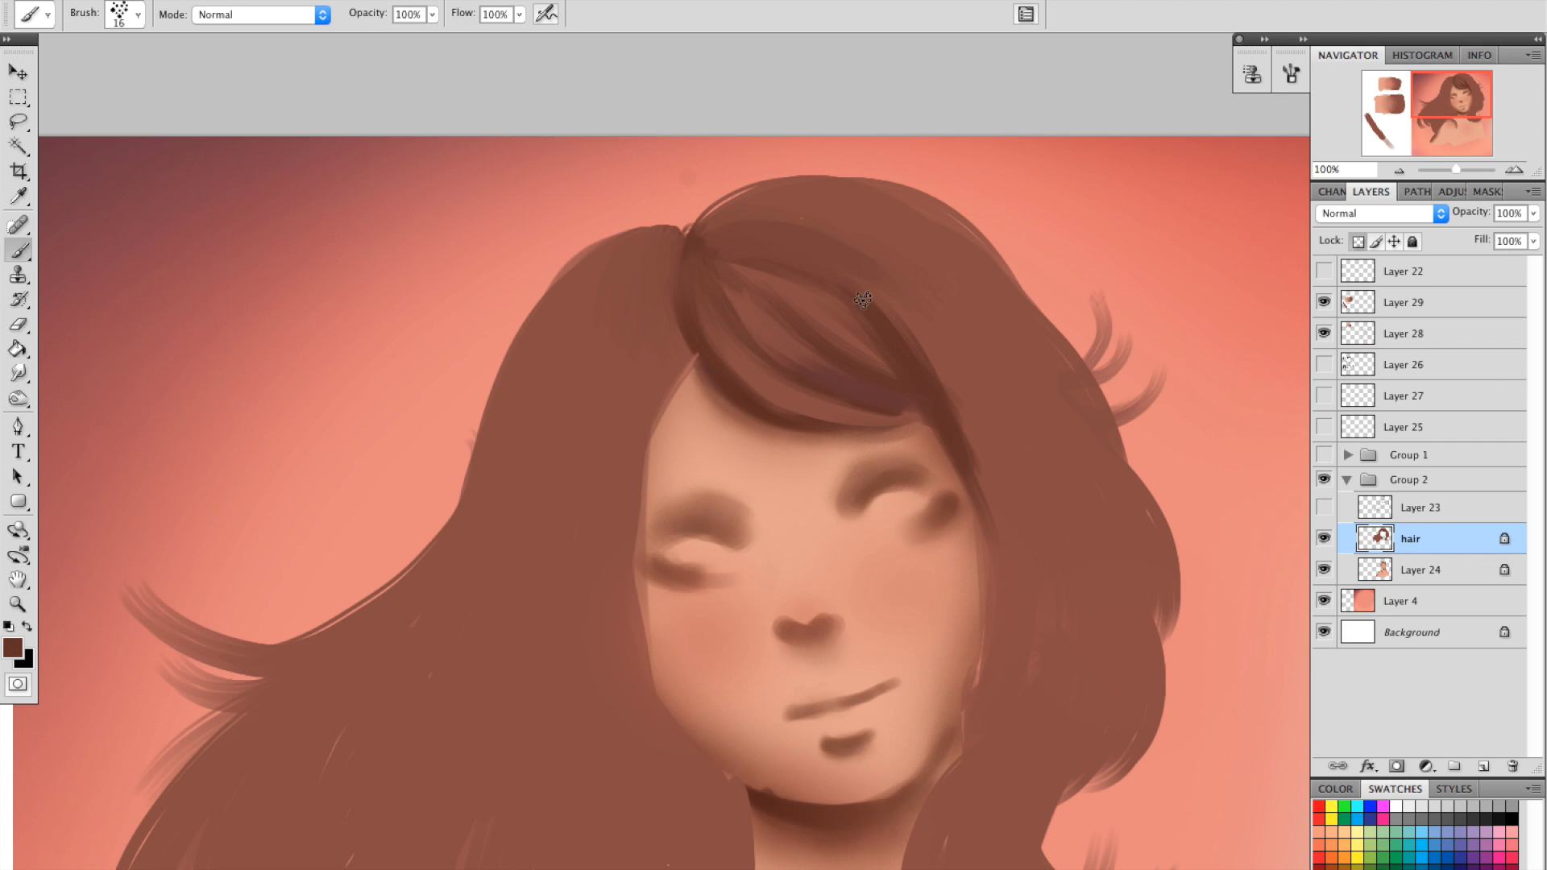
Pick a much darker brown as the foreground color and reduce the brush to 10 px.
left_click(9, 650)
left_click(1193, 658)
key("Return")
right_click(894, 343)
left_click(925, 382)
left_click(911, 328)
Deepen the shadows along the bangs' outer edge and at the parting with thin dark brown strokes.
left_click_drag(920, 413, 870, 319)
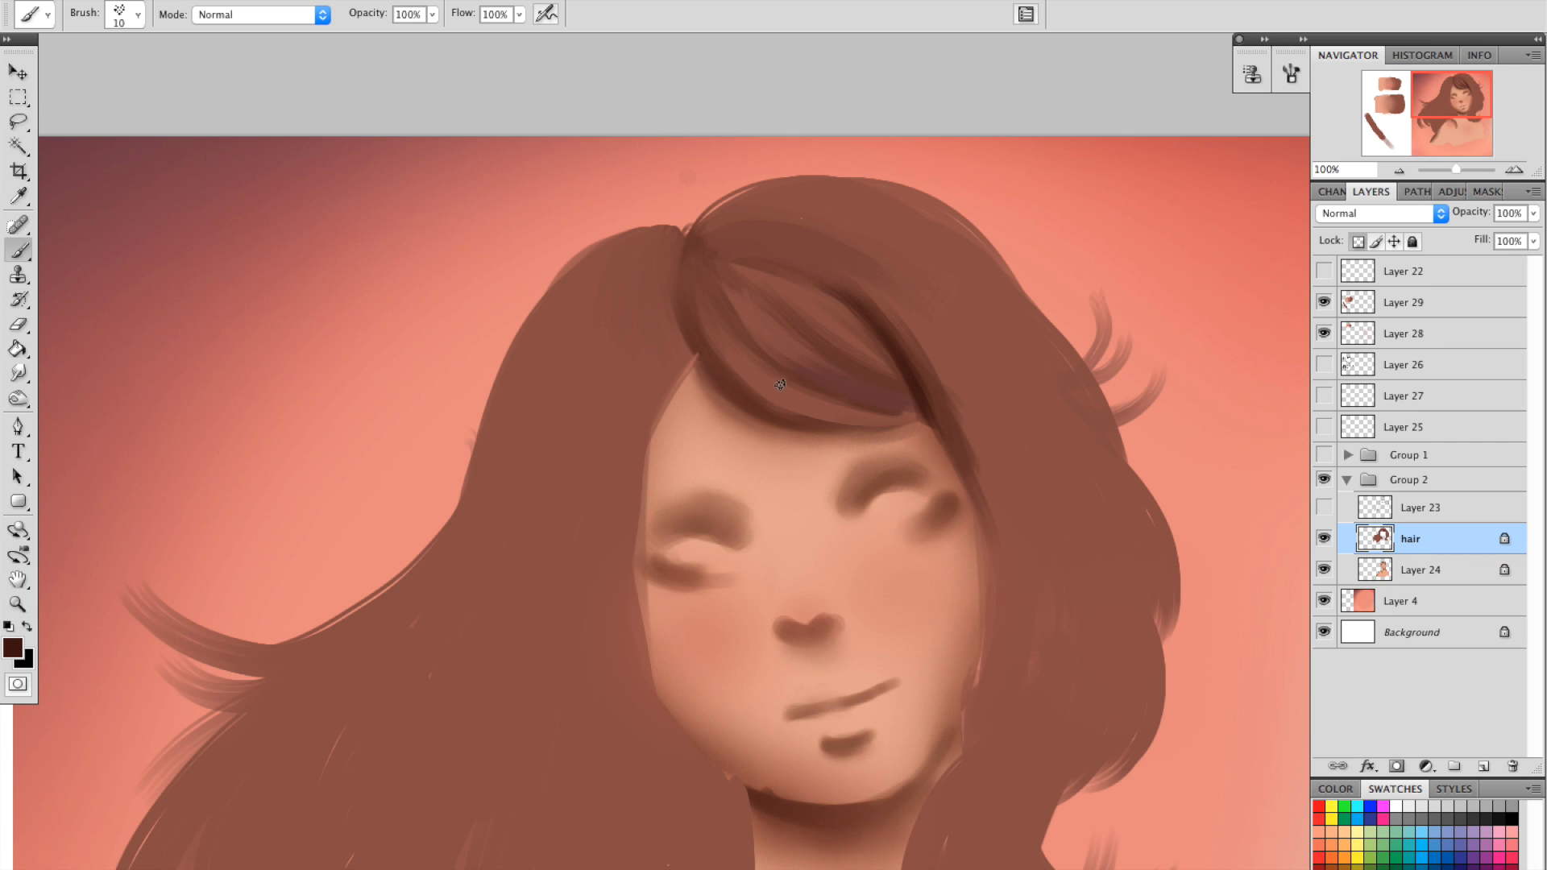
mouse_move(690, 259)
left_mouse_down()
mouse_move(698, 332)
mouse_move(680, 280)
left_mouse_up()
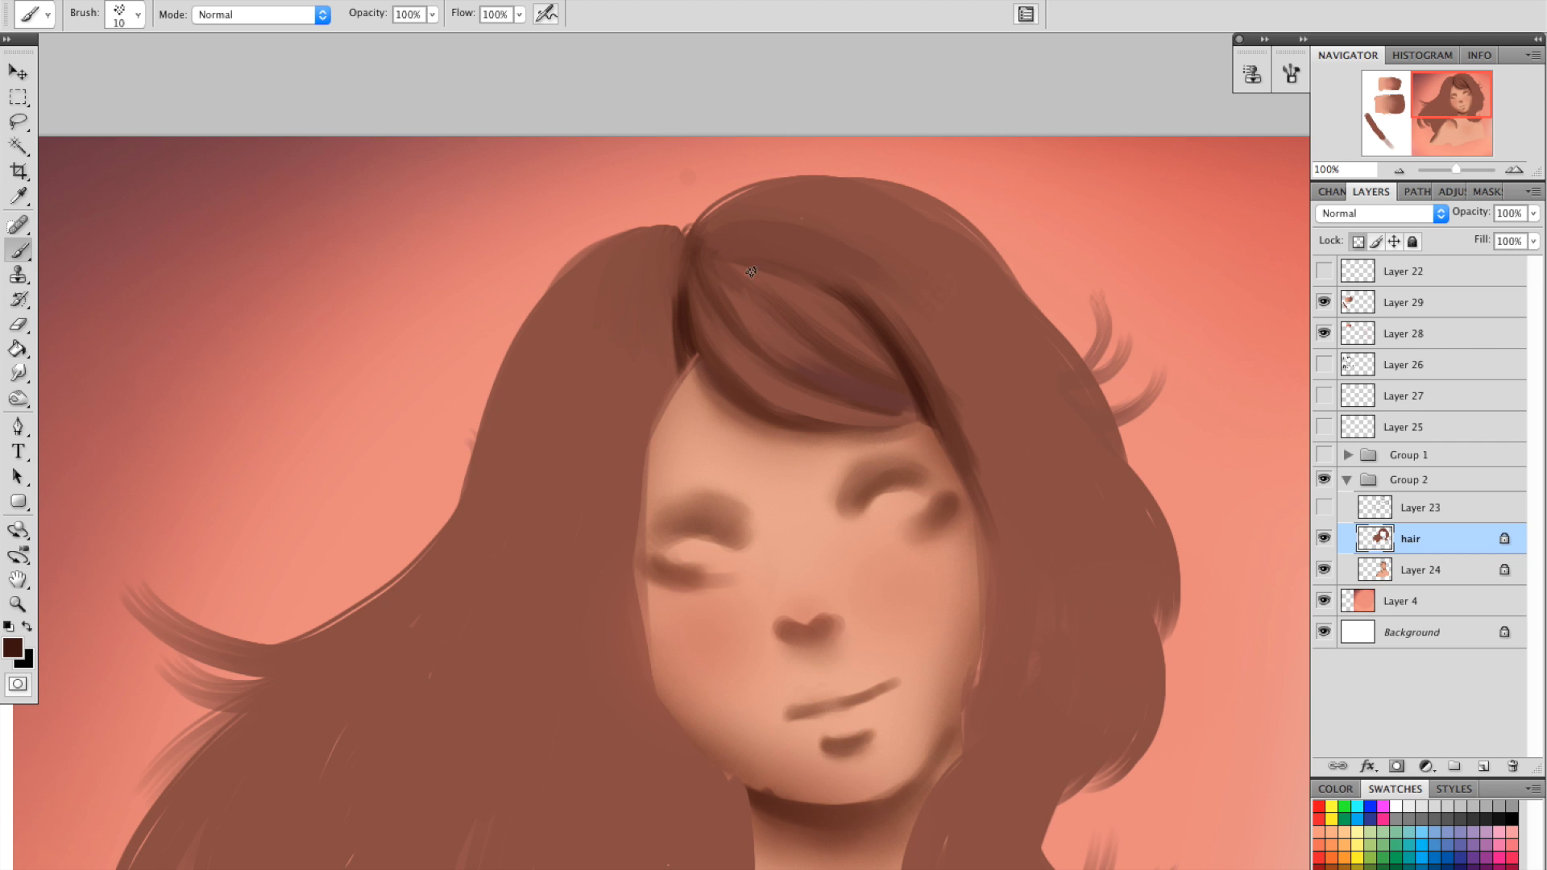
mouse_move(714, 249)
left_mouse_down()
mouse_move(816, 321)
mouse_move(697, 248)
mouse_move(761, 274)
left_mouse_up()
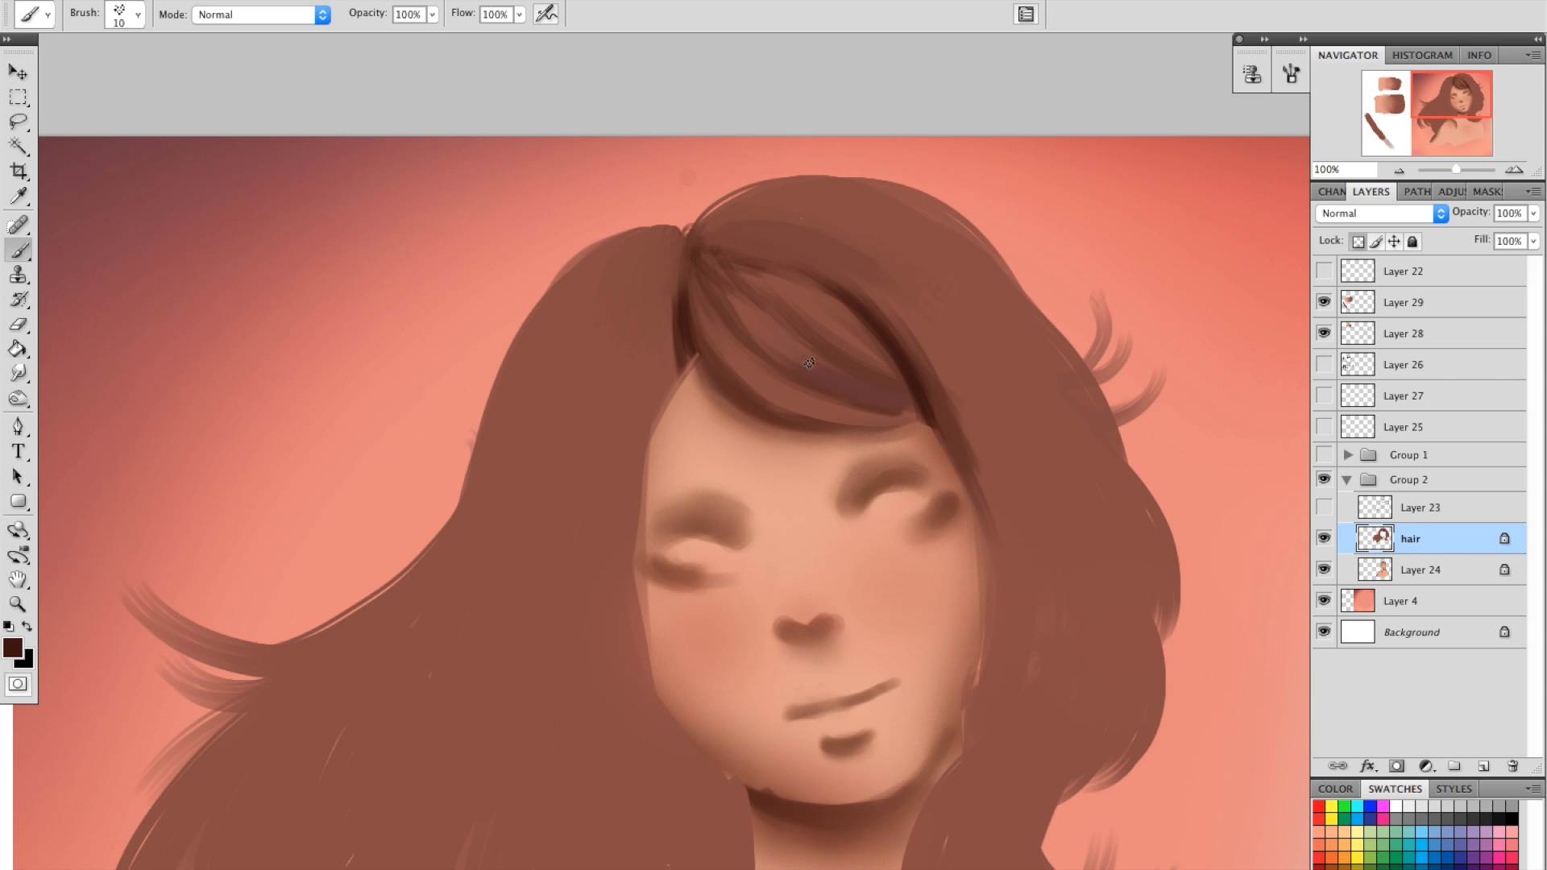
Sample the hair brown, lighten it in the color picker, paint soft highlights on the bangs, and resample brown for blending.
left_click(779, 322, "alt")
left_click(16, 646)
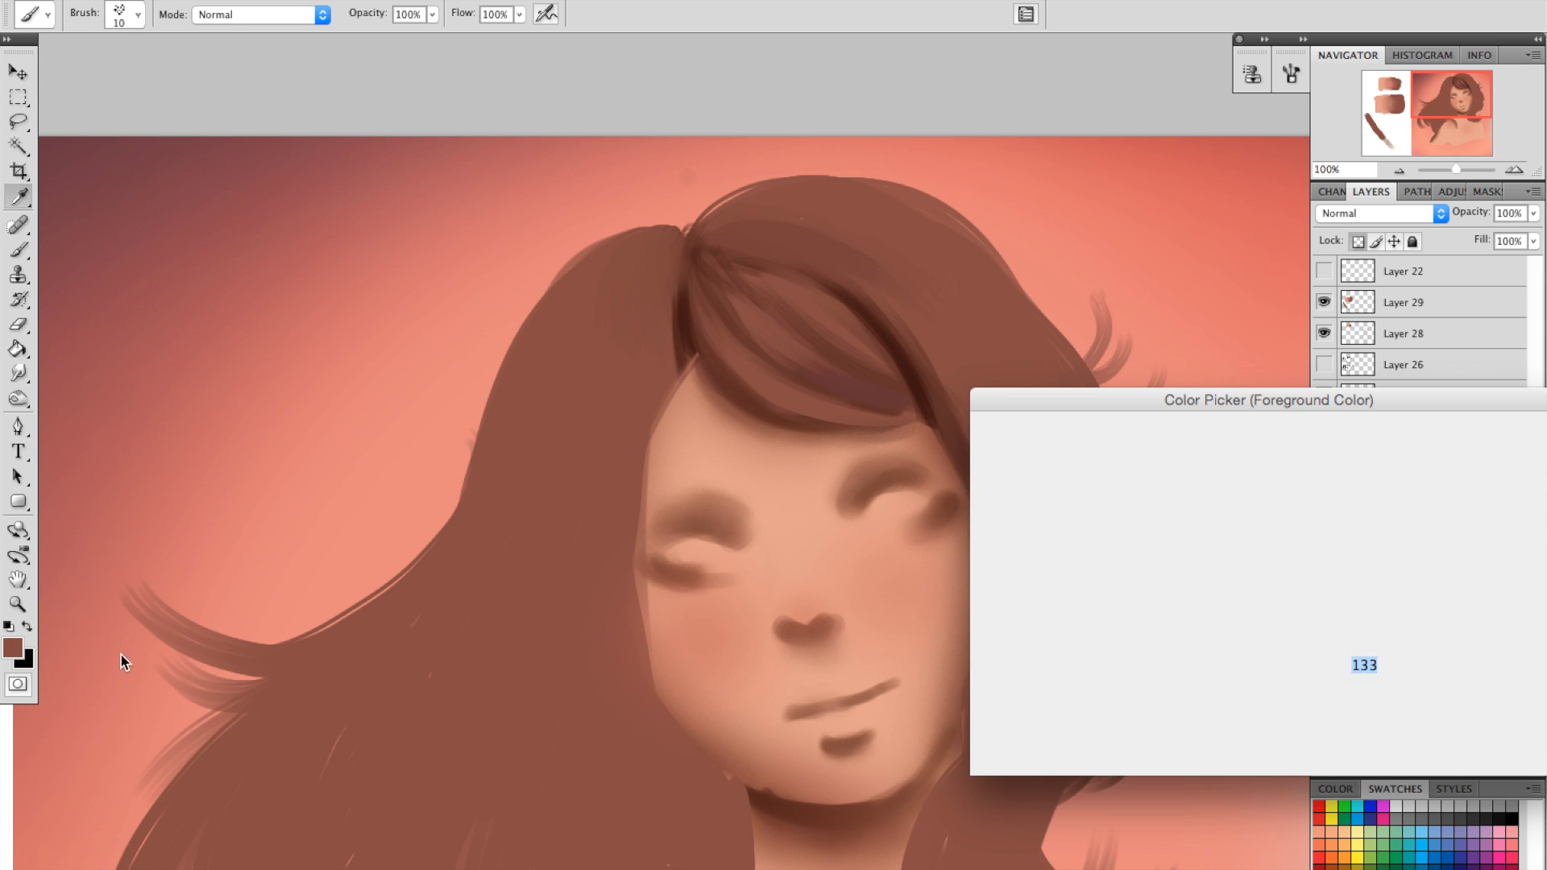
left_click_drag(1105, 554, 1096, 530)
key("Return")
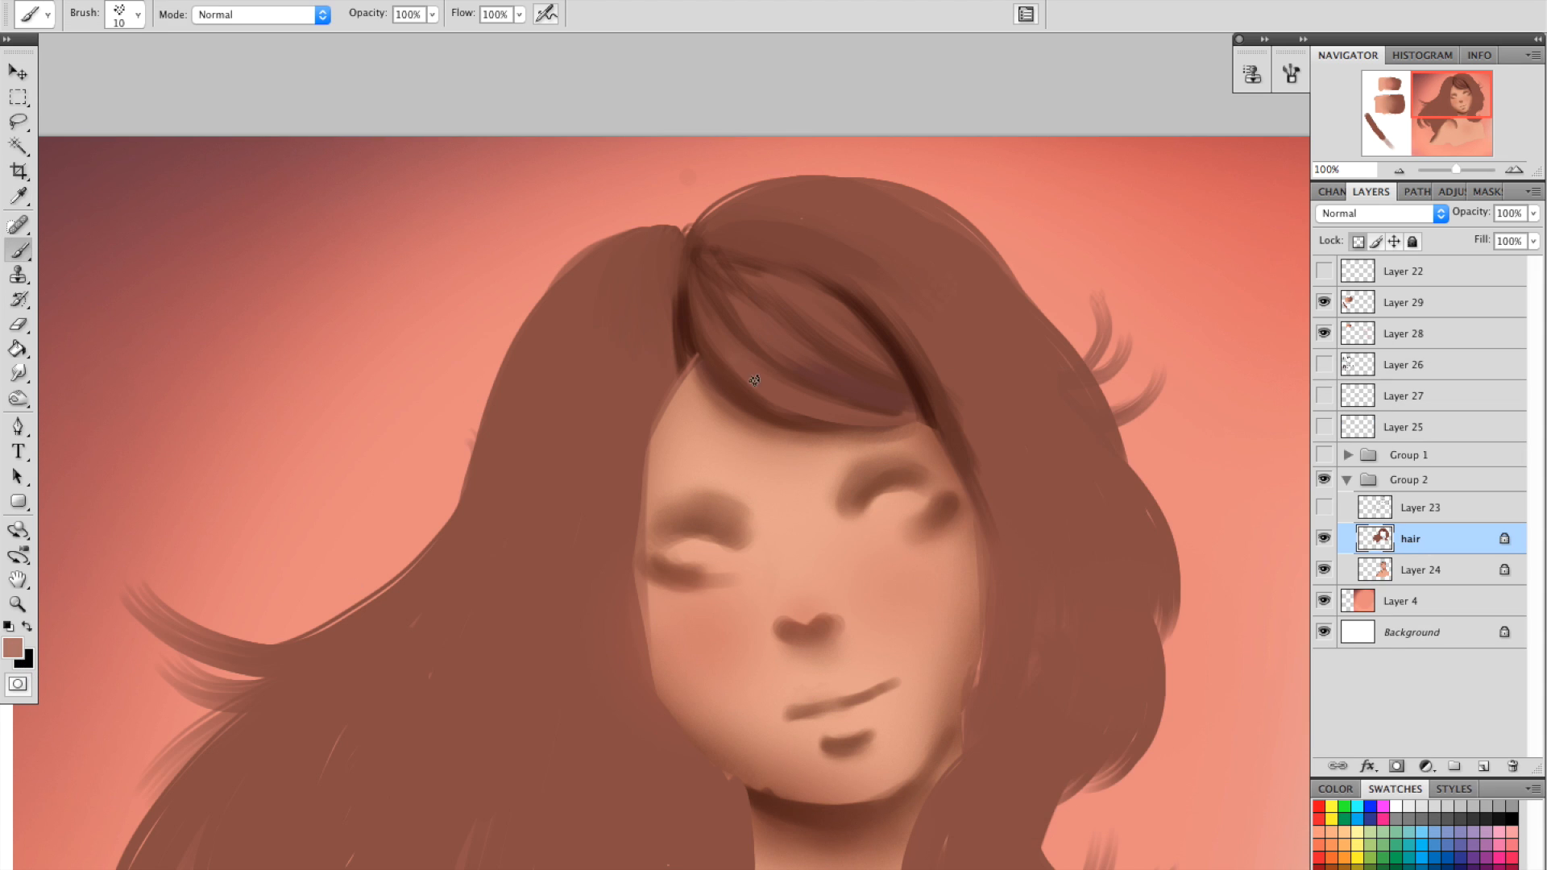
left_click(781, 330, "alt")
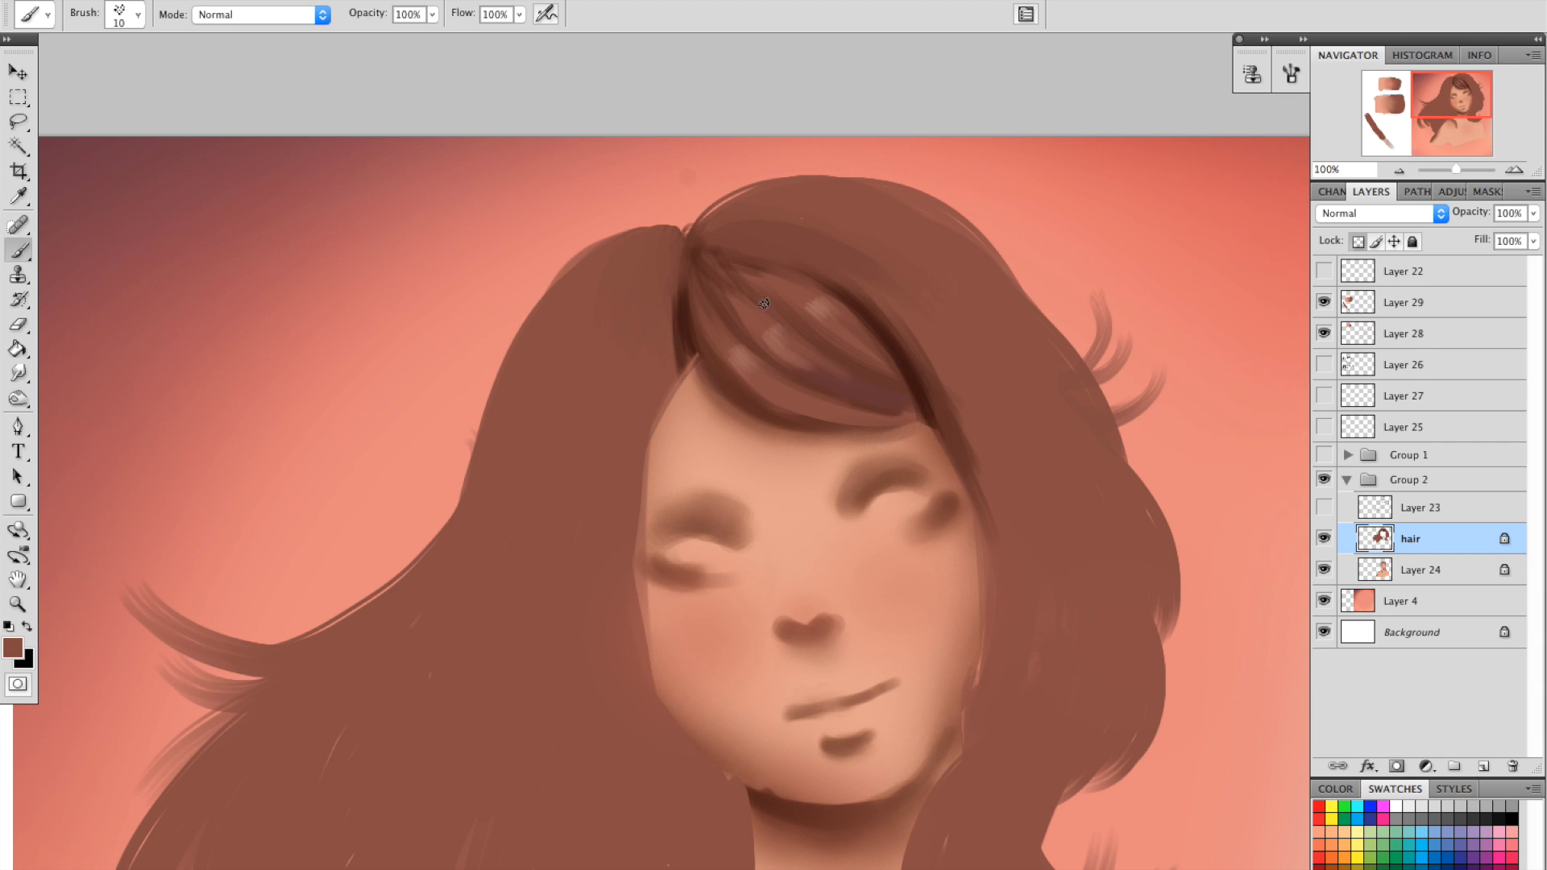
Sample dark and mid browns from the bangs and soften the transitions between their highlights and shadows.
left_click(906, 354, "alt")
mouse_move(825, 403)
left_mouse_down()
mouse_move(914, 418)
mouse_move(845, 413)
mouse_move(775, 377)
left_mouse_up()
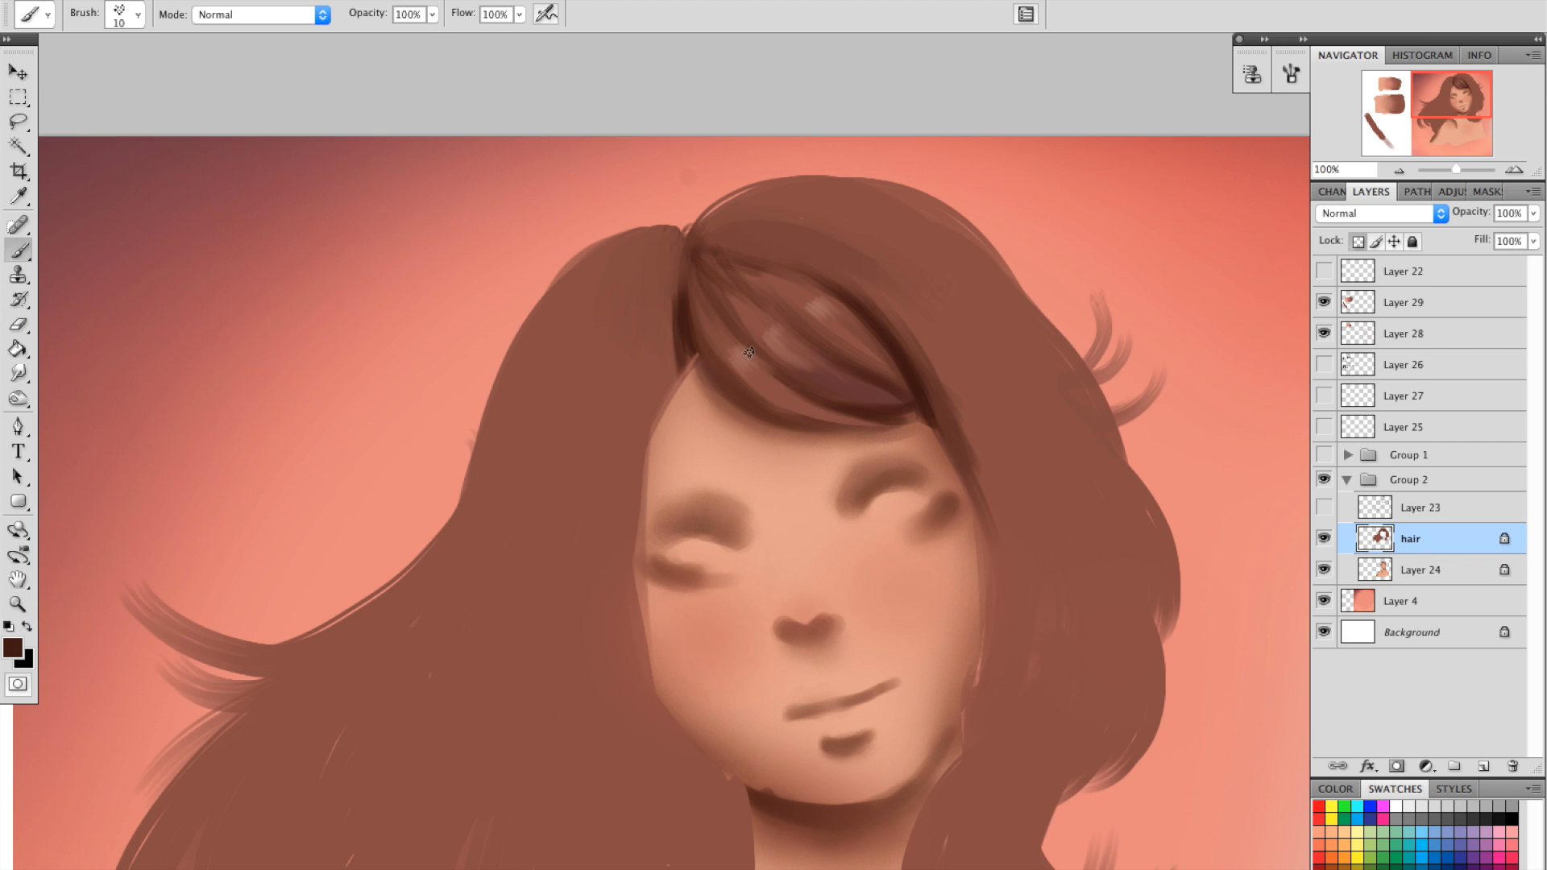
left_click(789, 375, "alt")
left_click(770, 371, "alt")
left_click(845, 410, "alt")
mouse_move(767, 371)
left_mouse_down()
mouse_move(860, 415)
mouse_move(845, 414)
left_mouse_up()
left_click(895, 373, "alt")
Sample brown near the parting and paint a shadow strand sweeping from the parting over the crown.
left_click(732, 252, "alt")
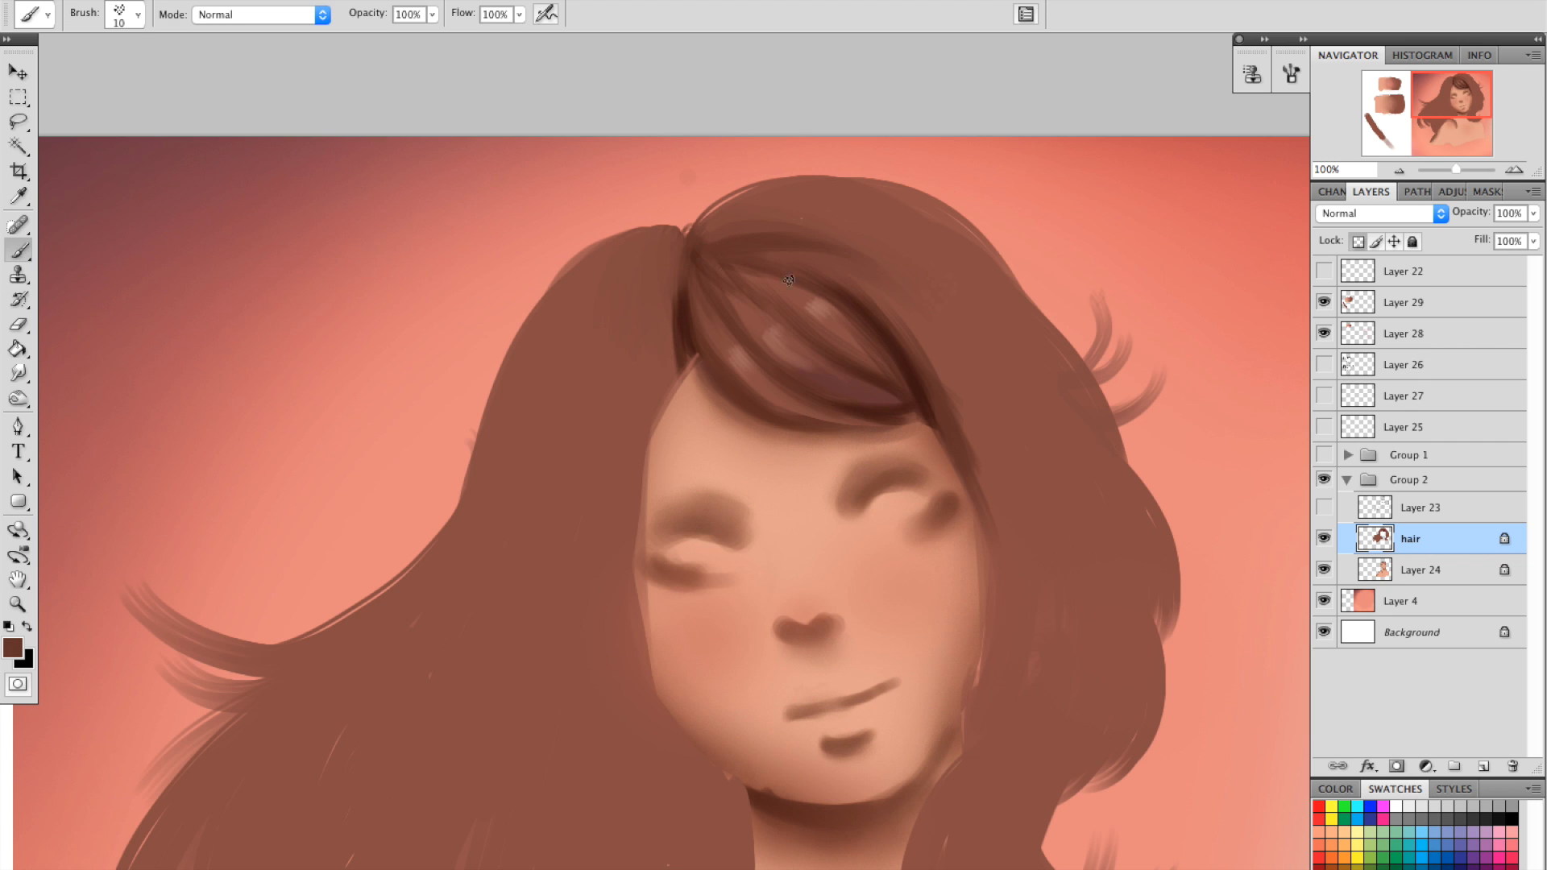
left_click_drag(965, 360, 971, 364)
left_click(732, 251, "alt")
left_click_drag(691, 249, 751, 203)
left_click(1385, 130)
key("i")
left_click_drag(1031, 348, 330, 838)
left_click_drag(893, 402, 899, 403)
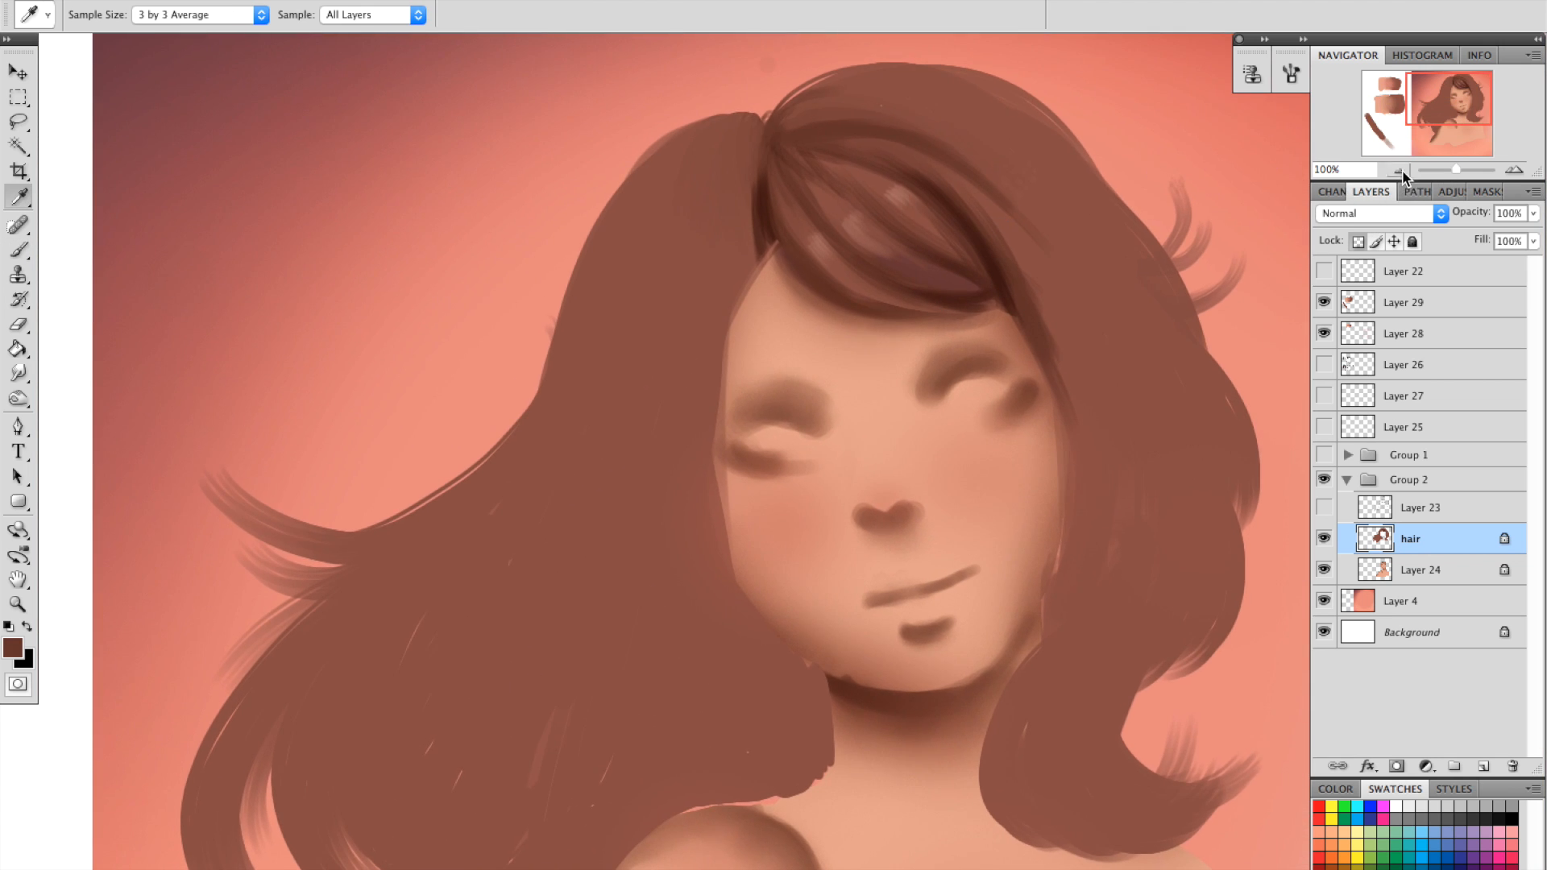
Show the Layer 23 line art and paint darker strands along its lines where the bangs meet the side hair.
left_click(1399, 171)
scroll(862, 335, "right", 2)
key("b")
right_click(947, 266)
left_click(1011, 308)
left_click(1012, 263)
left_click(1323, 508)
mouse_move(882, 355)
left_mouse_down()
mouse_move(949, 442)
mouse_move(984, 439)
left_mouse_up()
left_click_drag(891, 401, 919, 518)
left_click_drag(904, 435, 912, 548)
Set the brush to 15 px and shade the long side lock beside the cheek down to its curled end.
right_click(883, 376)
left_click(918, 423)
left_click(920, 355)
left_click(915, 348, "alt")
left_click_drag(884, 353, 941, 413)
left_click(911, 445, "alt")
mouse_move(916, 549)
left_mouse_down()
mouse_move(873, 598)
mouse_move(855, 691)
left_mouse_up()
left_click_drag(995, 673, 936, 595)
left_click_drag(932, 615, 1013, 463)
mouse_move(1022, 487)
left_mouse_down()
mouse_move(989, 385)
mouse_move(898, 320)
left_mouse_up()
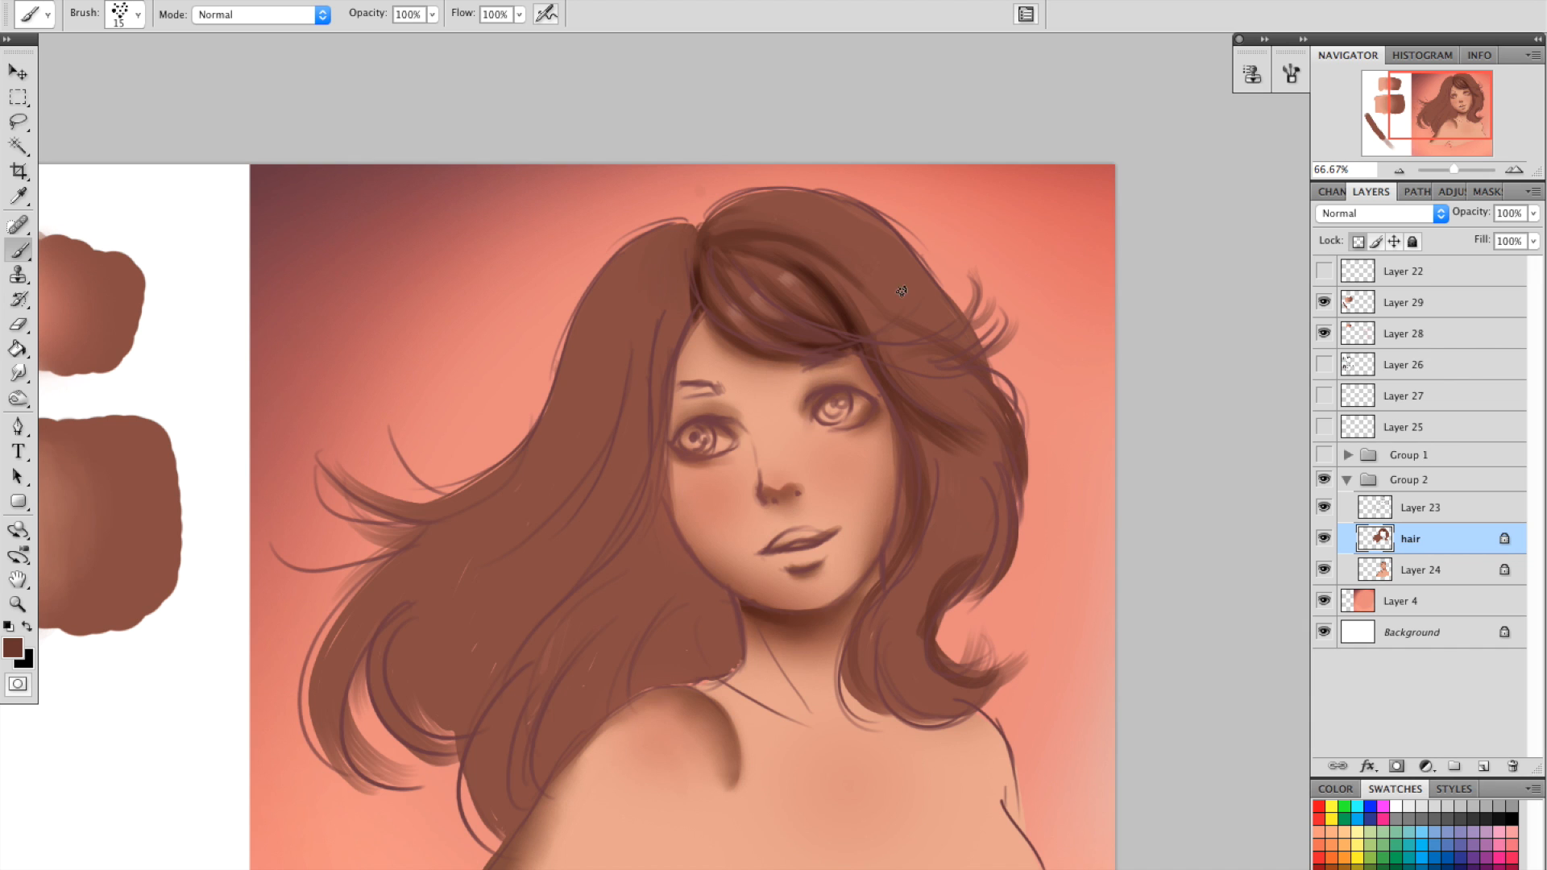
Hide the Layer 23 line art and blend the shadows beside the bangs with sampled browns, ending with a dark one.
left_click(1323, 507)
left_click(910, 399, "alt")
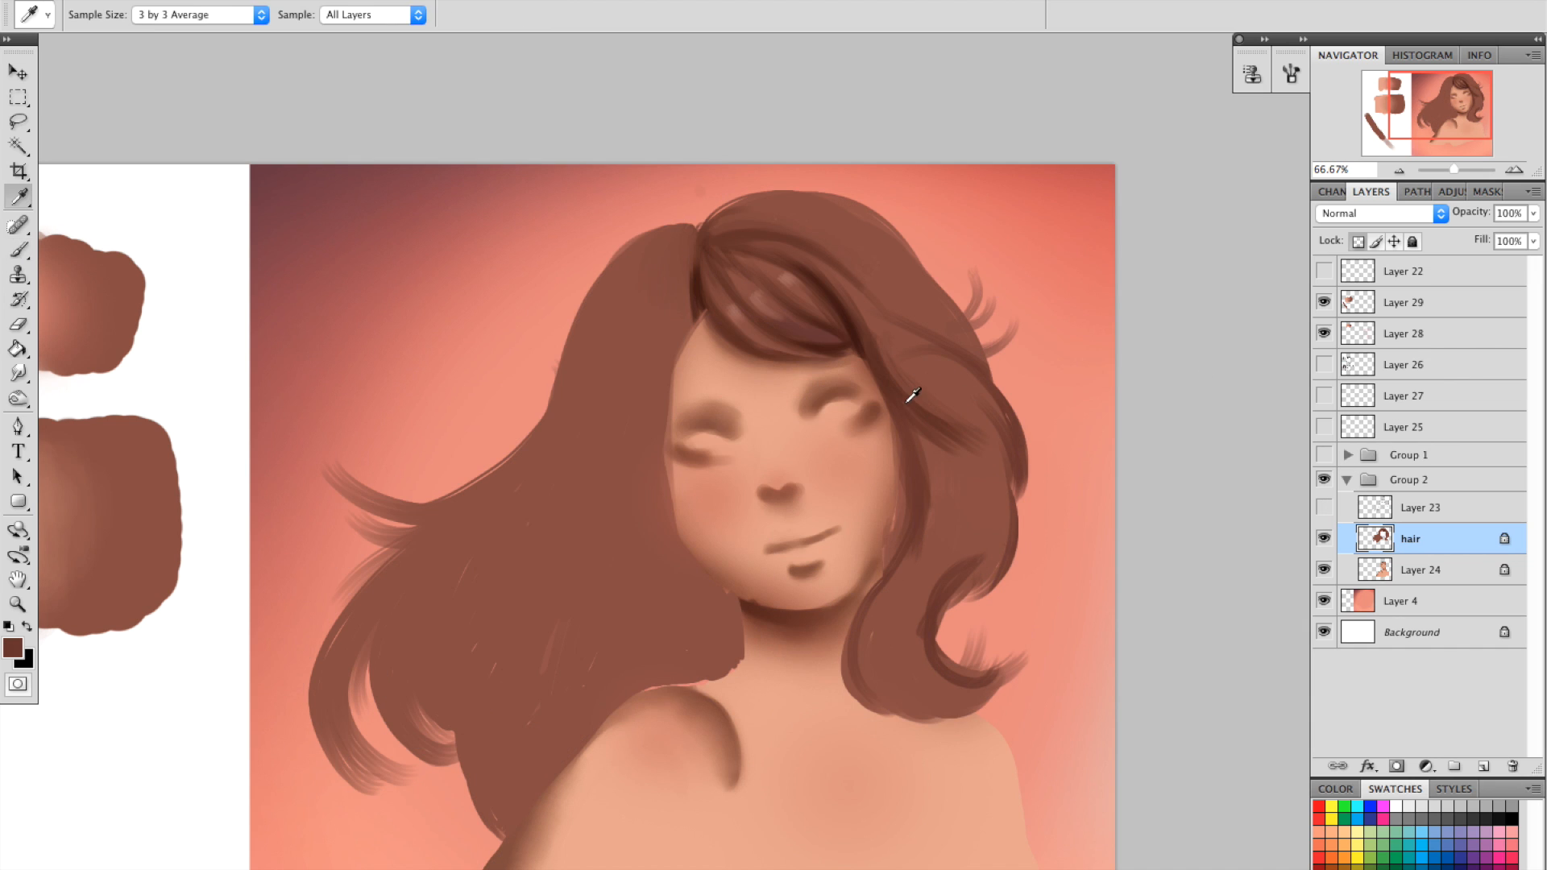
left_click(878, 340, "alt")
left_click(894, 336, "alt")
left_click_drag(875, 329, 923, 401)
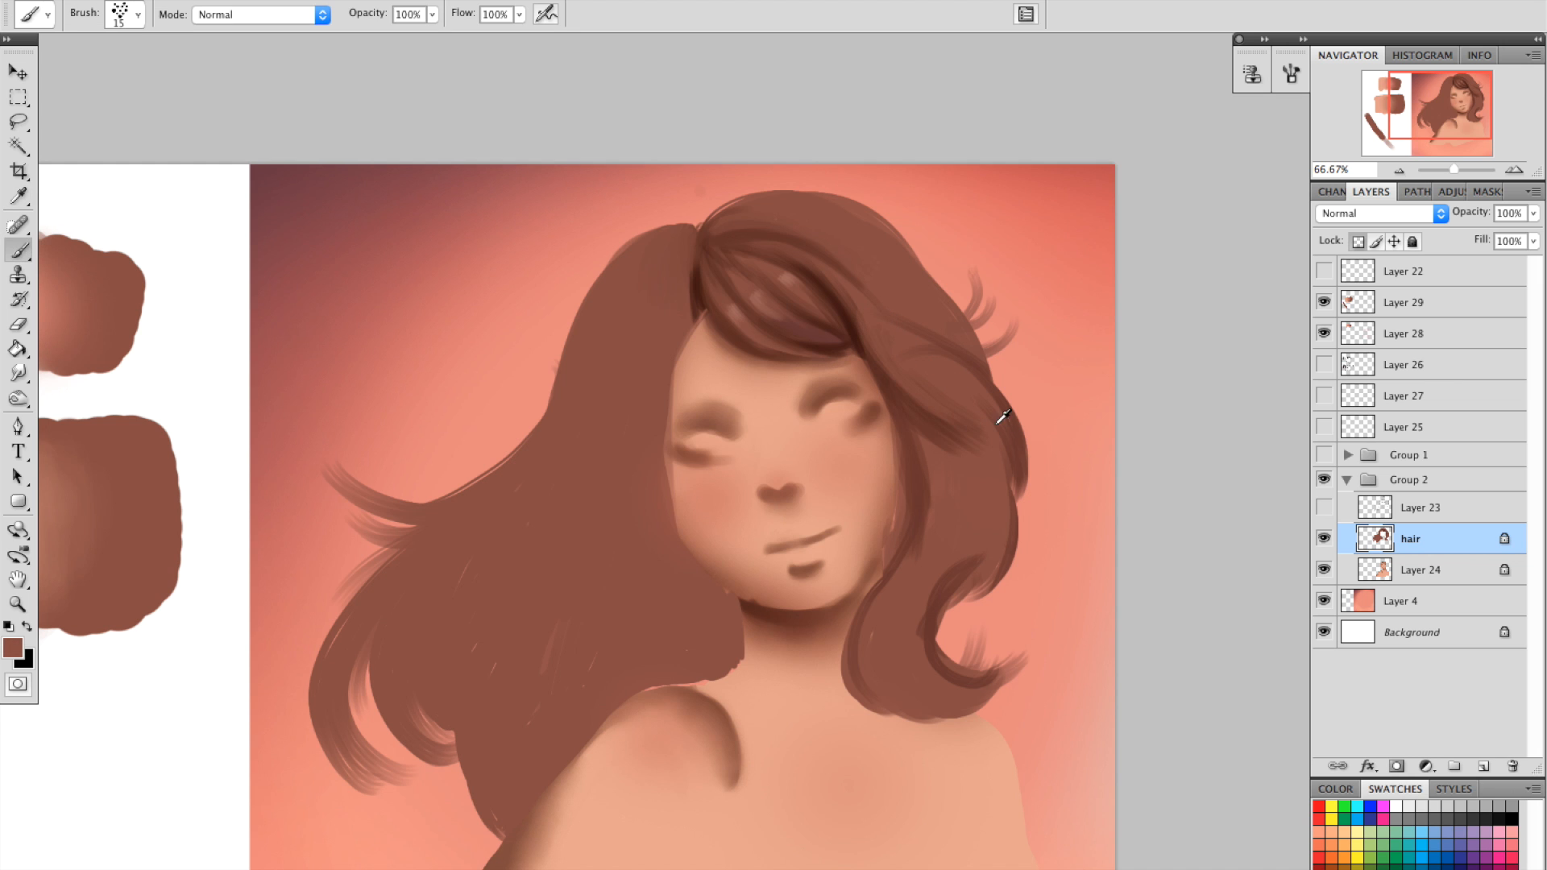
left_click_drag(1085, 456, 1095, 452)
left_click_drag(774, 559, 909, 503)
left_click(913, 218, "alt")
left_click_drag(934, 224, 952, 277)
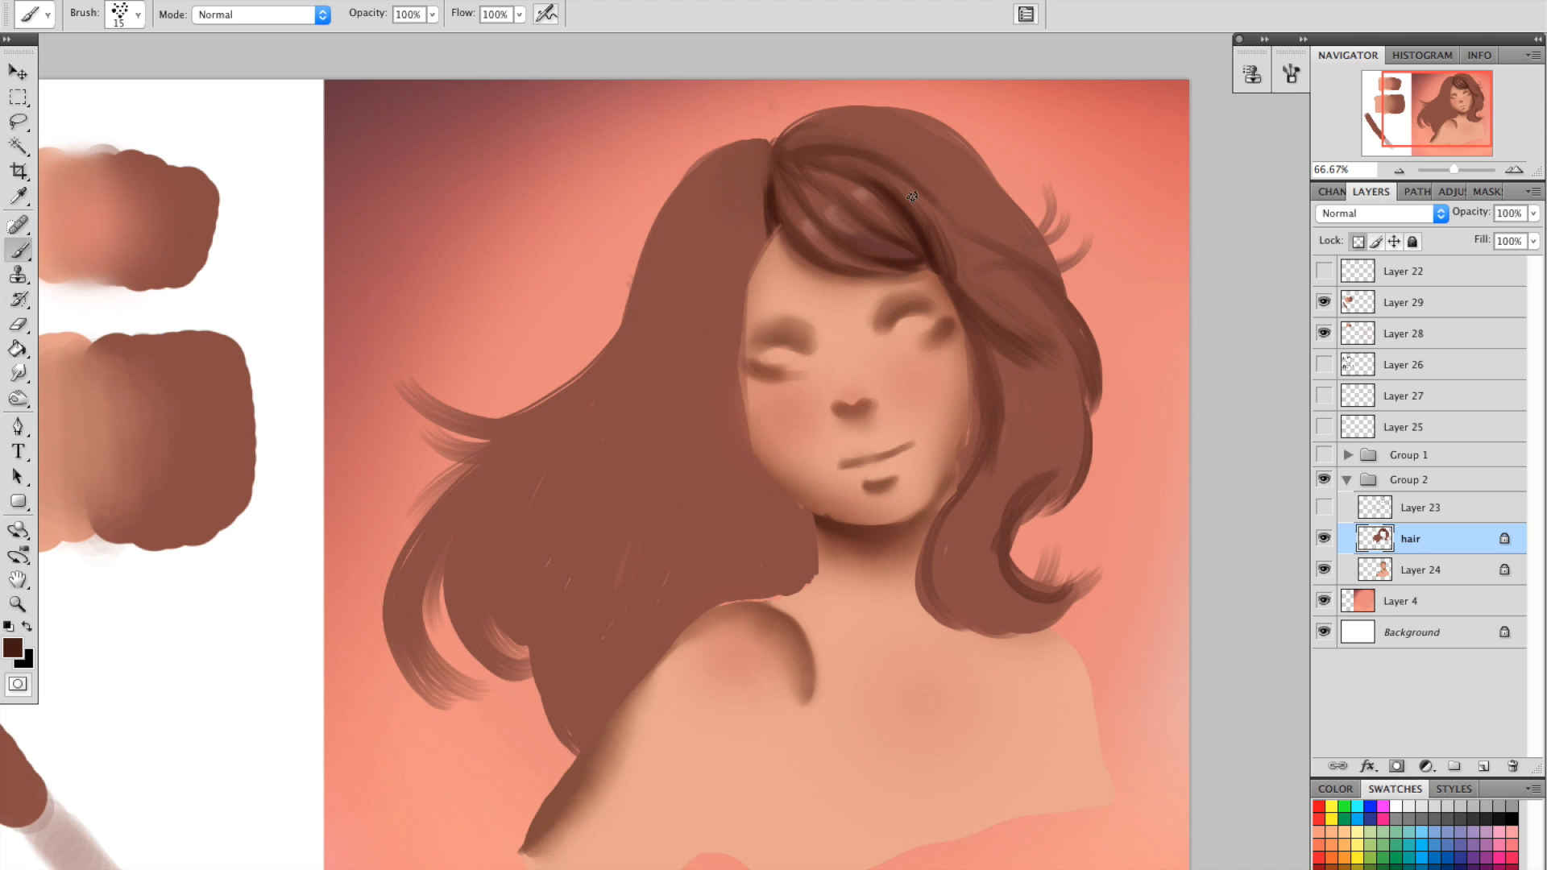
Paint dark strands from the parting down the hair on the far side of the face from the bangs.
mouse_move(769, 190)
left_mouse_down()
mouse_move(740, 342)
mouse_move(737, 216)
mouse_move(724, 309)
left_mouse_up()
mouse_move(755, 191)
left_mouse_down()
mouse_move(734, 227)
mouse_move(720, 375)
mouse_move(650, 409)
left_mouse_up()
left_click_drag(1087, 421, 1013, 418)
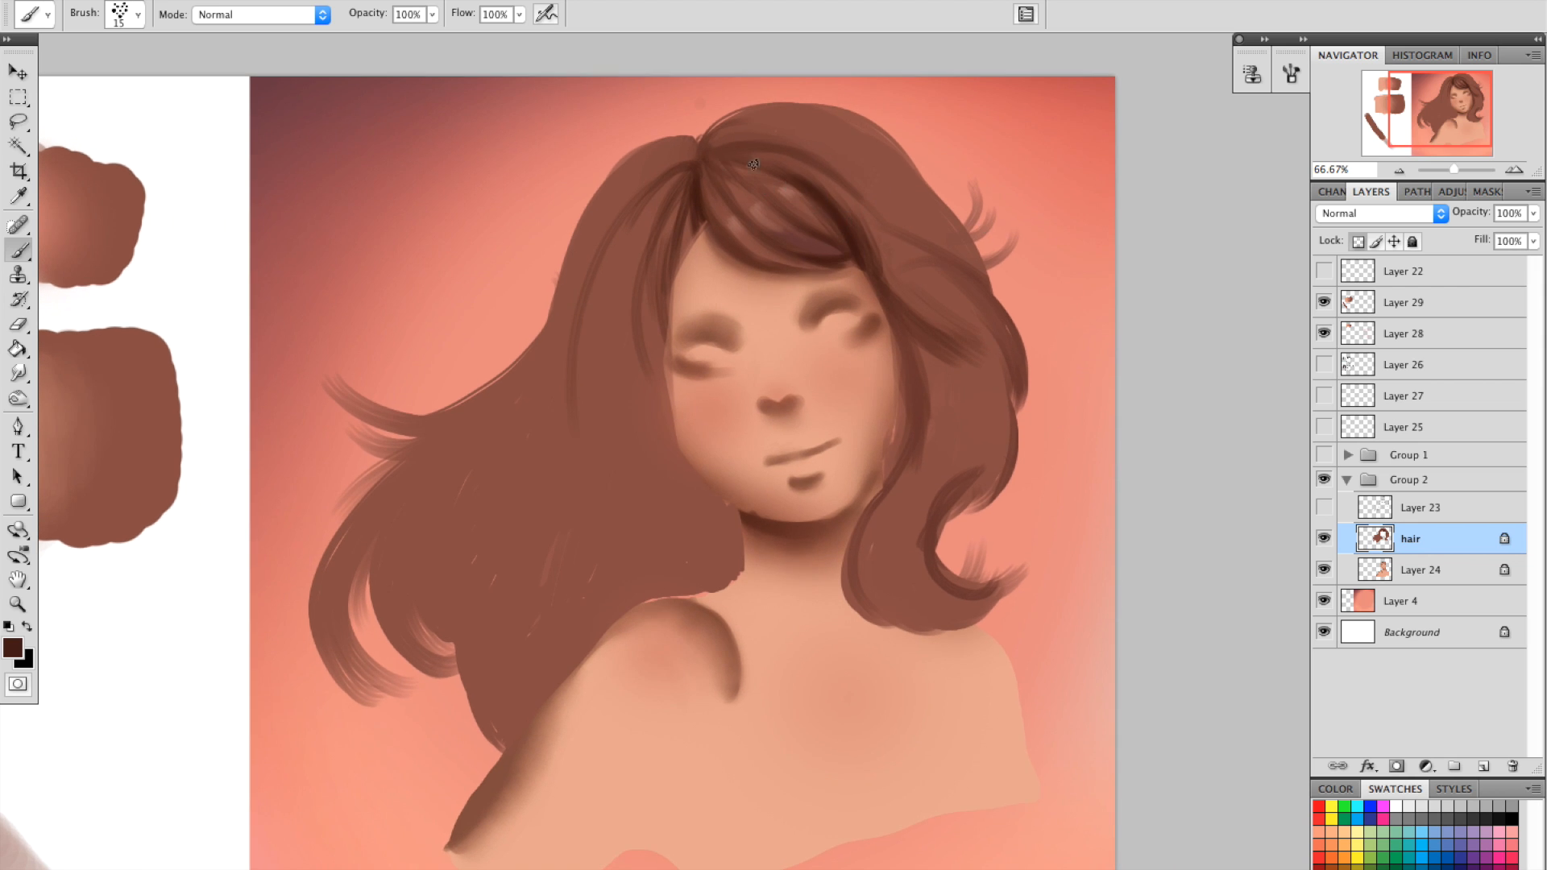
left_click(674, 200, "alt")
left_click_drag(676, 182, 636, 257)
Enlarge the brush to 44 px, sample a mid brown, and paint broad strokes around the parting and crown.
right_click(716, 267)
left_click(803, 158)
left_click(742, 142, "alt")
mouse_move(705, 158)
left_mouse_down()
mouse_move(807, 171)
mouse_move(890, 220)
left_mouse_up()
left_click_drag(823, 123, 590, 229)
left_click(719, 145, "alt")
left_click_drag(662, 163, 608, 226)
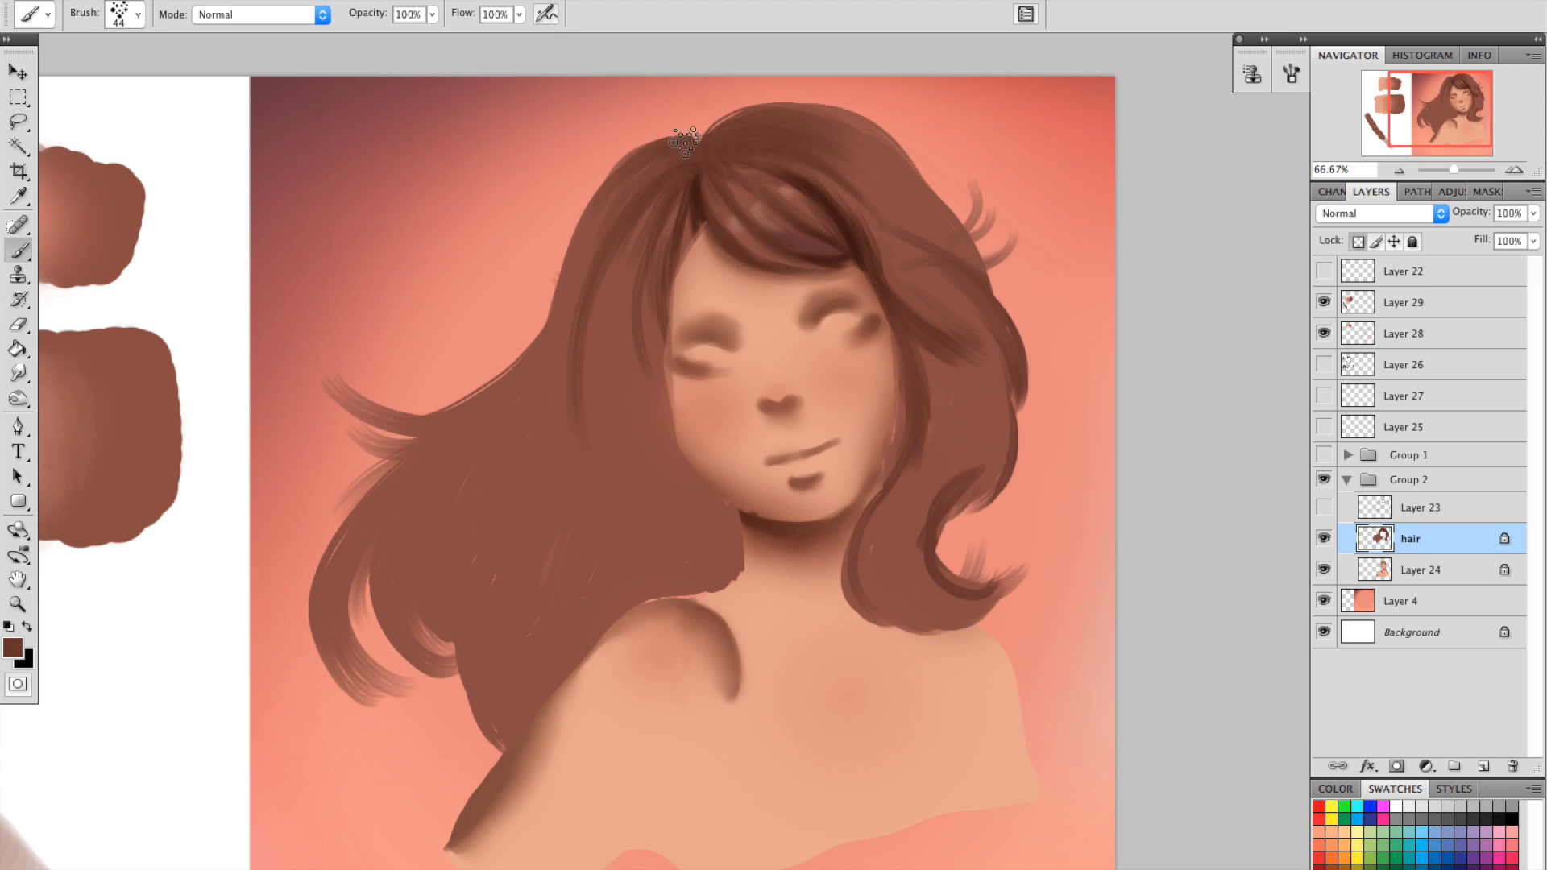
Extend the broad mid-brown shading from the crown through the side waves into the curl.
left_click_drag(802, 115, 890, 164)
mouse_move(969, 310)
left_mouse_down()
mouse_move(955, 254)
mouse_move(1007, 338)
left_mouse_up()
mouse_move(939, 213)
left_mouse_down()
mouse_move(983, 354)
mouse_move(983, 487)
mouse_move(915, 476)
mouse_move(926, 435)
mouse_move(942, 444)
left_mouse_up()
mouse_move(904, 546)
left_mouse_down()
mouse_move(953, 607)
mouse_move(926, 564)
left_mouse_up()
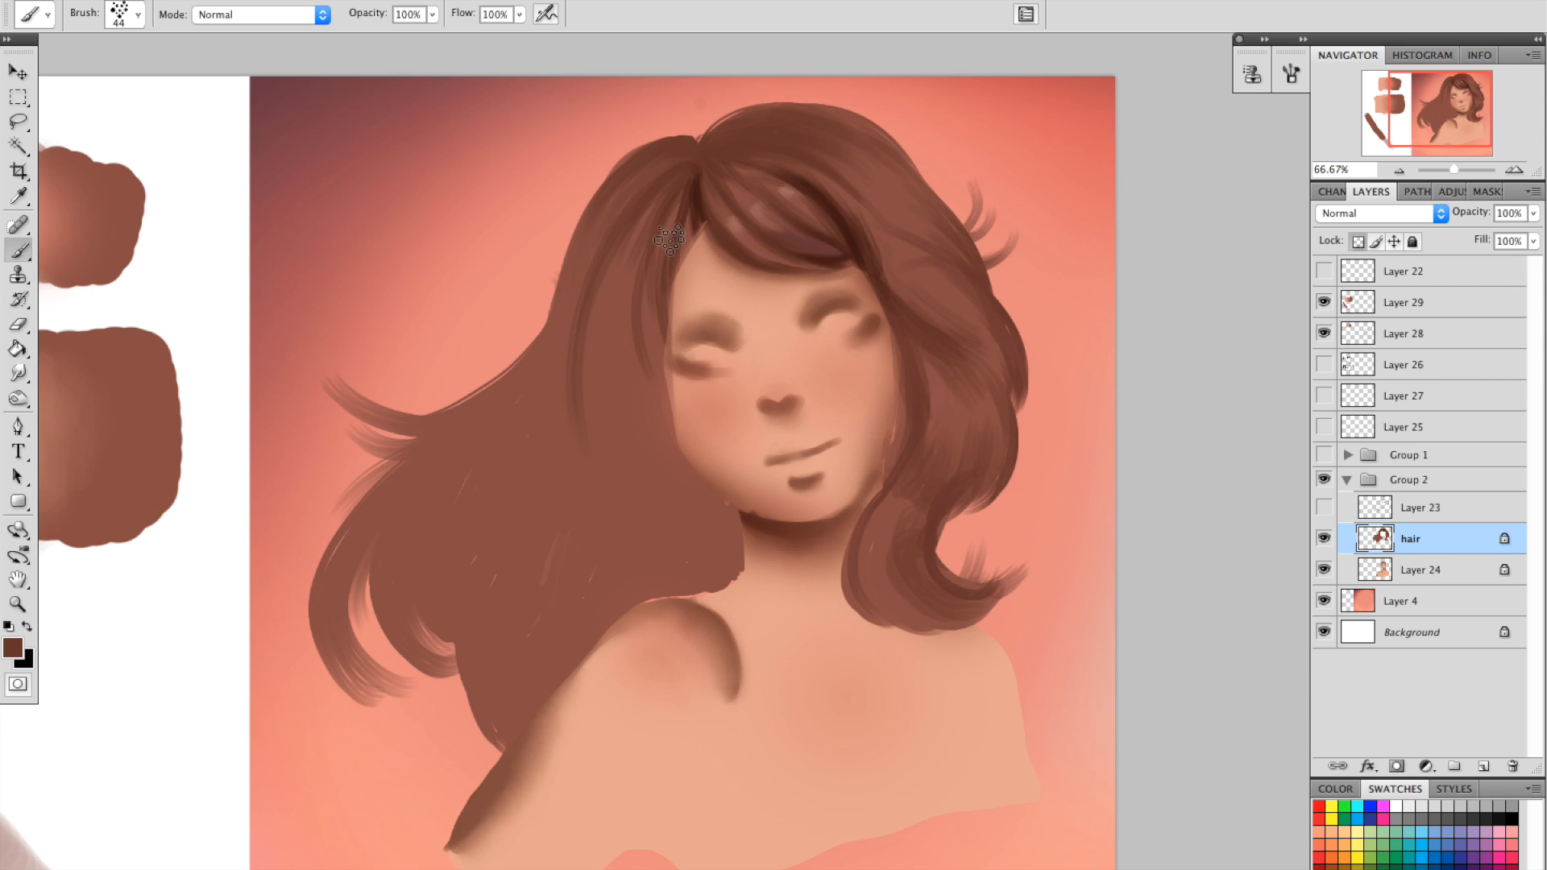
Blend the hair beside the cheek and jaw with repeatedly sampled browns, following the face contour.
left_click(642, 371, "alt")
left_click(675, 451, "alt")
left_click_drag(670, 443, 702, 508)
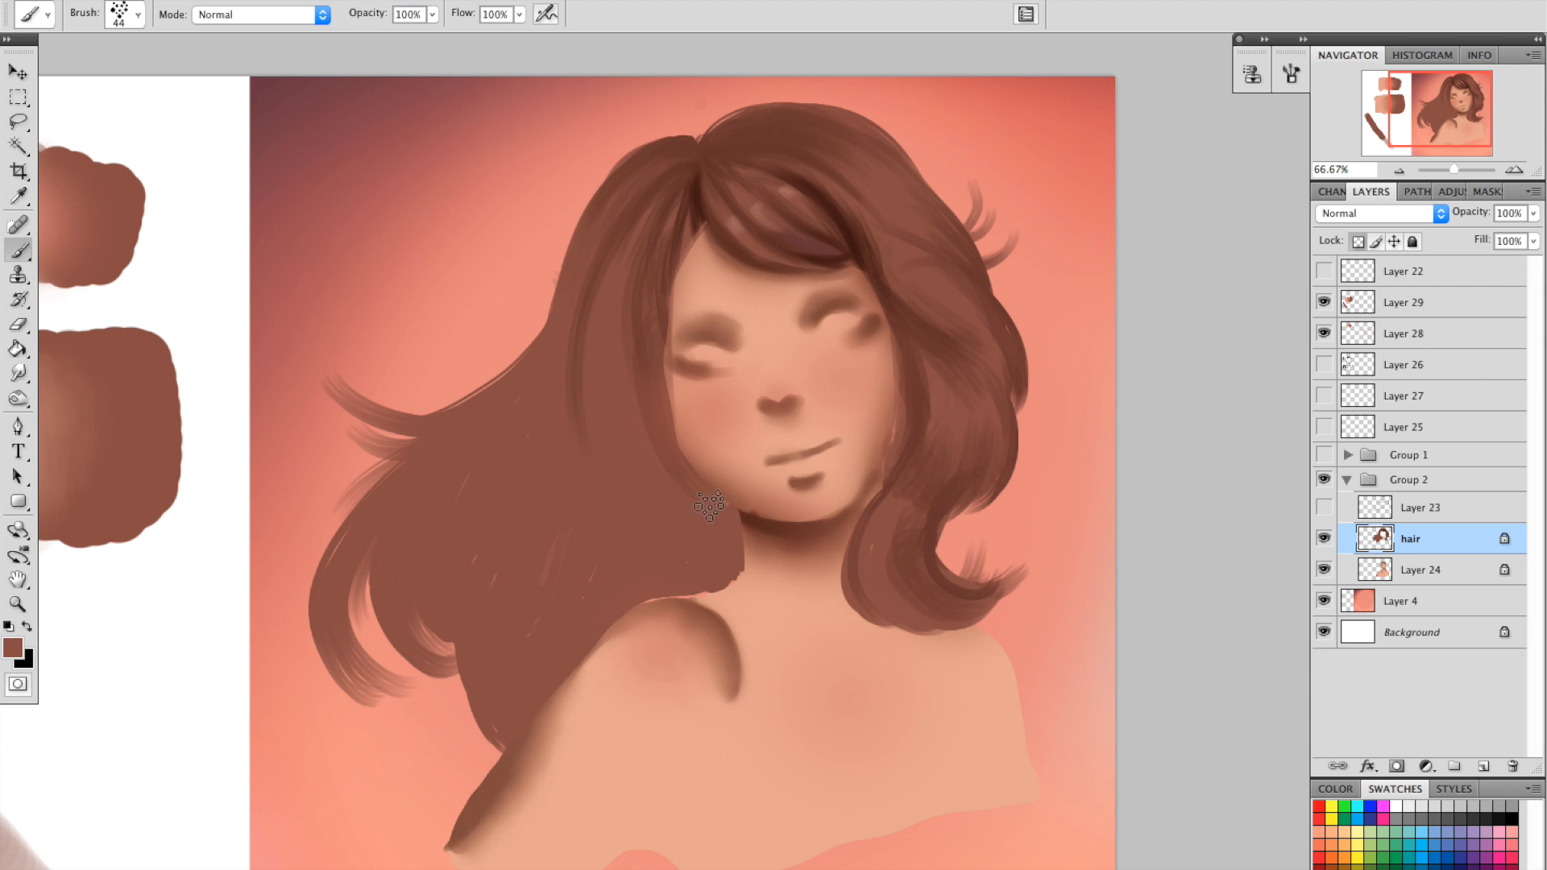
left_click(667, 423, "alt")
mouse_move(664, 406)
left_mouse_down()
mouse_move(696, 498)
mouse_move(755, 553)
left_mouse_up()
left_click(647, 395, "alt")
mouse_move(664, 401)
left_mouse_down()
mouse_move(745, 534)
mouse_move(662, 474)
mouse_move(633, 352)
mouse_move(646, 387)
left_mouse_up()
left_click(647, 416, "alt")
left_click(635, 352, "alt")
Reduce the brush to 24 px and resample browns from the strands beside the face.
right_click(610, 268)
left_click(674, 293)
left_click(671, 232)
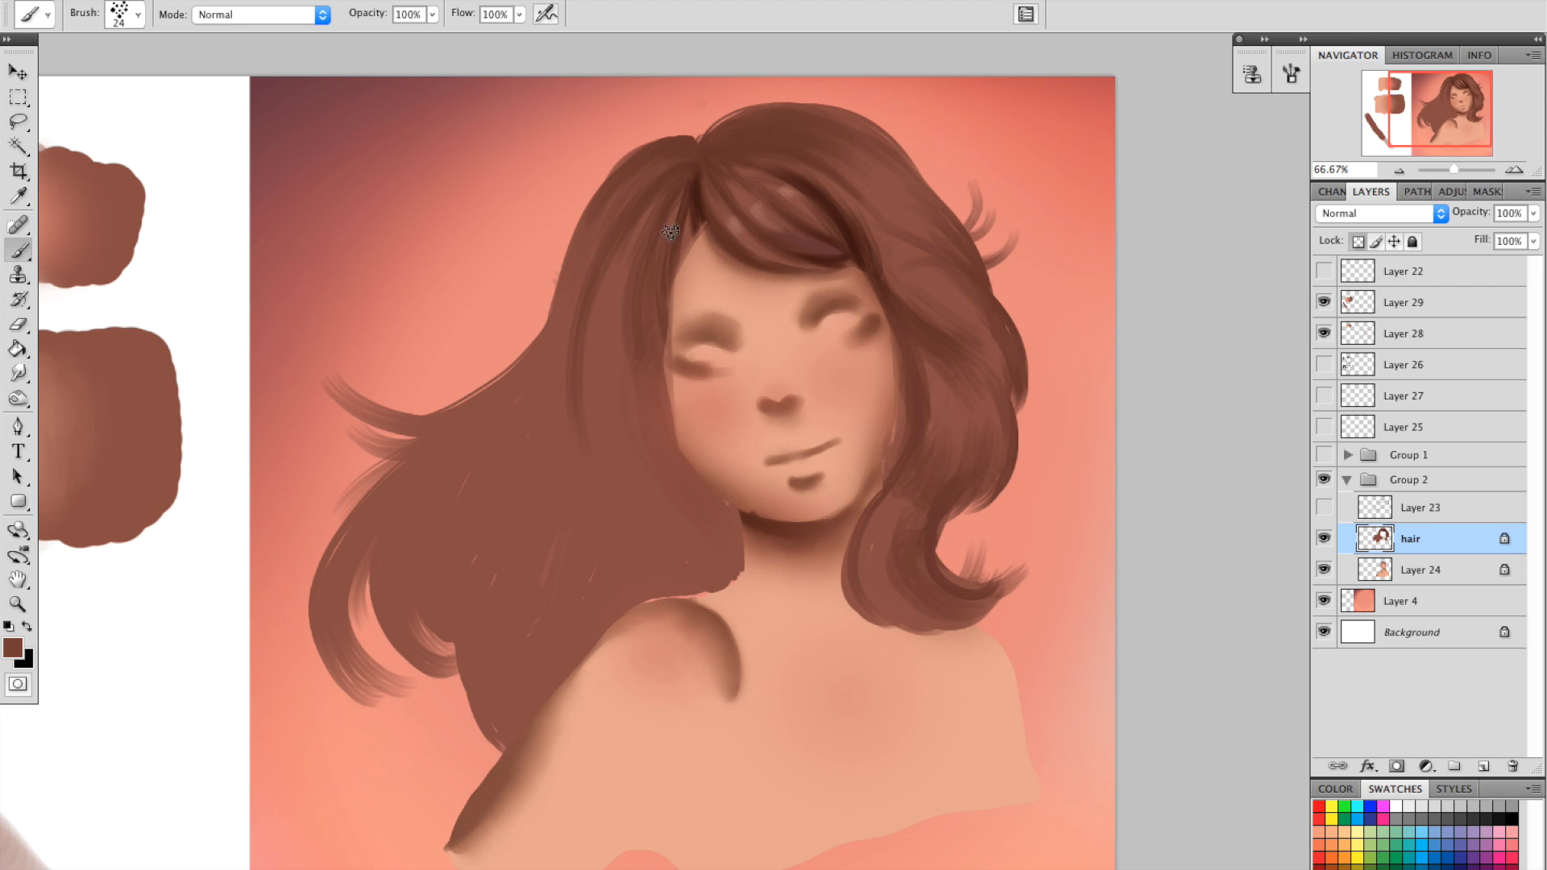
left_click(624, 284, "alt")
left_click(573, 304, "alt")
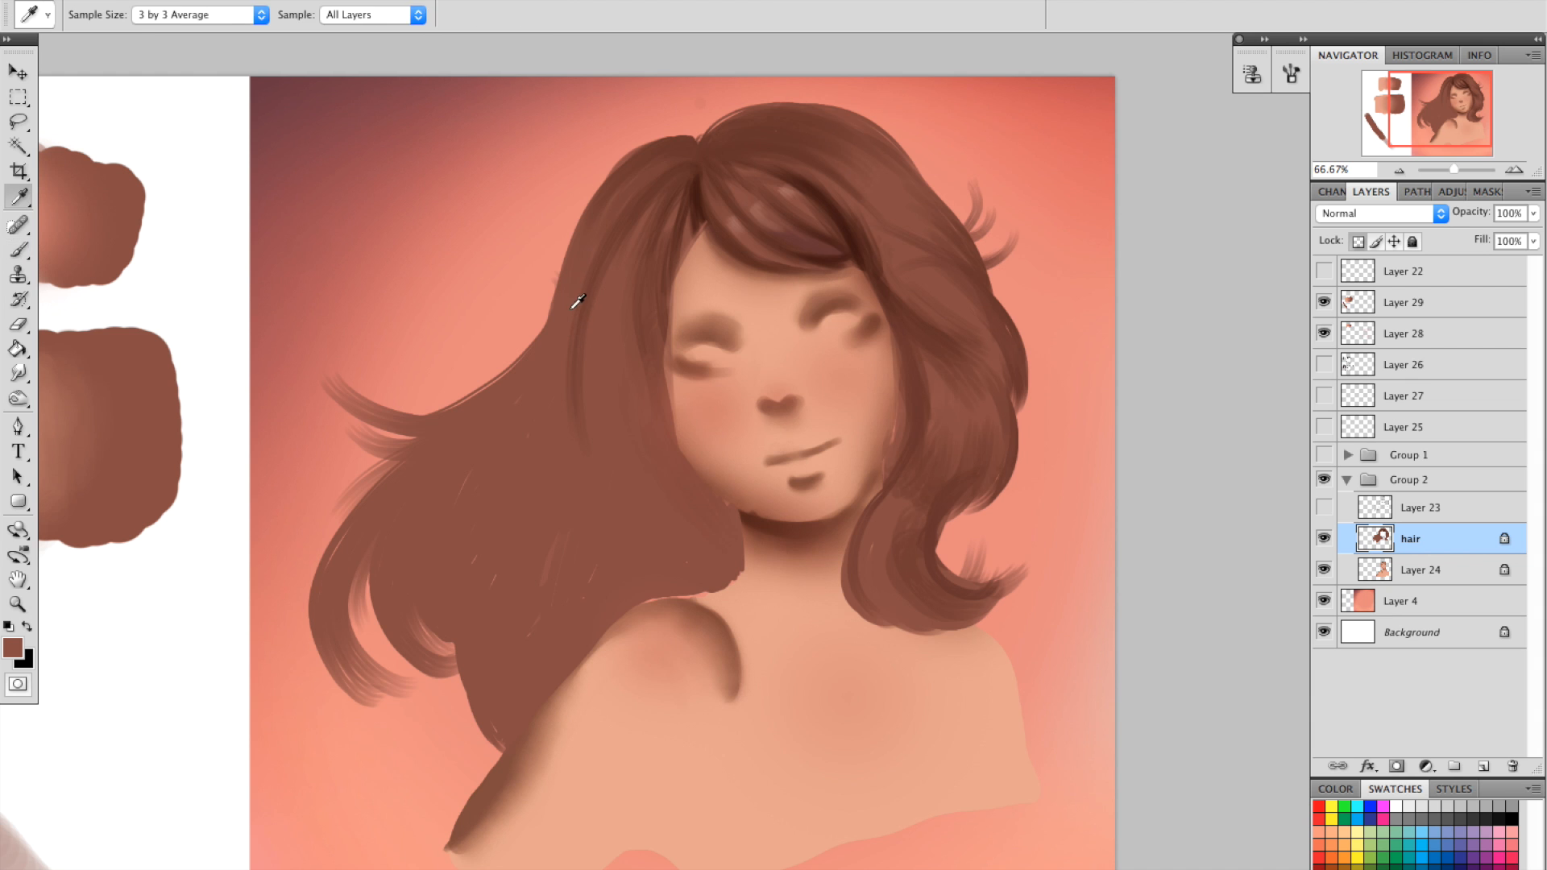
left_click_drag(1064, 325, 1056, 447)
left_click_drag(929, 453, 976, 389)
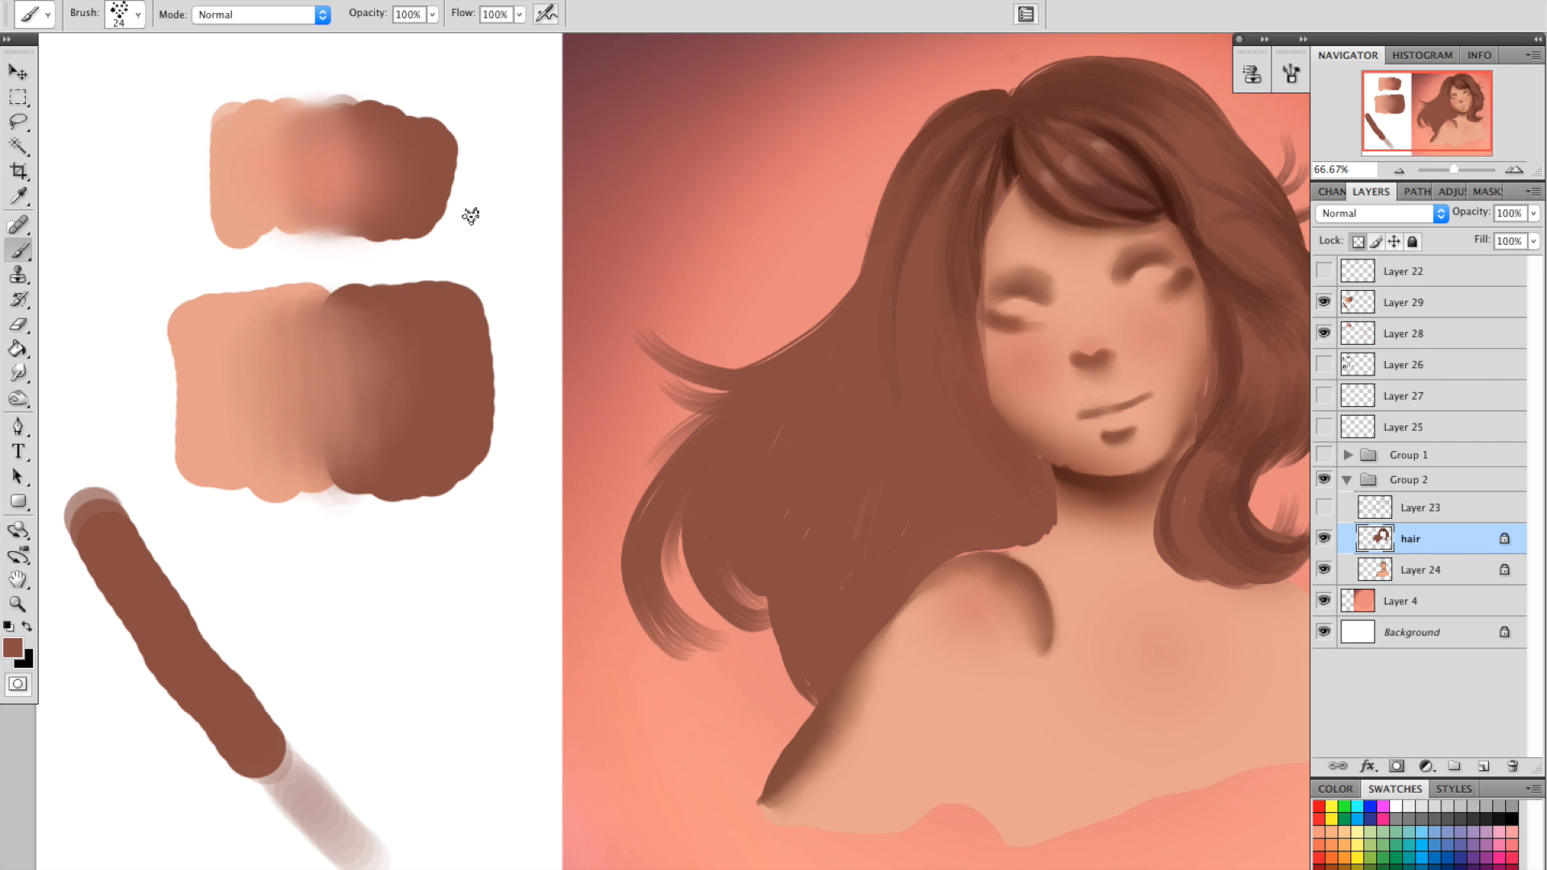
Examine the Eyedropper and Brush tool variants and their shortcut letters, ending with the Brush tool active.
key("i")
key("b")
left_click(19, 199)
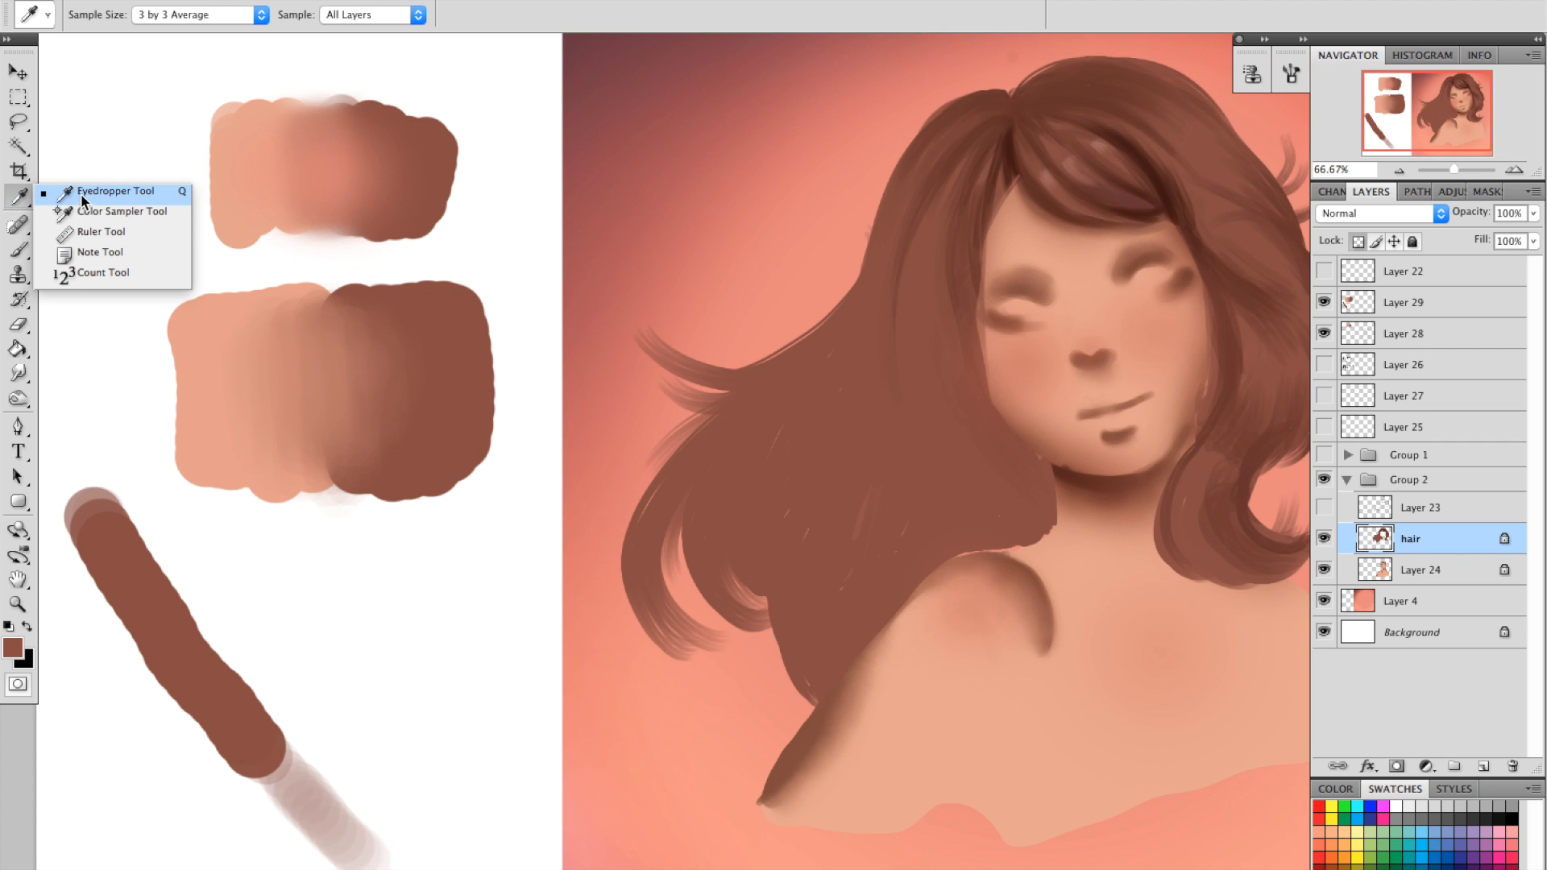
left_click(176, 192)
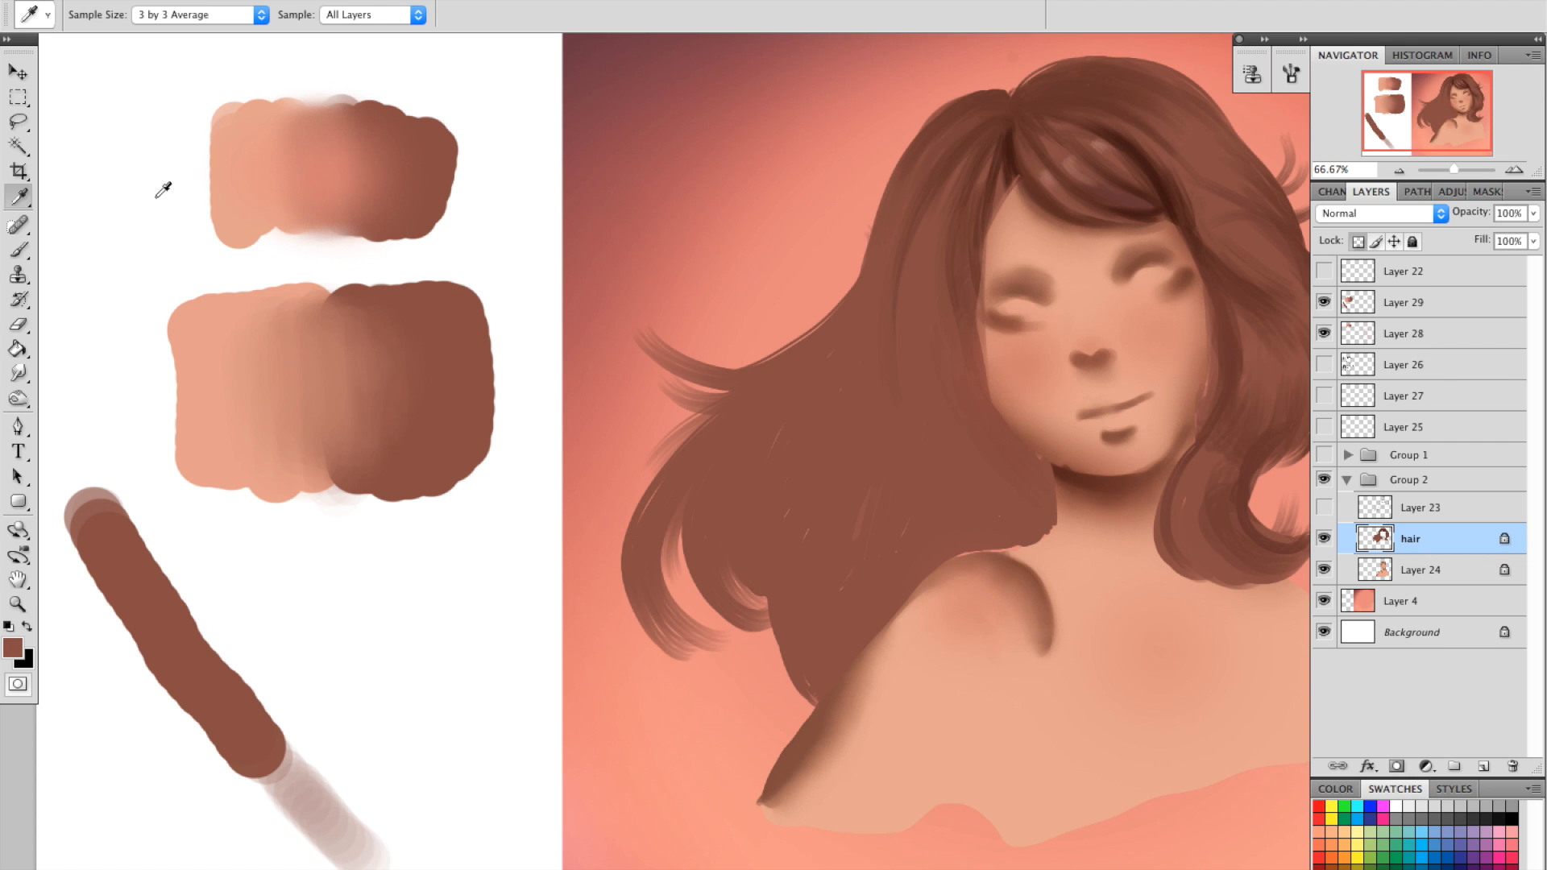
left_click_drag(18, 249, 98, 254)
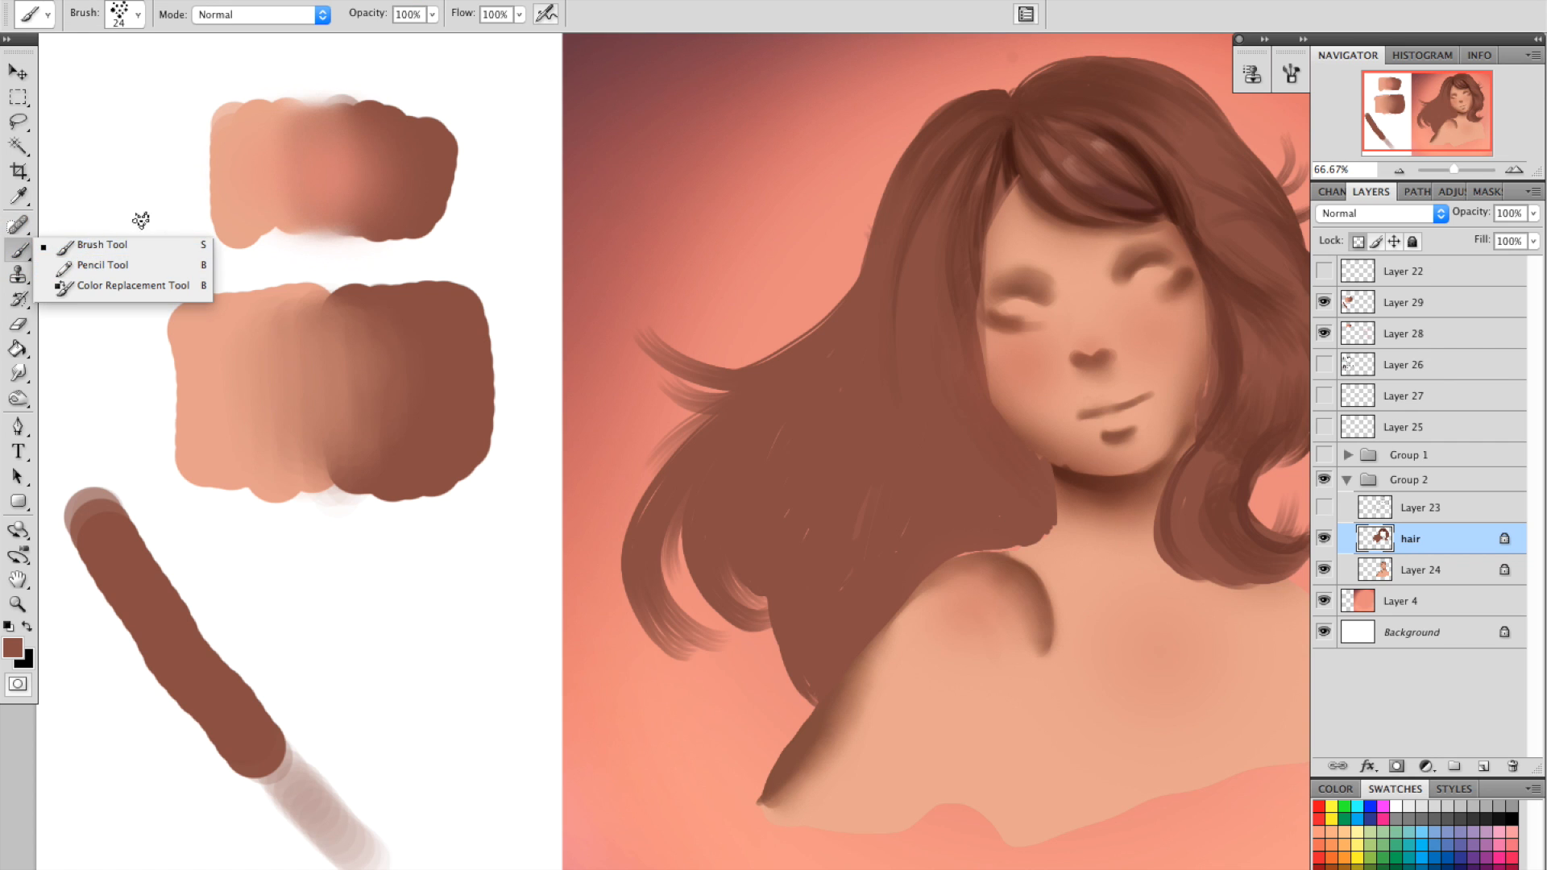
left_click(17, 198)
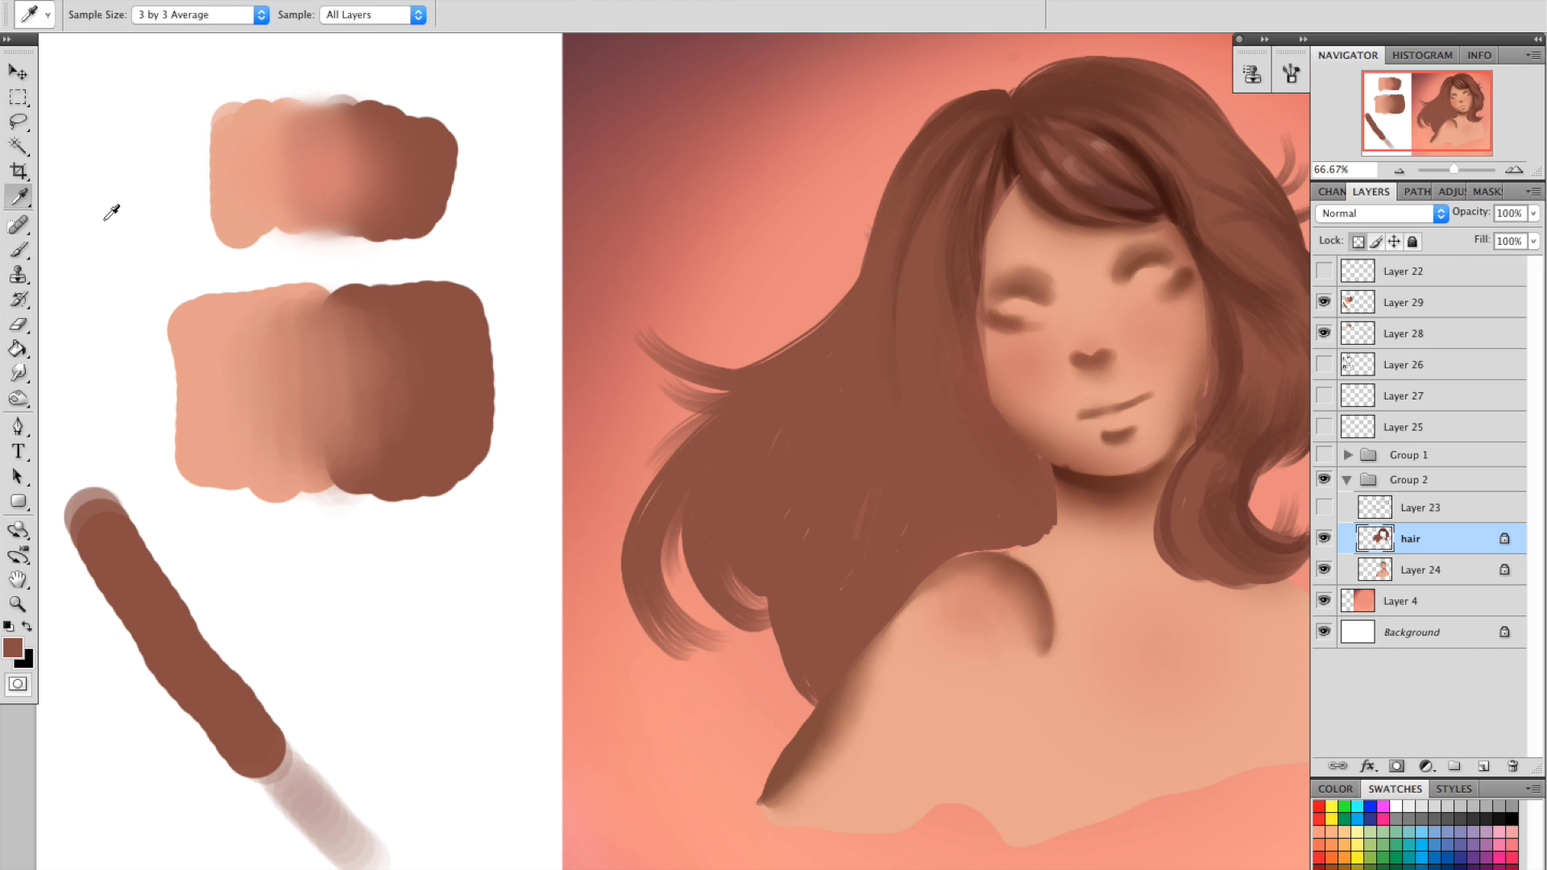
key("b")
Sample a dark brown from the bangs' shadow and set the brush size to 27 px.
left_click_drag(1102, 266, 1071, 286)
left_click(1132, 179, "alt")
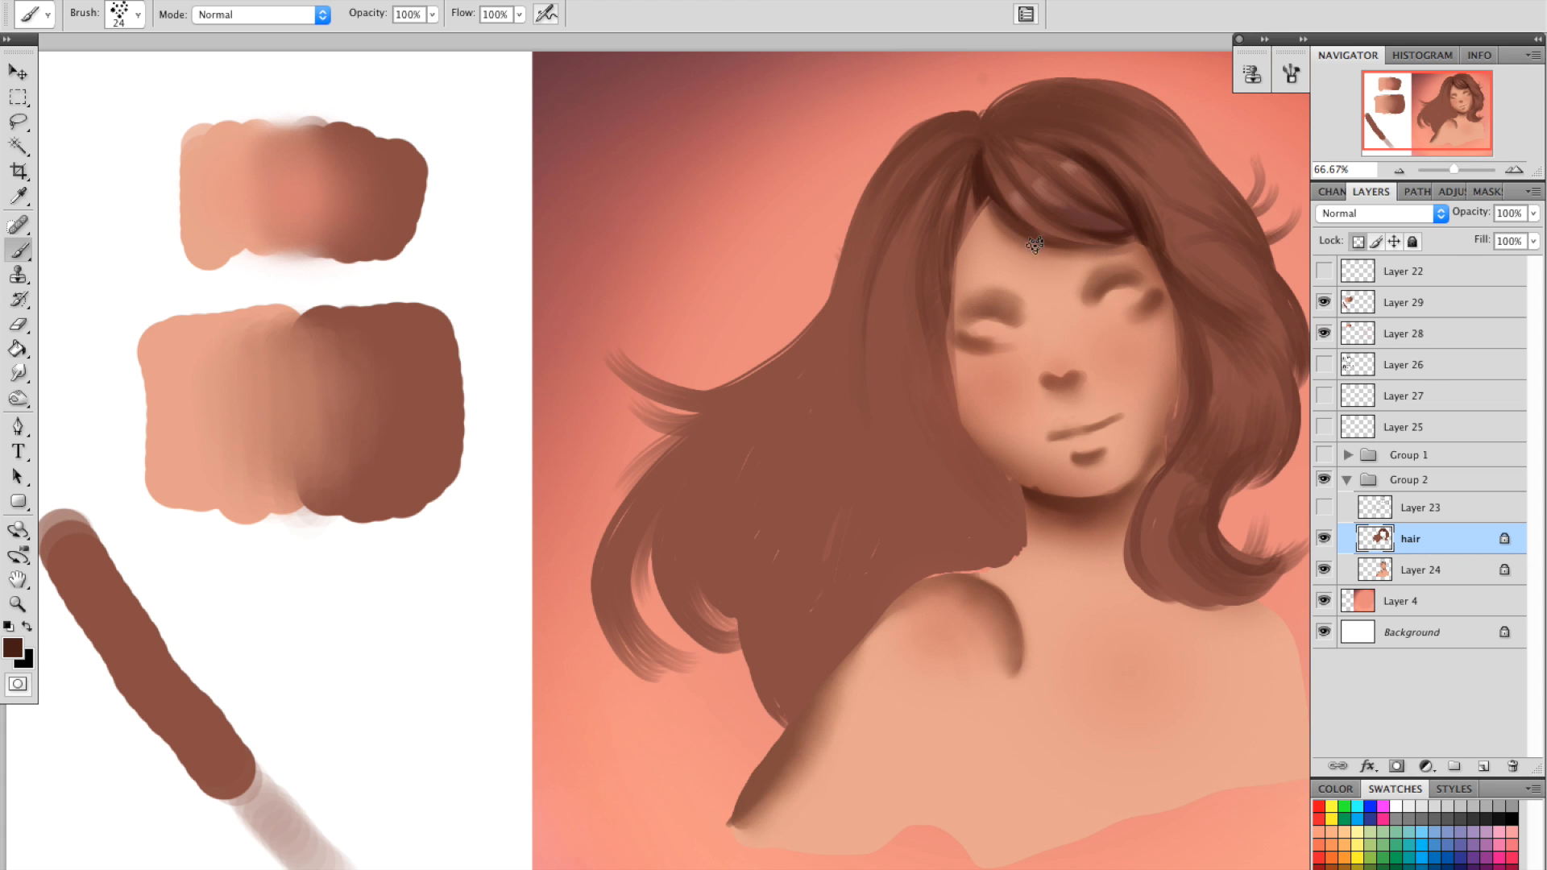
left_click_drag(1117, 385, 1063, 403)
left_click(1400, 171)
left_click_drag(1119, 458, 1012, 458)
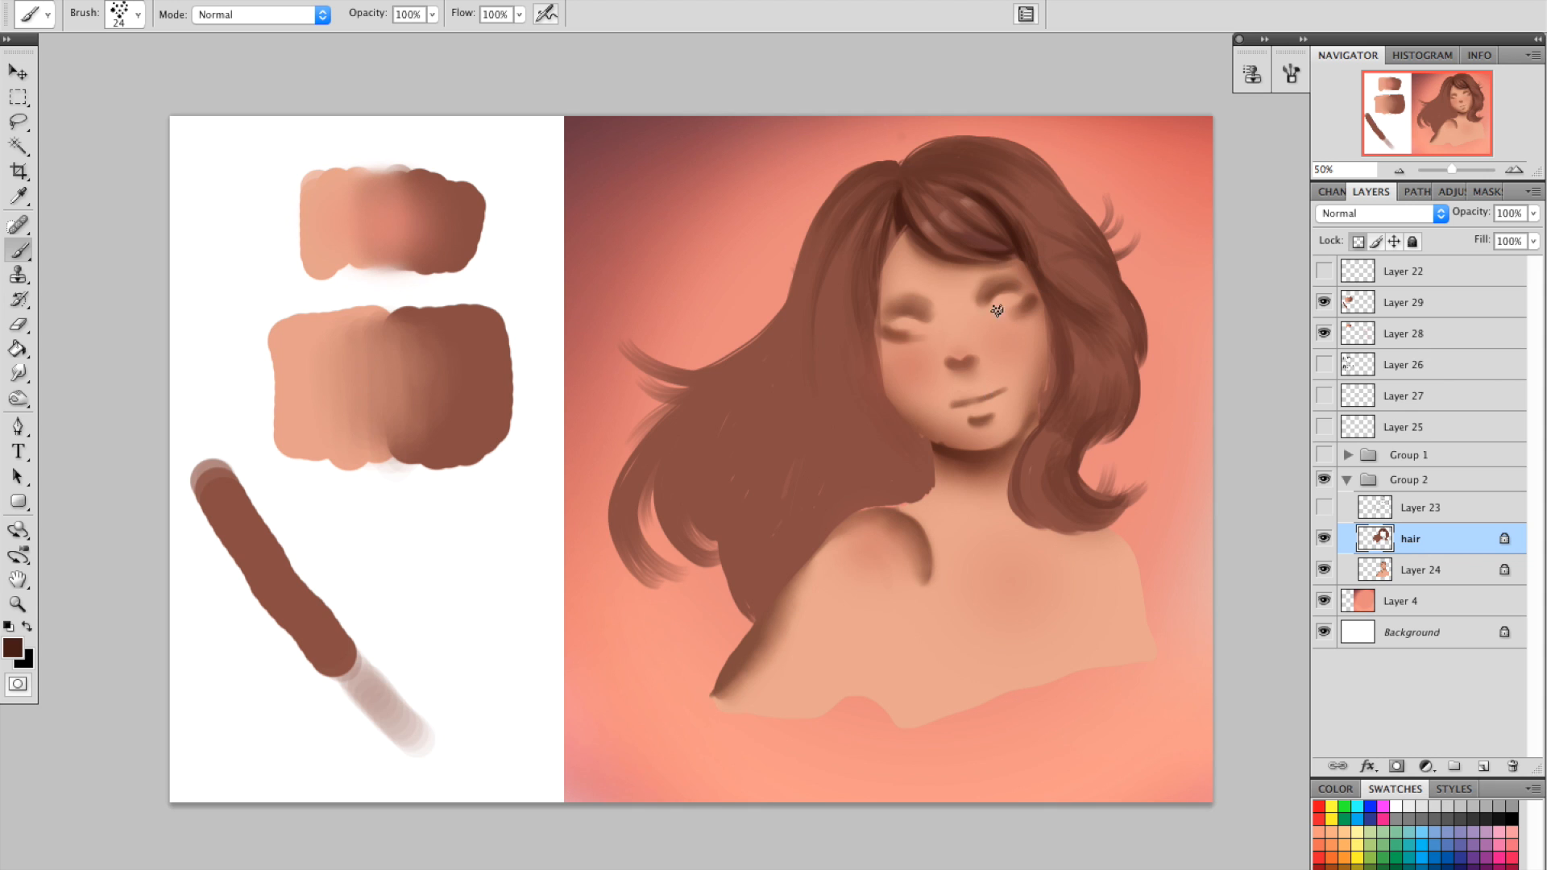
right_click(946, 296)
left_click(1054, 345)
left_click(1027, 279)
right_click(967, 298)
left_click(1015, 279)
left_click_drag(1044, 334, 1025, 336)
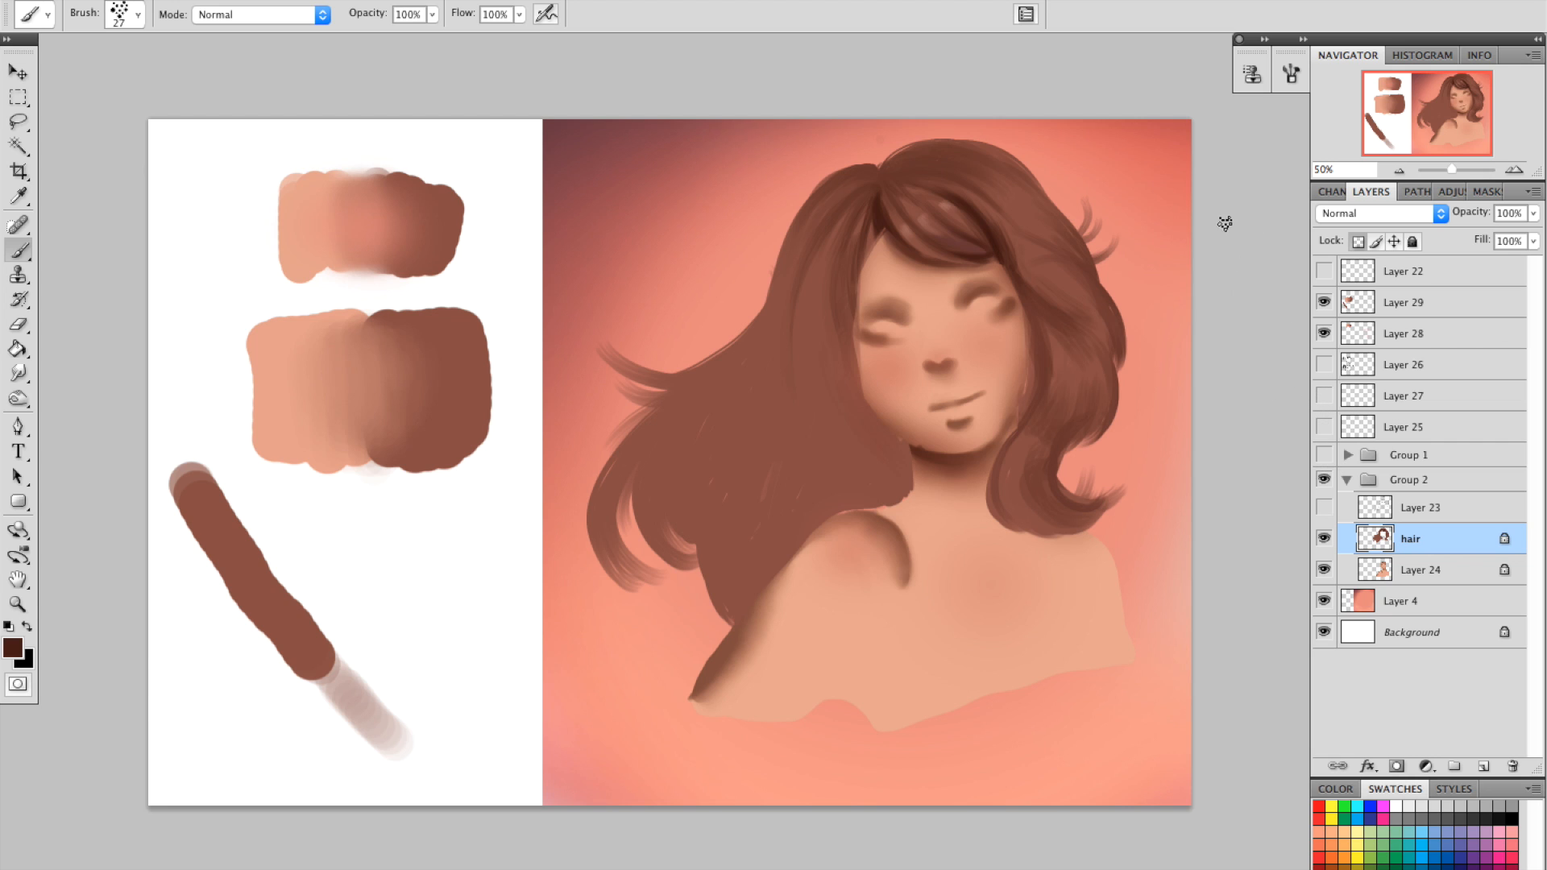
Toggle the Layer 23 line art on and off to compare the hair shading with and without it.
left_click(1323, 506)
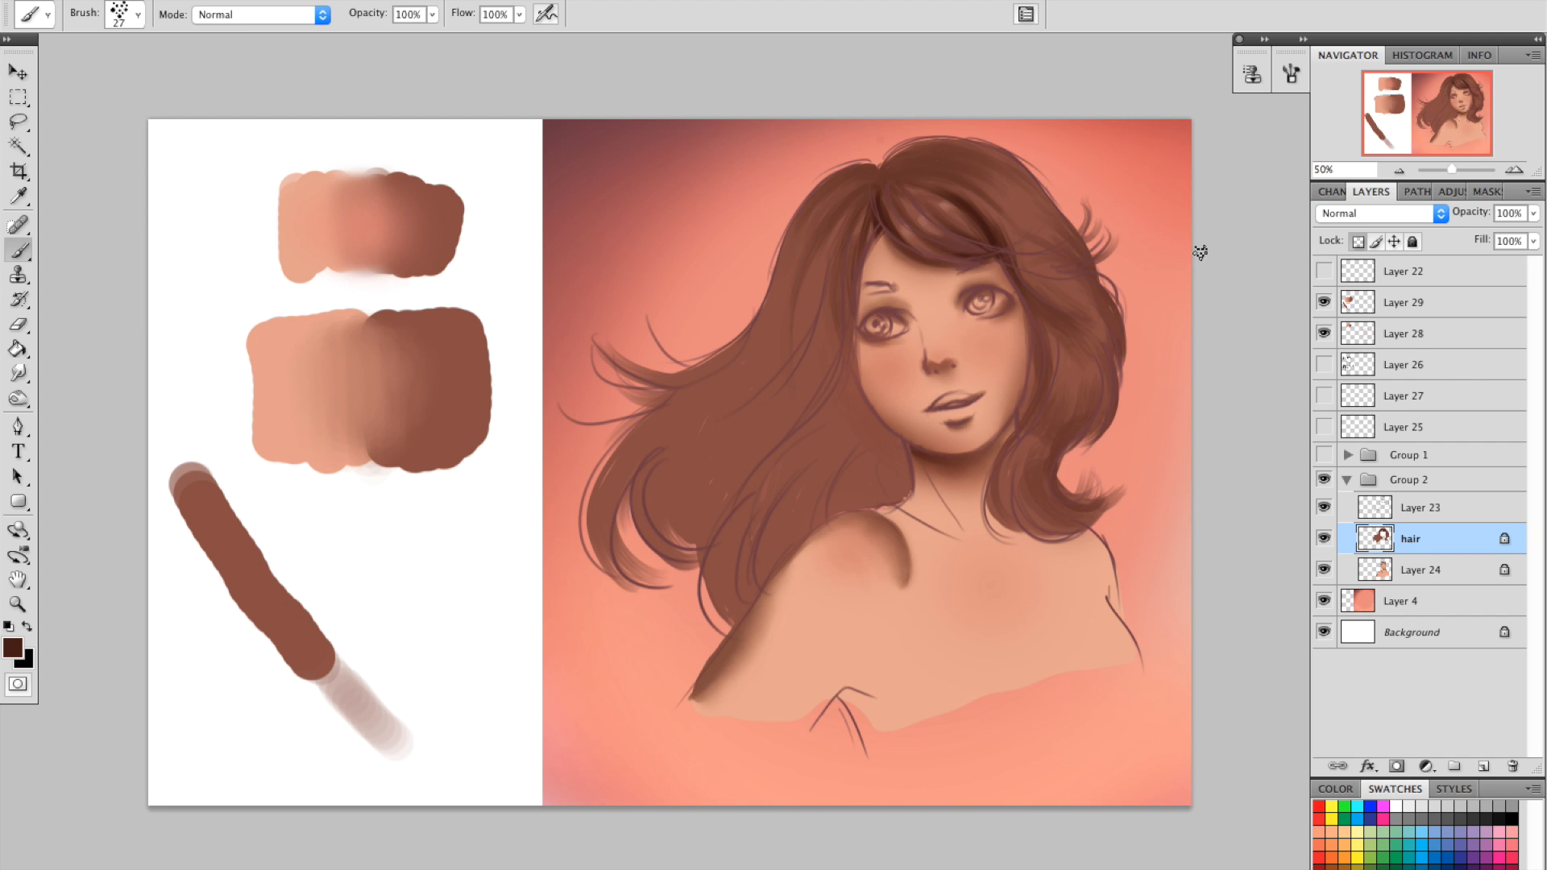
left_click(1323, 507)
left_click(1324, 507)
left_click(1324, 507)
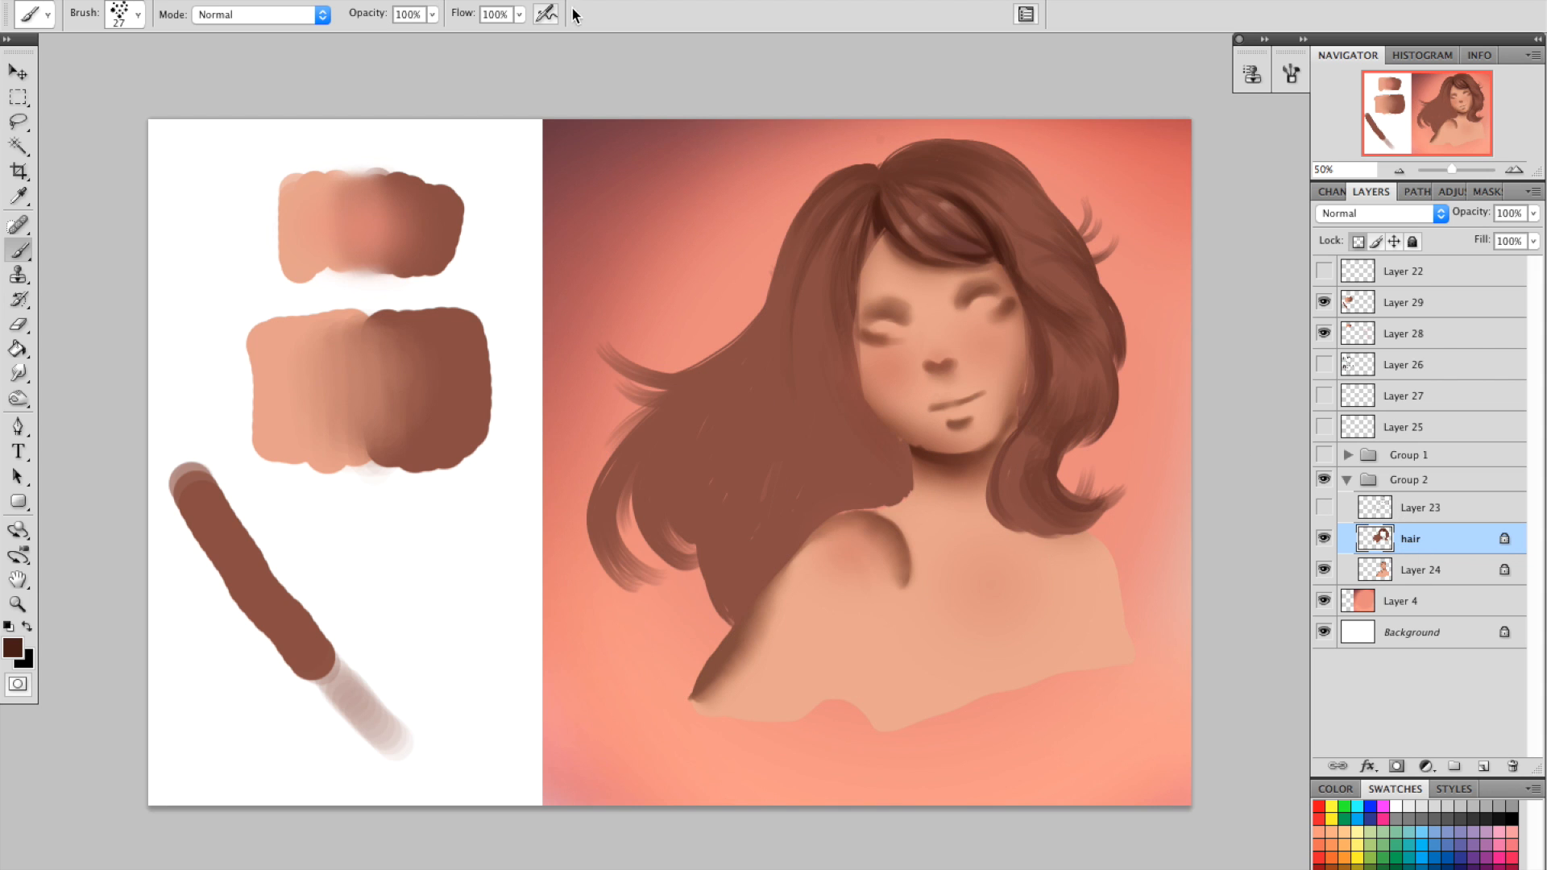
Try Gaussian Blur on the hair layer, zooming its preview out to show the whole hair shape.
left_click(439, 2)
mouse_move(530, 130)
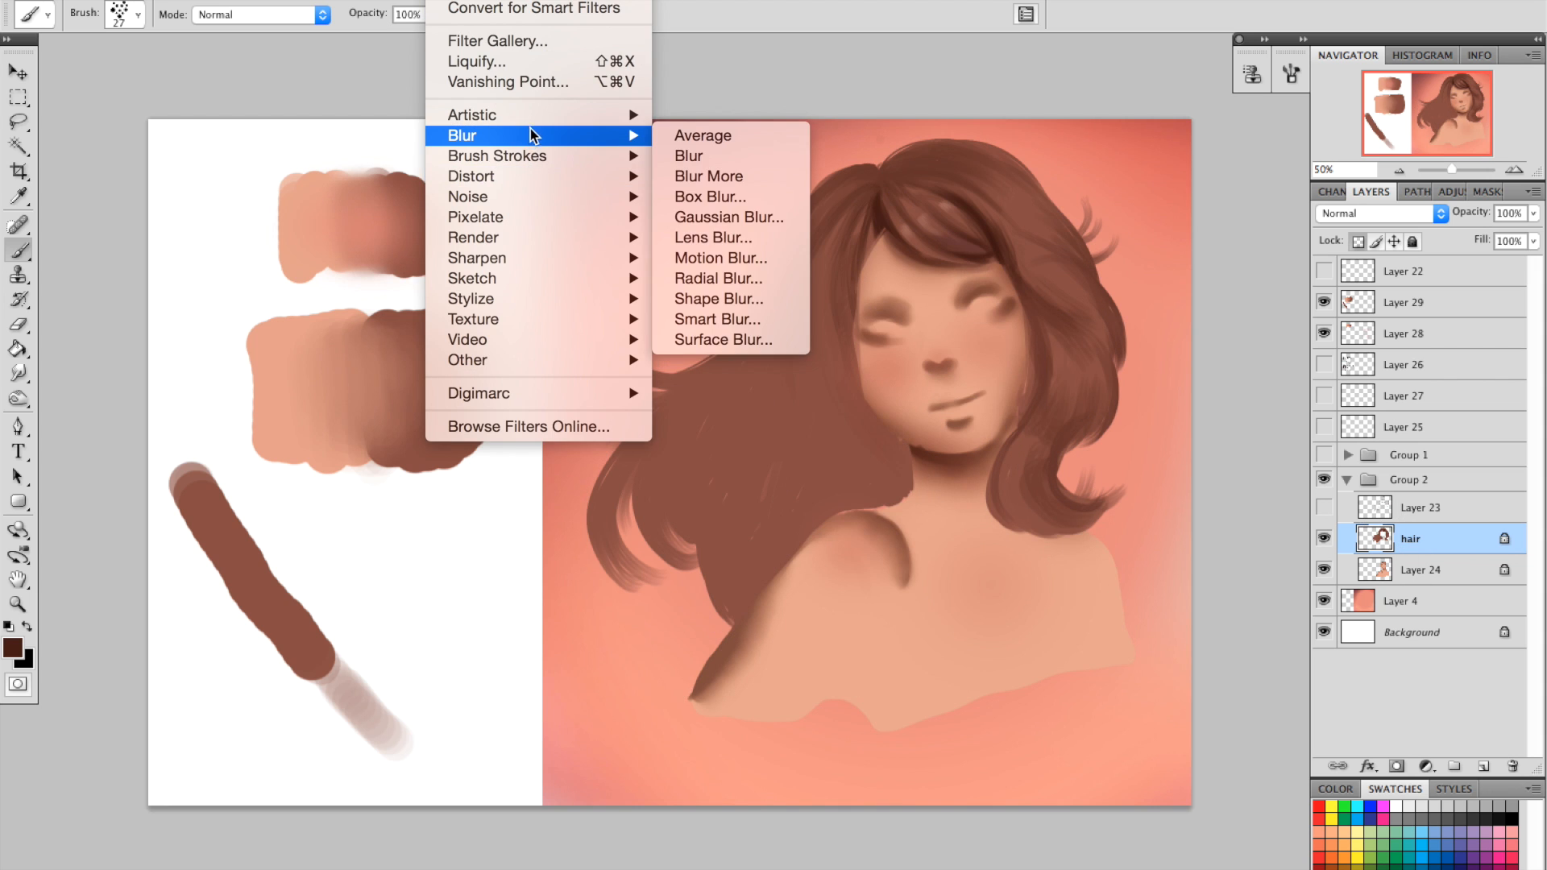
left_click(770, 218)
left_click_drag(1297, 428, 1350, 379)
left_click(1268, 557)
left_click(1268, 557)
left_click(1267, 557)
left_click(1268, 557)
left_click(1268, 557)
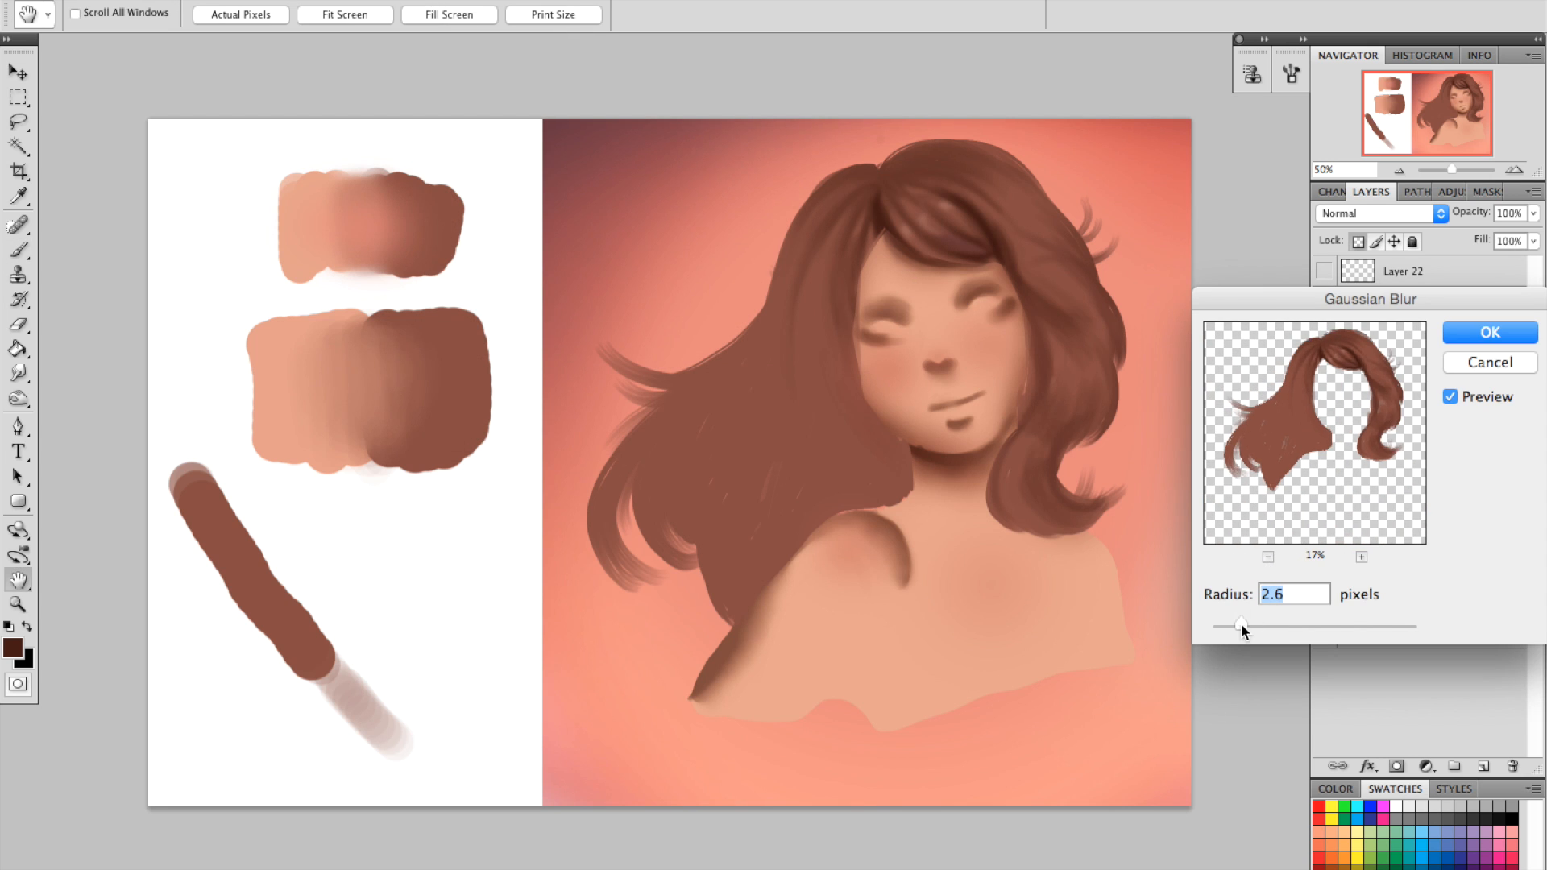
Preview the bangs at 100% under different Gaussian Blur radii and cancel the filter.
left_click(1361, 557)
left_click(1362, 557)
left_click(1362, 557)
left_click(1361, 557)
left_click_drag(1379, 391, 1308, 520)
left_click_drag(1371, 355, 1322, 535)
left_click_drag(1354, 445, 1363, 477)
left_click(1362, 556)
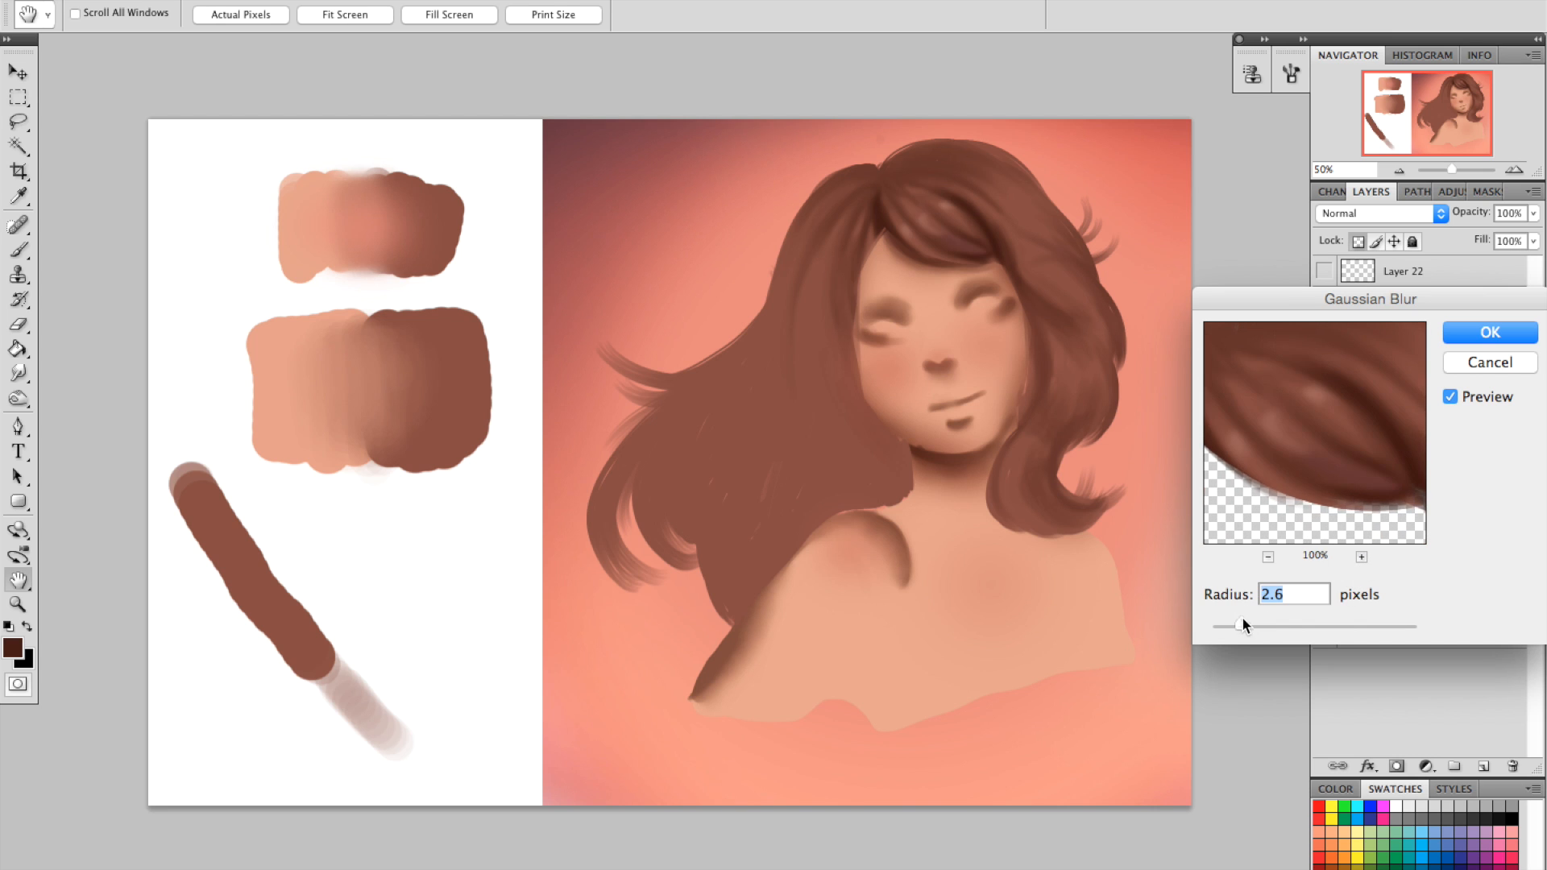
left_click_drag(1331, 624, 1236, 617)
left_click(1488, 362)
Apply Smart Blur to the hair layer with a radius of 5.2 and a threshold of 2.7.
left_click(445, 1)
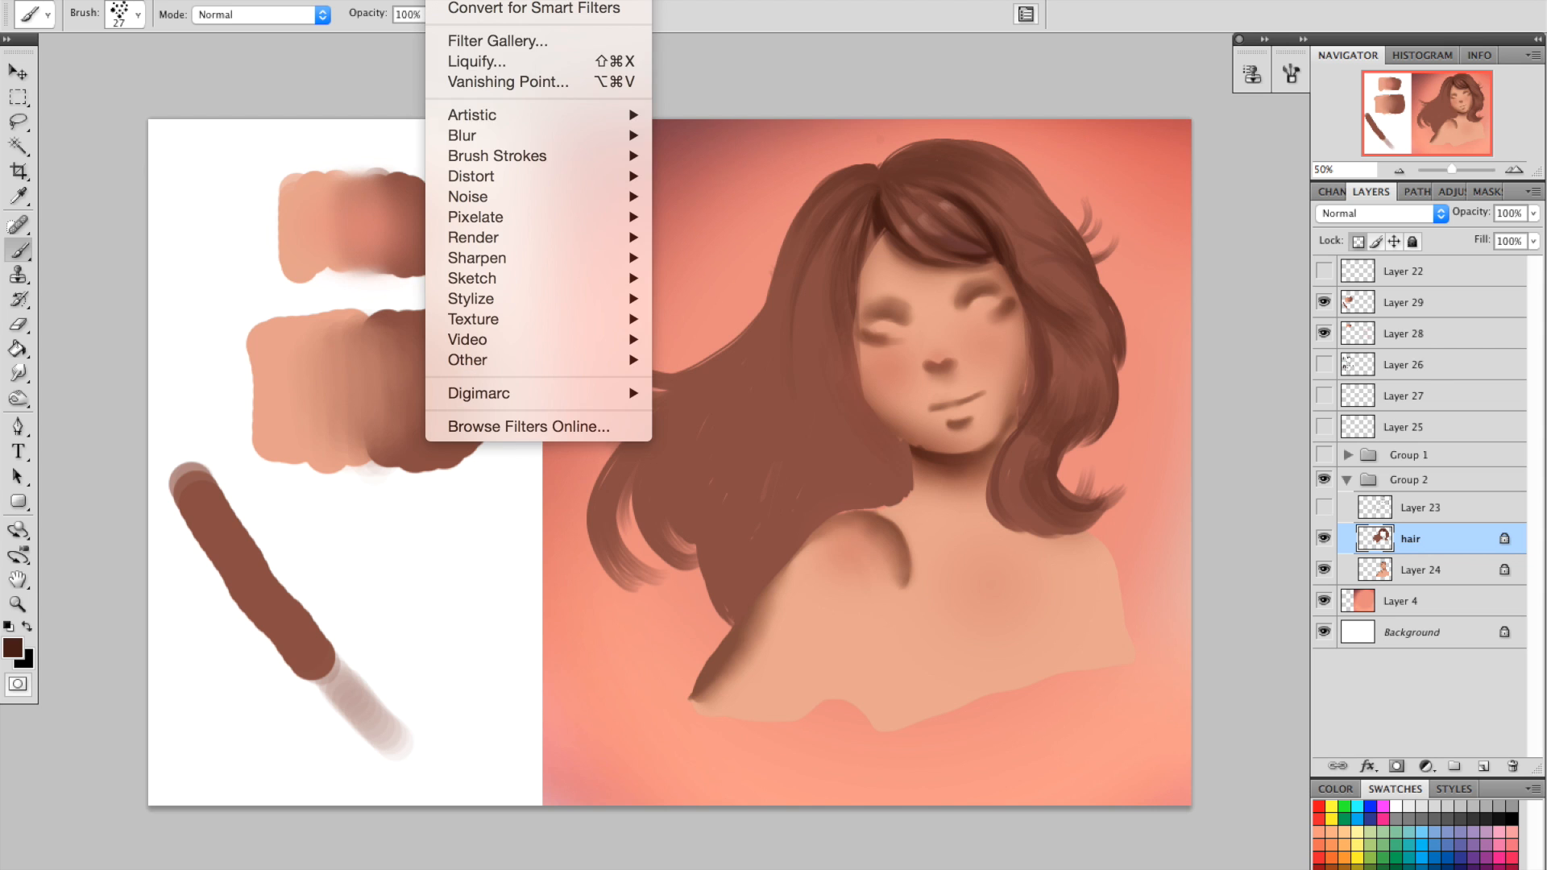
mouse_move(518, 136)
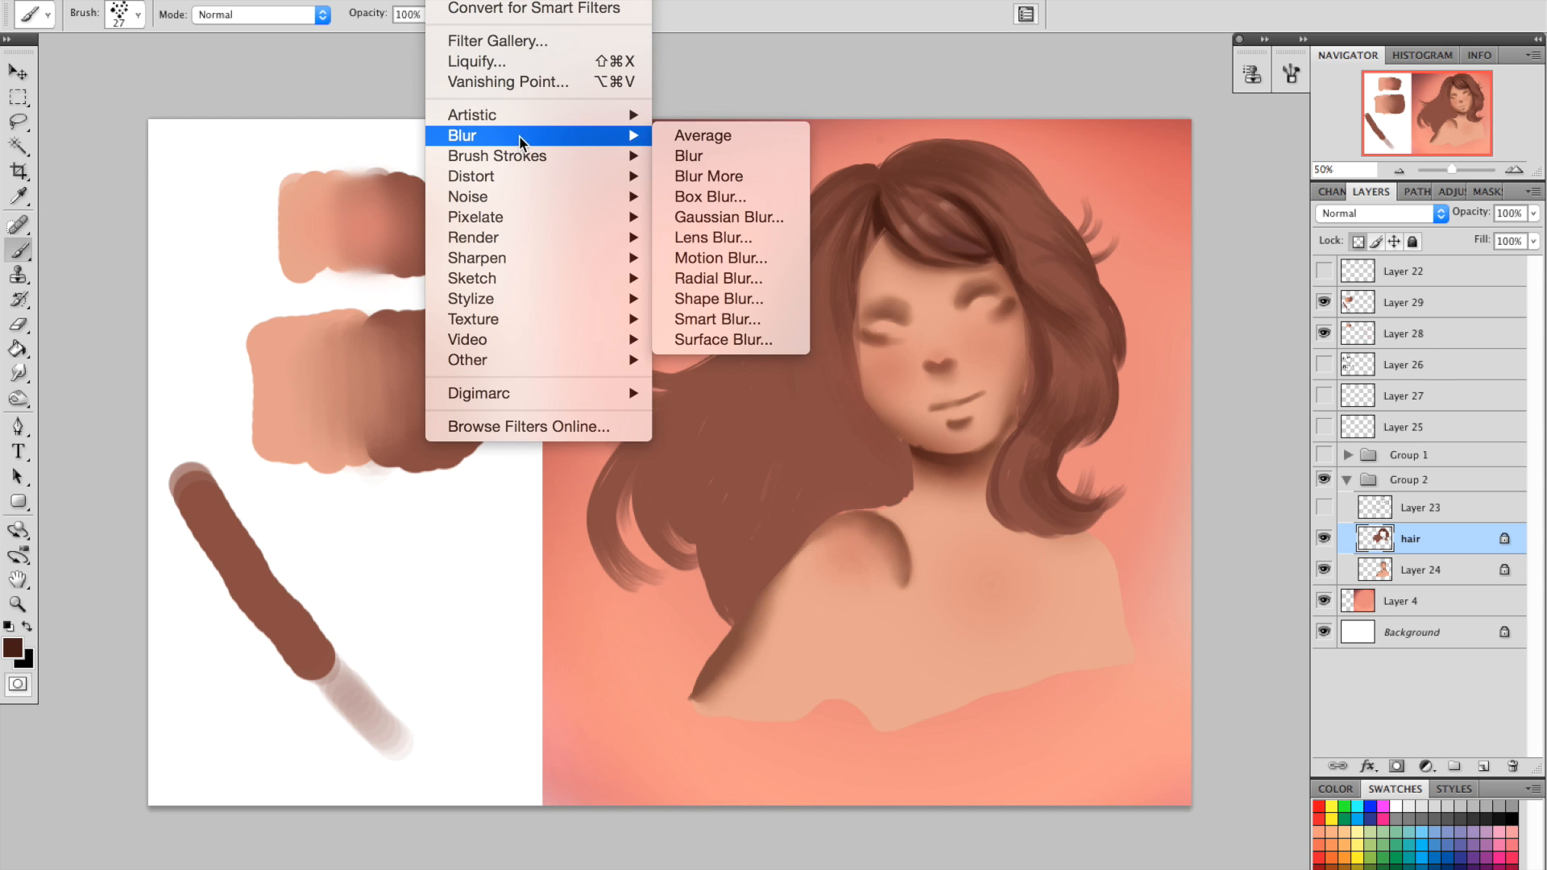
left_click(729, 318)
left_click_drag(718, 251, 766, 269)
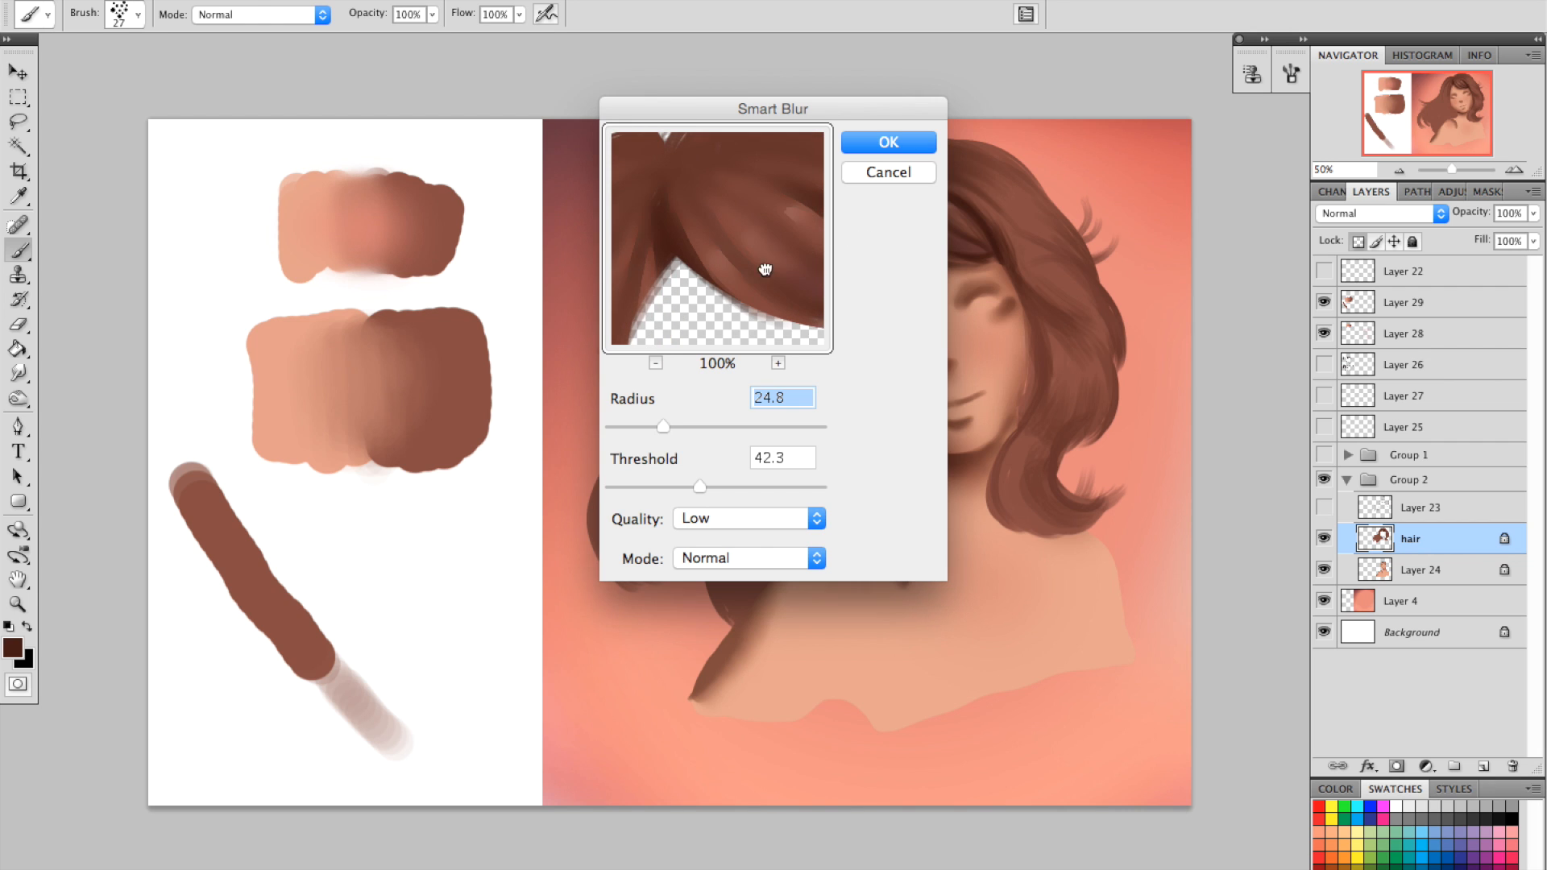
left_click_drag(698, 487, 656, 479)
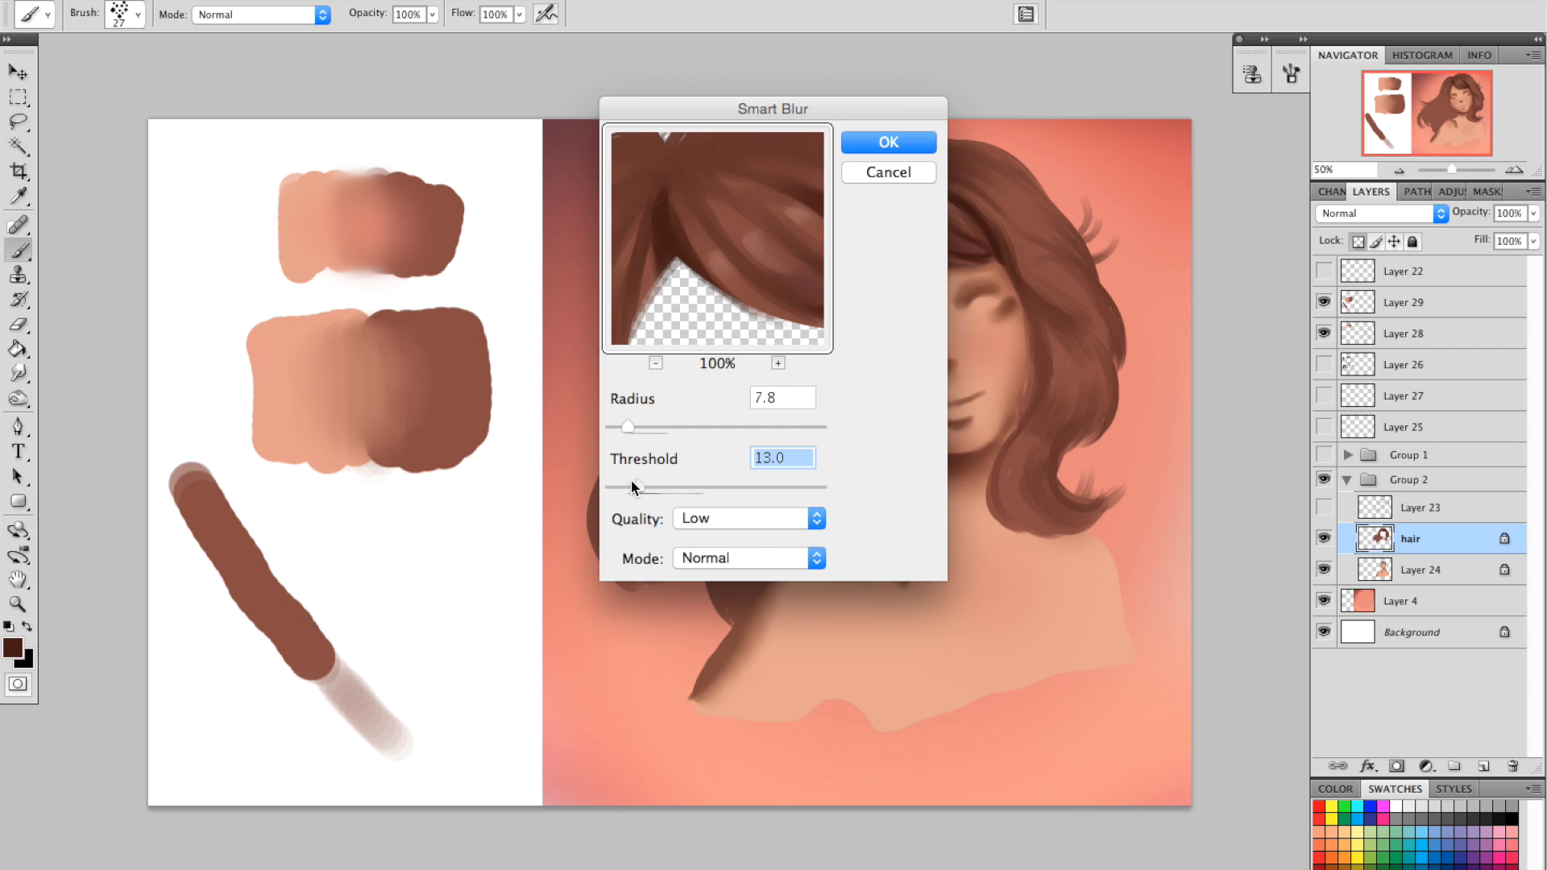
left_click_drag(626, 427, 617, 428)
left_click_drag(618, 486, 617, 486)
left_click(622, 424)
left_click_drag(617, 427, 622, 427)
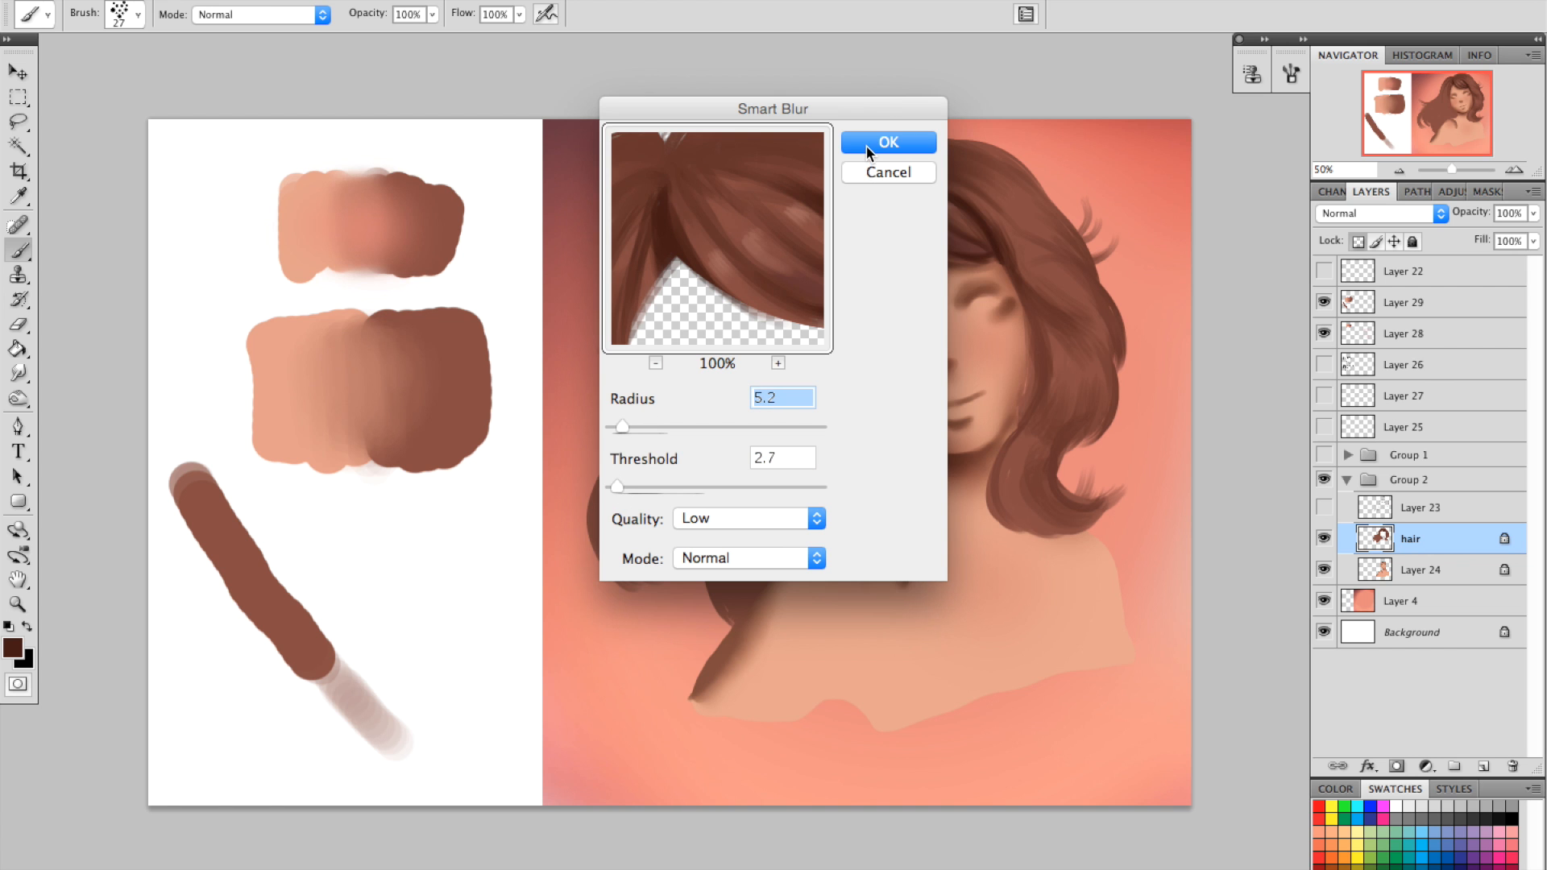
left_click(867, 145)
Inspect the blurred hair strands up close and across the whole portrait.
left_click(1520, 170)
left_click(1520, 170)
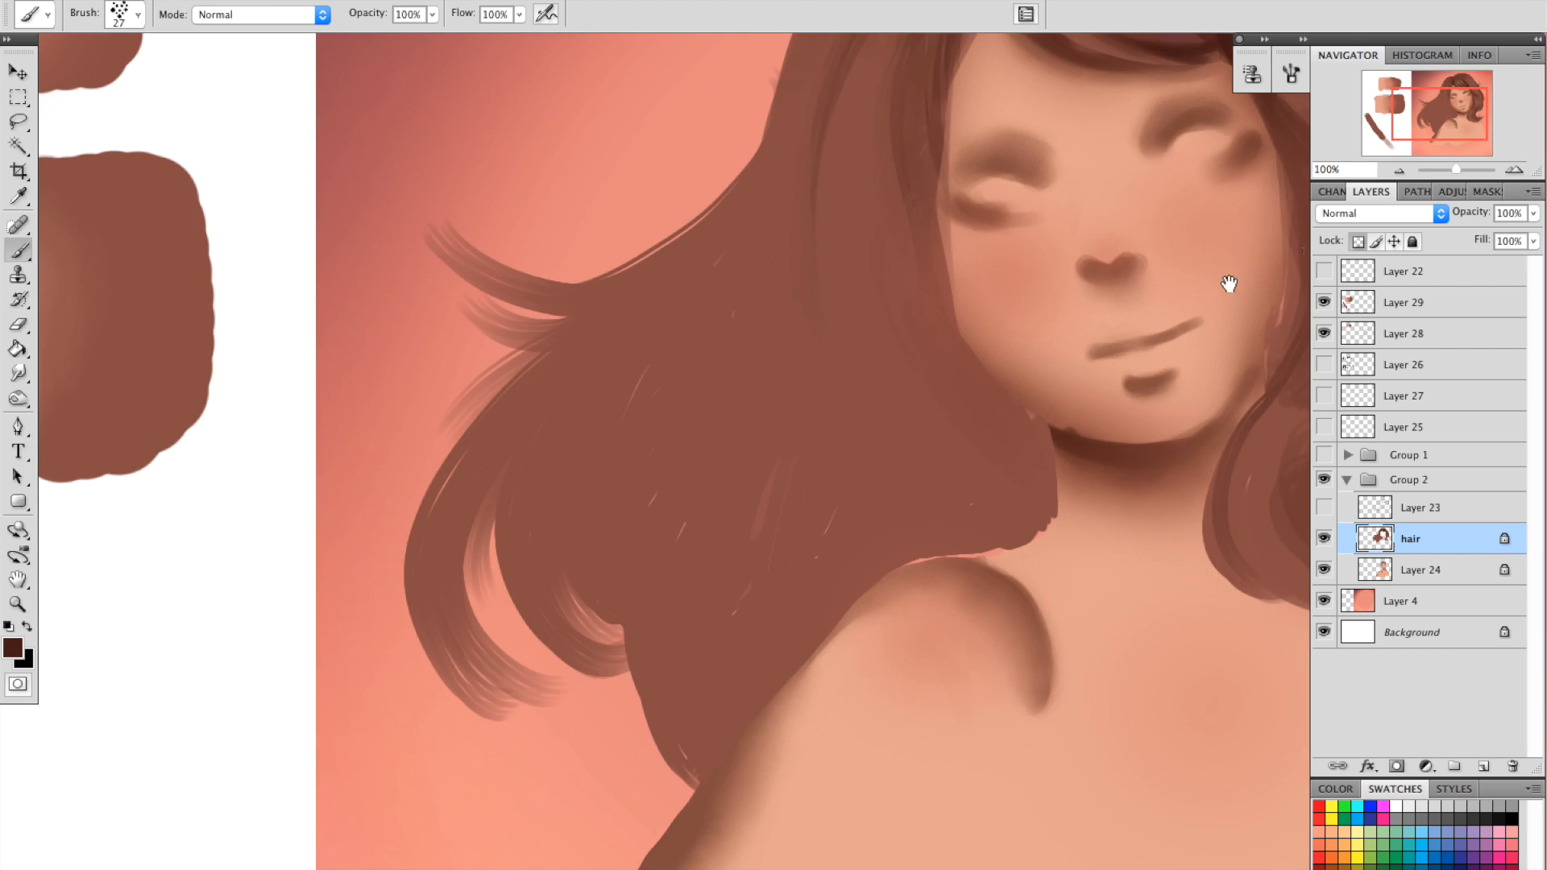
left_click_drag(1128, 358, 949, 594)
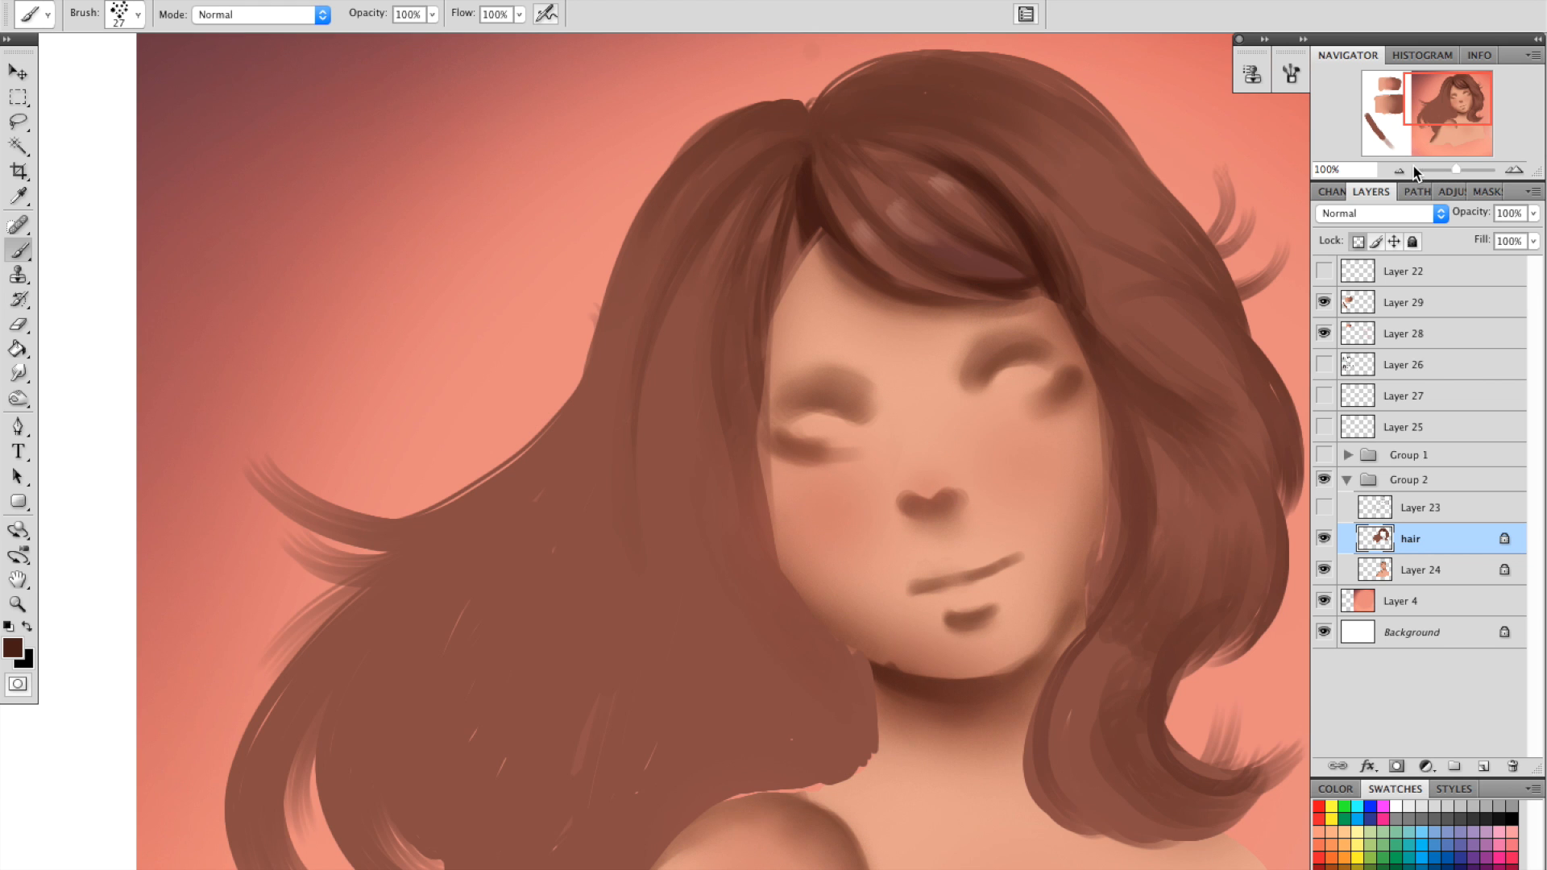
left_click(1398, 170)
scroll(1019, 404, "down", 10)
right_click(955, 354)
left_click(967, 353)
Show the Layer 23 line art and make Layer 24 the active layer.
left_click(1323, 507)
left_click(1393, 541)
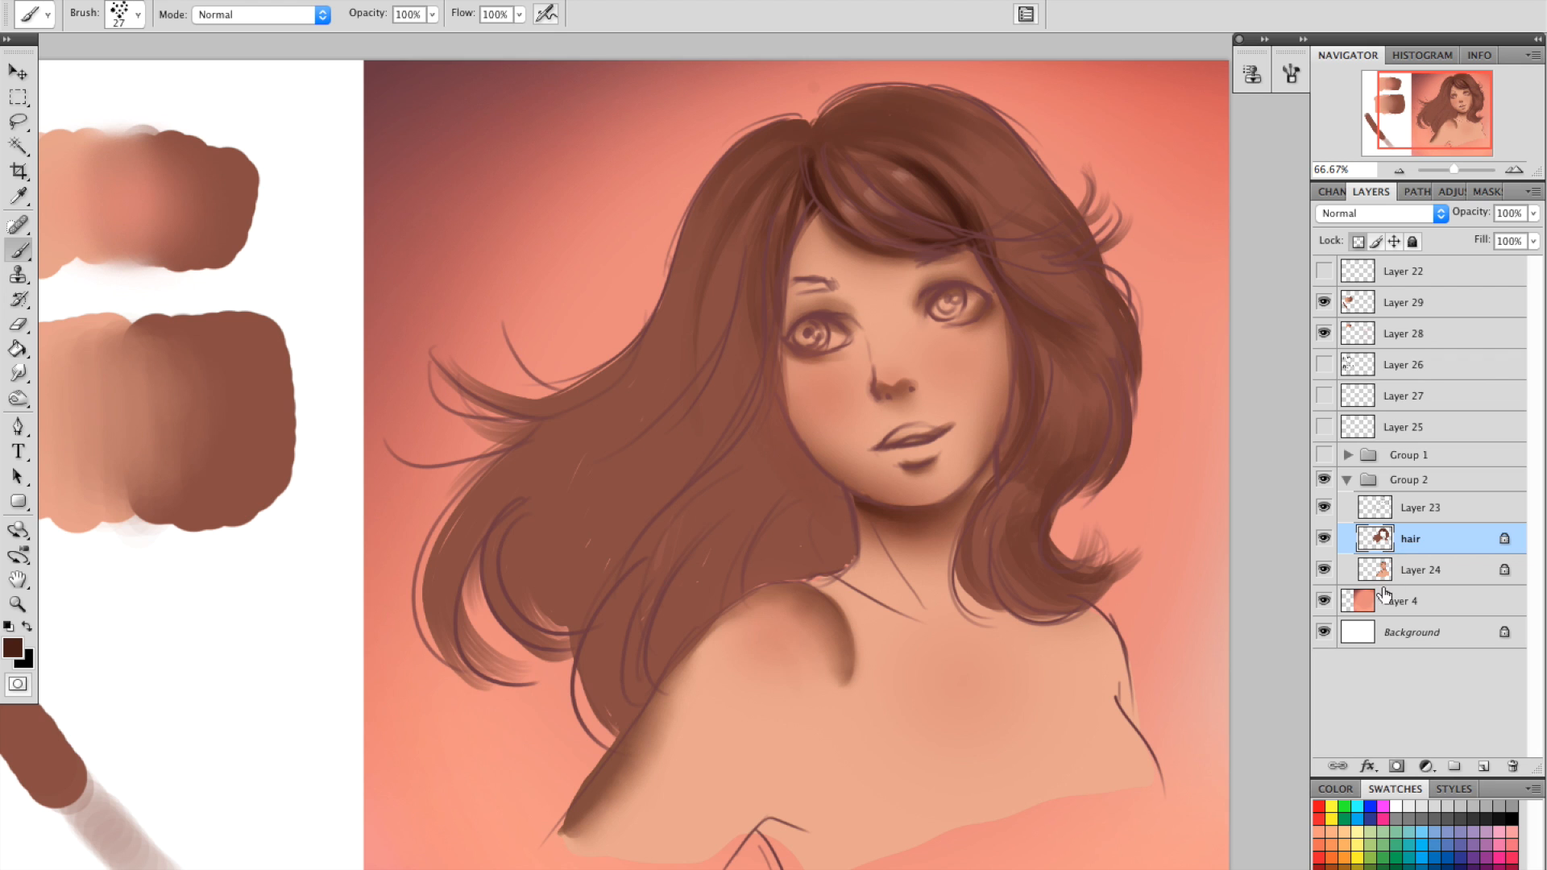
left_click(1411, 565)
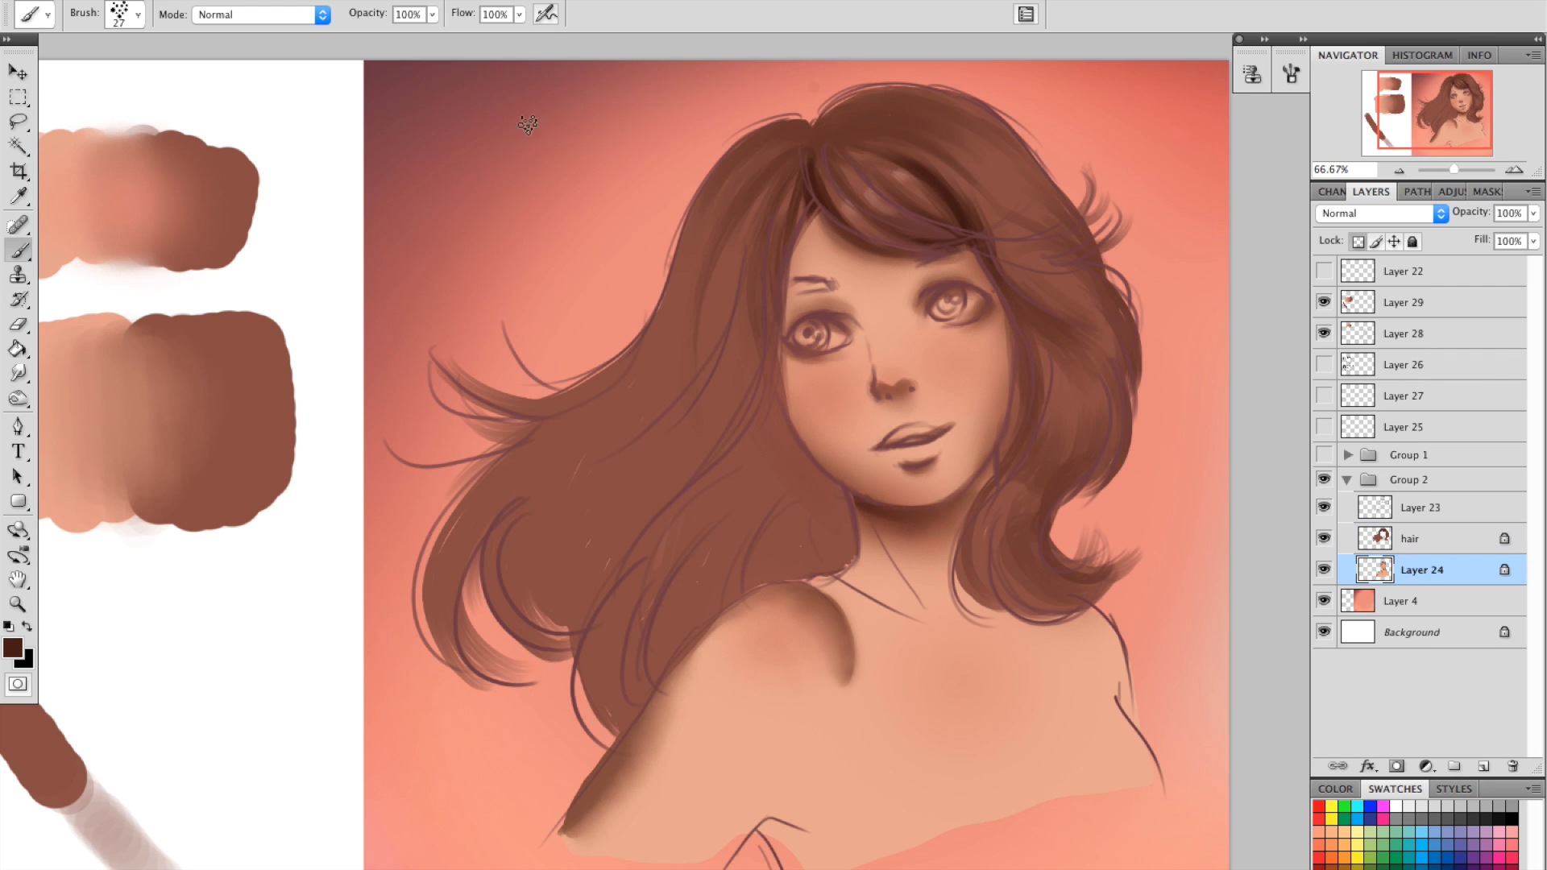
Apply Smart Blur to the skin on Layer 24 with a radius of 17.1 and a threshold of 23.8.
left_click(472, 1)
mouse_move(496, 137)
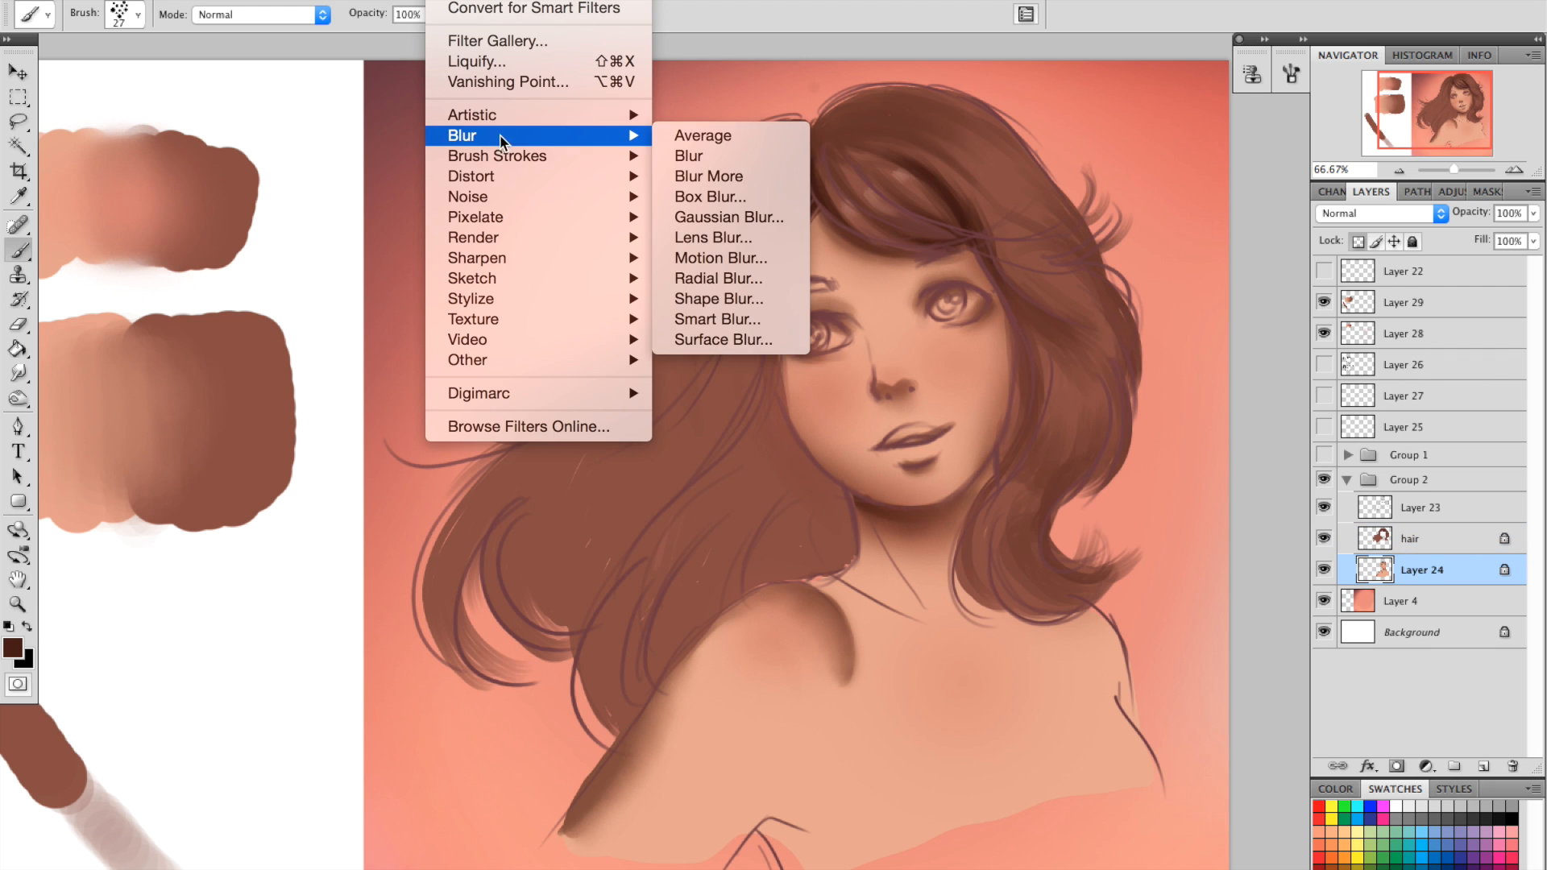
left_click(717, 319)
mouse_move(762, 274)
left_mouse_down()
mouse_move(646, 267)
mouse_move(784, 298)
mouse_move(749, 335)
mouse_move(784, 317)
mouse_move(736, 284)
left_mouse_up()
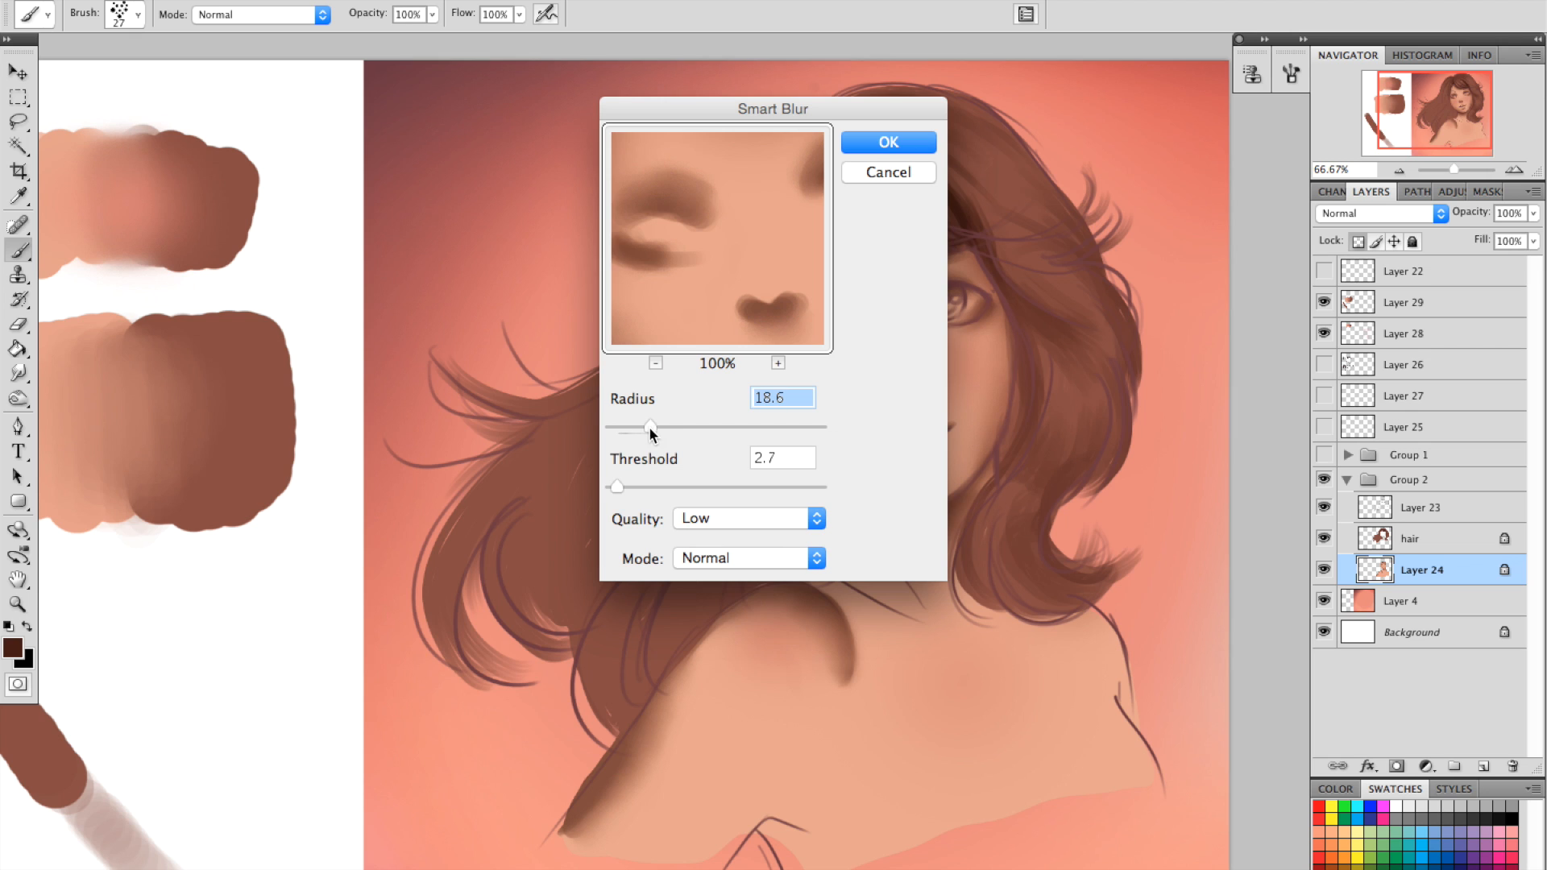
left_click_drag(634, 487, 654, 481)
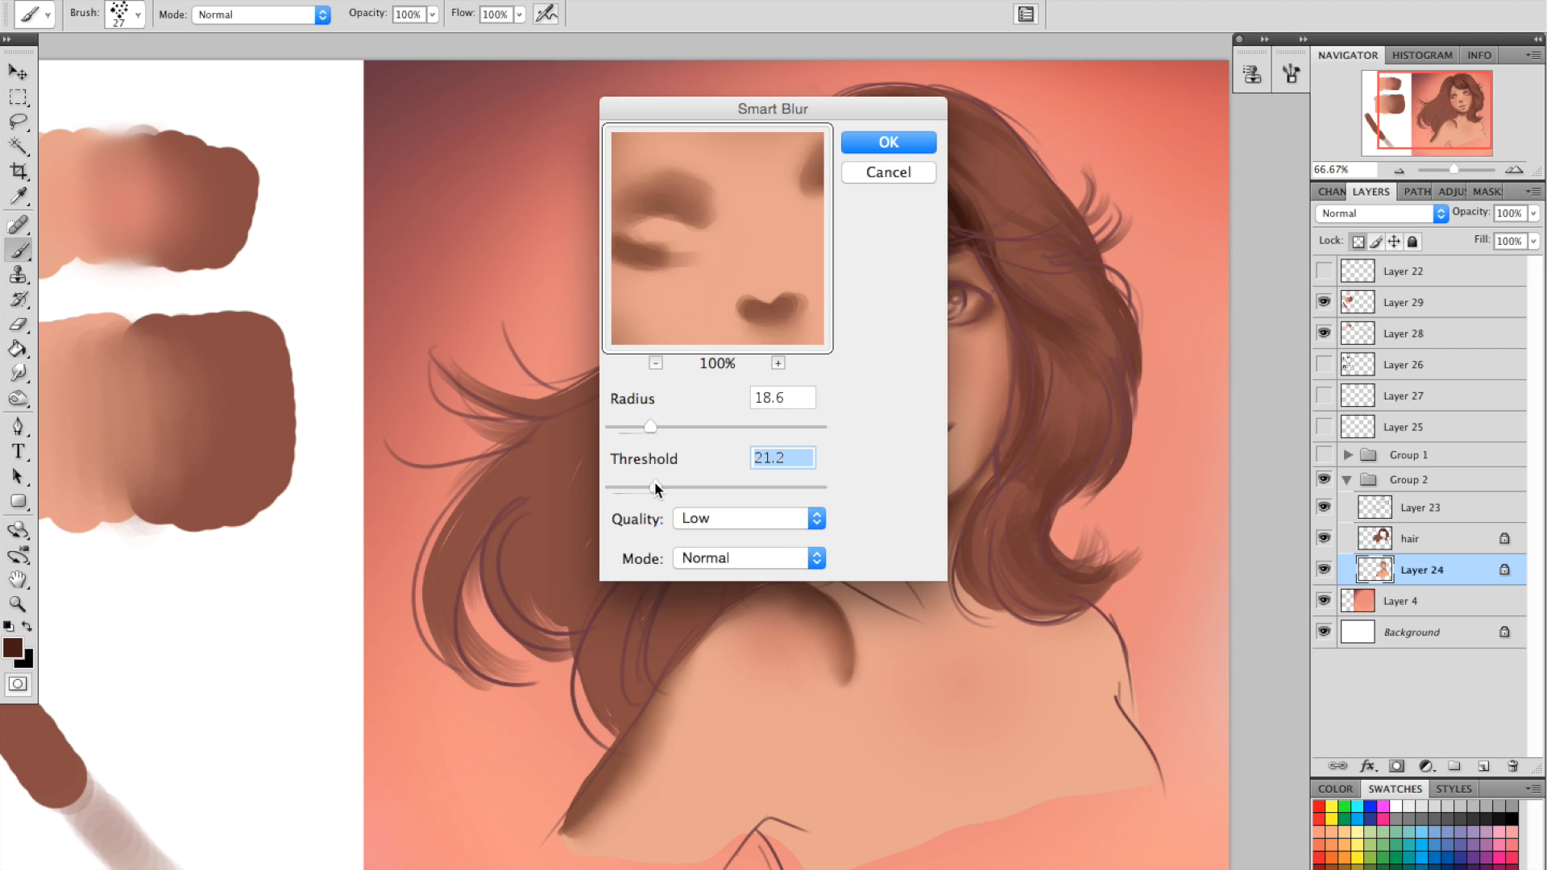
mouse_move(707, 257)
left_mouse_down()
mouse_move(788, 277)
mouse_move(756, 290)
mouse_move(733, 249)
left_mouse_up()
left_click_drag(644, 425, 637, 426)
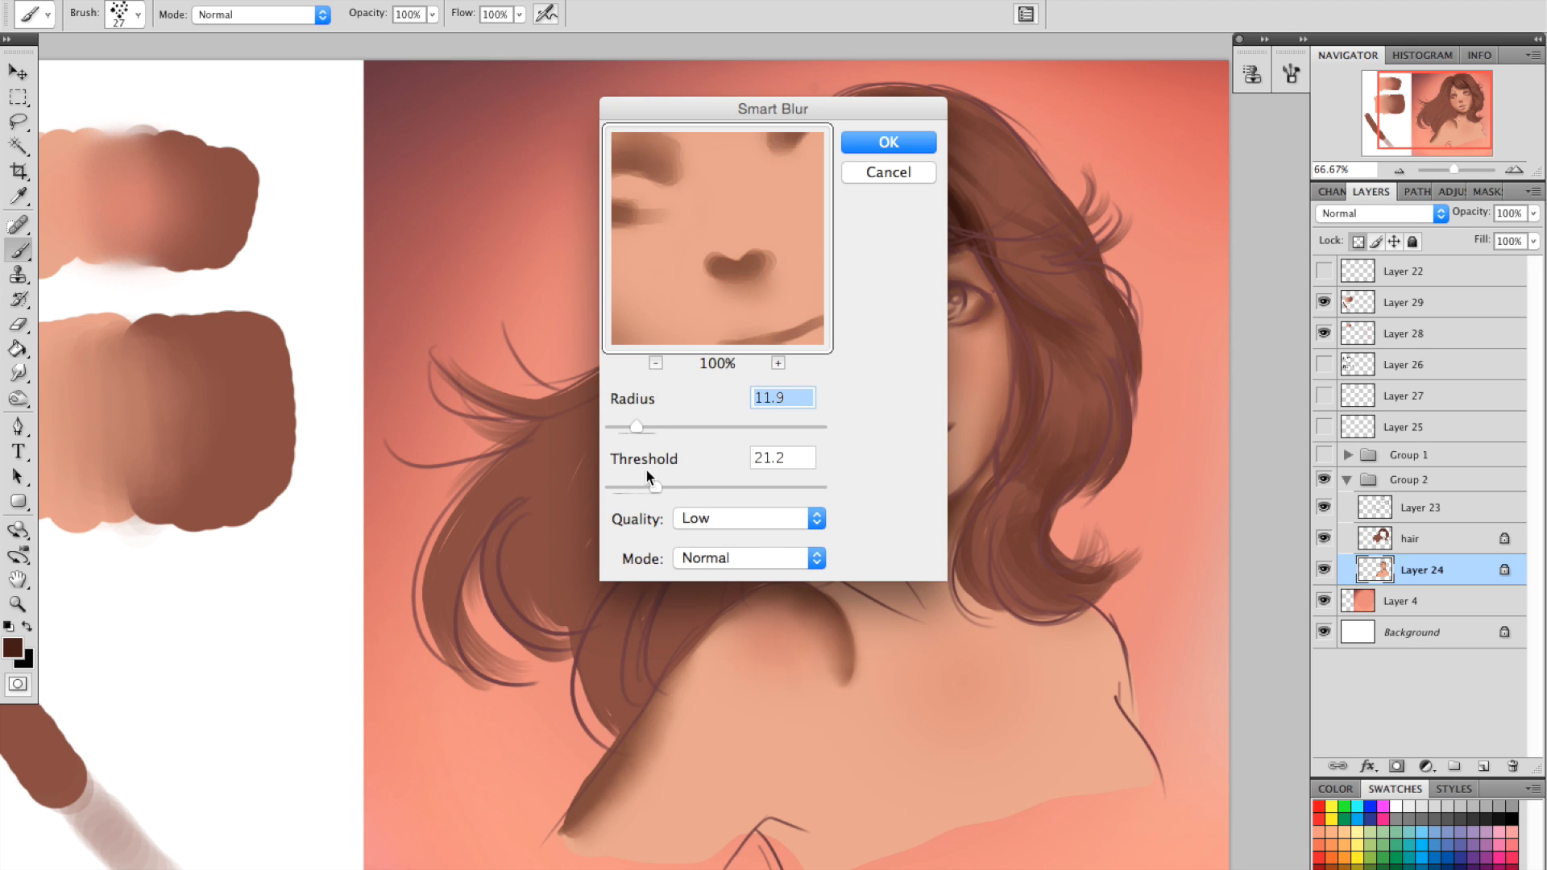
left_click_drag(655, 487, 640, 487)
left_click_drag(639, 423, 647, 427)
mouse_move(641, 487)
left_mouse_down()
mouse_move(675, 485)
mouse_move(655, 482)
left_mouse_up()
left_click_drag(765, 263, 762, 282)
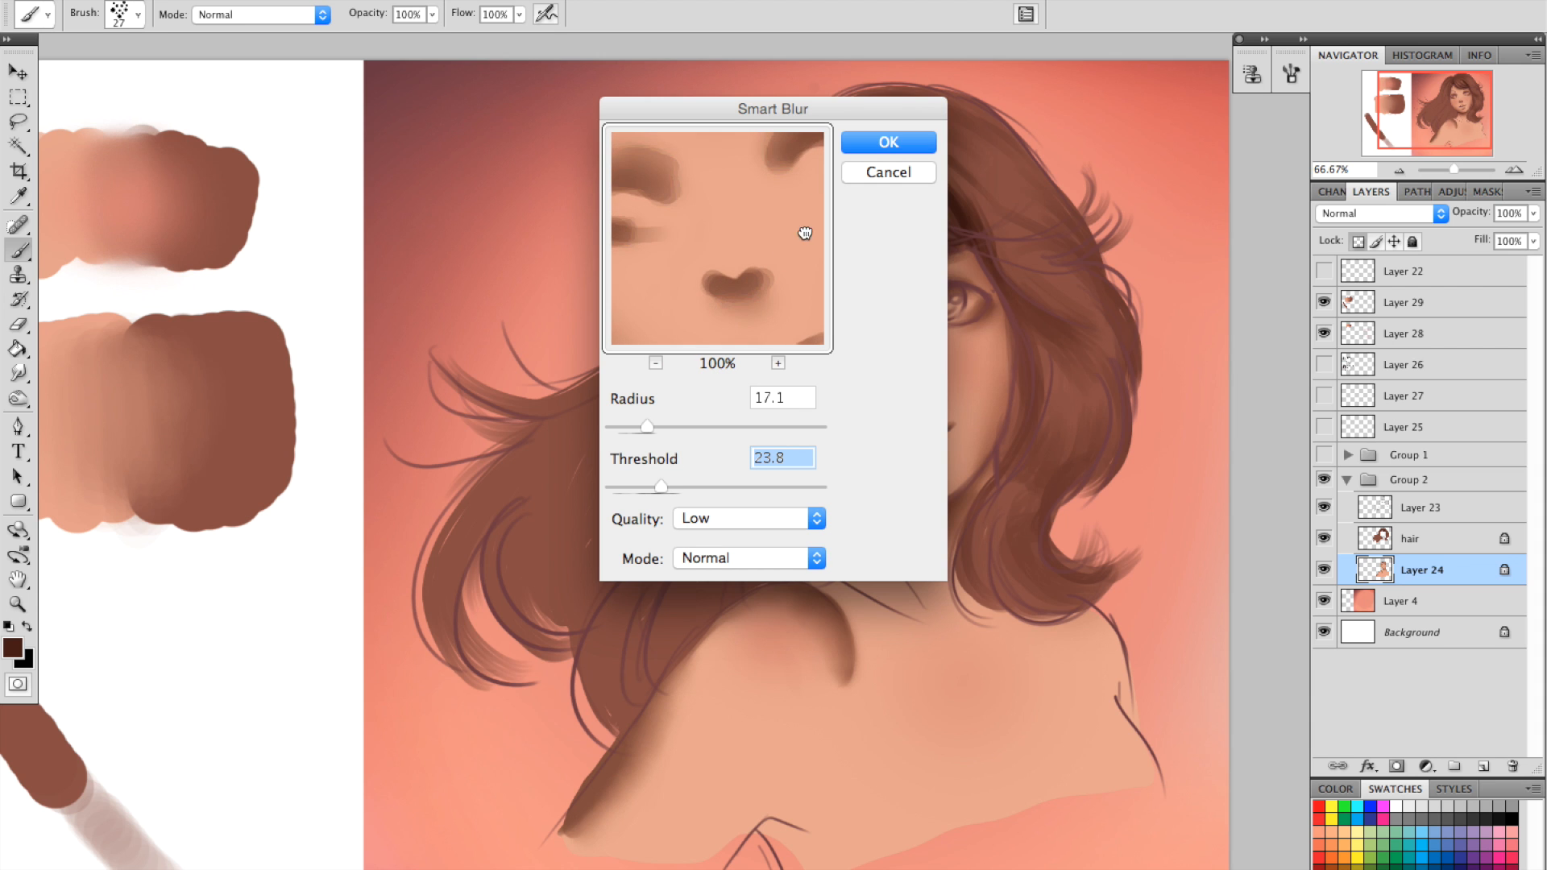
left_click(911, 144)
Check the blurred face up close and switch the brush to a hard round 19 px tip.
left_click(1514, 173)
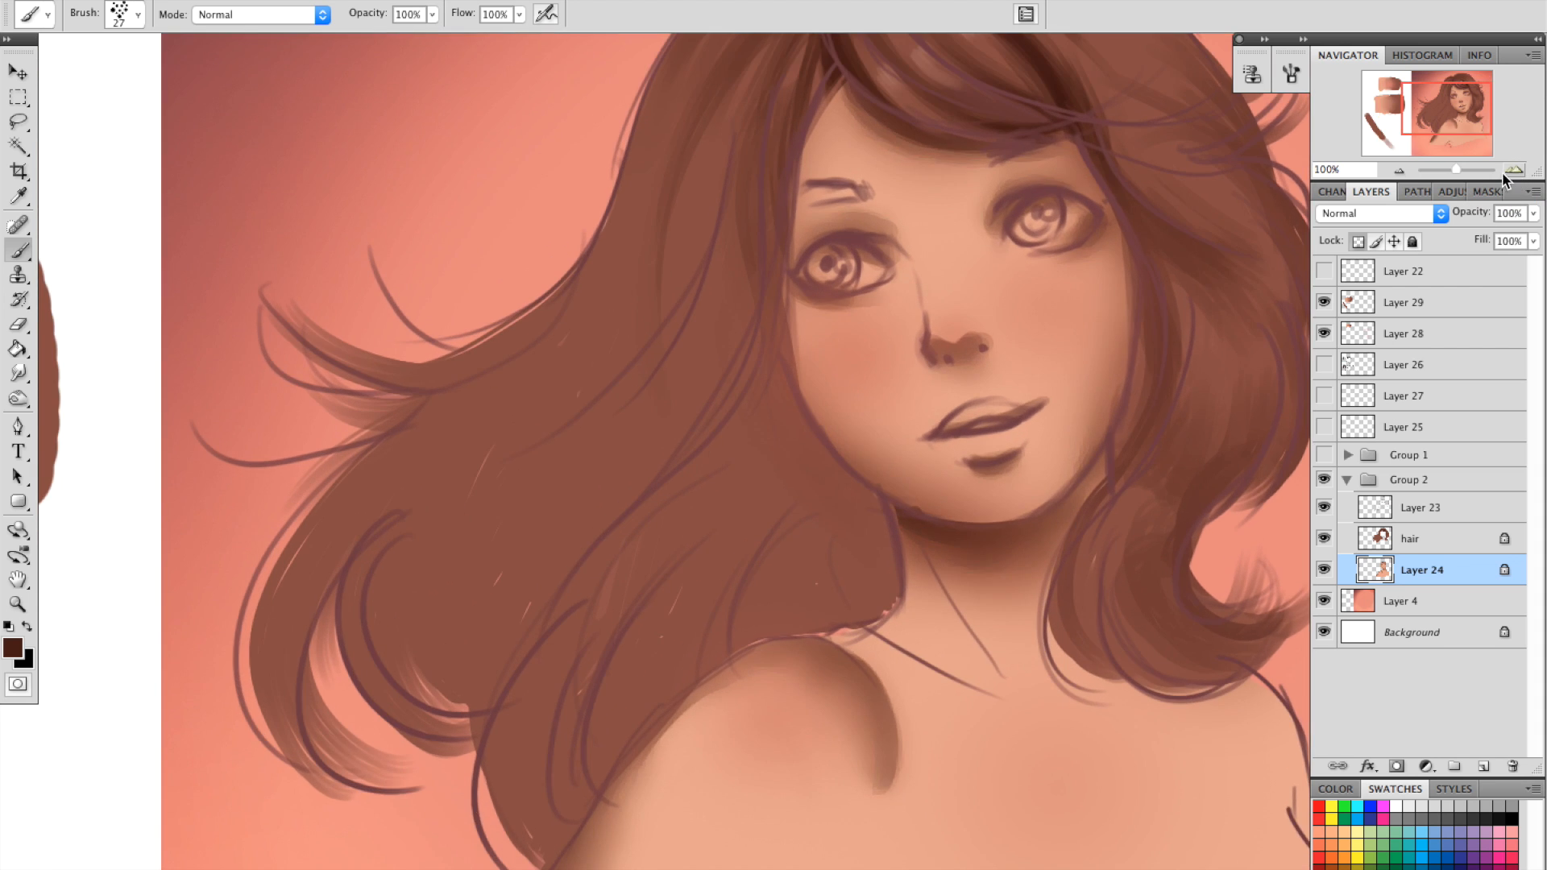
left_click(1509, 172)
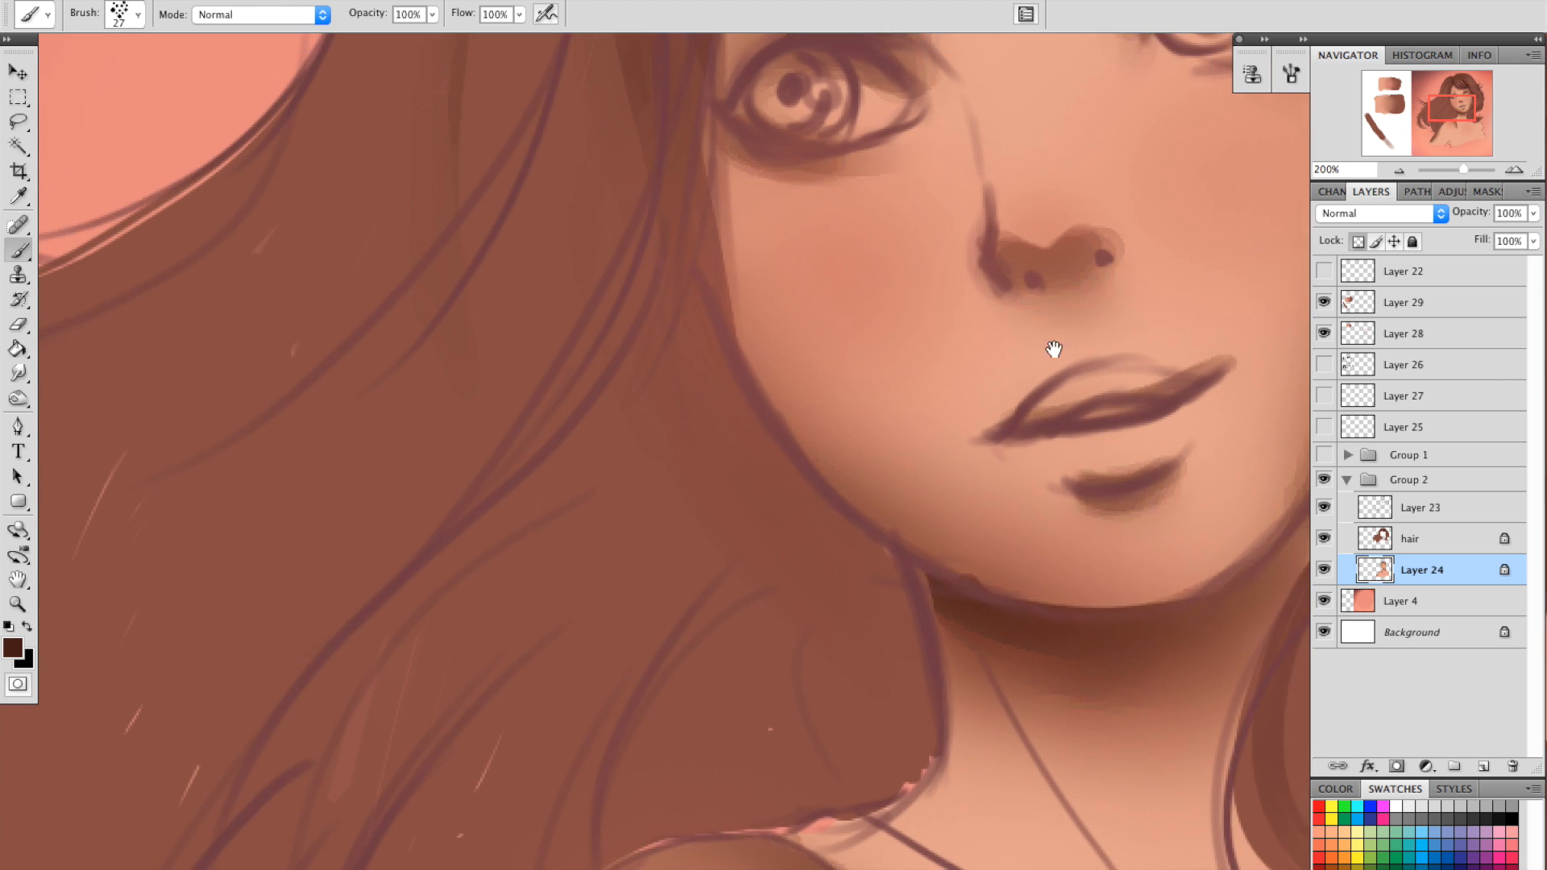
left_click_drag(1081, 314, 976, 506)
left_click_drag(1072, 372, 958, 404)
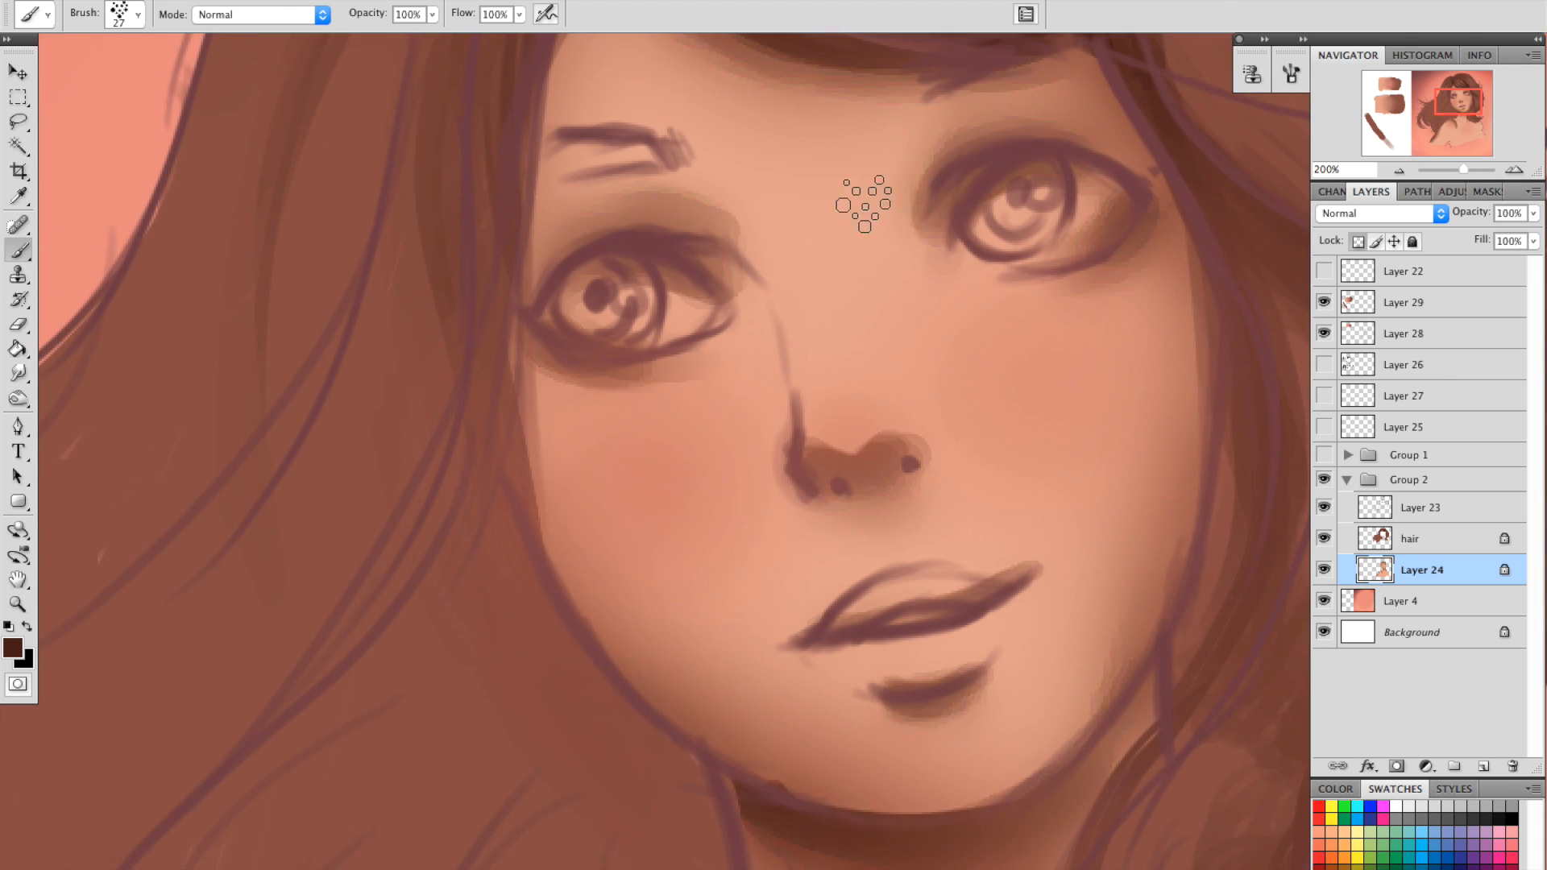
right_click(858, 354)
left_click(954, 685)
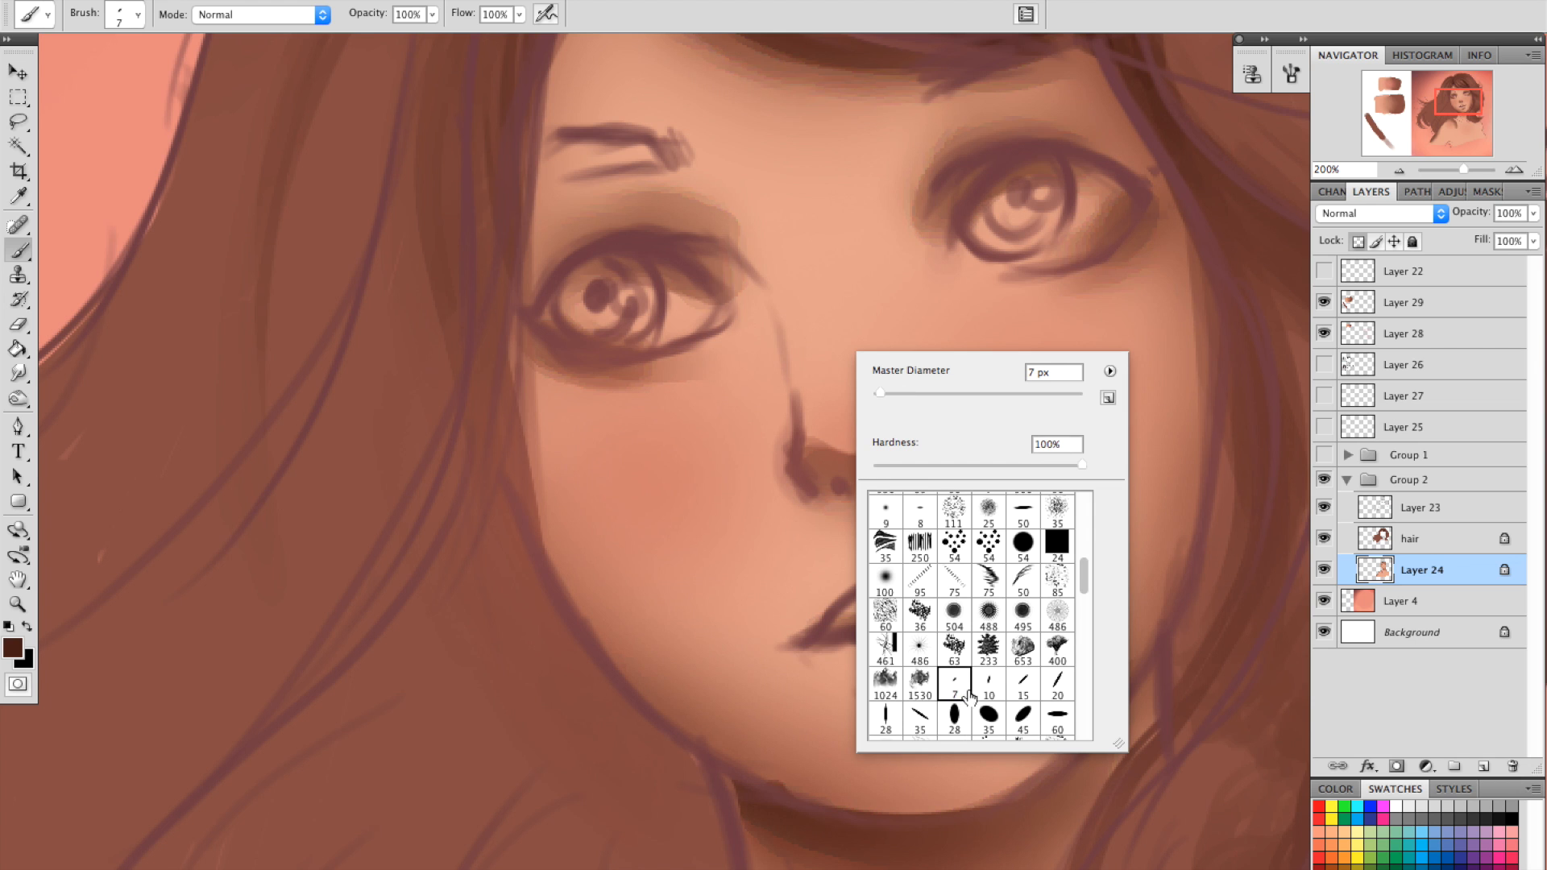
left_click_drag(1081, 592, 1081, 520)
left_click(955, 609)
left_click(822, 394)
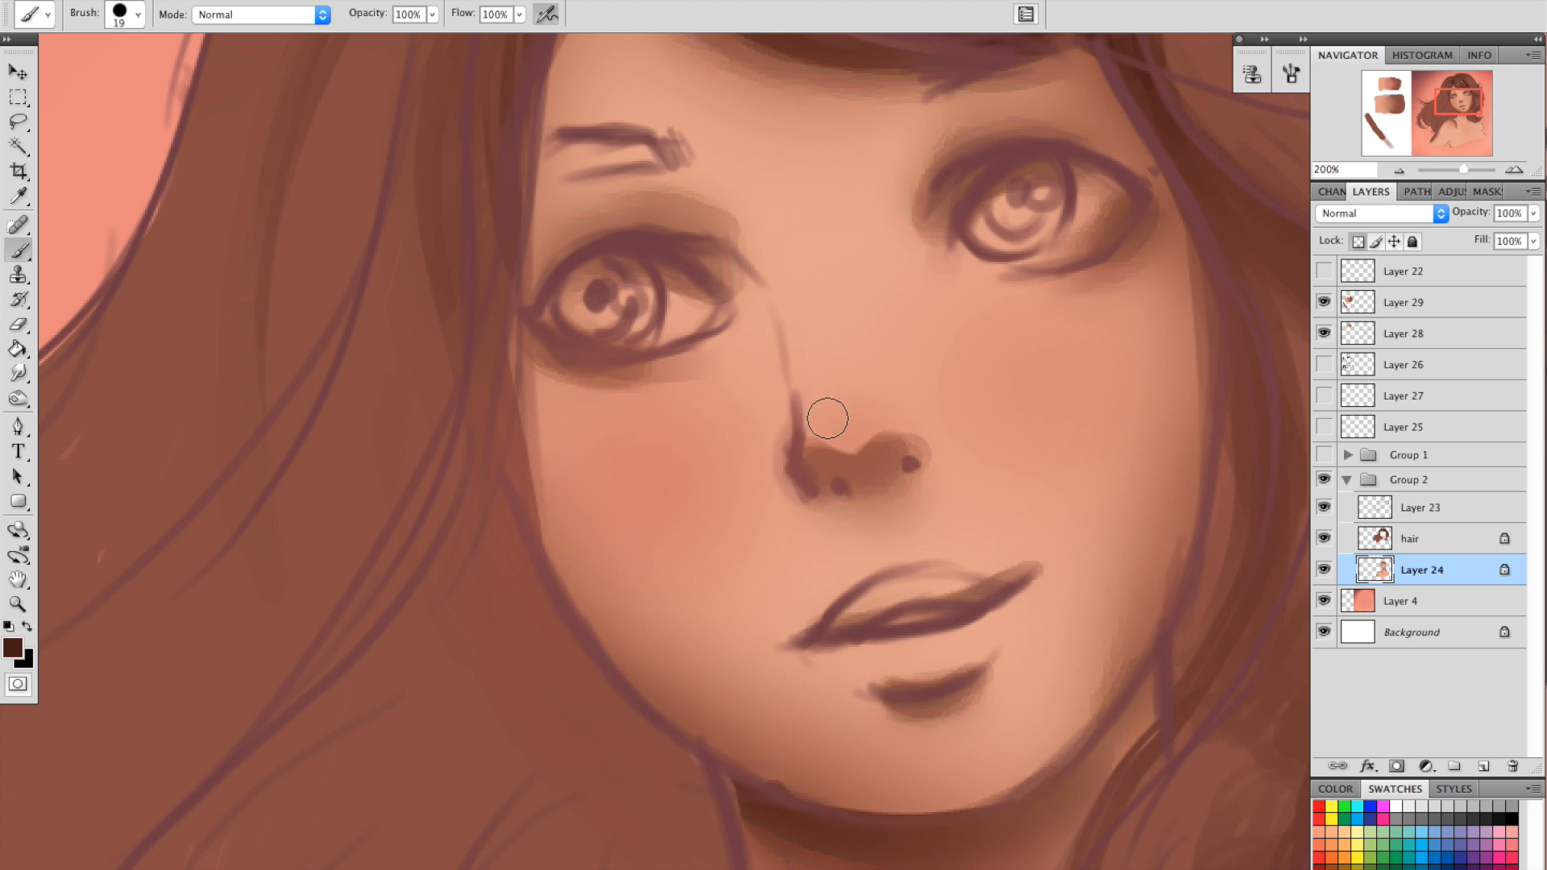
Inspect the blurred face up close and at full portrait size with the Layer 23 line art hidden, then show the line art again.
key("ctrl+minus")
key("ctrl+minus")
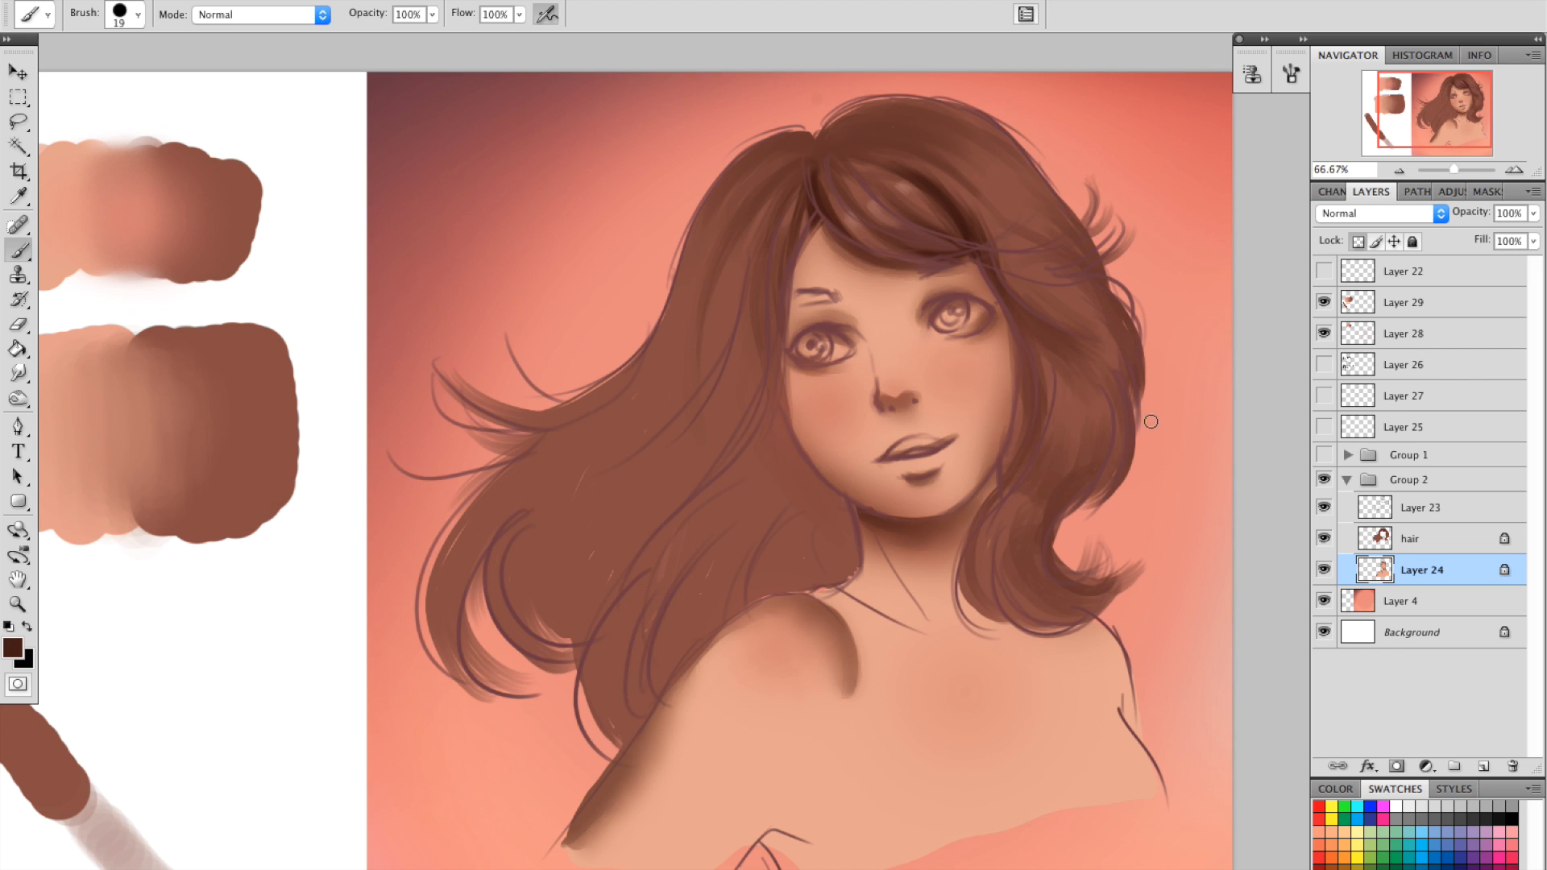
left_click(1324, 507)
left_click(1510, 168)
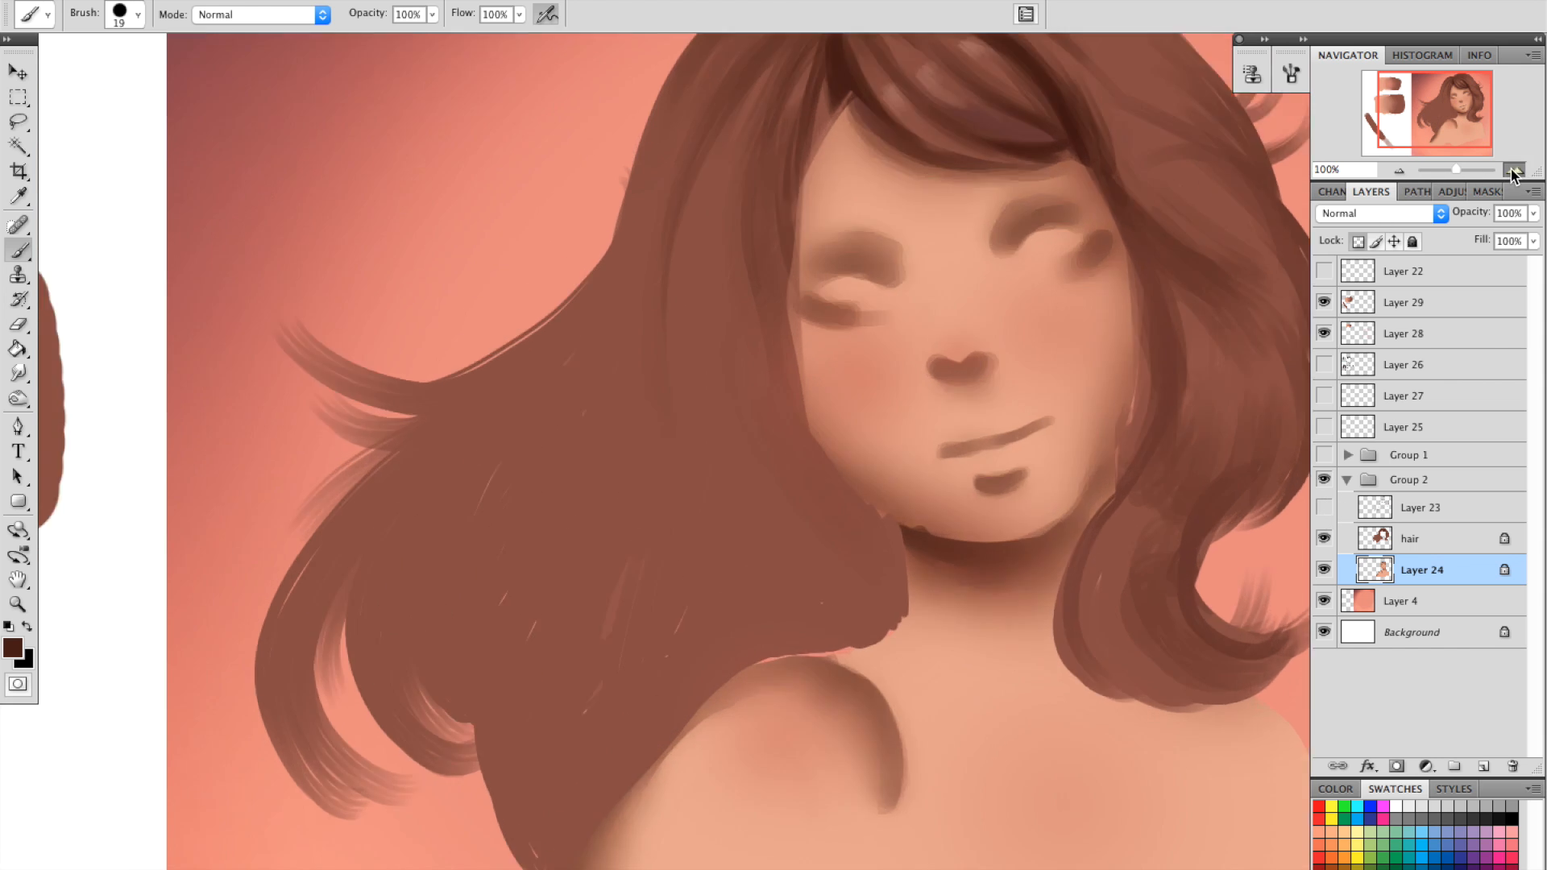
left_click(1511, 169)
left_click_drag(1232, 259, 1056, 483)
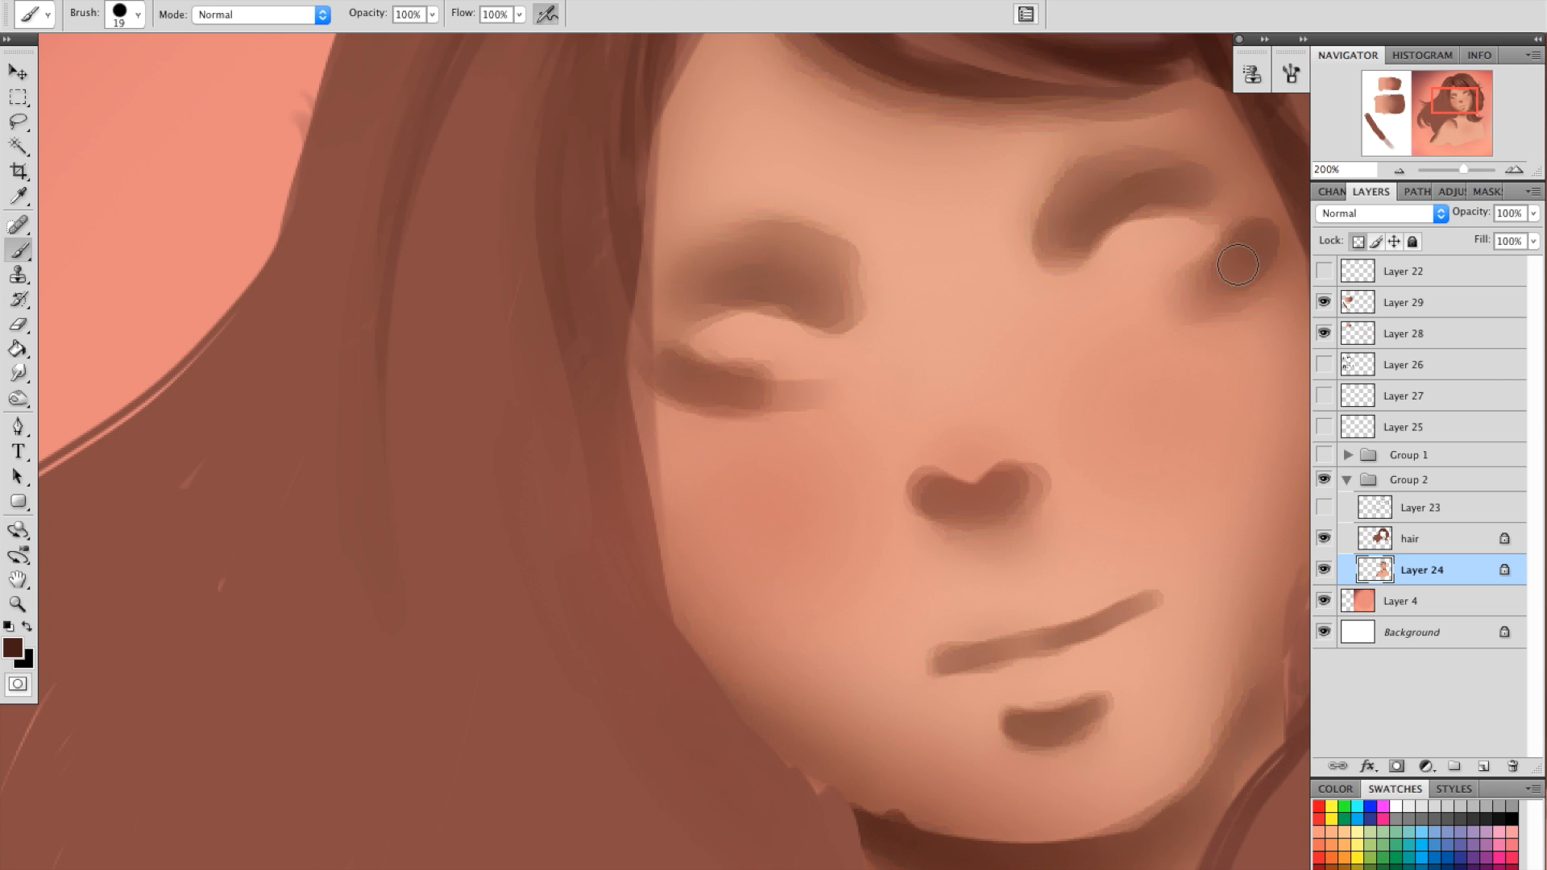
left_click(1400, 170)
left_click(1400, 170)
left_click_drag(1197, 441, 1173, 402)
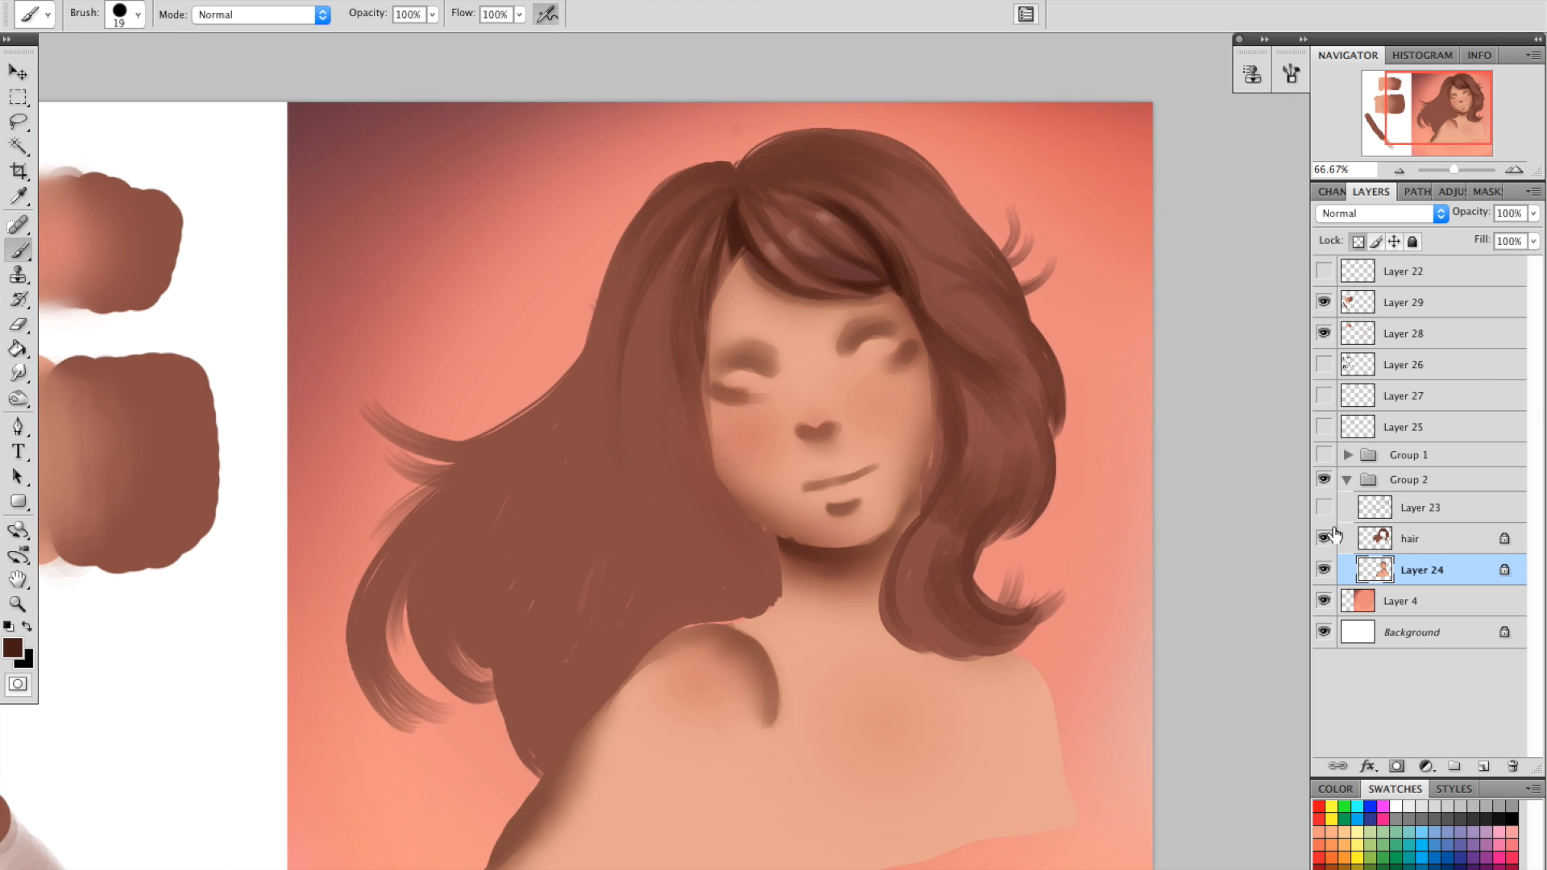
left_click(1324, 507)
left_click_drag(870, 425, 936, 422)
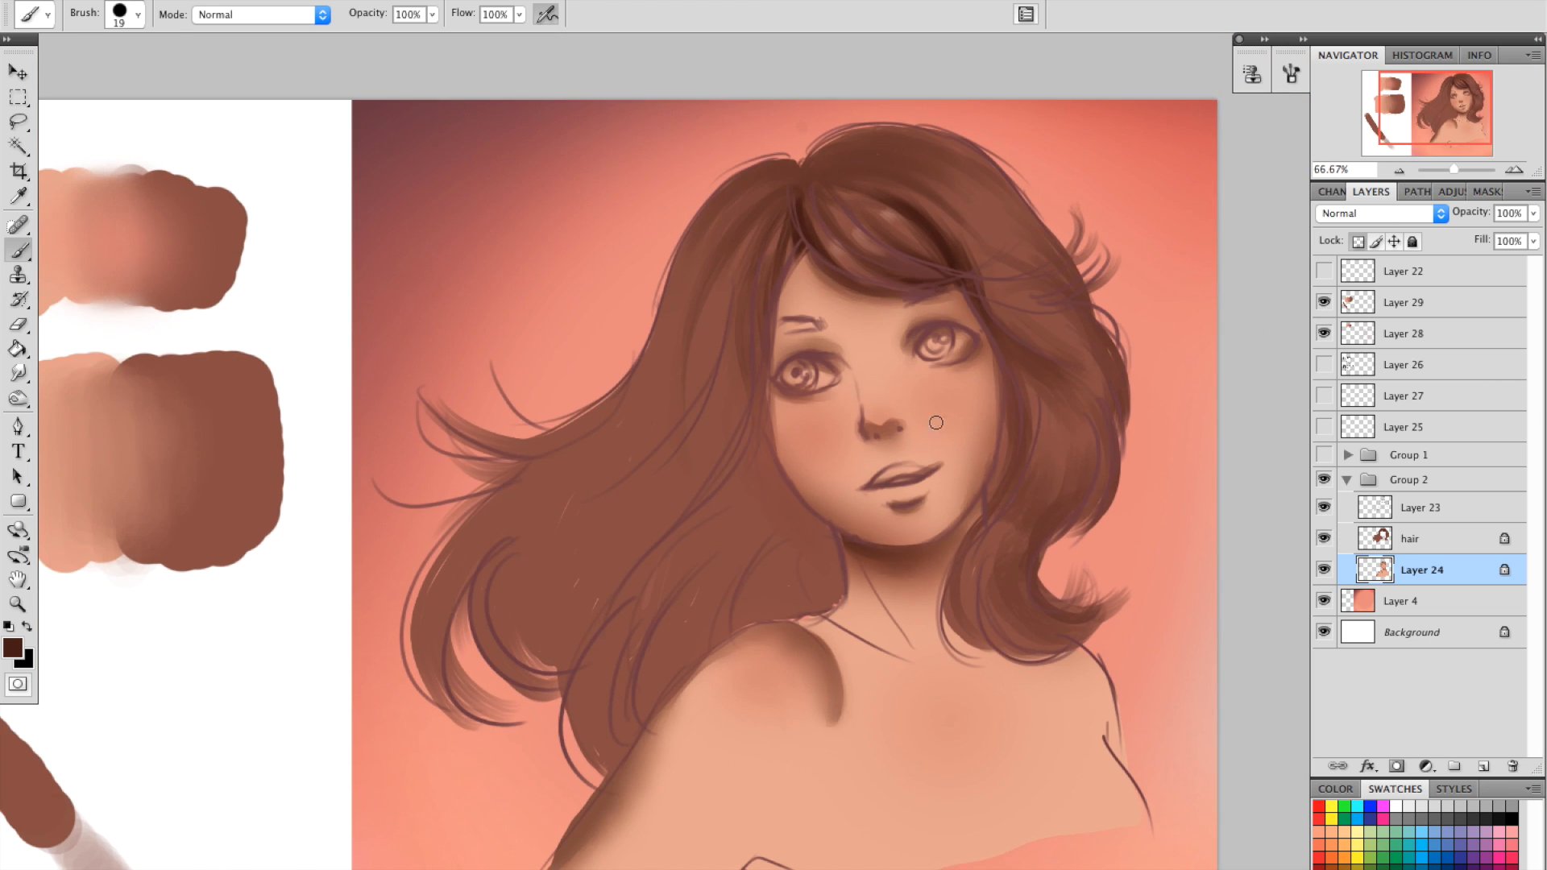
left_click_drag(1008, 358, 1039, 336)
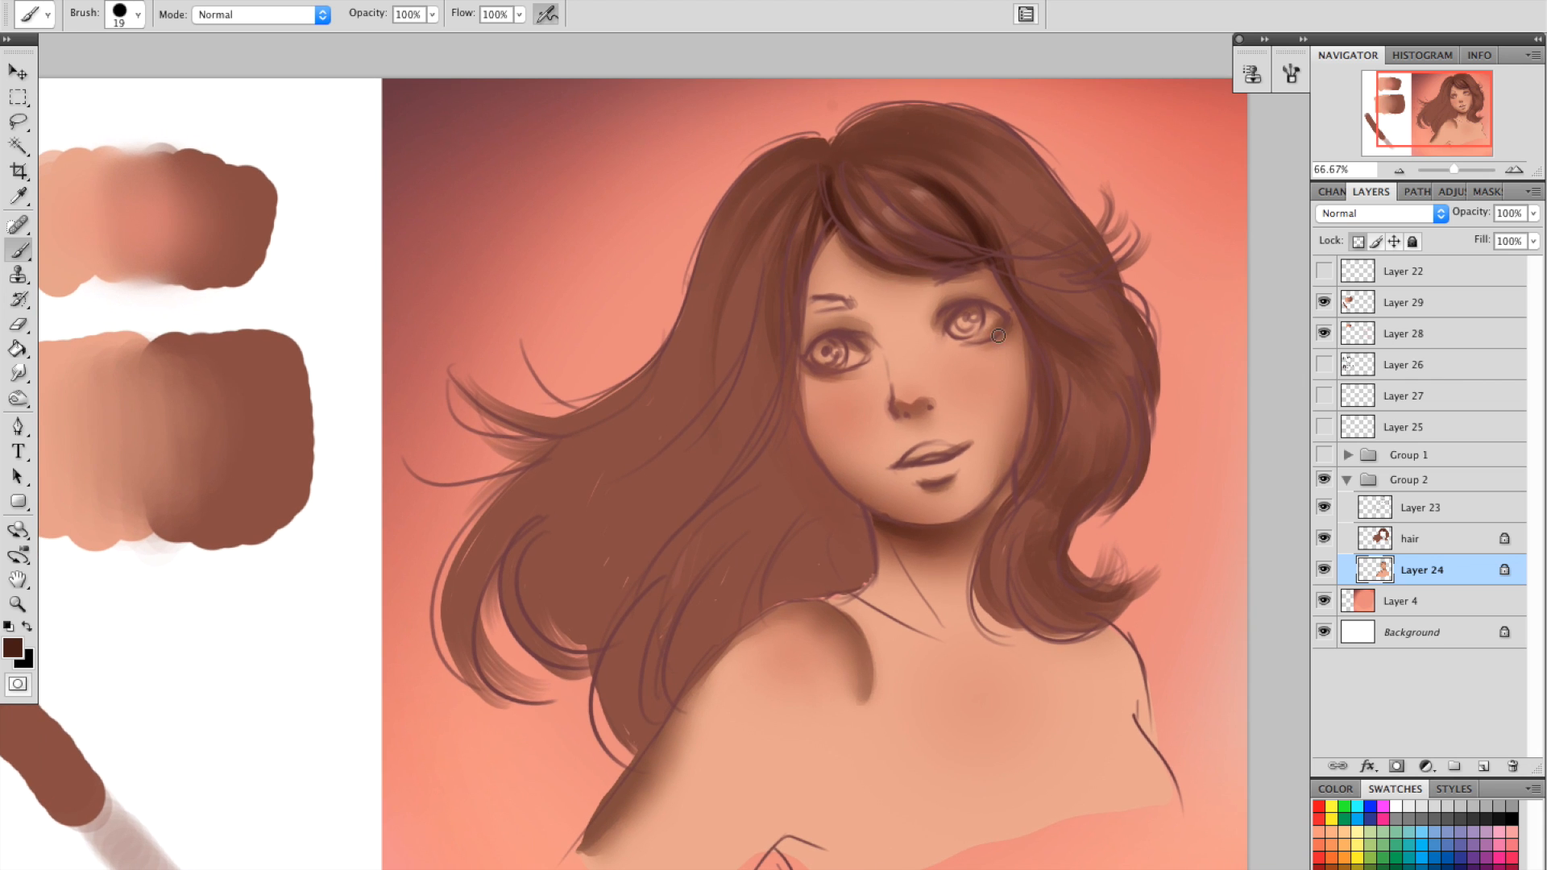
Lasso the neck area below the jawline on Layer 24, subtracting the shoulders and lower chest from the selection.
left_click(18, 121)
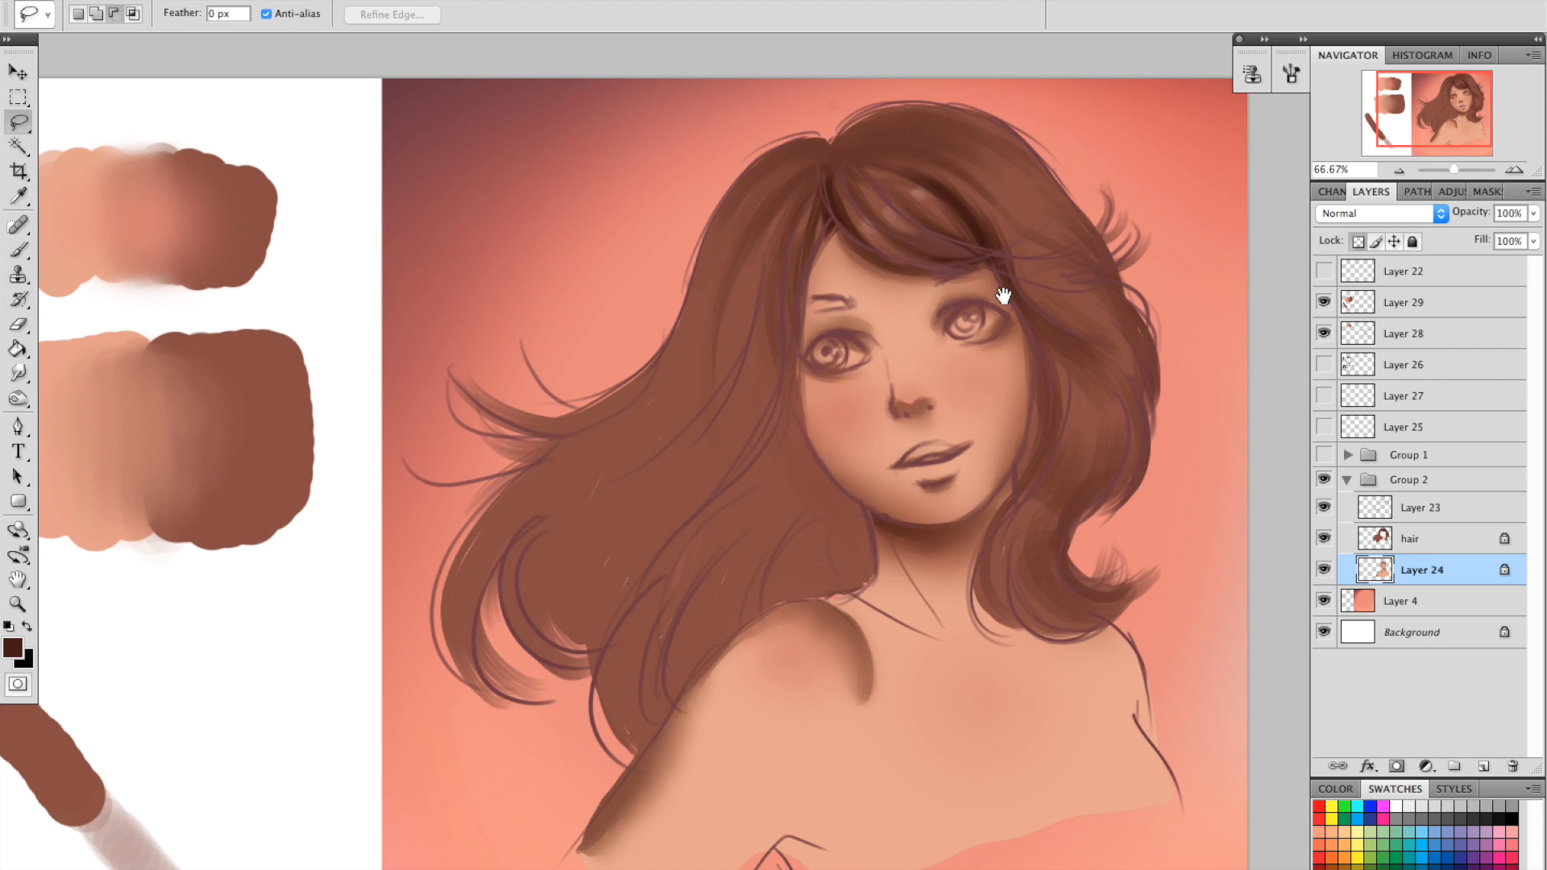
left_click_drag(1003, 296, 1009, 292)
left_click_drag(1070, 418, 1072, 395)
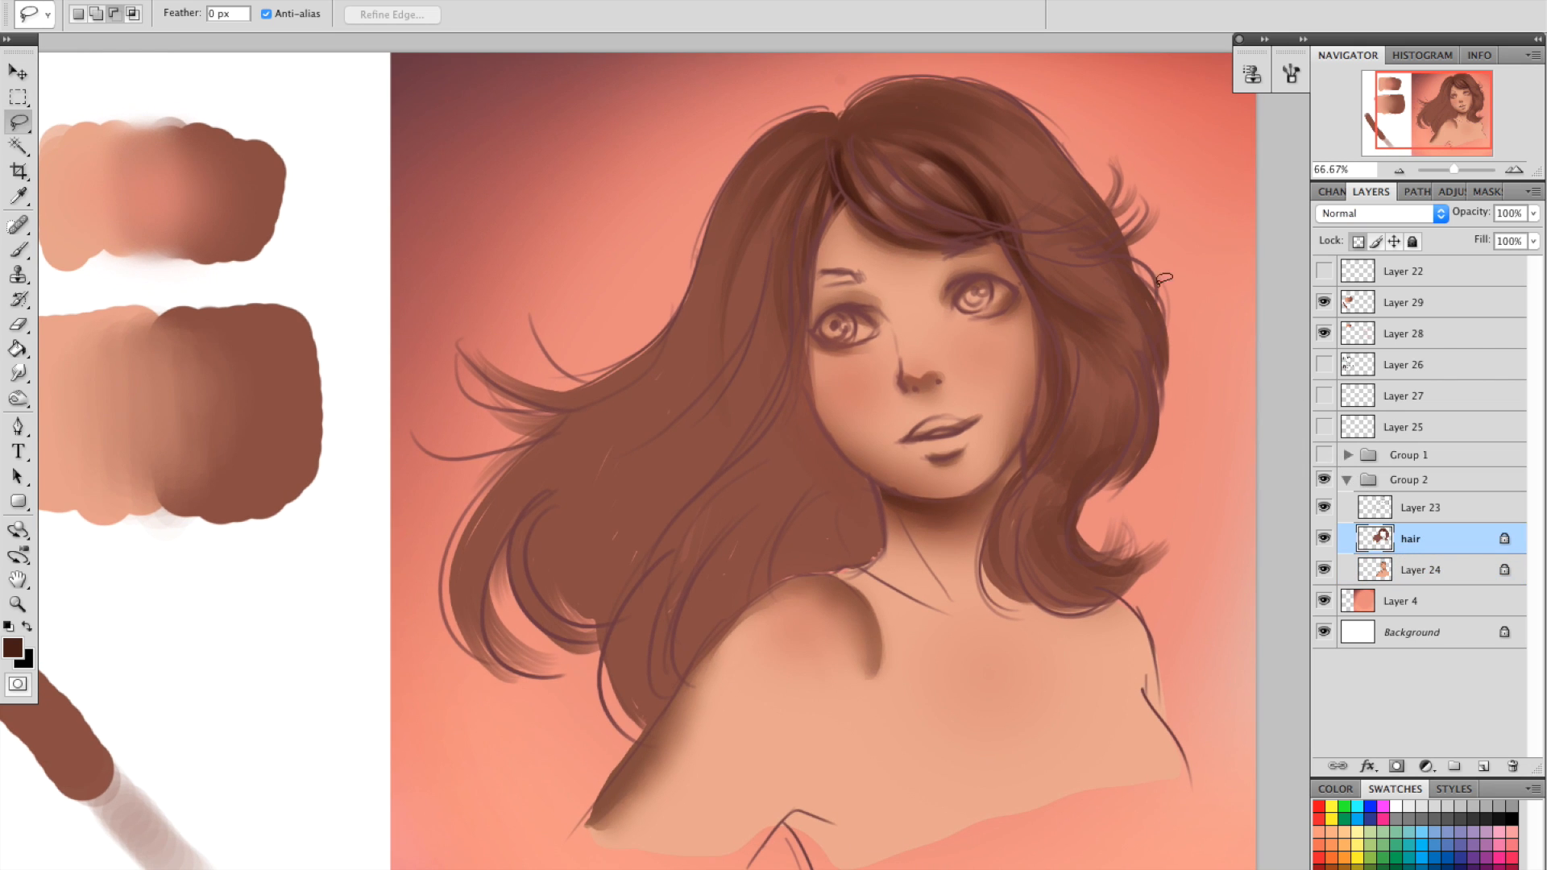
left_click(1324, 507)
left_click(1324, 507)
left_click(1385, 571)
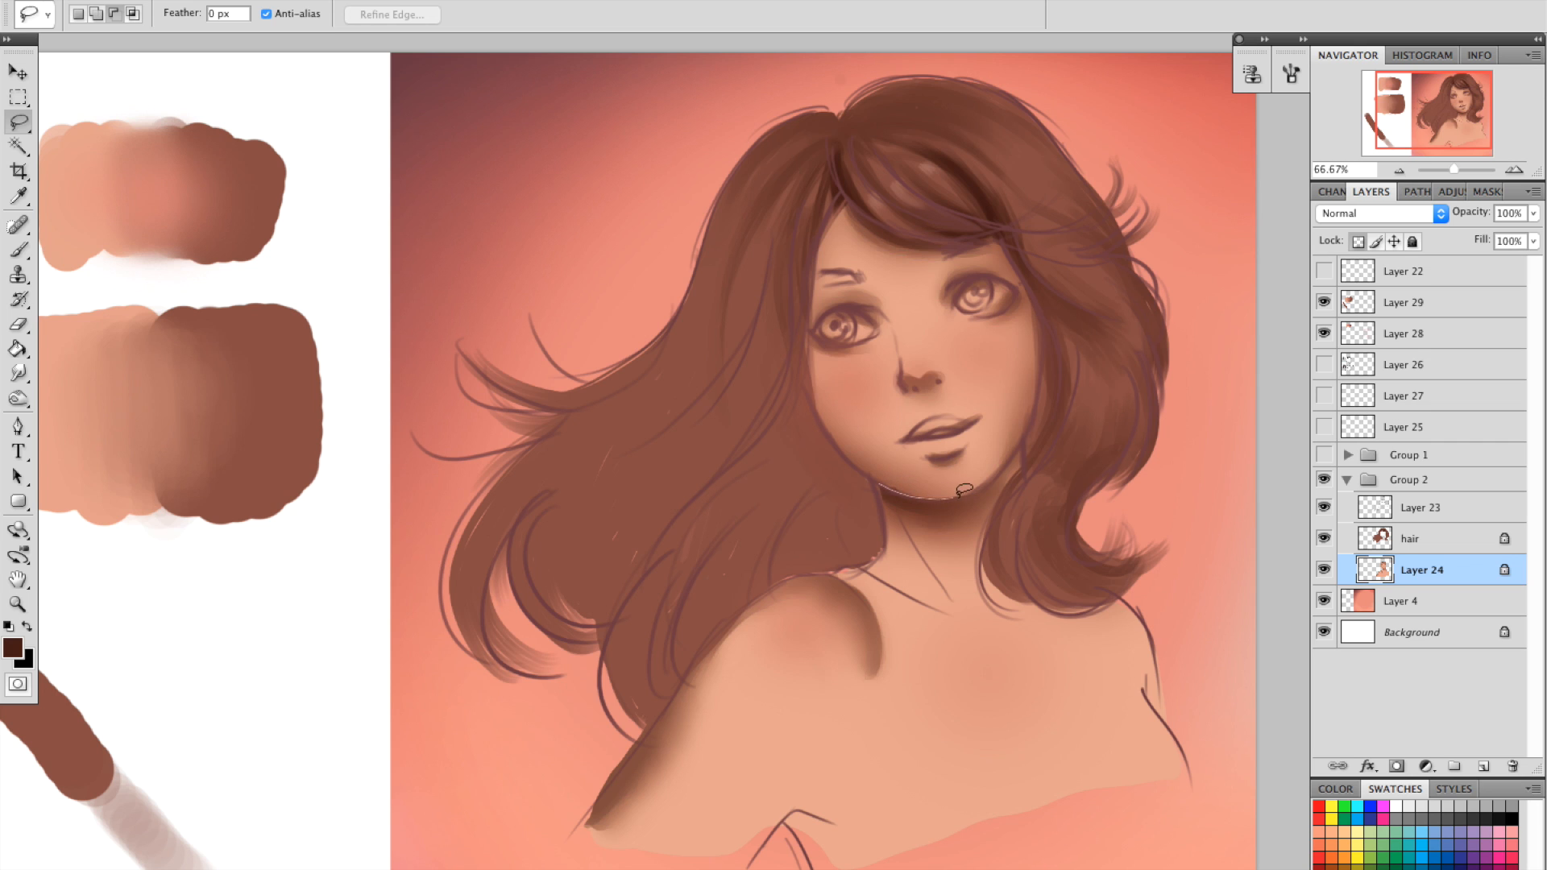
mouse_move(1050, 422)
left_mouse_down()
mouse_move(961, 843)
mouse_move(650, 541)
mouse_move(686, 490)
left_mouse_up()
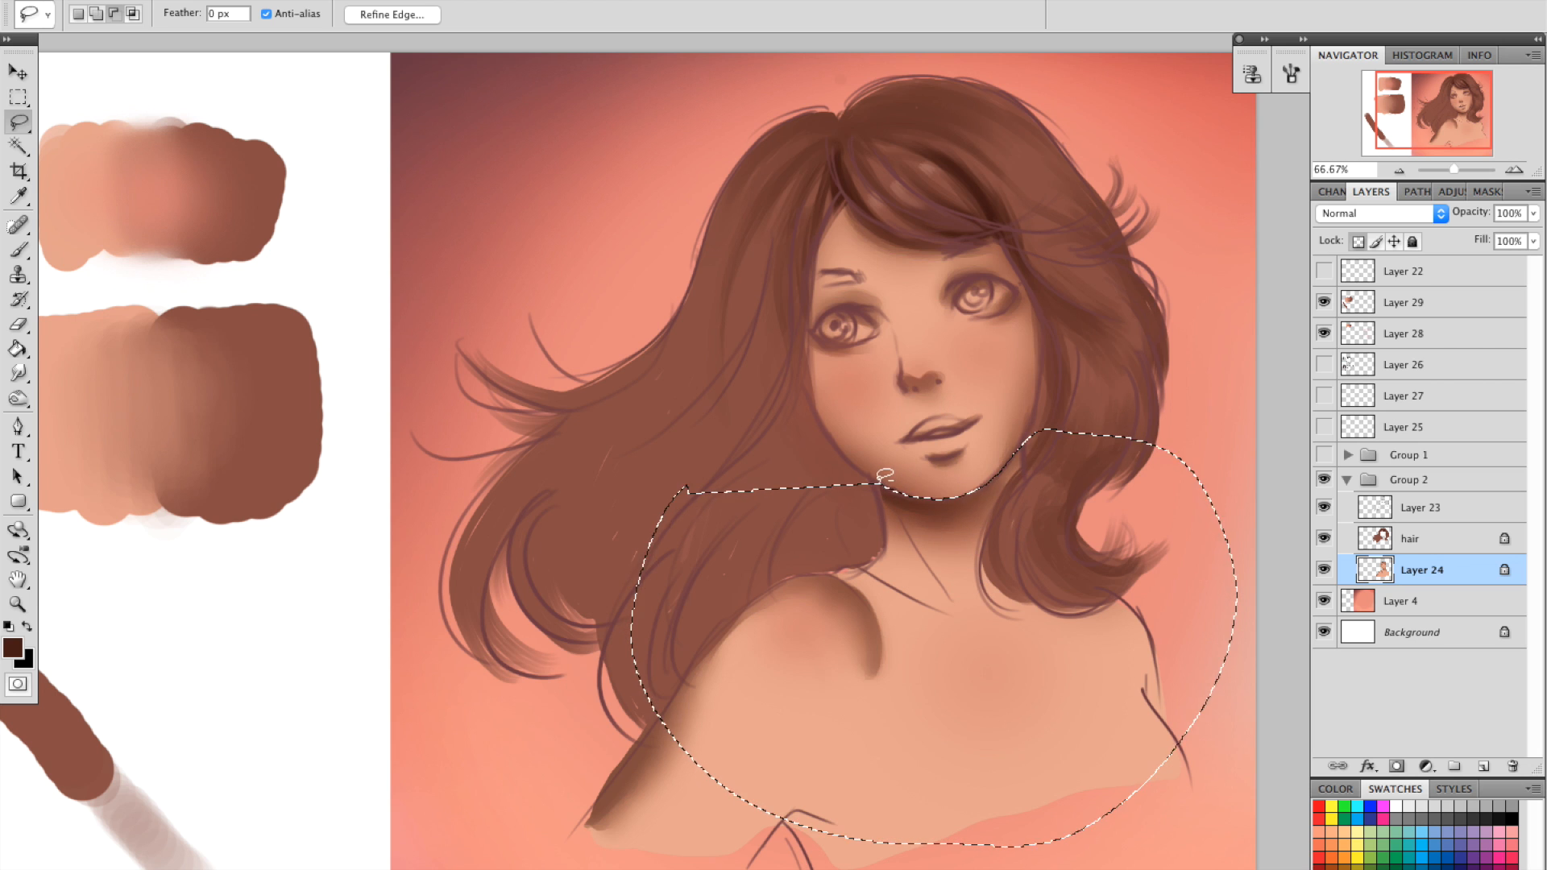
mouse_move(925, 489)
left_mouse_down()
mouse_move(804, 442)
mouse_move(870, 555)
mouse_move(967, 866)
mouse_move(694, 400)
mouse_move(774, 412)
left_mouse_up()
mouse_move(1160, 429)
left_mouse_down()
mouse_move(987, 845)
mouse_move(1203, 418)
mouse_move(1170, 419)
left_mouse_up()
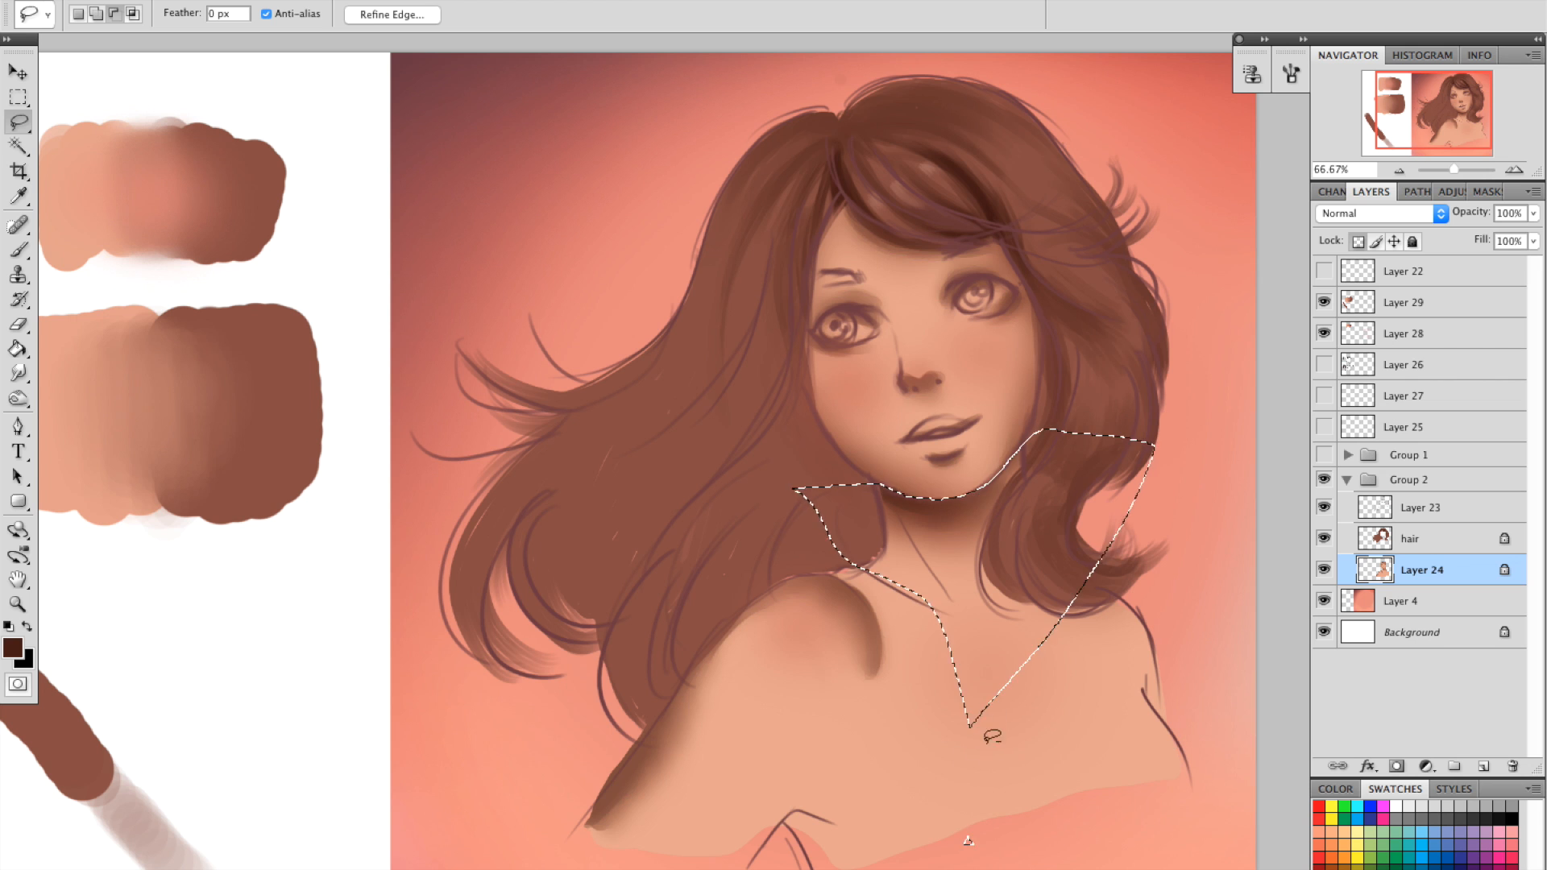
Apply Gaussian Blur with a radius of 4.5 pixels to the selected neck shadow and deselect.
left_click(449, 1)
mouse_move(516, 142)
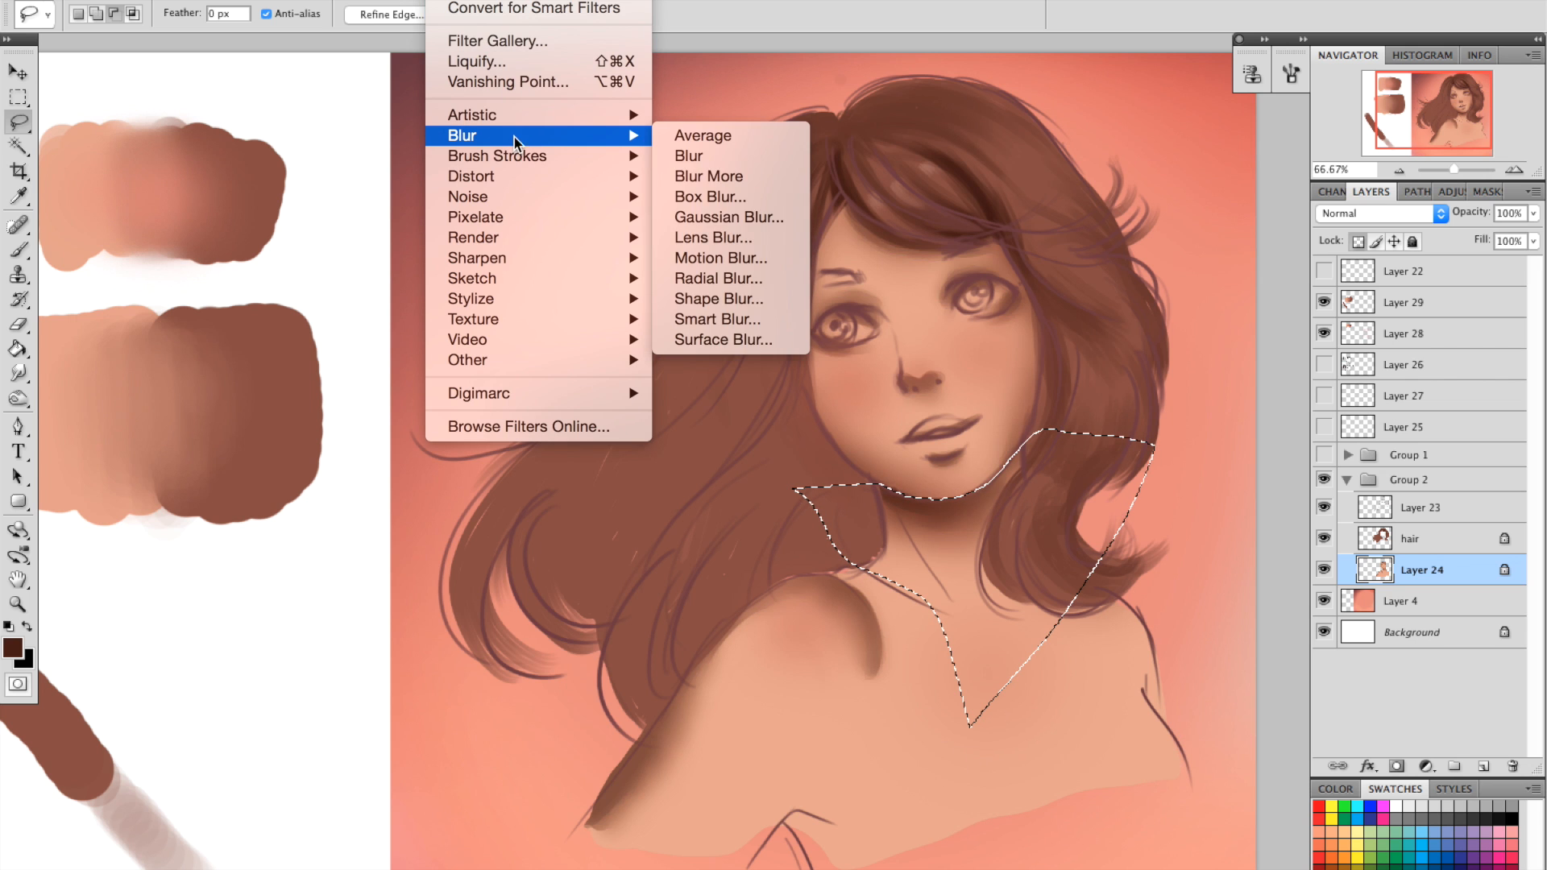
left_click(729, 217)
left_click_drag(1330, 309, 1304, 214)
mouse_move(1246, 532)
left_mouse_down()
mouse_move(1212, 524)
mouse_move(1297, 533)
mouse_move(1231, 532)
left_mouse_up()
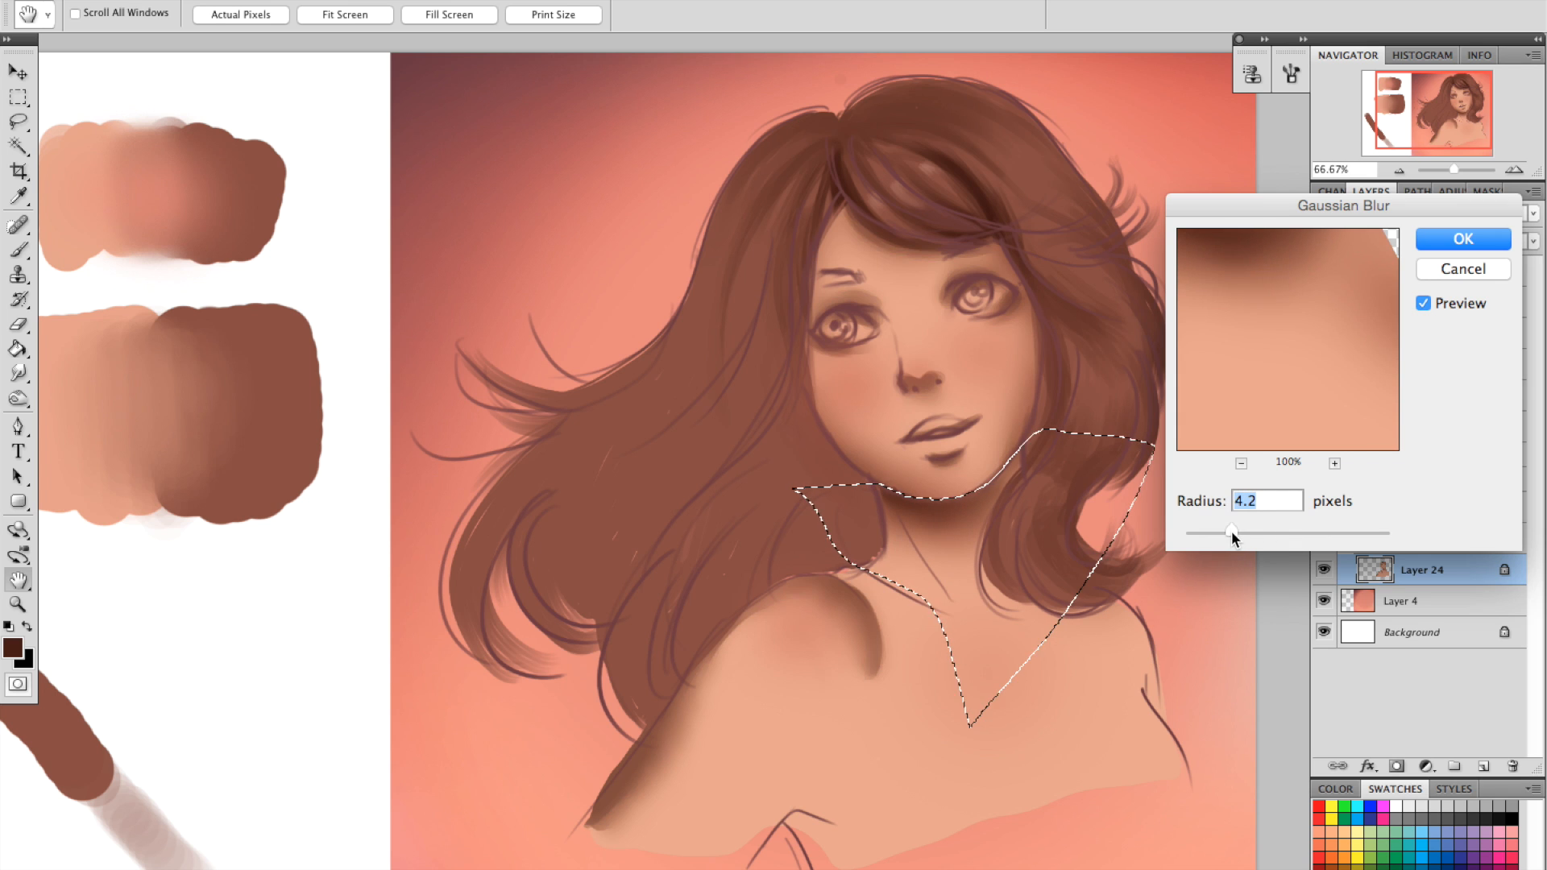
left_click_drag(1281, 439, 1291, 338)
left_click_drag(1291, 270, 1290, 437)
left_click_drag(1293, 313, 1270, 346)
left_click_drag(1227, 529, 1242, 532)
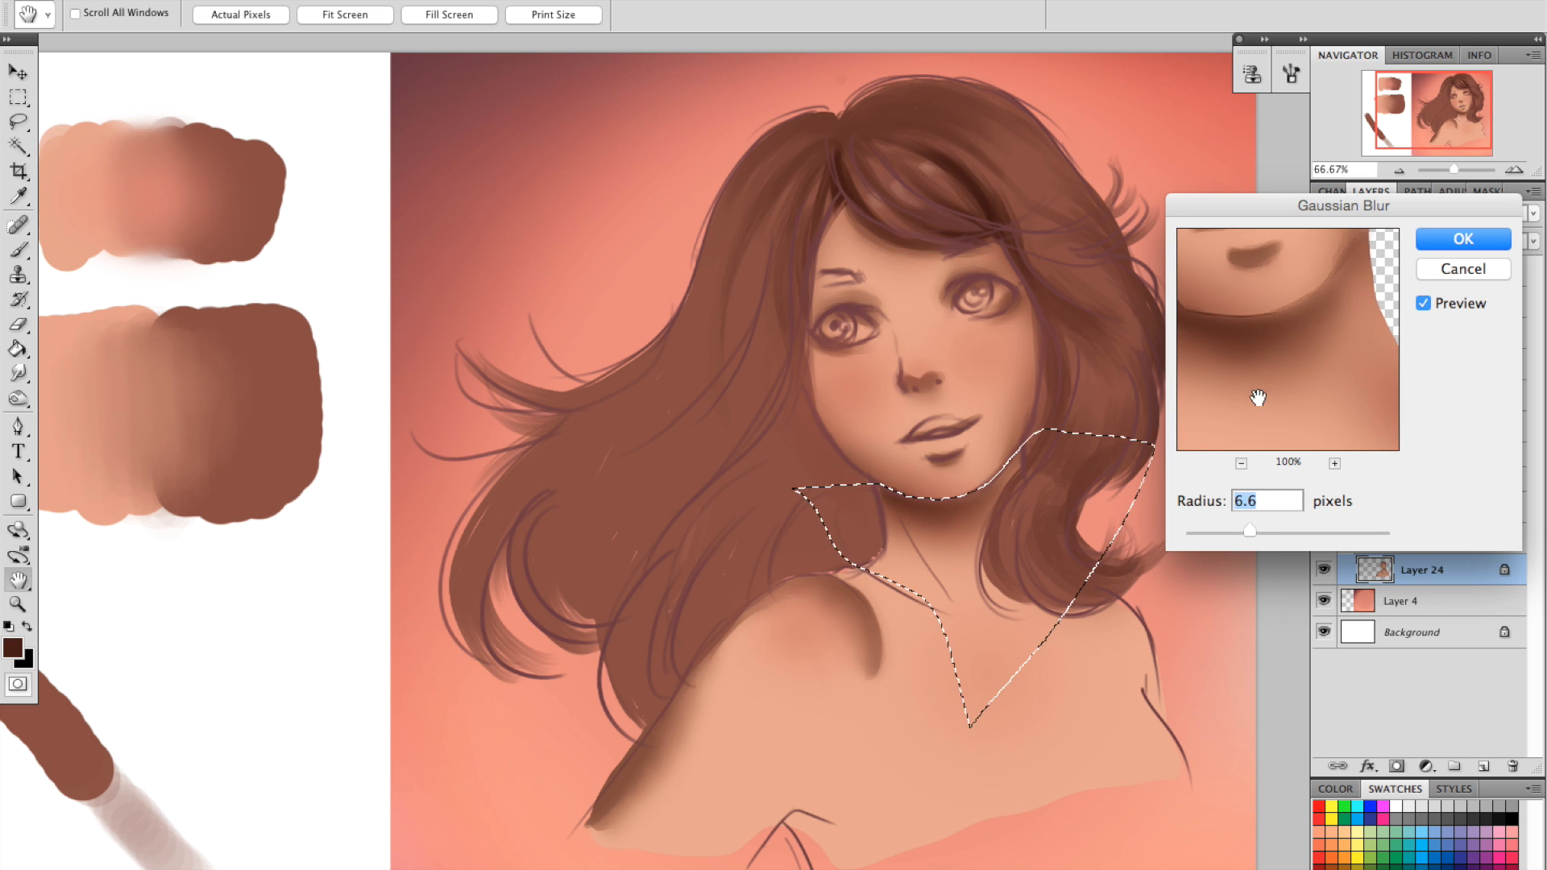
left_click_drag(1256, 401, 1315, 435)
left_click_drag(1240, 532, 1233, 532)
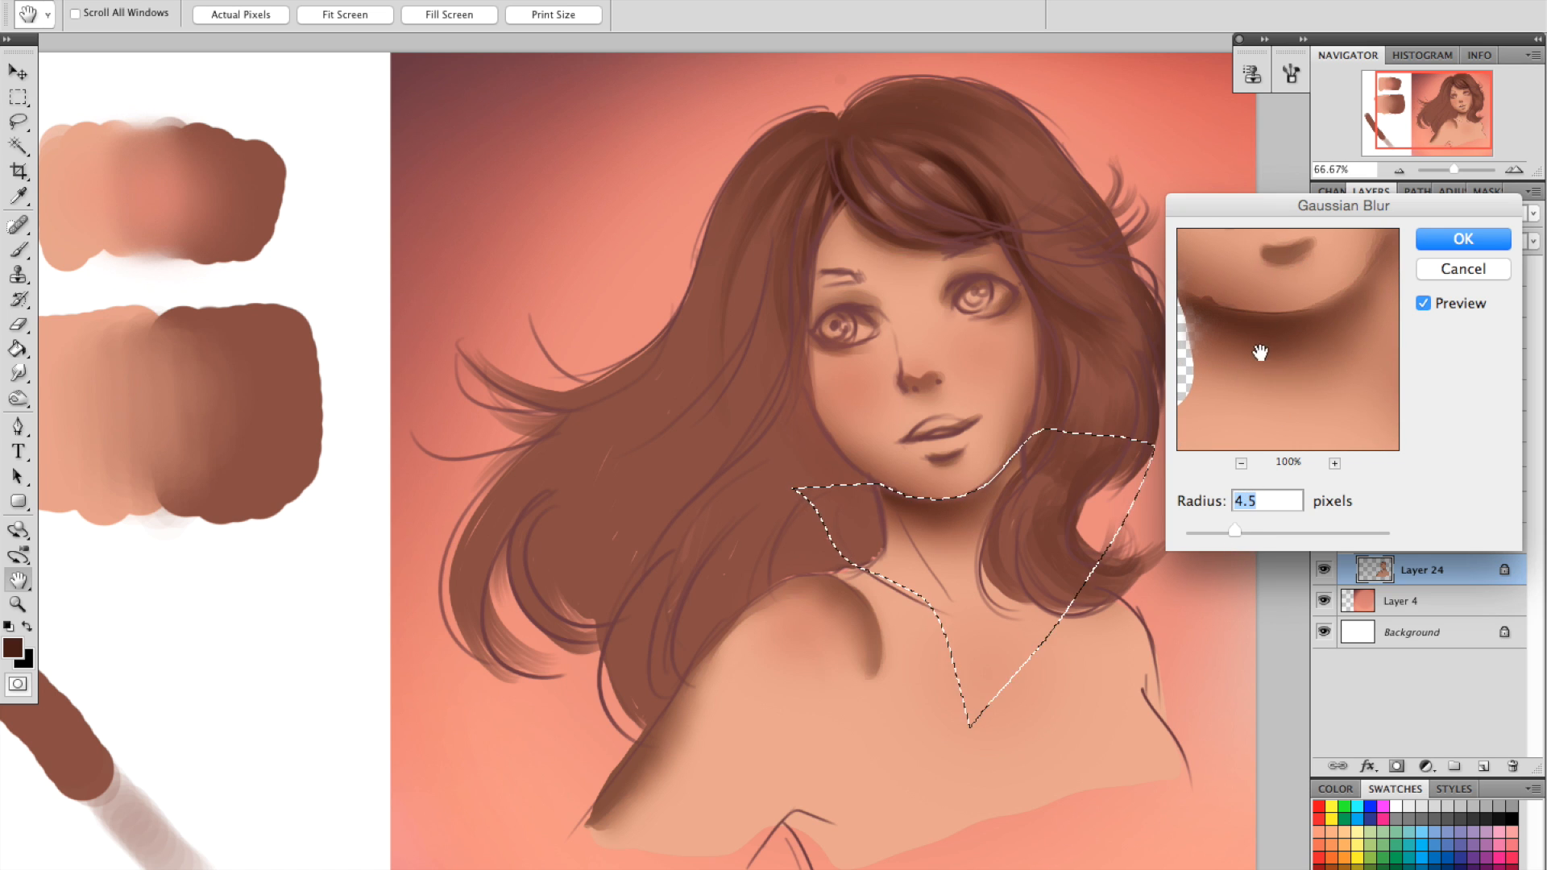
left_click(1468, 239)
key("l")
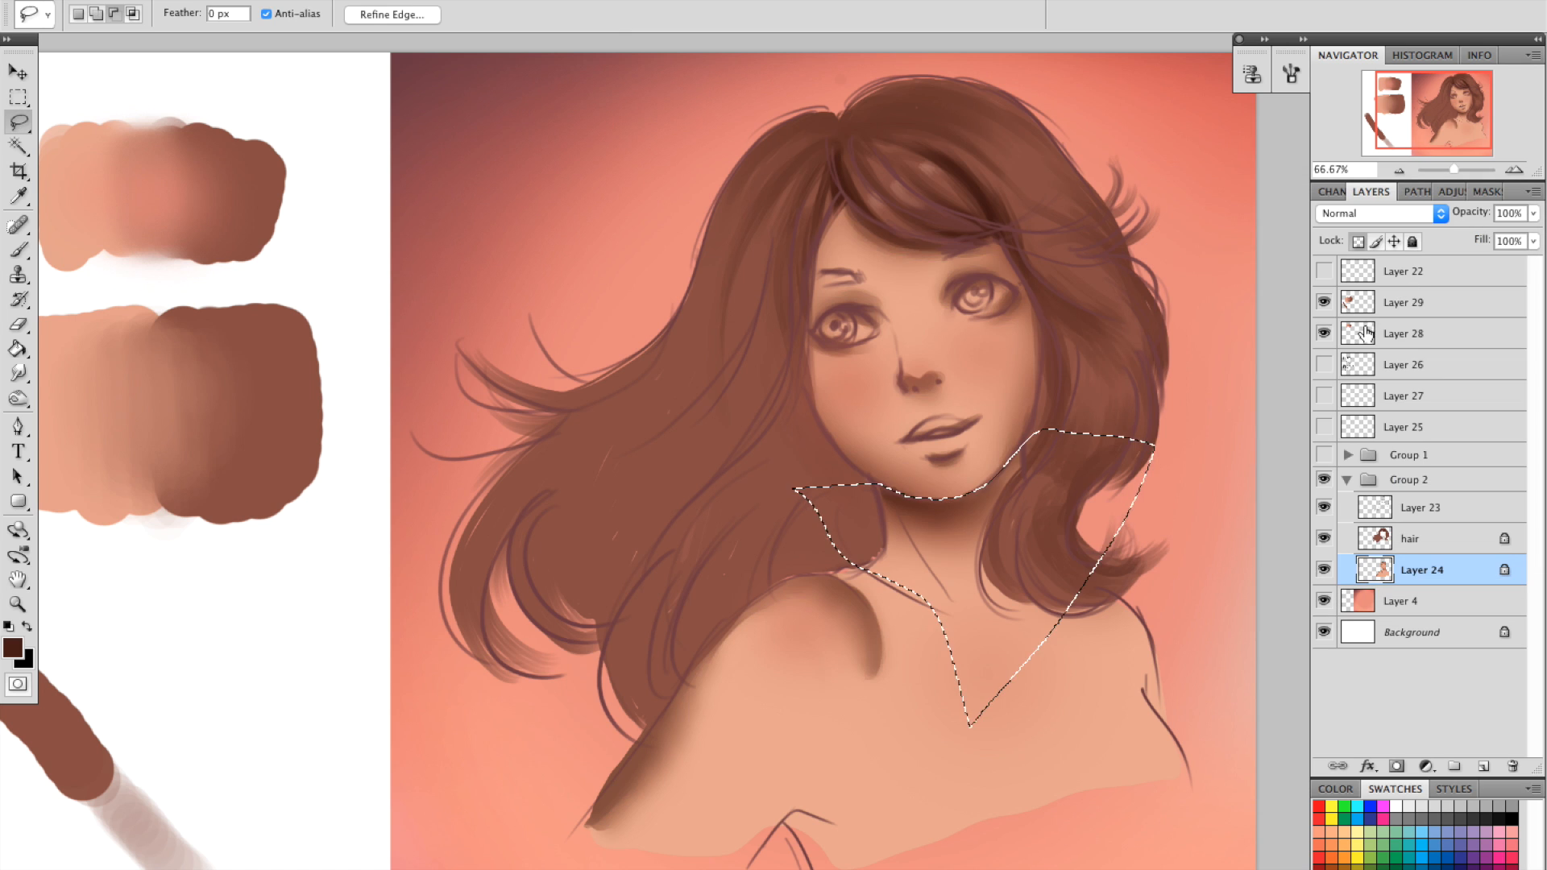
key("ctrl+d")
Lasso the outer edges of both cheeks on Layer 24 as one combined selection.
scroll(1226, 403, "up", 2)
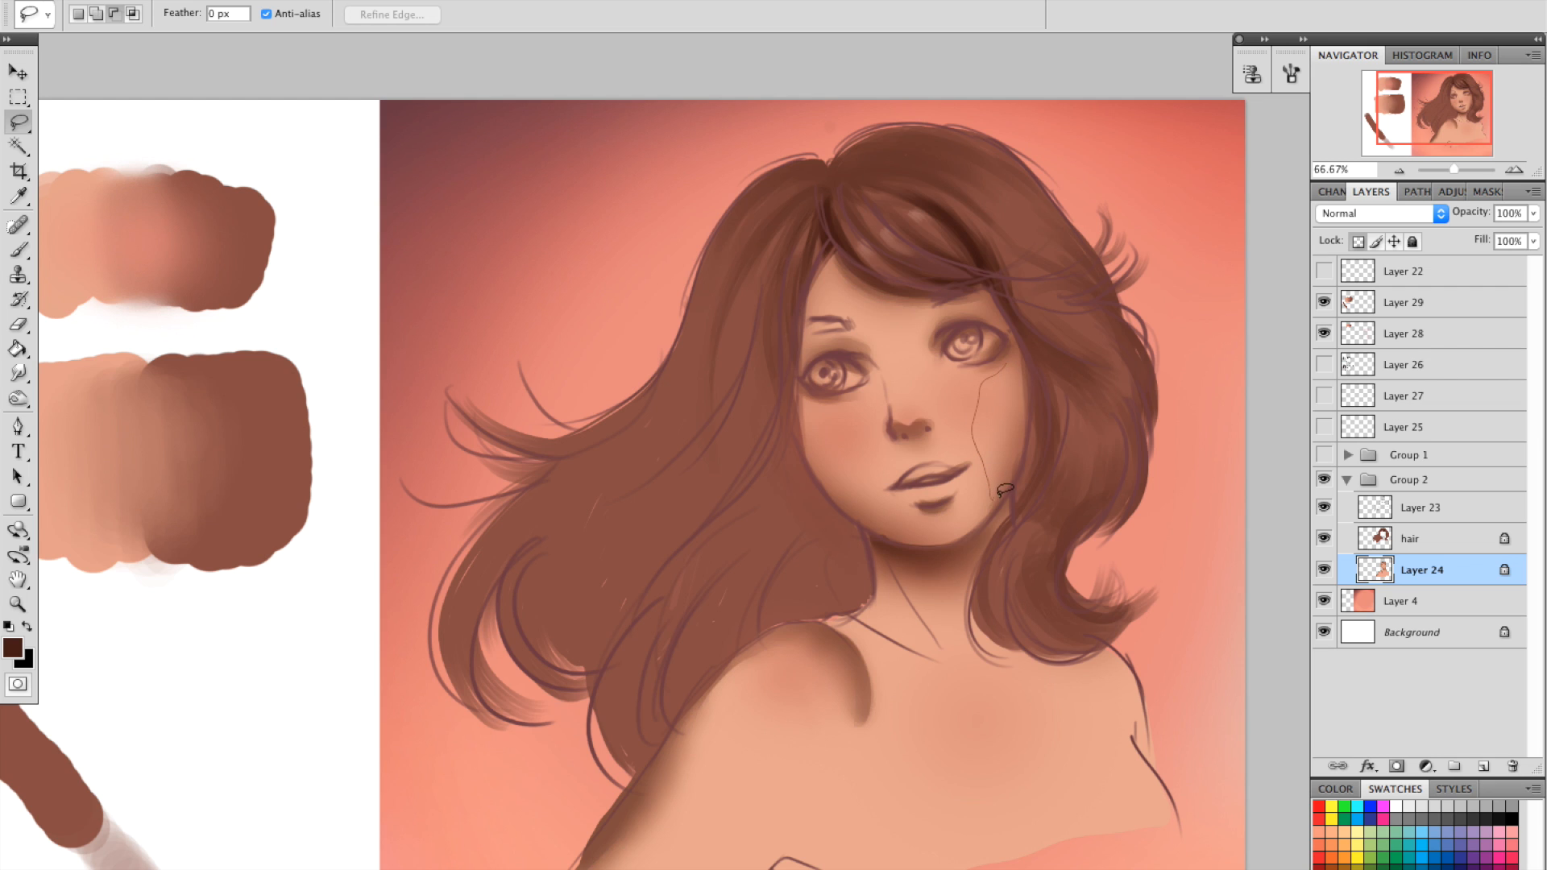
left_click_drag(1028, 390, 1023, 401)
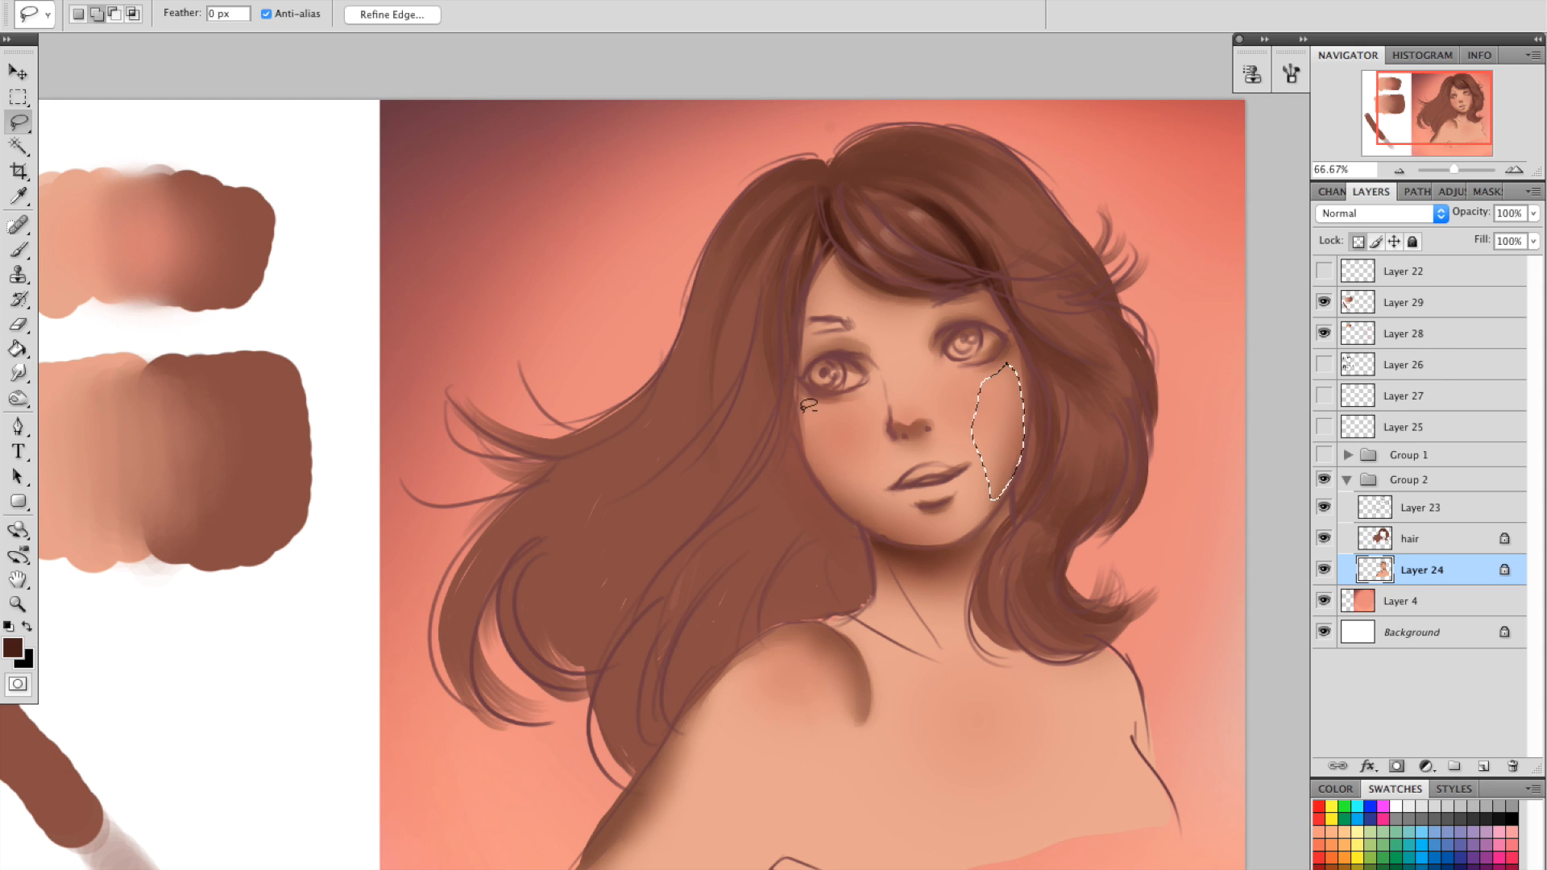
mouse_move(806, 419)
left_mouse_down()
mouse_move(815, 471)
mouse_move(872, 520)
mouse_move(841, 419)
mouse_move(803, 405)
left_mouse_up()
Preview different Gaussian Blur radii on the selected cheek edges, apply the blur and deselect.
left_click(451, 1)
mouse_move(528, 137)
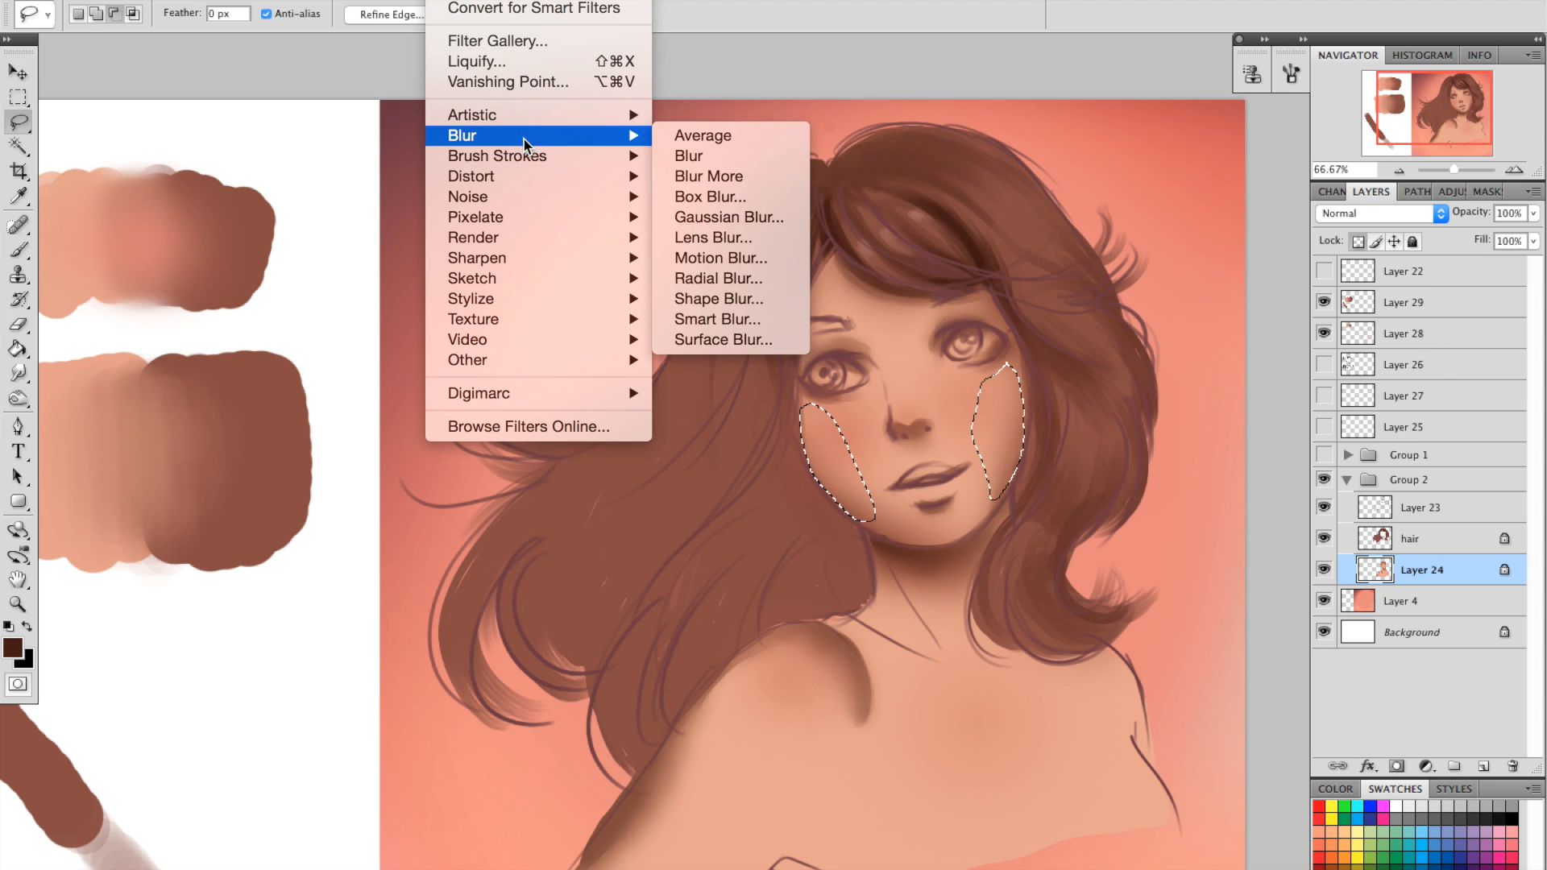
left_click(788, 224)
left_click_drag(1316, 335, 1259, 362)
left_click_drag(1234, 530, 1185, 531)
left_click_drag(1291, 403, 1206, 449)
left_click_drag(1265, 378, 1287, 335)
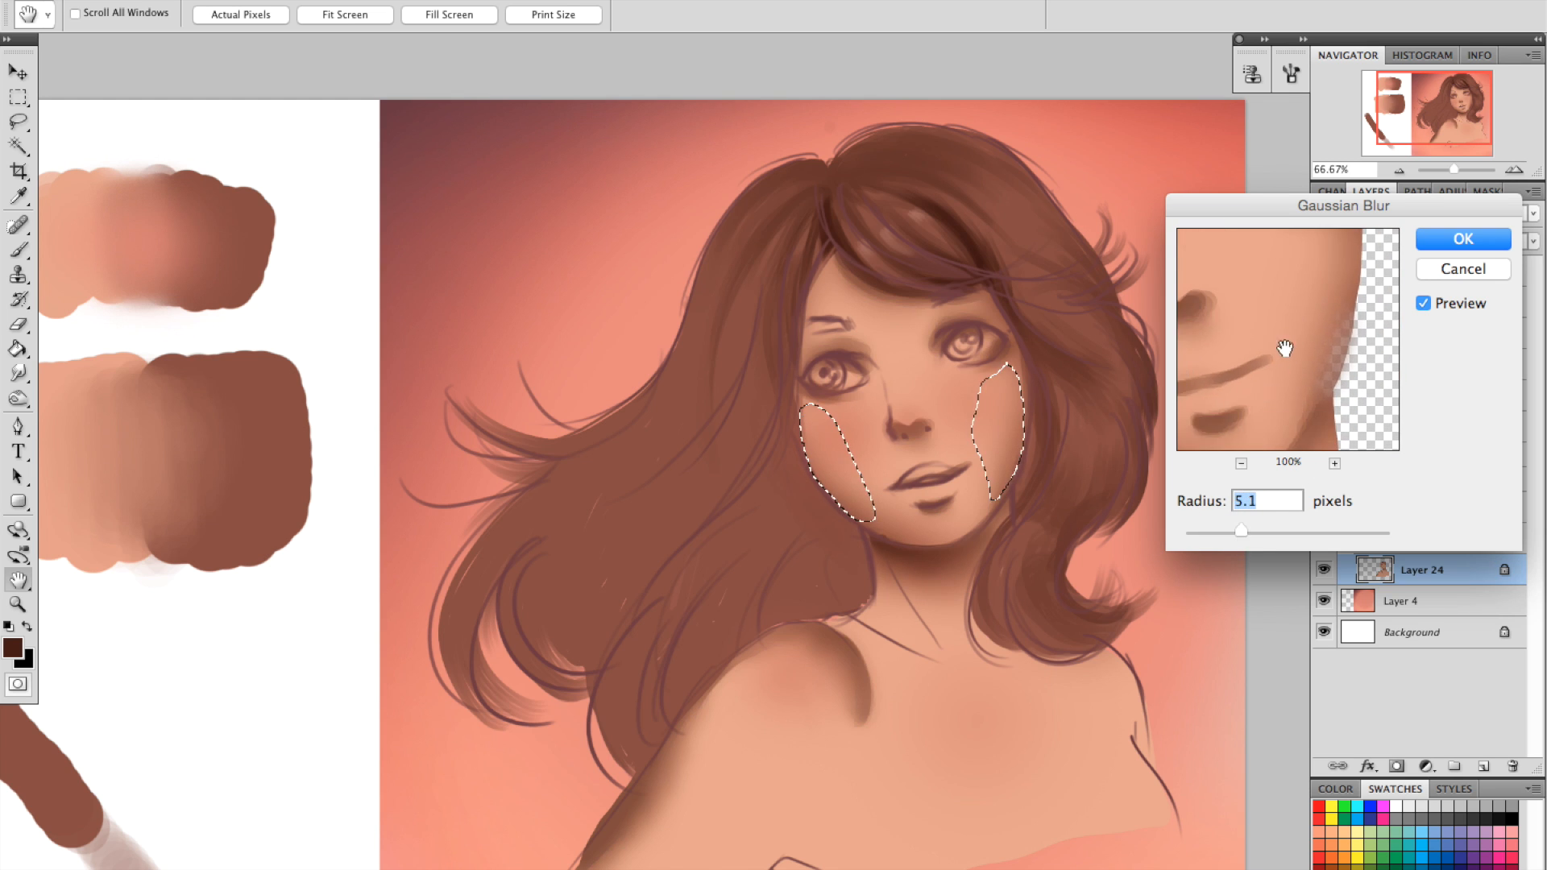
mouse_move(1240, 530)
left_mouse_down()
mouse_move(1263, 530)
mouse_move(1235, 532)
left_mouse_up()
left_click(1453, 234)
key("super+d")
Hide Group 2 and show the finished portrait in Group 1.
left_click_drag(1147, 446, 1096, 488)
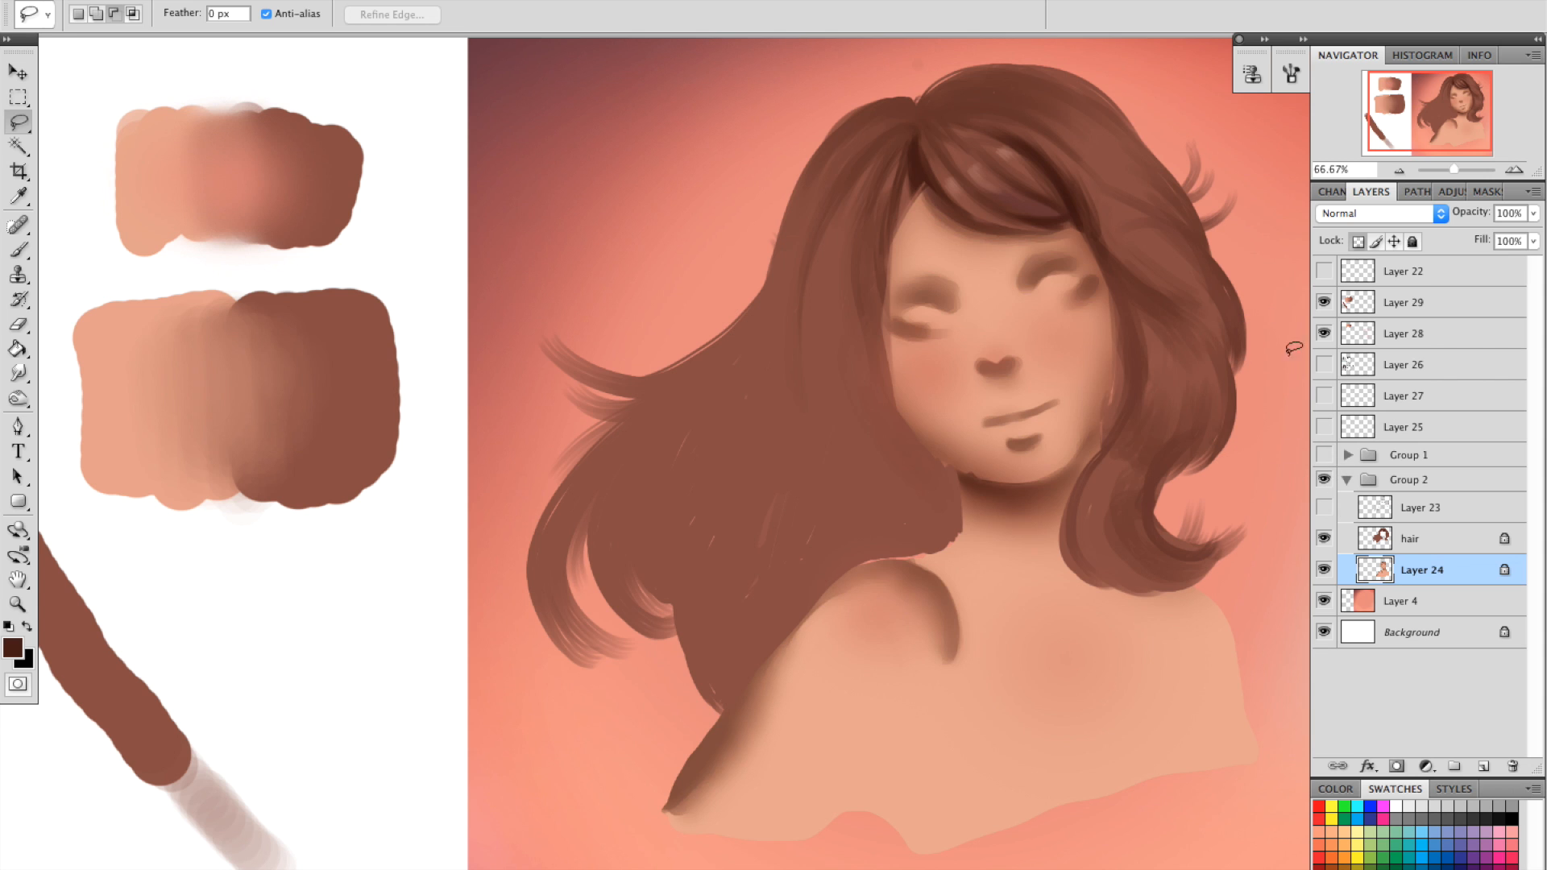
left_click(1323, 455)
left_click(1323, 479)
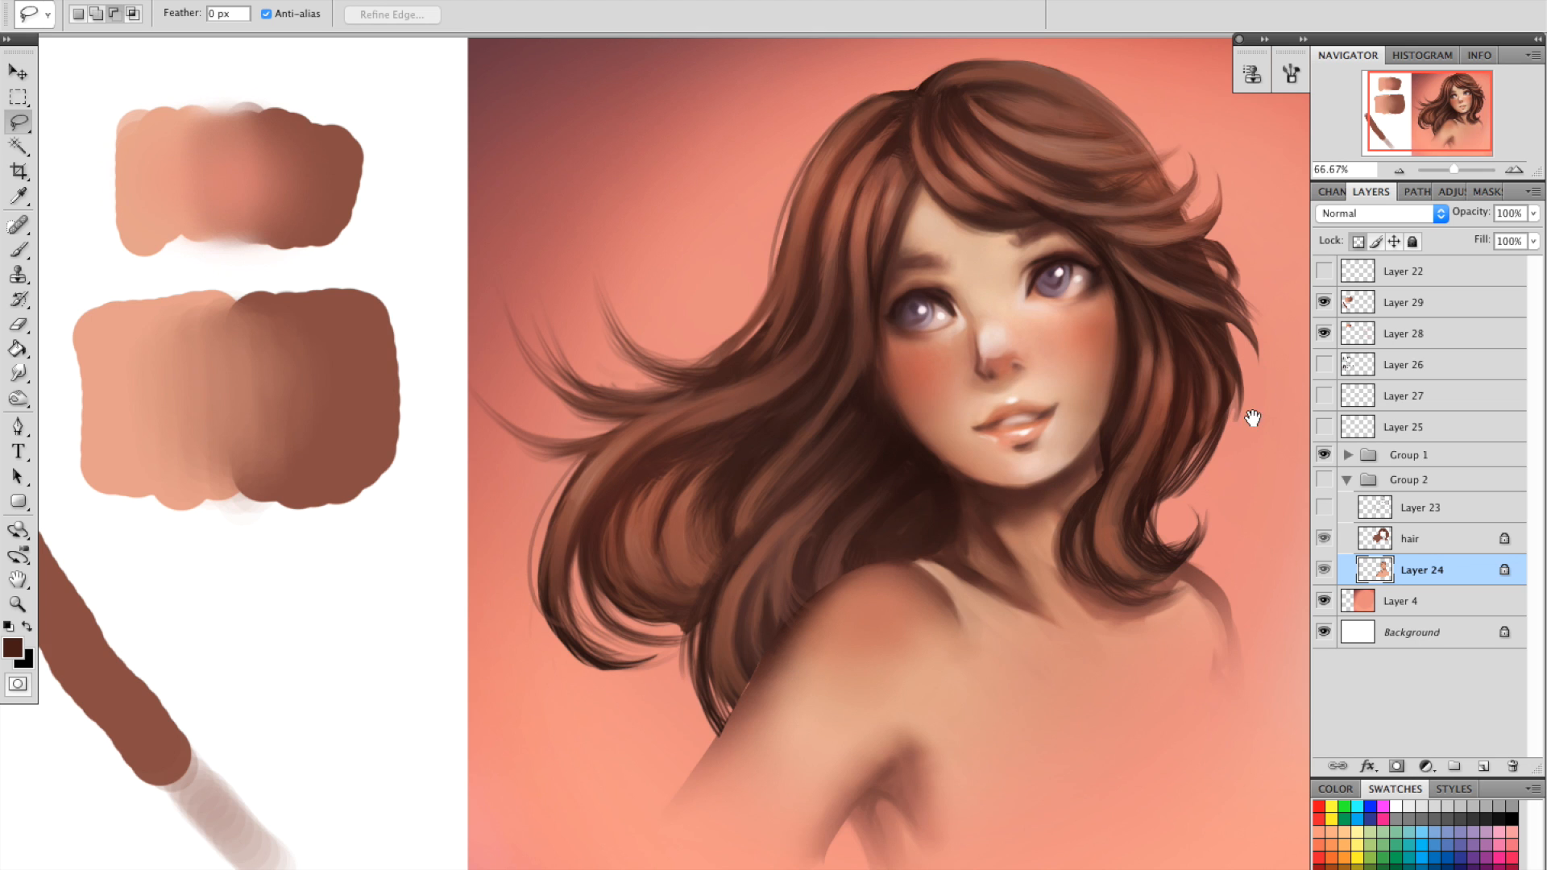
left_click_drag(1249, 418, 1241, 427)
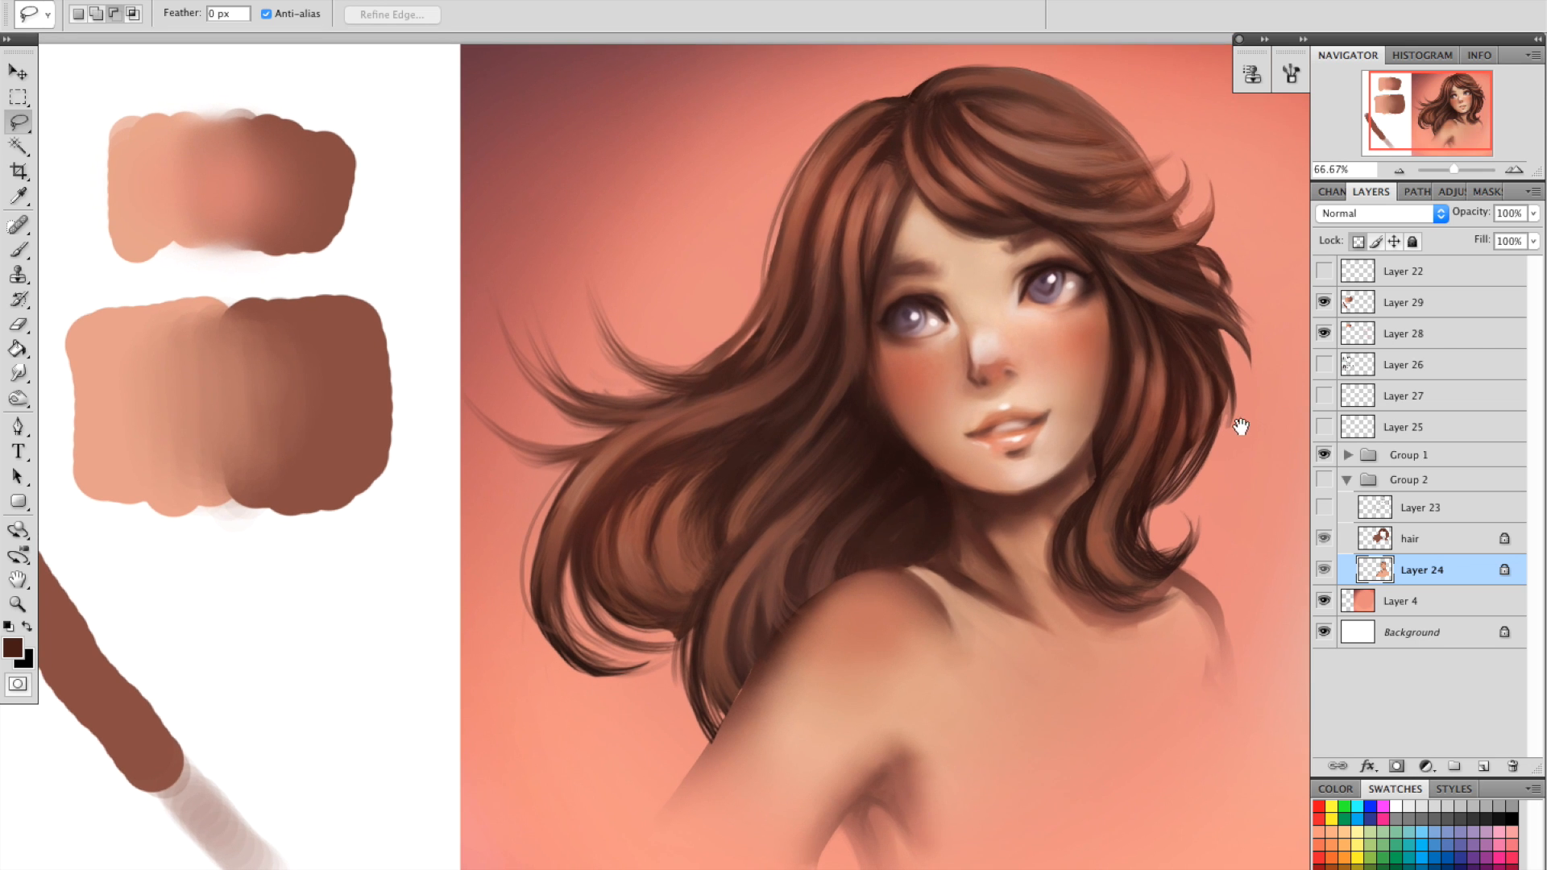
Make Layer 28 the active layer and switch to the Brush tool.
right_click(1056, 380, "ctrl")
left_click(1064, 390)
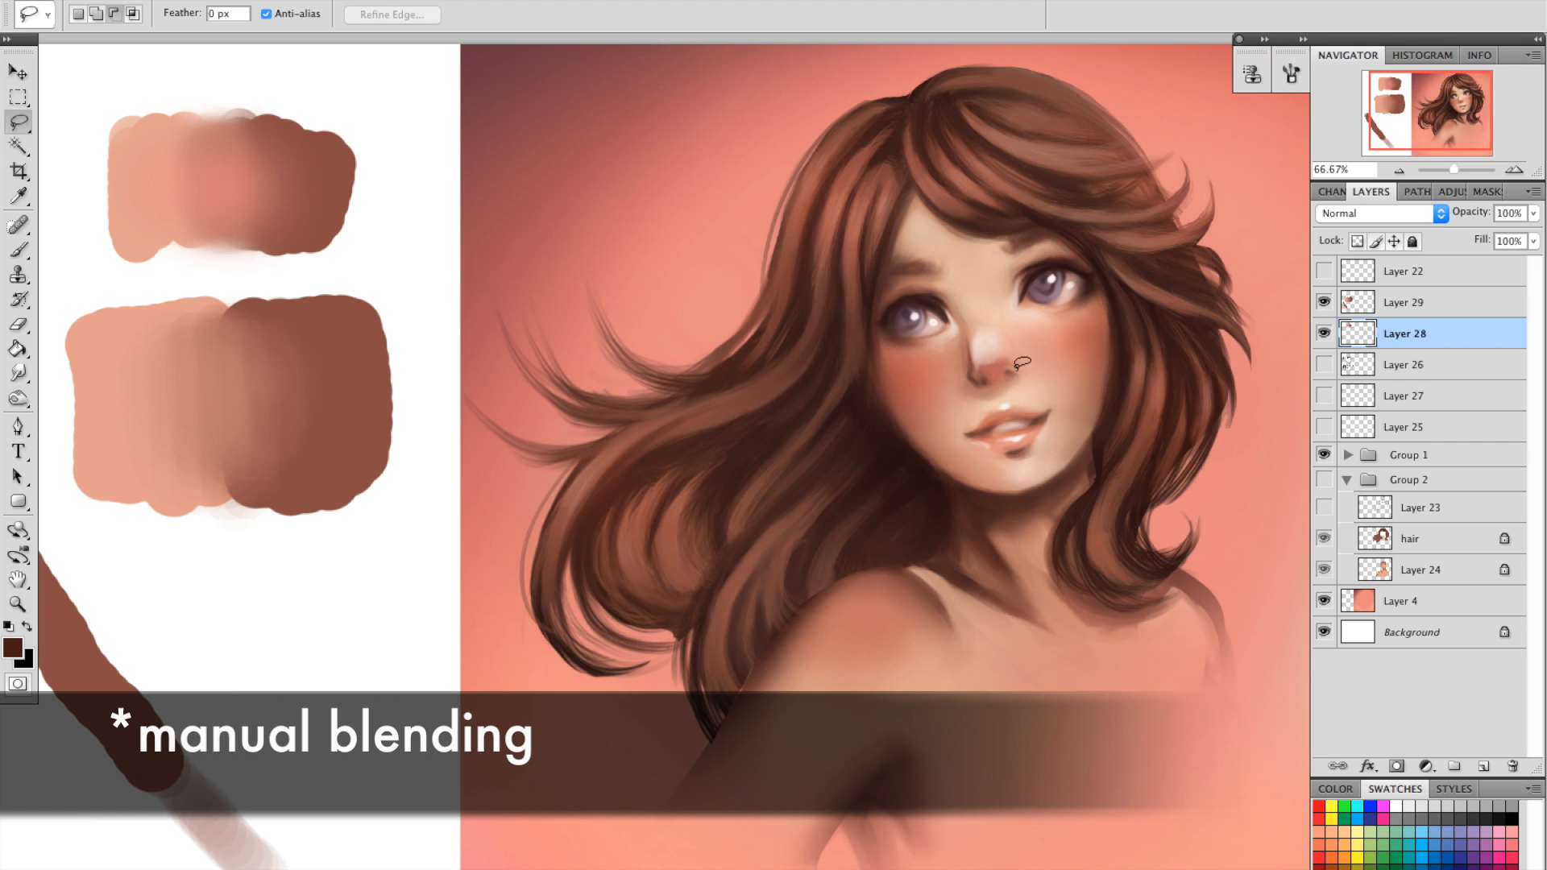
key("b")
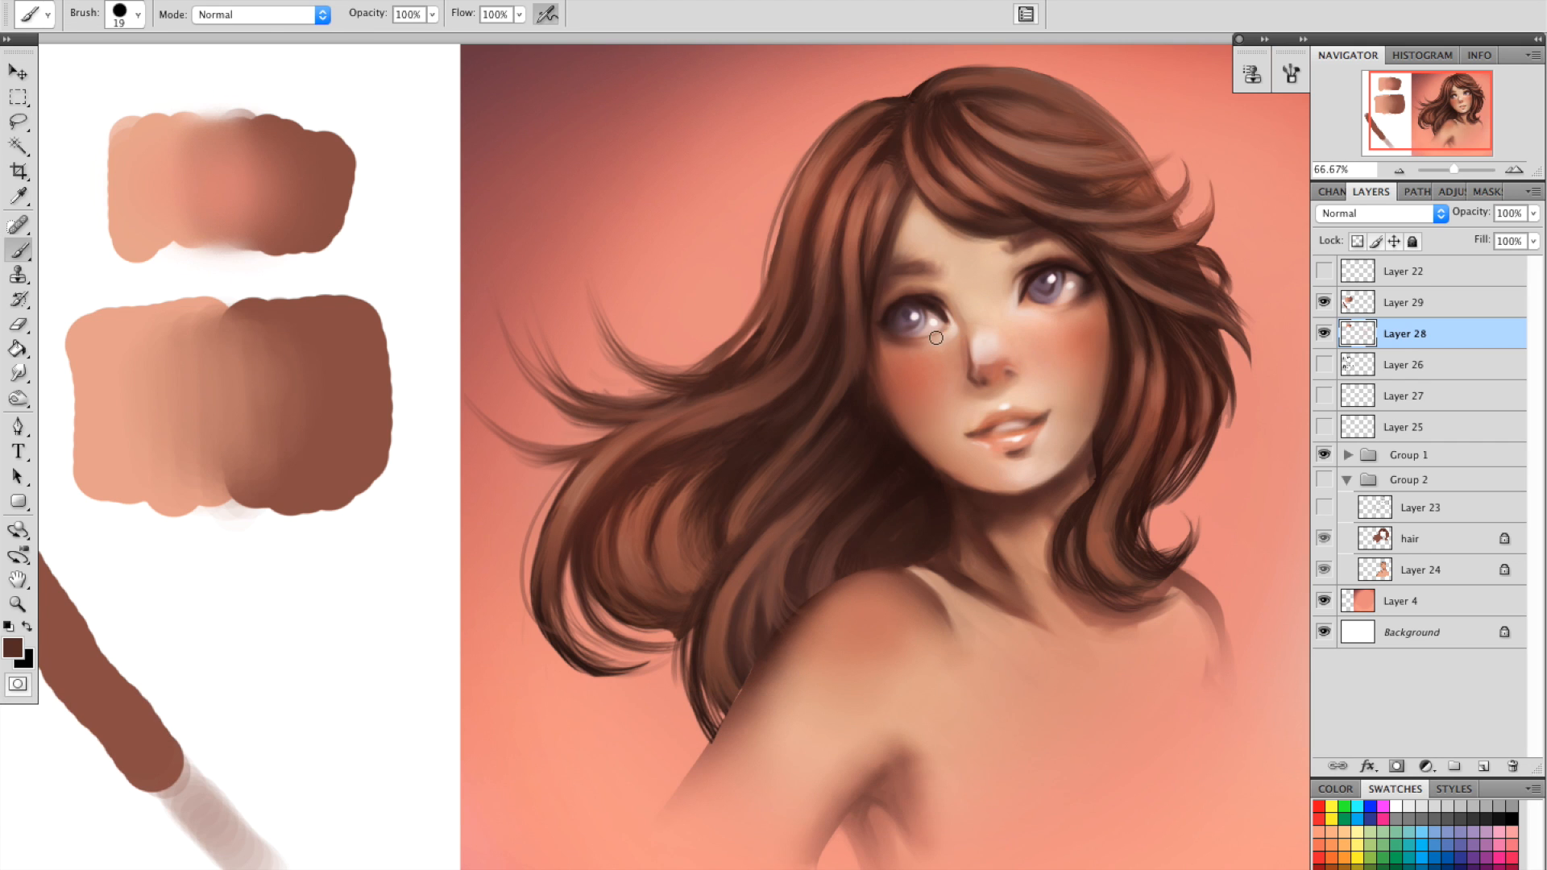
Set the Brush size to 28 and make the portrait's skin layer, faceneck copy 2, the active layer.
right_click(944, 349)
left_click(1003, 369)
left_click(976, 311)
mouse_move(956, 542)
left_mouse_down()
mouse_move(1046, 418)
mouse_move(1047, 433)
left_mouse_up()
right_click(1025, 319, "super")
left_click(1044, 333)
right_click(1006, 433, "super")
left_click(1019, 433)
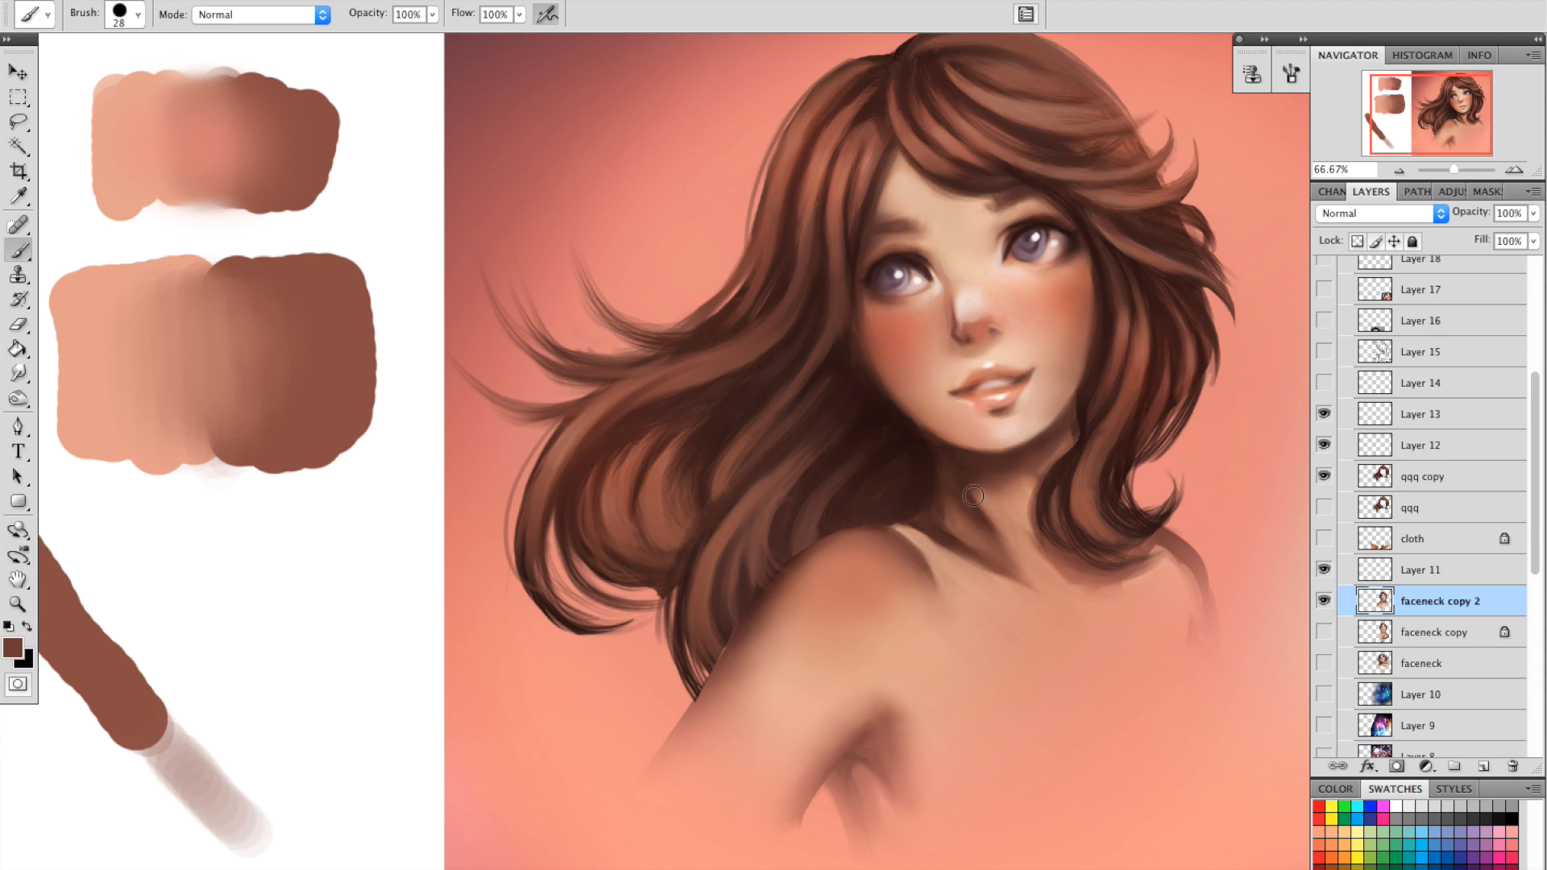
Sample a range of light and dark tones from the portrait's neck, shoulder, chin, forehead and fringe with the Brush.
left_click(997, 493, "alt")
left_click(976, 484, "alt")
left_click(955, 491, "alt")
left_click(962, 592, "alt")
left_click(998, 405, "alt")
left_click(1055, 388, "alt")
left_click(882, 202, "alt")
left_click(951, 192, "alt")
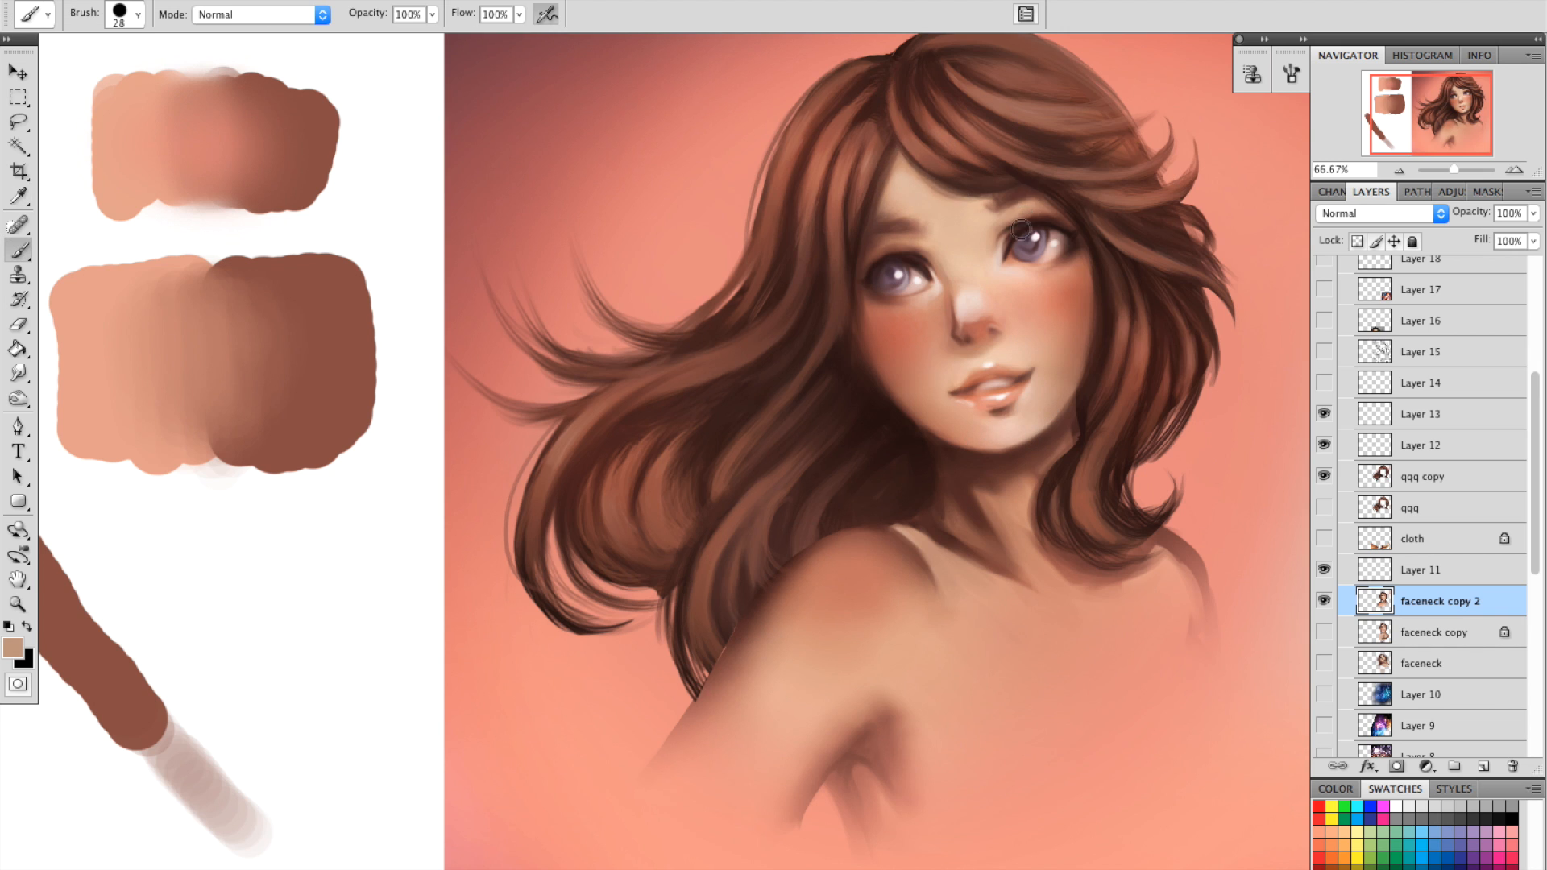
left_click(987, 167, "alt")
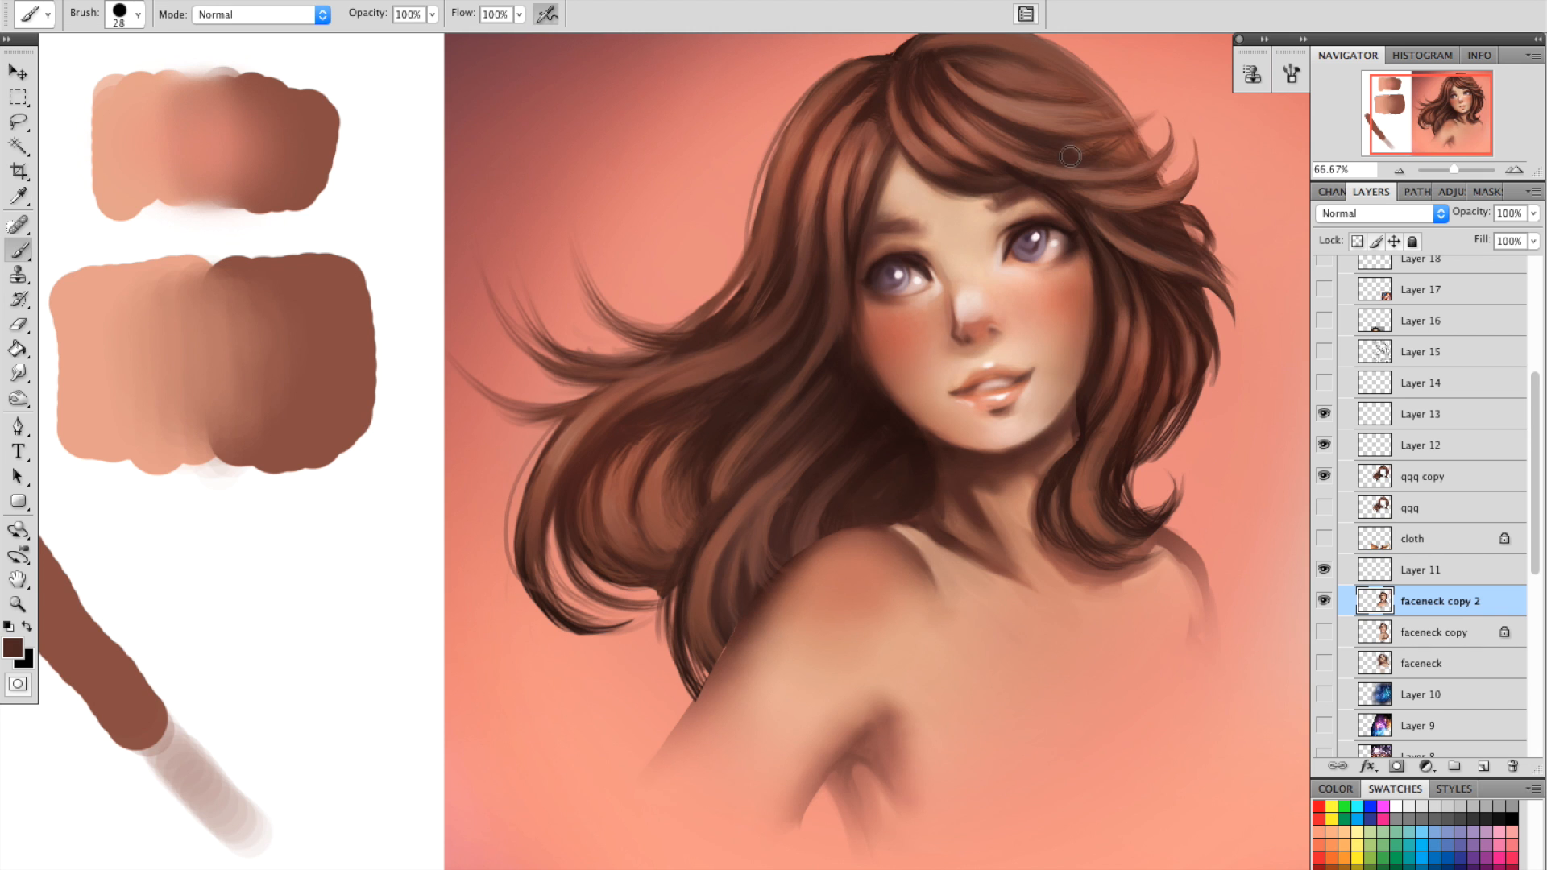
left_click_drag(1239, 391, 1249, 433)
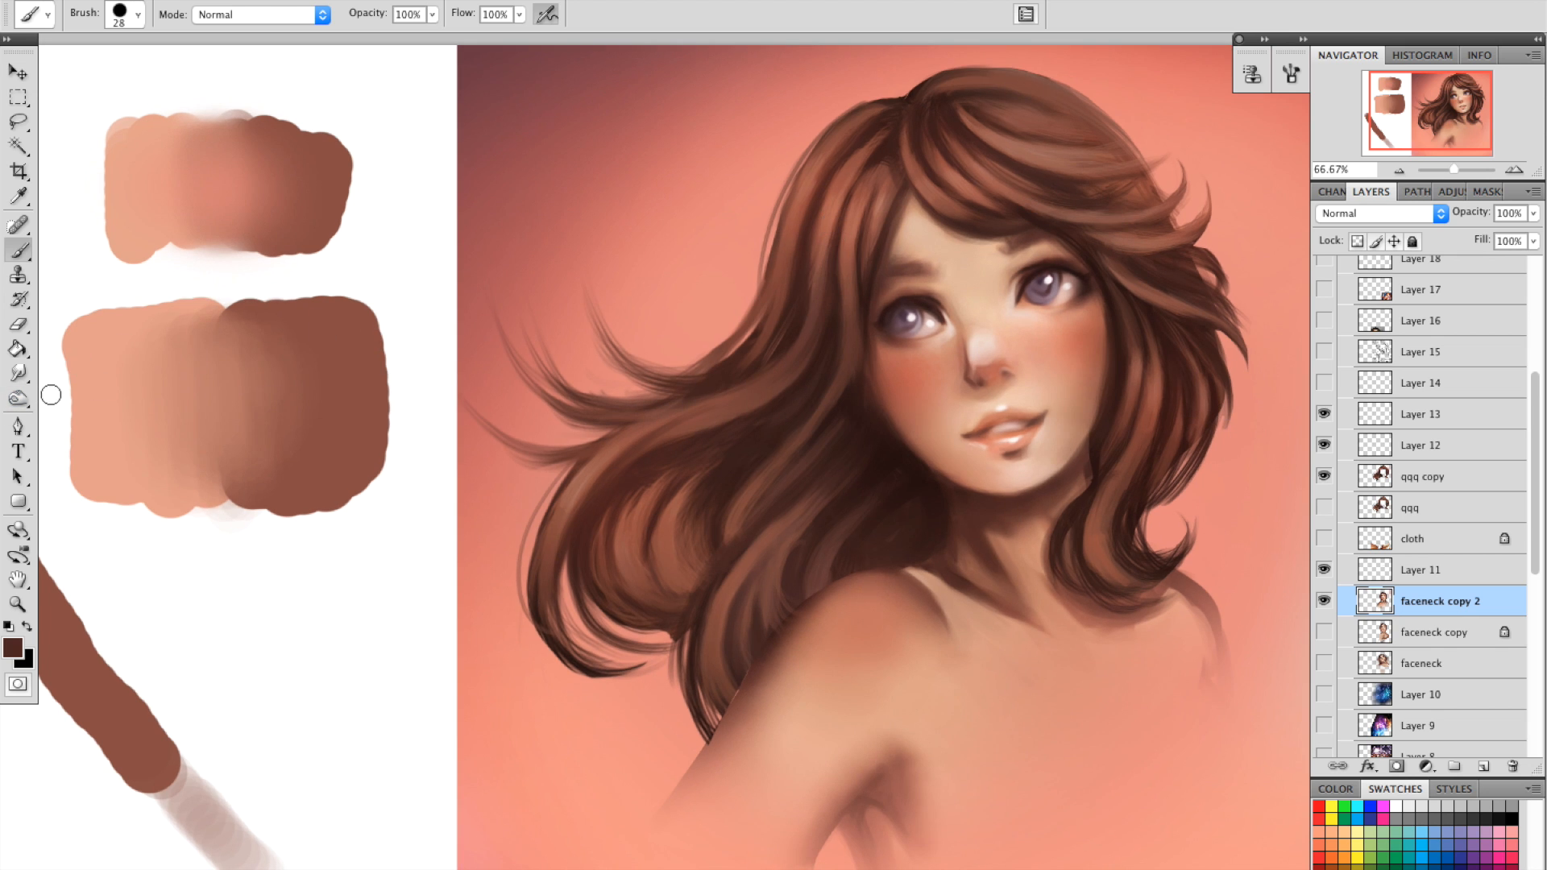
Try the Burn tool on the face's midtones at 24% exposure, using soft brushes of 65 and 43 px.
left_click(19, 401)
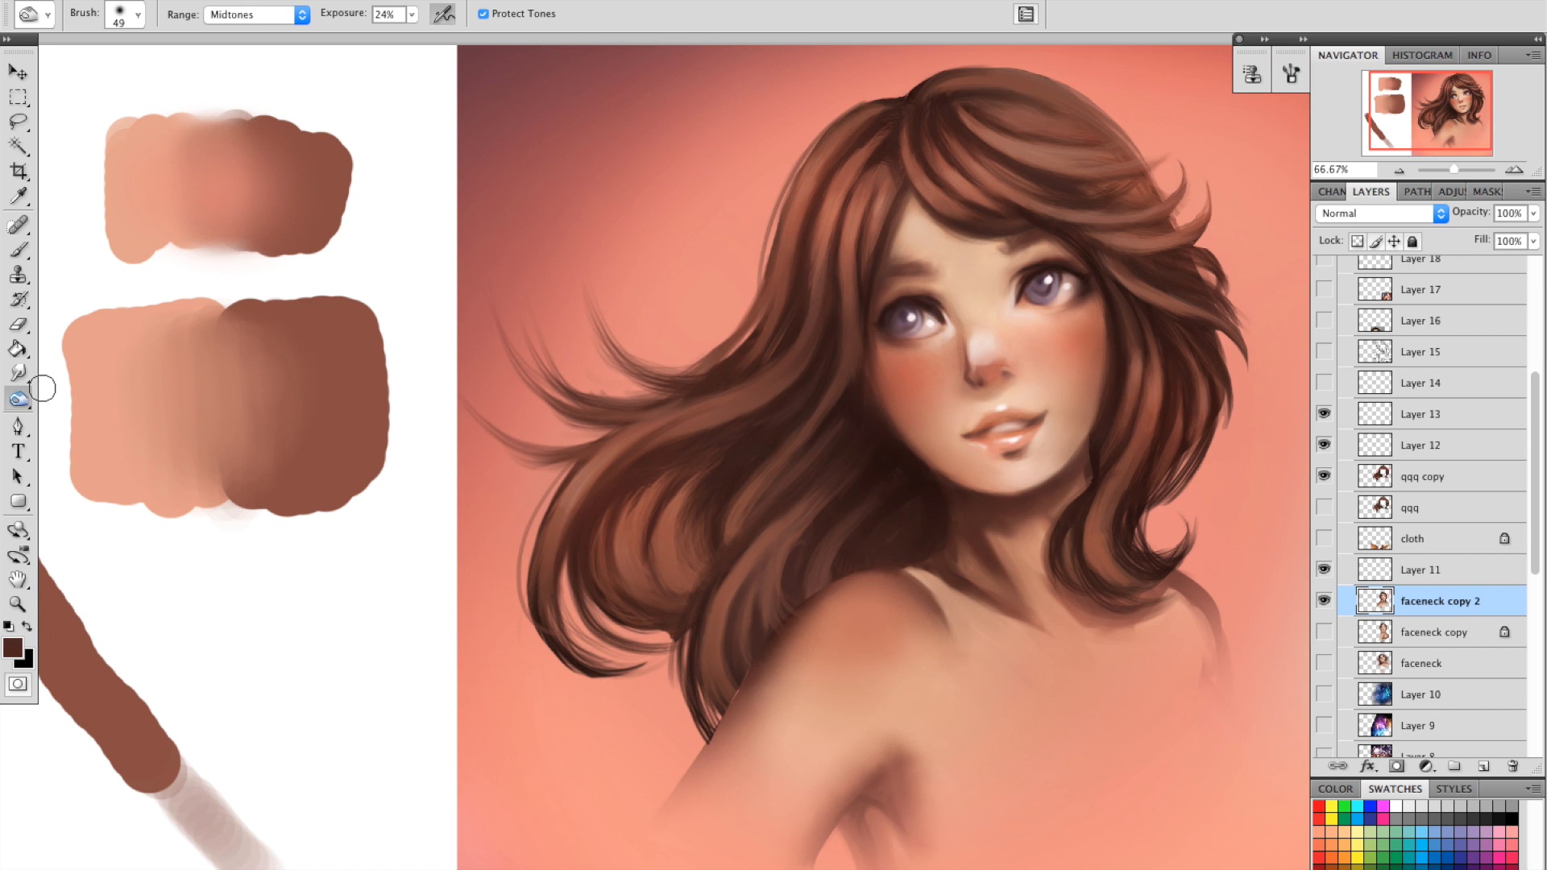
mouse_move(1036, 349)
left_mouse_down()
mouse_move(970, 319)
mouse_move(951, 339)
left_mouse_up()
right_click(930, 302)
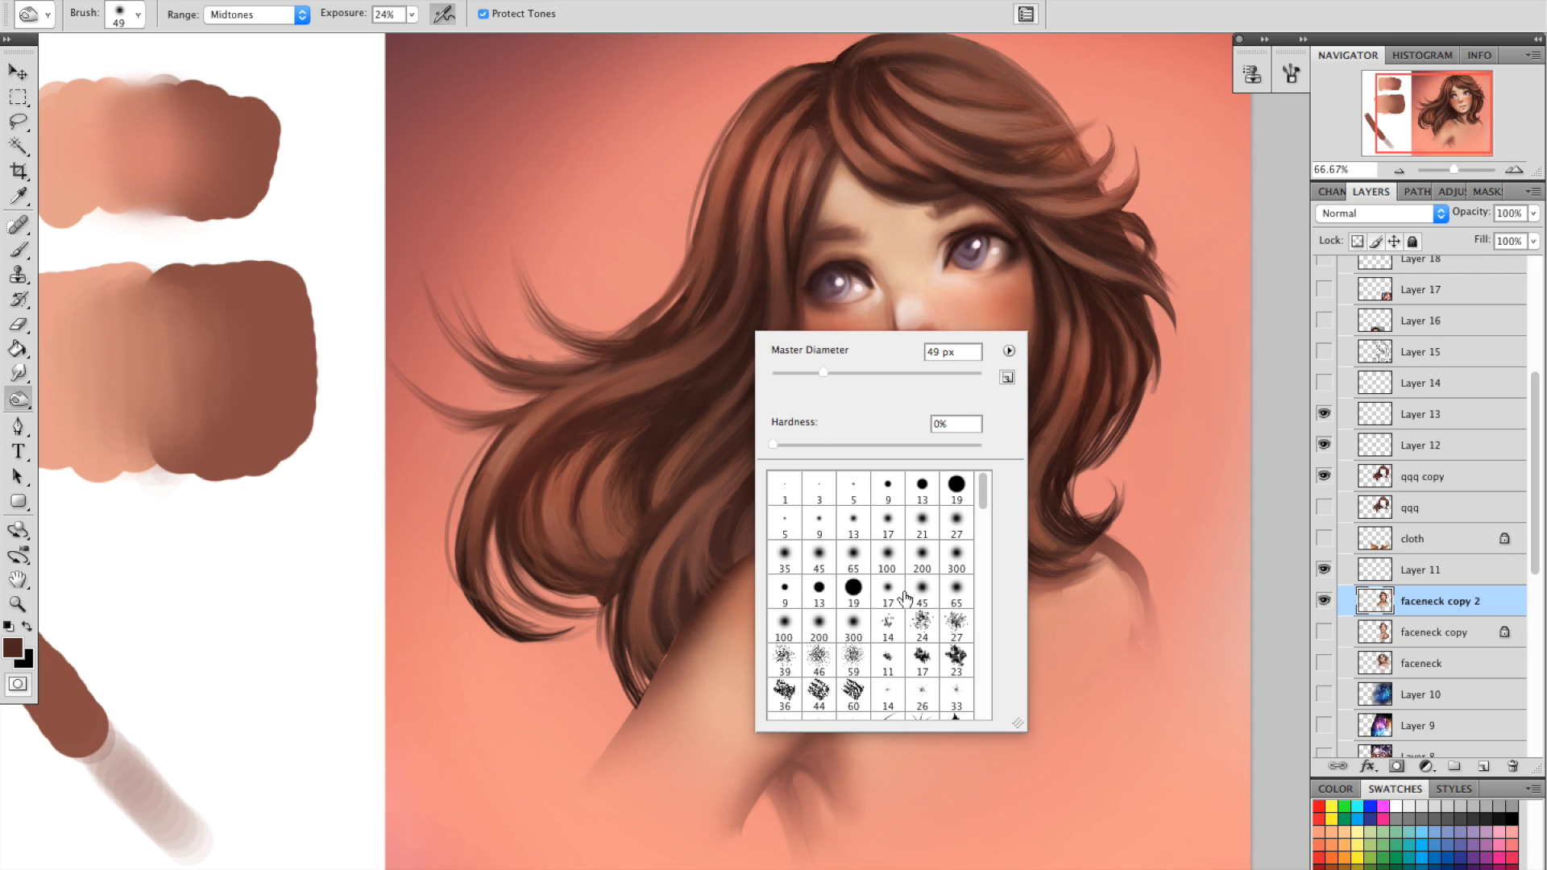
left_click(957, 588)
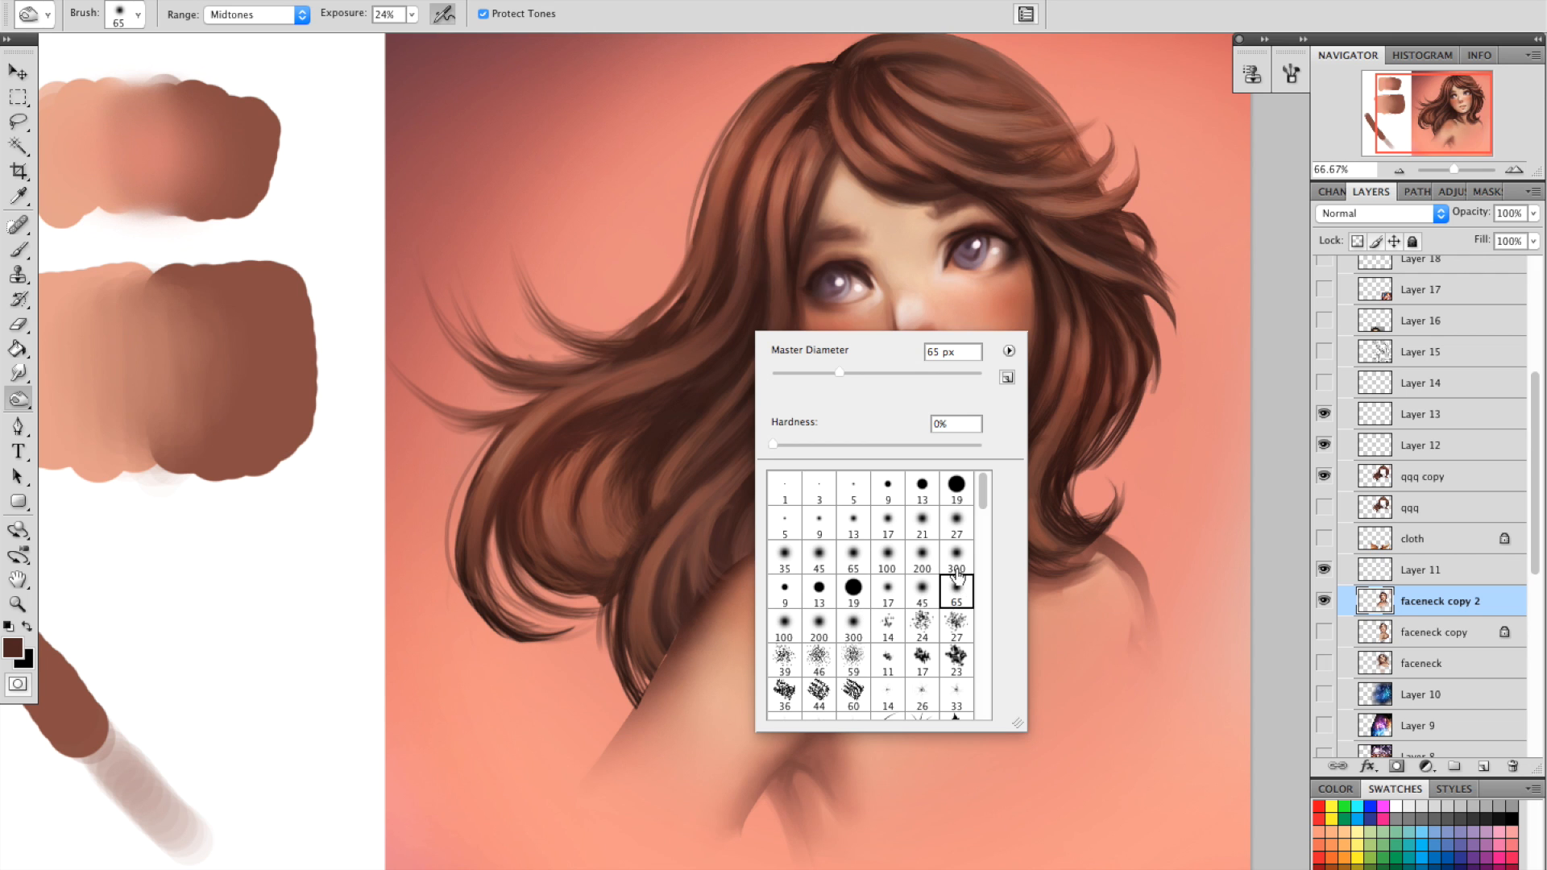
left_click(842, 320)
right_click(931, 393)
left_click(928, 336)
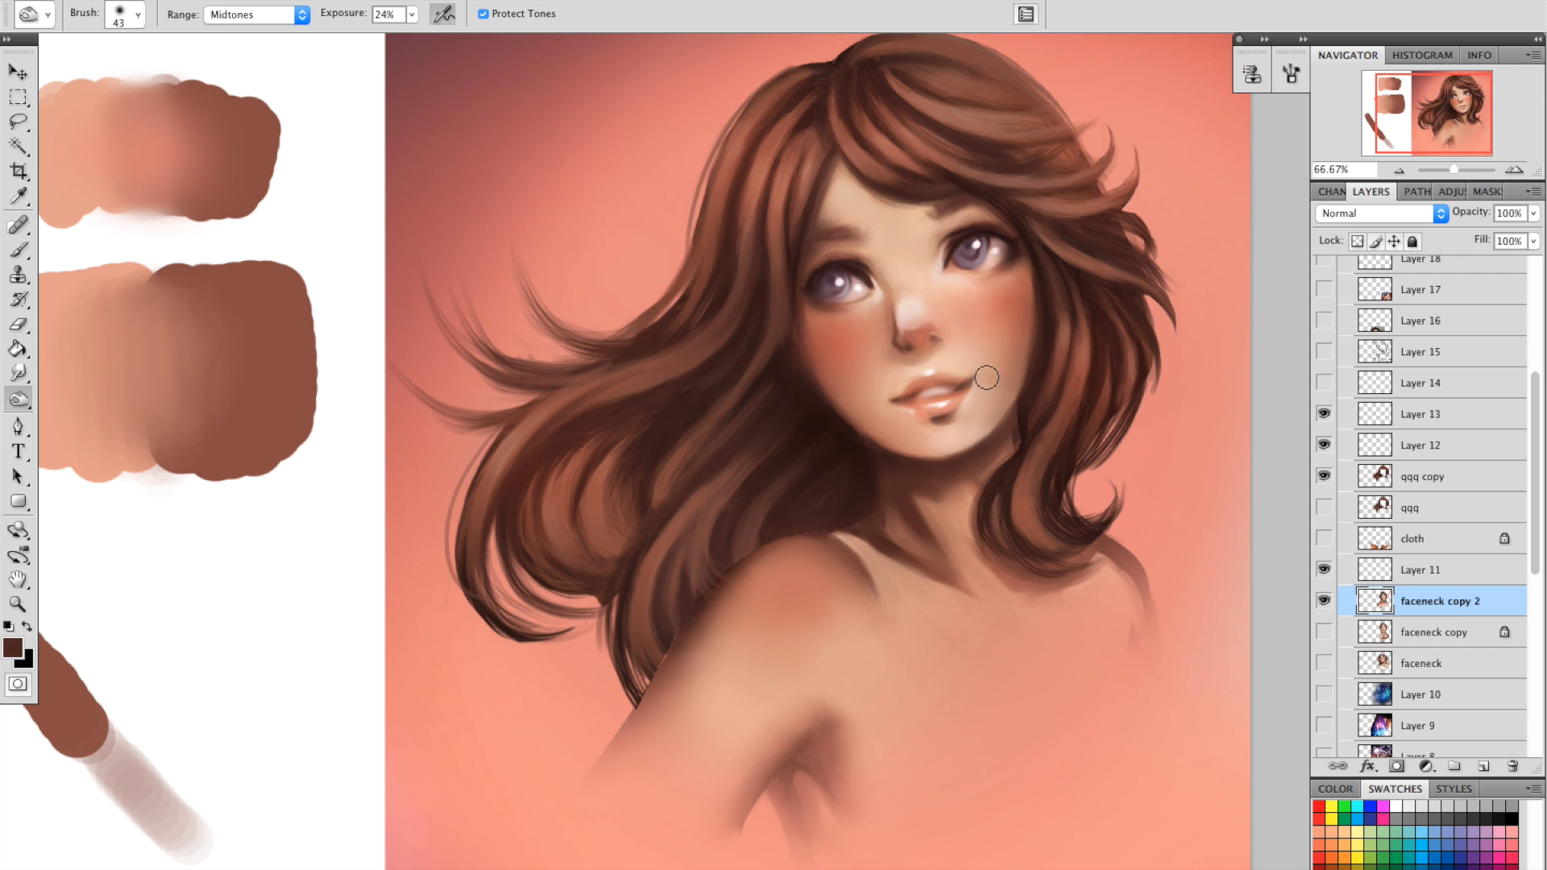
right_click(932, 224)
left_click(986, 258)
left_click(988, 190)
Switch to the Dodge tool and brighten the highlights around the nose with a 72 px brush at 50% exposure.
left_click_drag(28, 400, 63, 395)
right_click(818, 330)
left_click(919, 622)
left_click(913, 372)
left_click(916, 303)
mouse_move(919, 292)
left_mouse_down()
mouse_move(900, 221)
mouse_move(909, 282)
left_mouse_up()
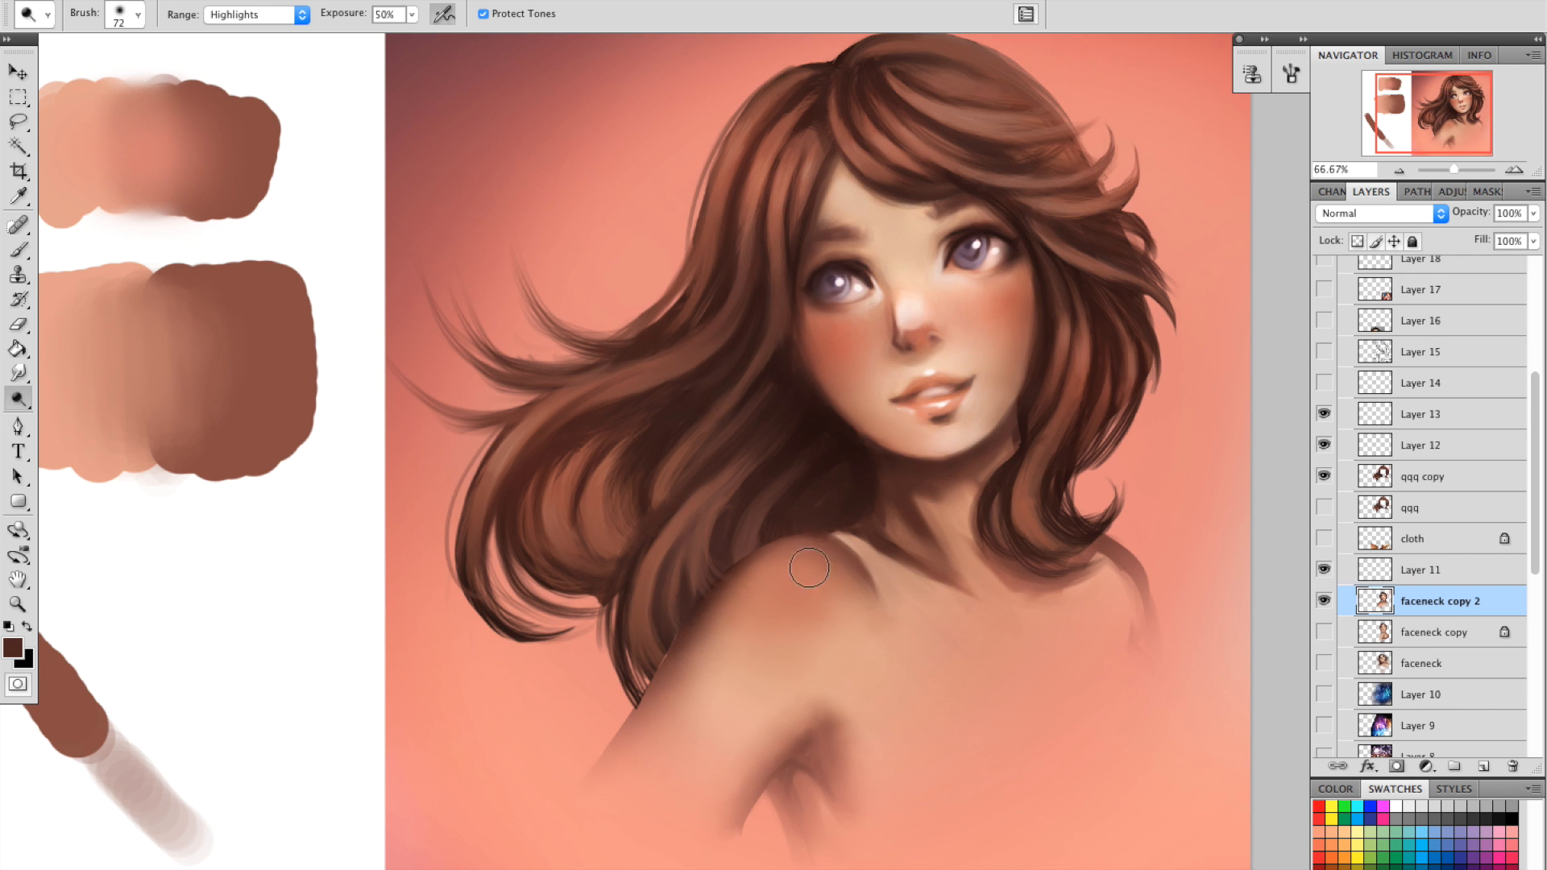
right_click(914, 350)
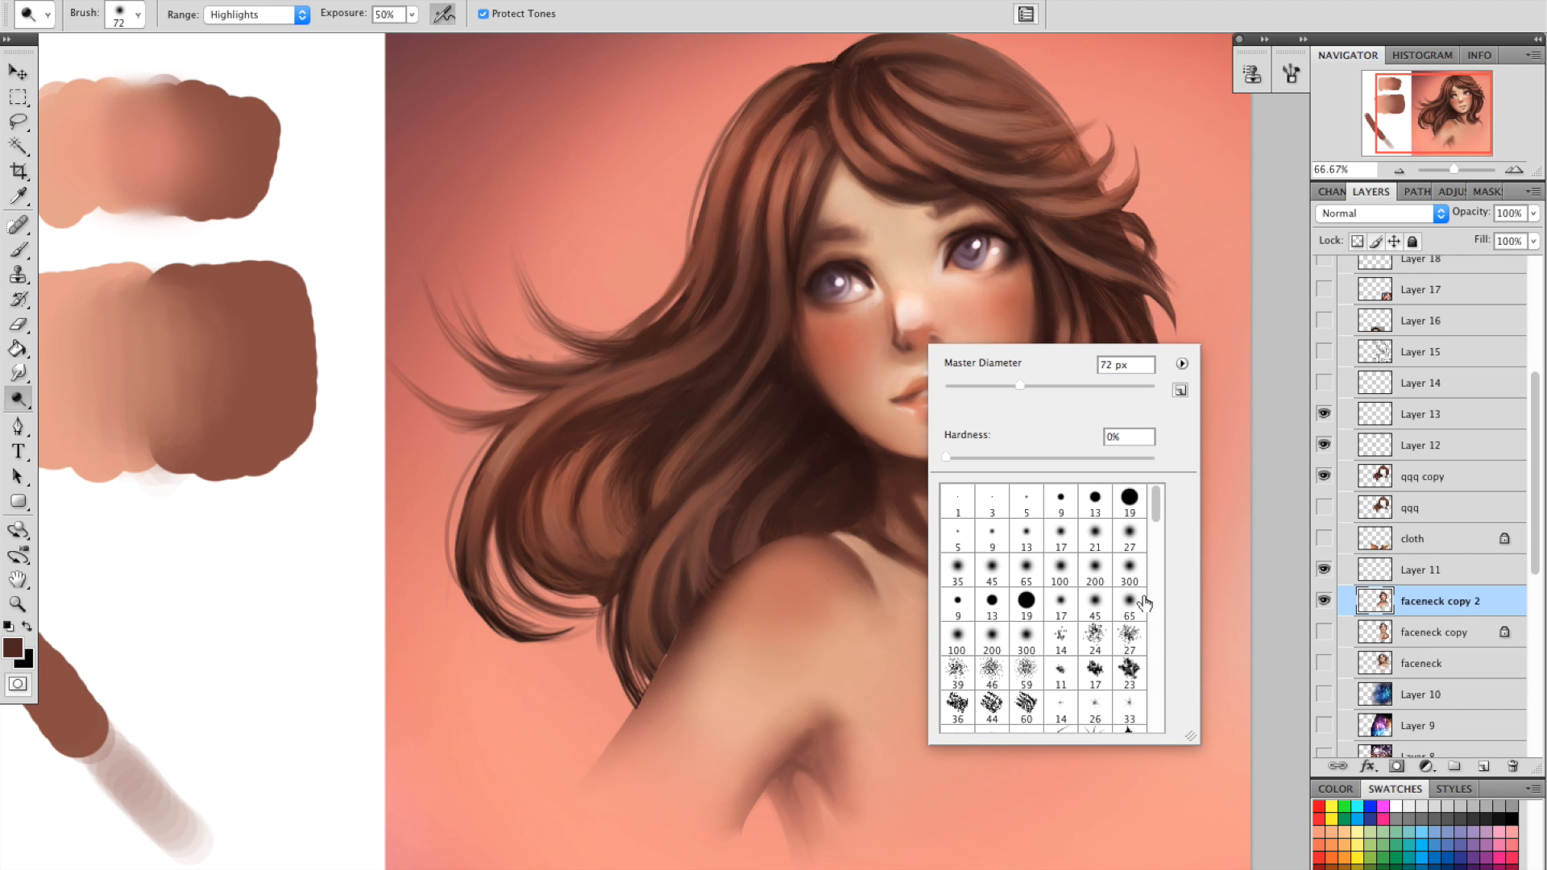
left_click(1037, 280)
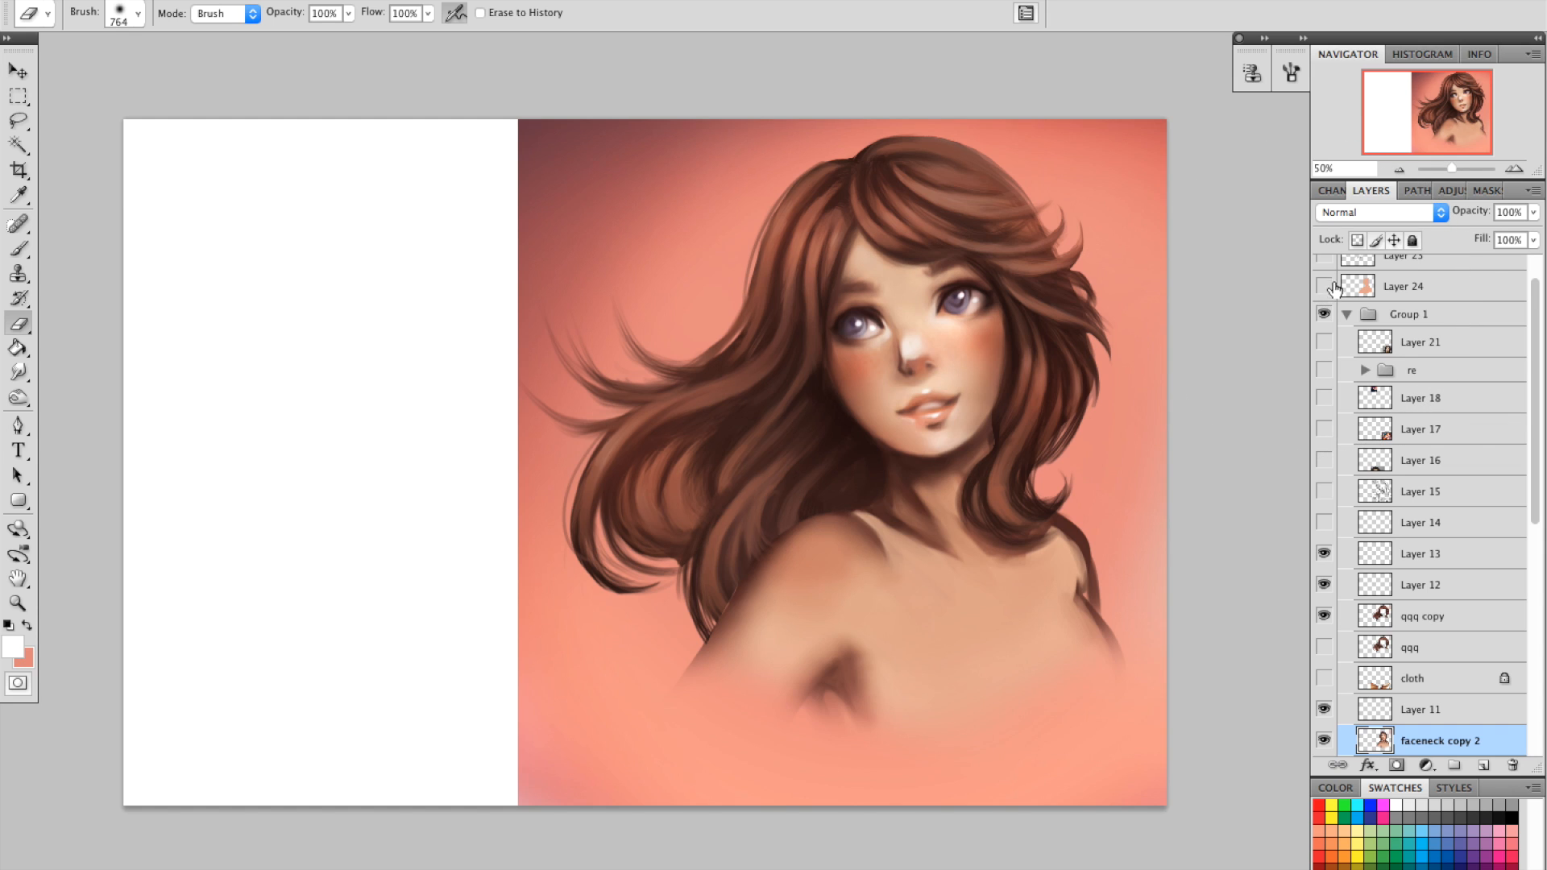
left_click(1512, 170)
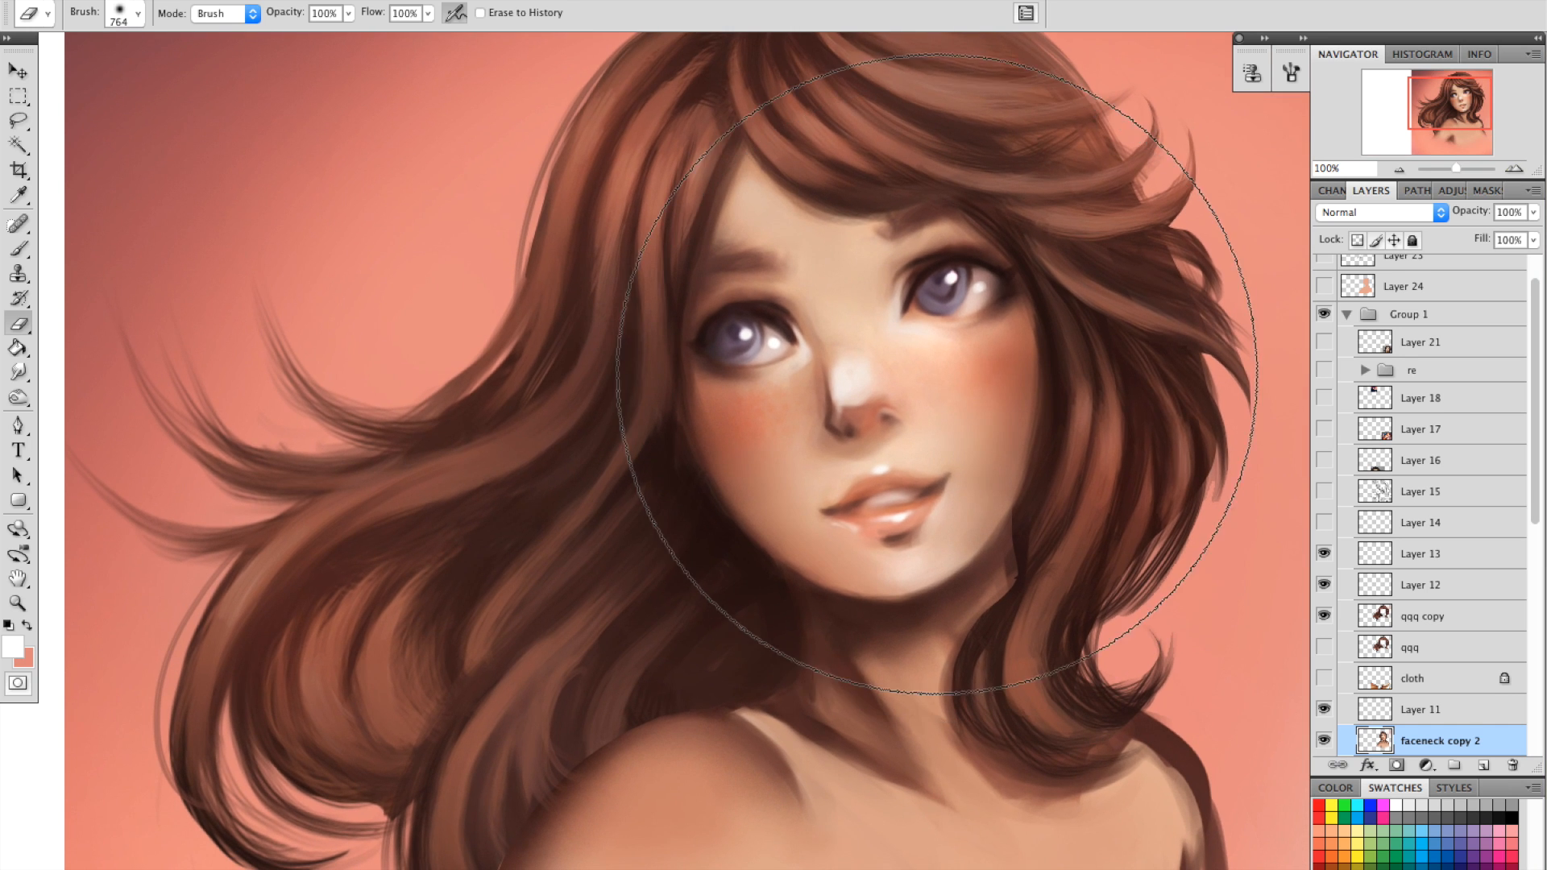
left_click(1513, 170)
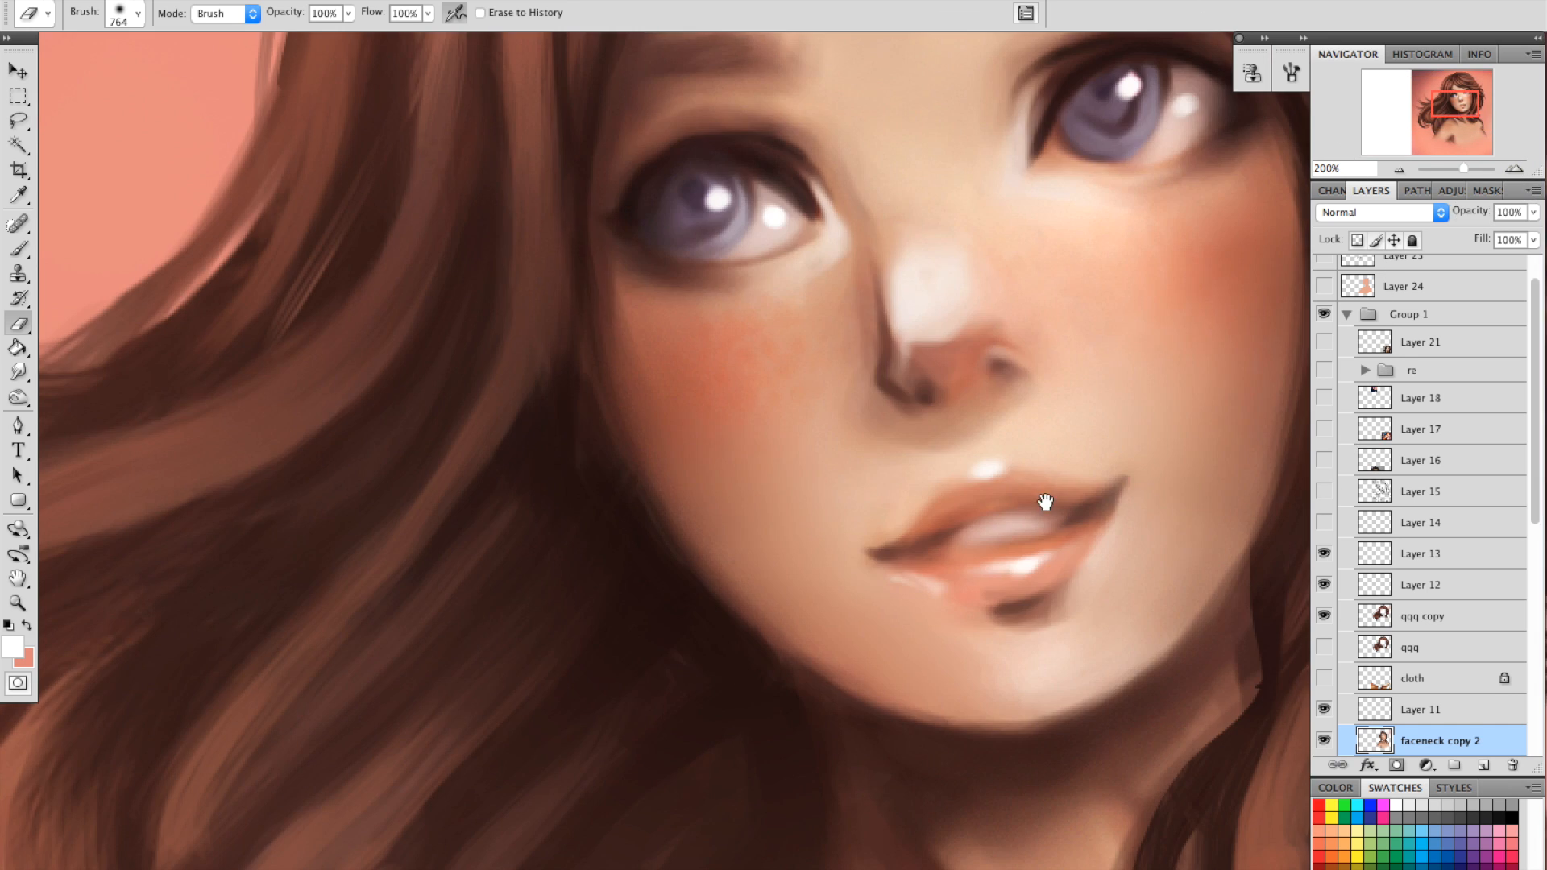
left_click_drag(1045, 502, 957, 519)
key("v")
right_click(757, 343)
left_click(767, 332)
key("b")
right_click(767, 316)
key("Escape")
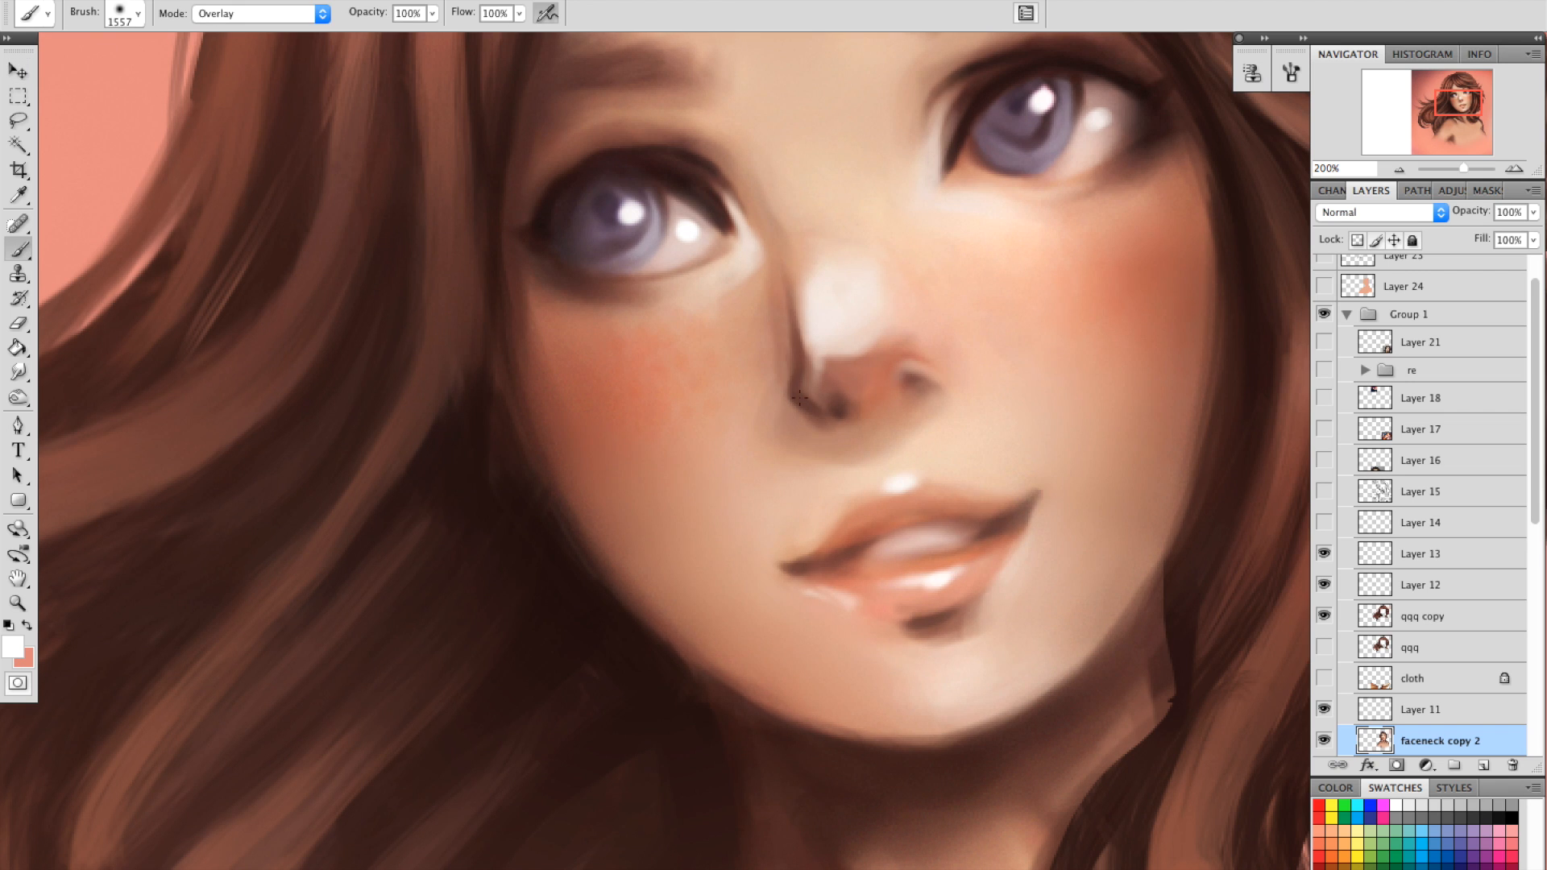
Try the Smudge tool at 5% strength on the nose's shaded edge and highlight, using brushes of 41 and 28 px.
right_click(789, 348)
left_click(911, 599)
left_click(771, 363)
right_click(782, 333)
left_click_drag(827, 366, 823, 349)
left_click(823, 321)
key("r")
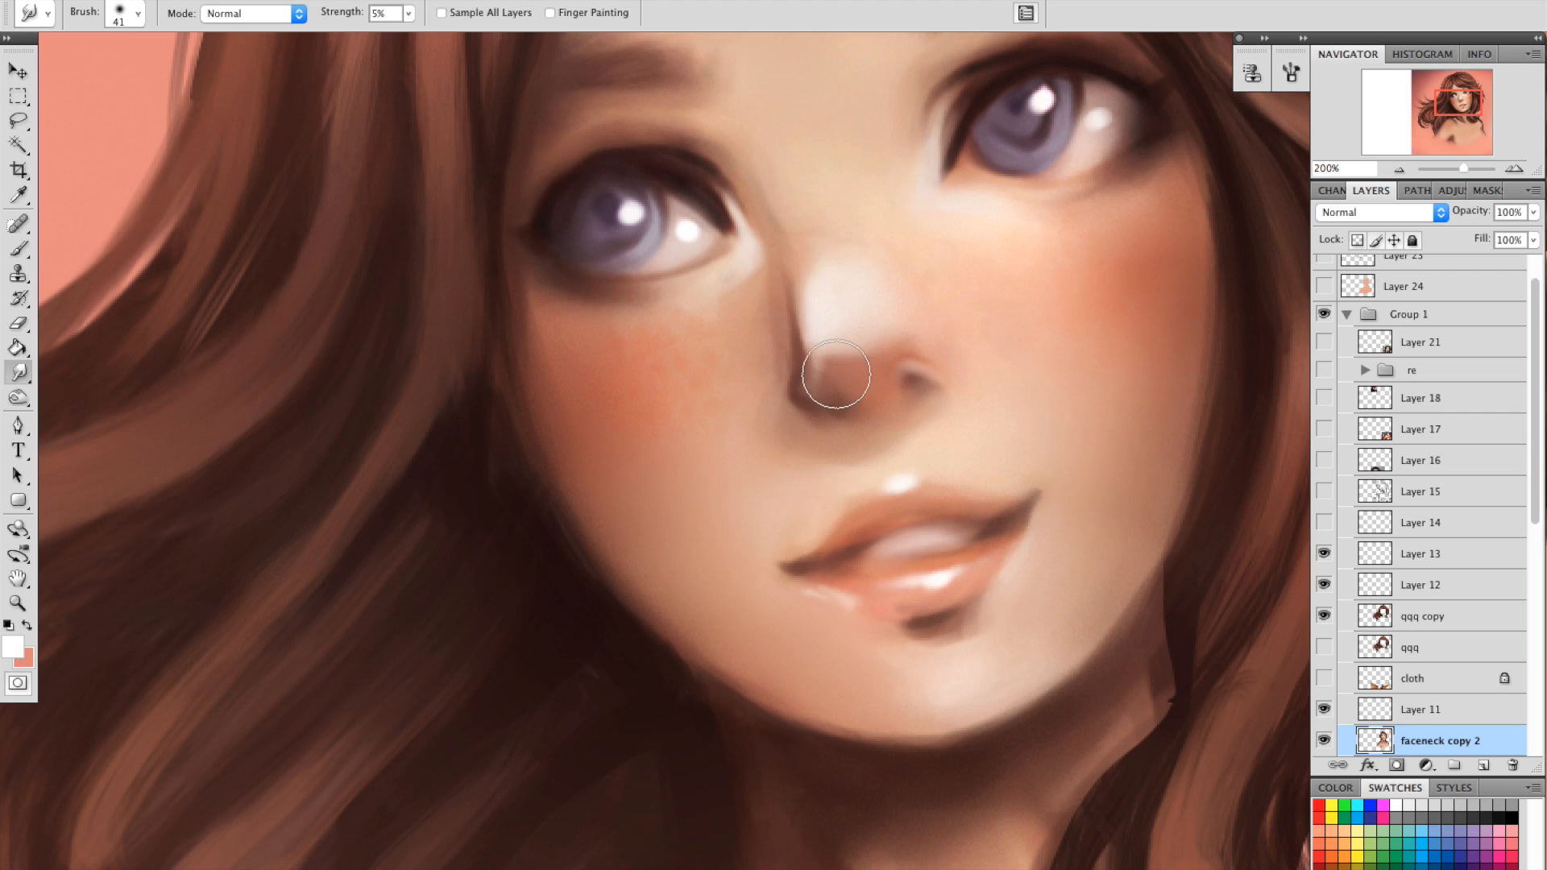
right_click(771, 327)
left_click_drag(834, 371, 828, 371)
left_click(770, 311)
mouse_move(783, 360)
left_mouse_down()
mouse_move(808, 415)
mouse_move(786, 347)
mouse_move(791, 284)
left_mouse_up()
left_click(1397, 170)
left_click(1396, 170)
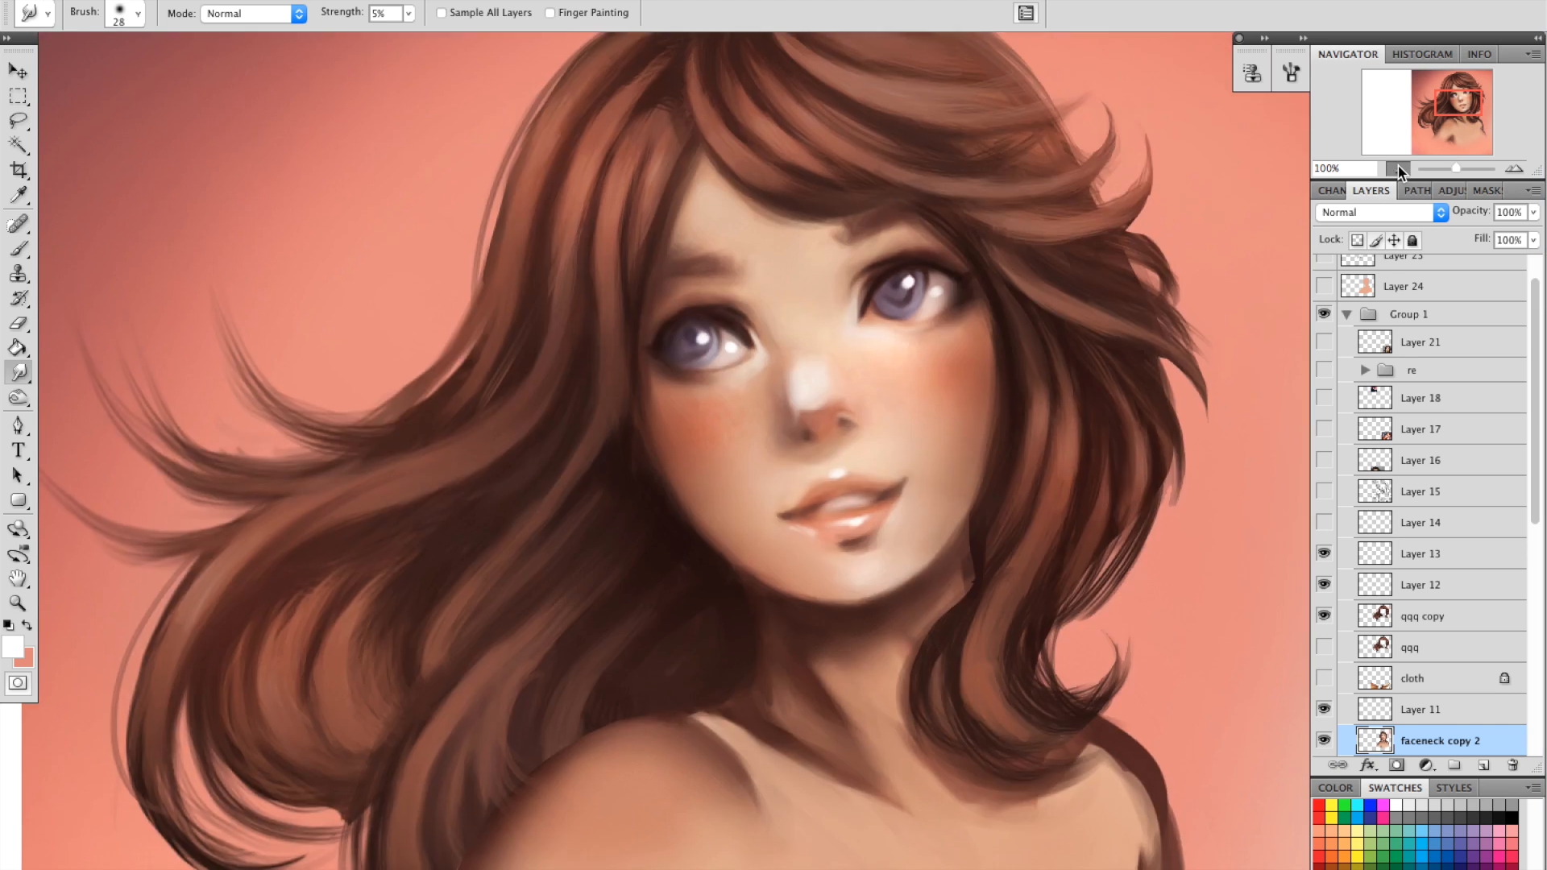
left_click(1395, 171)
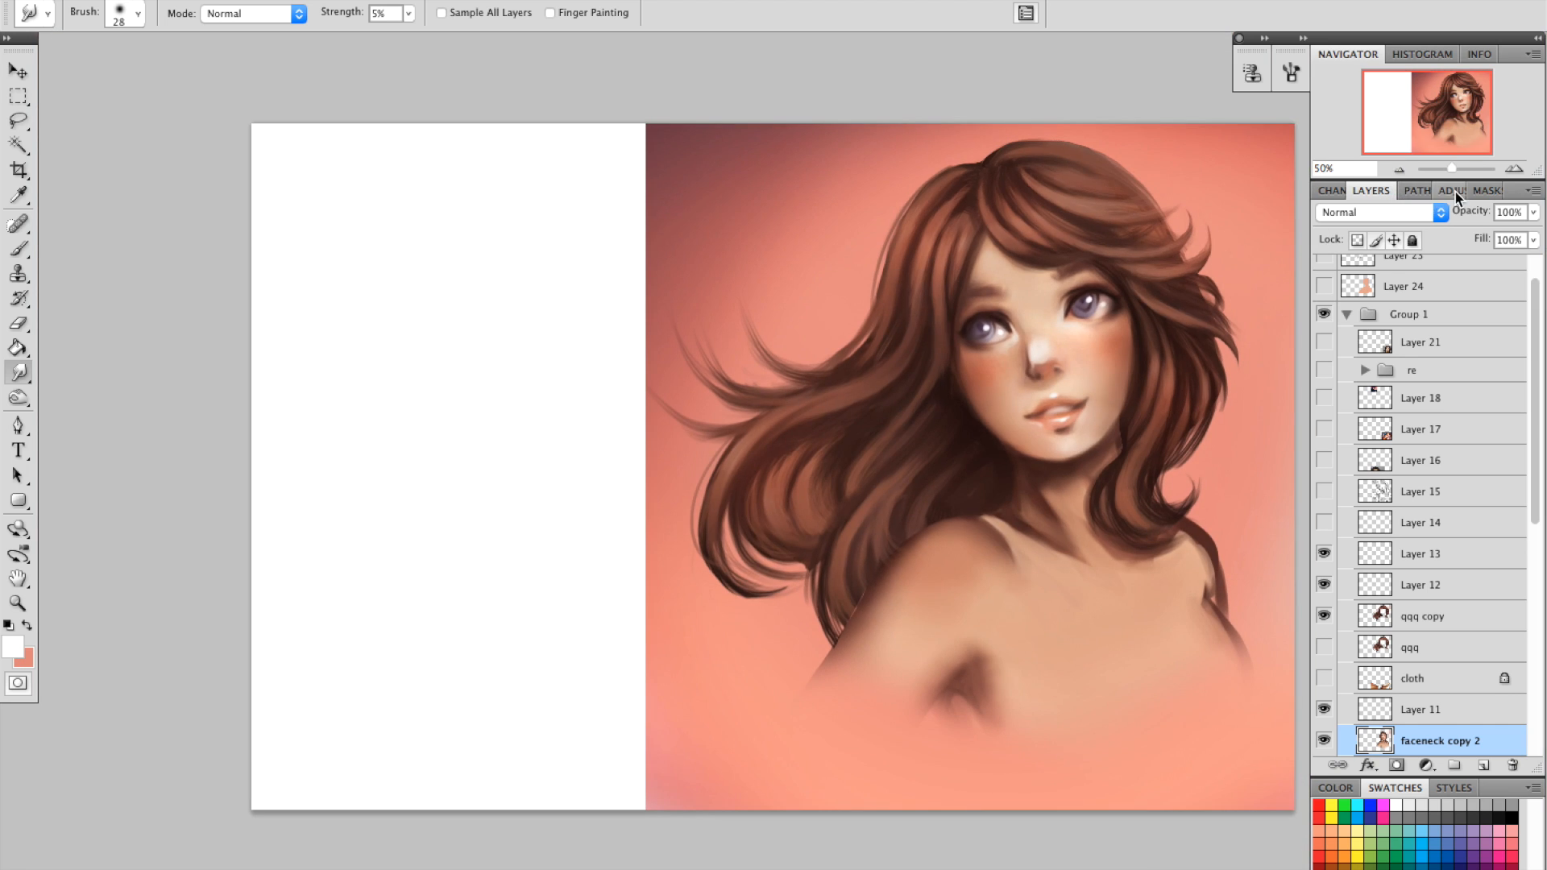
Examine the portrait's blending up close on the nose, cheeks, chin, eyes, neck and shoulders, and in the overall view.
left_click(1512, 170)
left_click(1512, 171)
left_click(1512, 170)
left_click_drag(1109, 386, 515, 507)
left_click_drag(1168, 193, 823, 236)
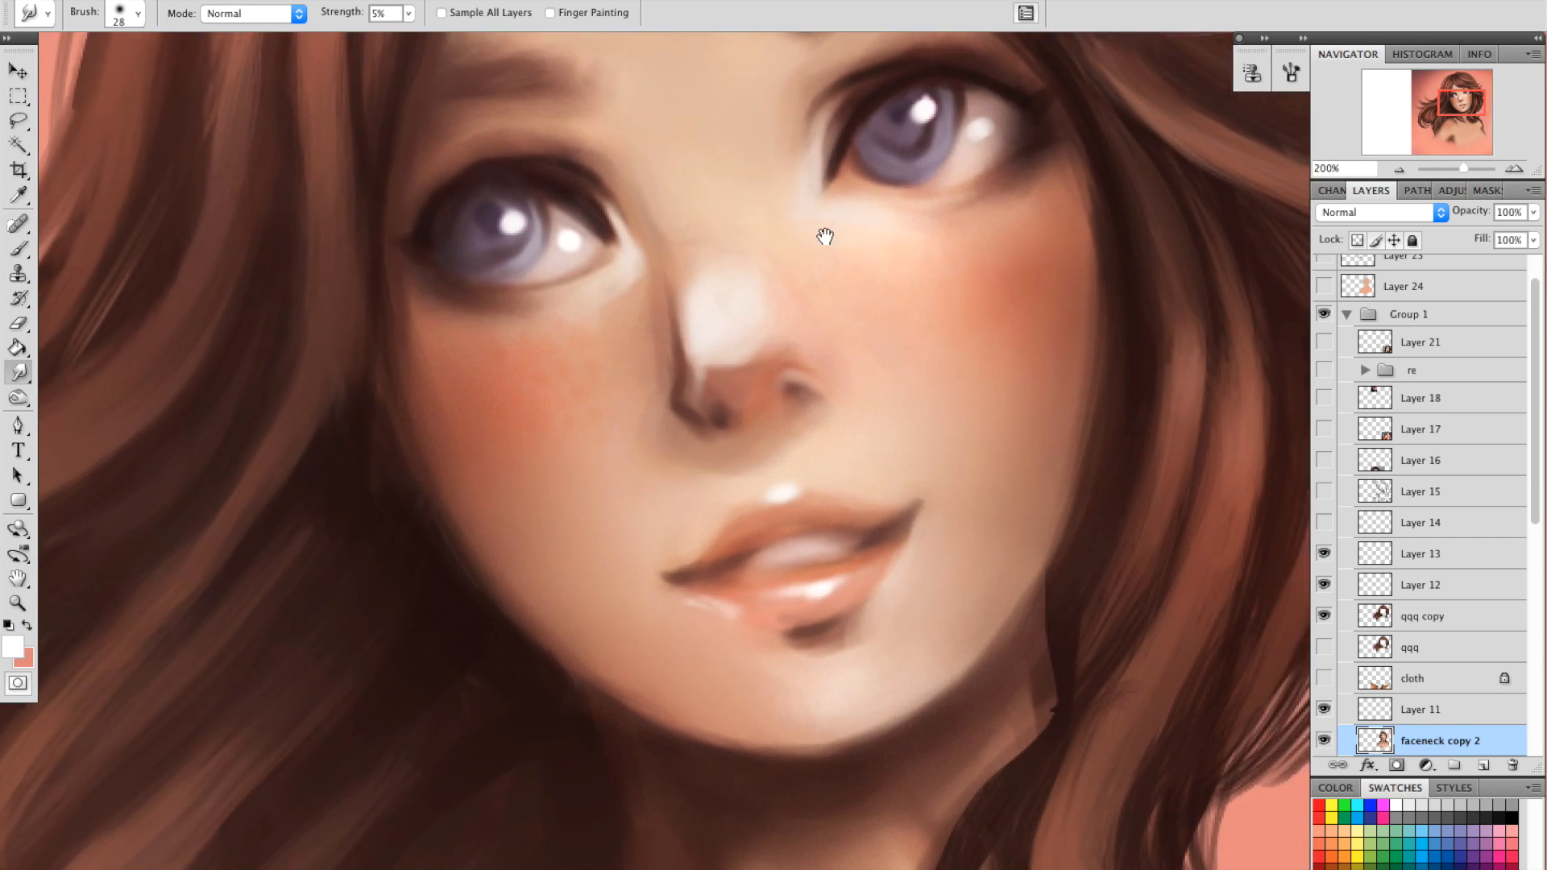
left_click_drag(882, 588, 889, 315)
left_click_drag(925, 407, 963, 530)
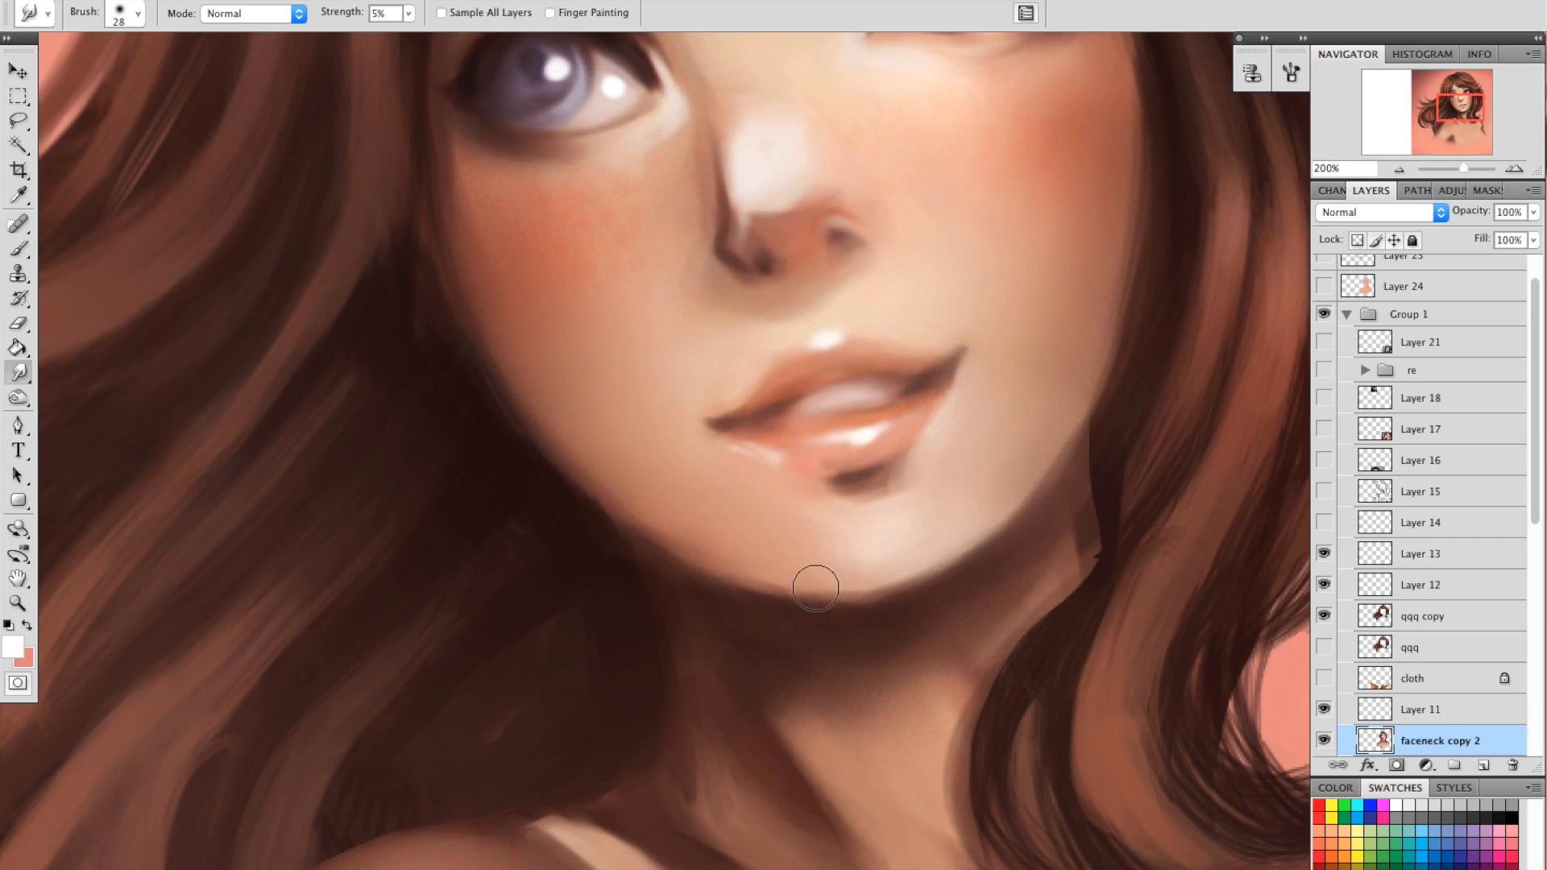
left_click_drag(678, 543, 926, 585)
mouse_move(957, 182)
left_mouse_down()
mouse_move(1008, 535)
mouse_move(993, 540)
left_mouse_up()
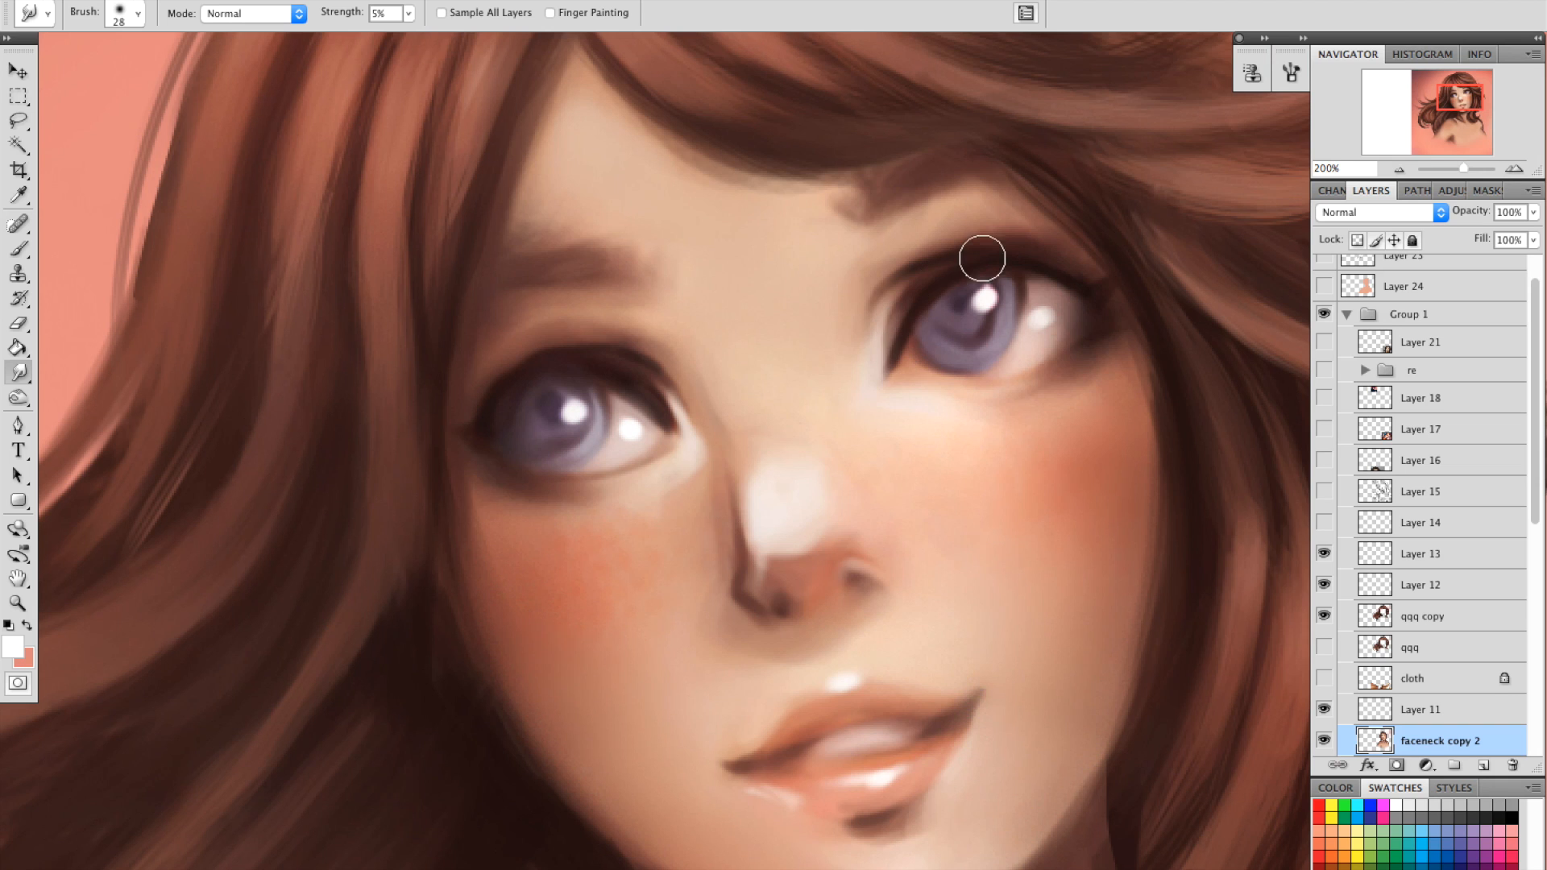
scroll(925, 418, "down", 10)
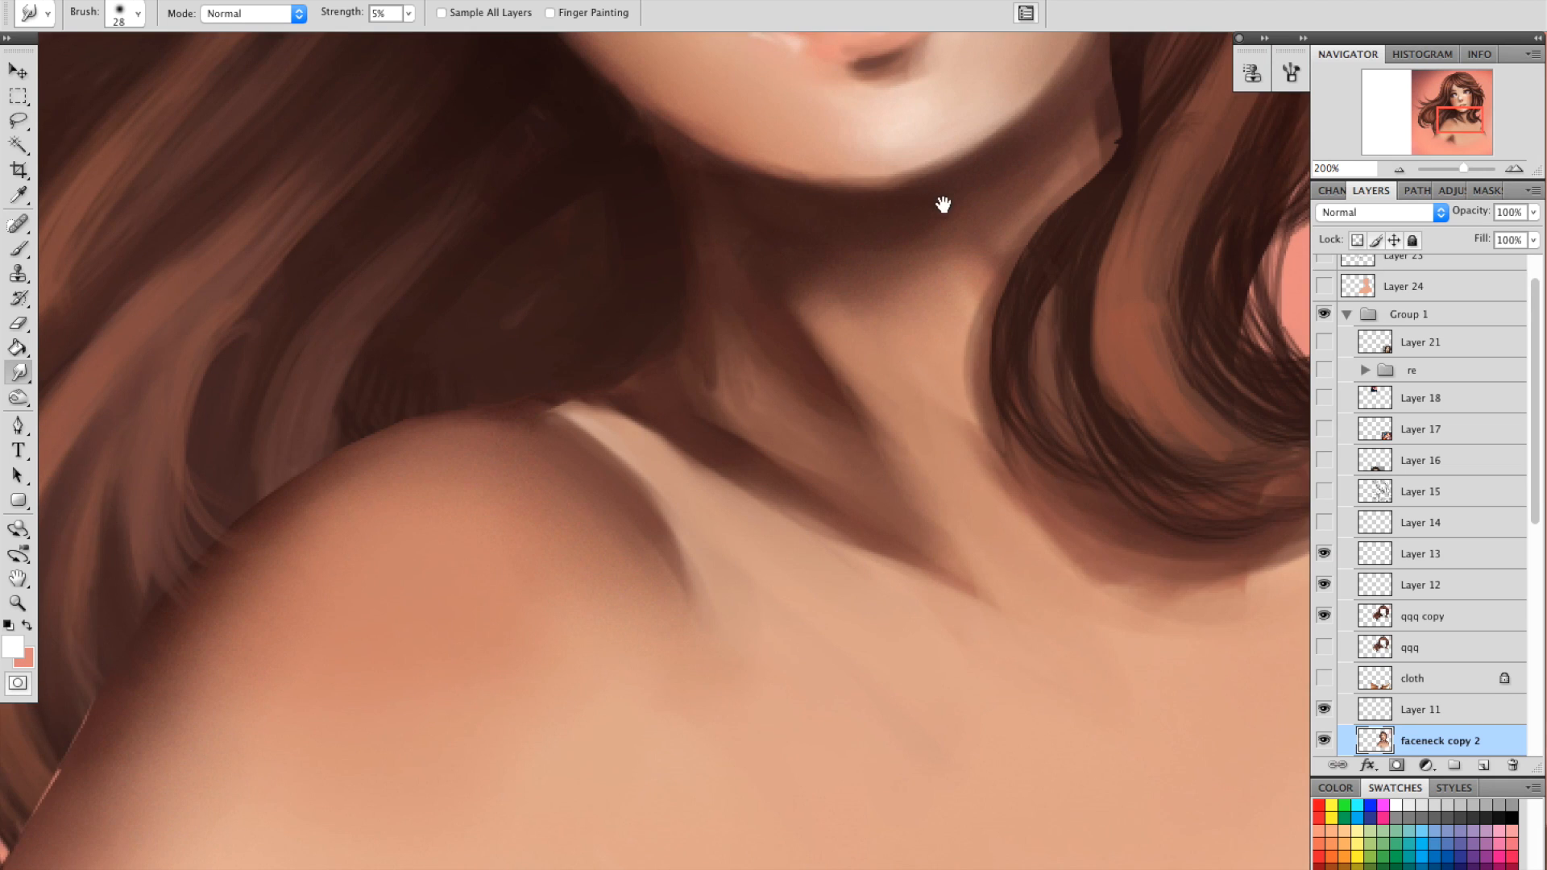
left_click_drag(942, 204, 973, 509)
scroll(951, 387, "down", 10)
left_click(1399, 171)
scroll(1064, 395, "up", 5)
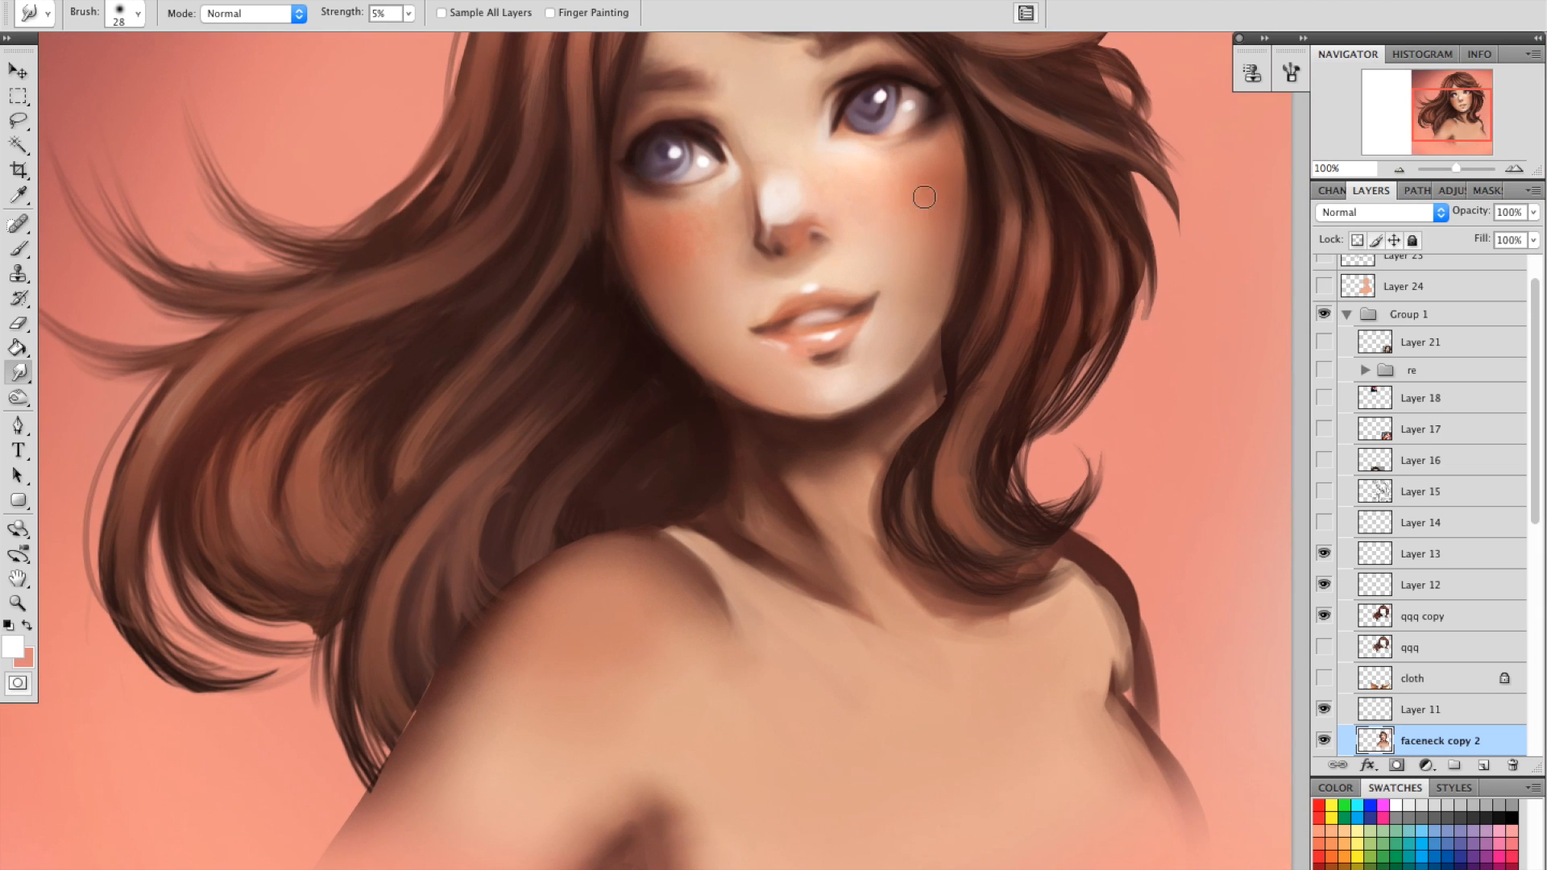
scroll(926, 306, "up", 4)
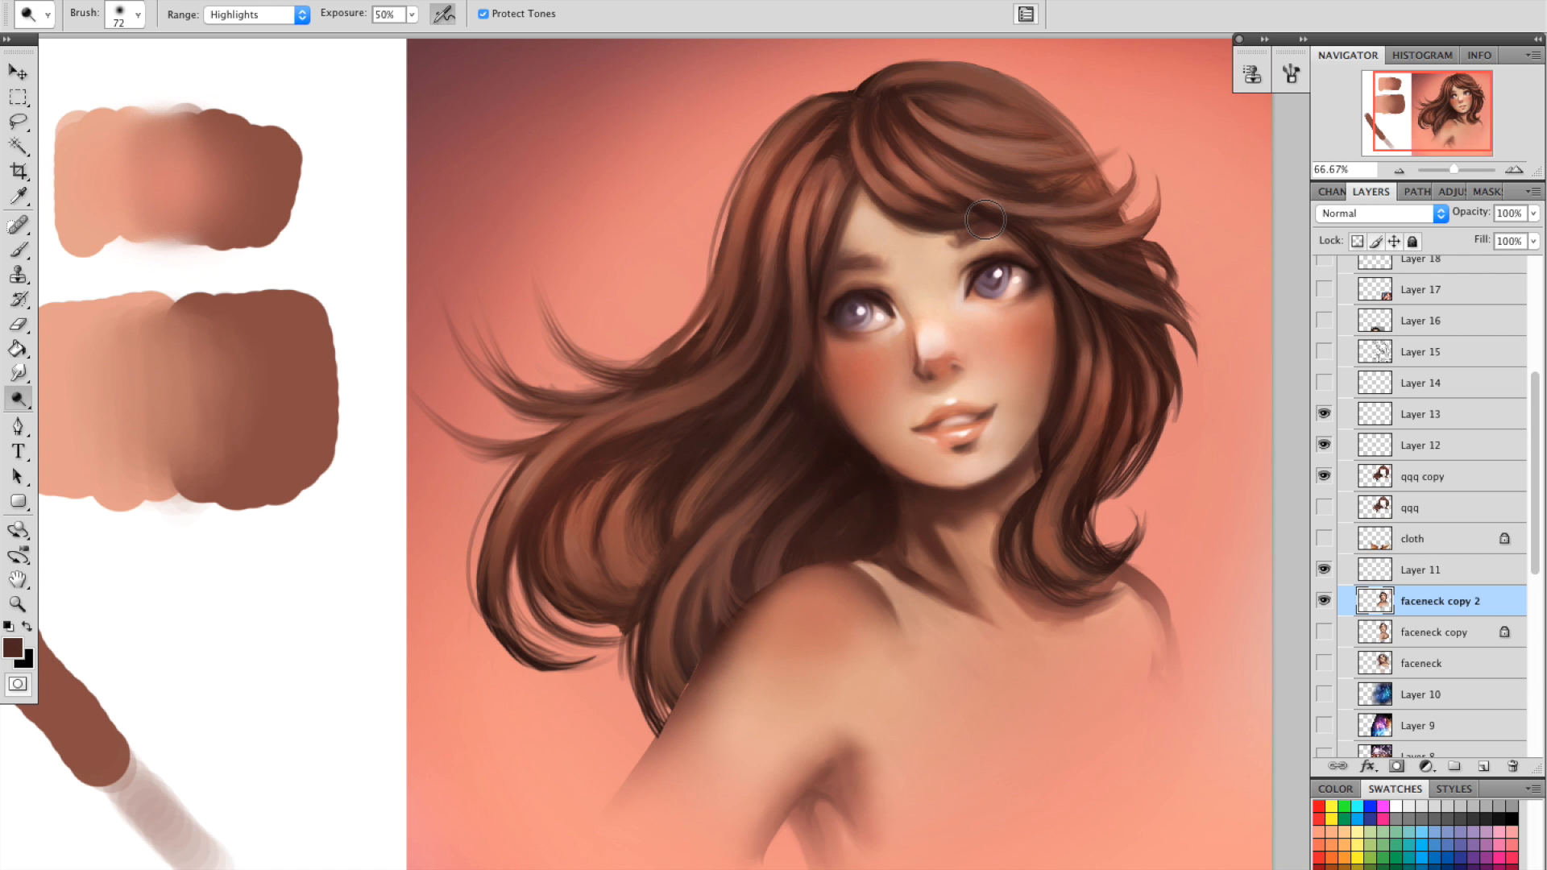
scroll(858, 324, "down", 2)
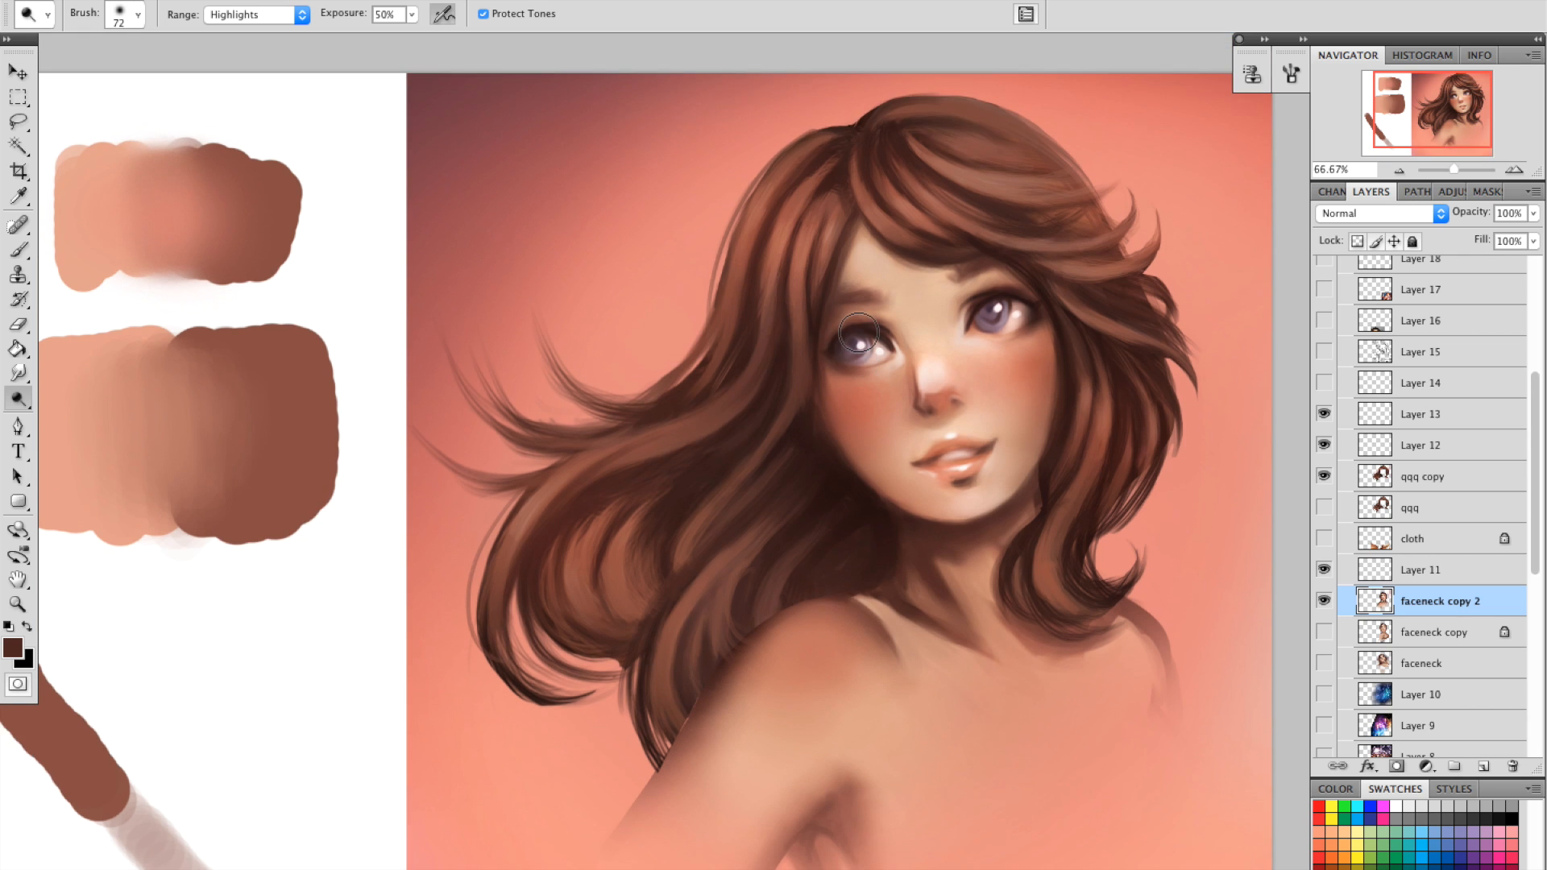
Switch to Safari and look over the "Taylor Swift from Bad Blood" painting on its DeviantArt page.
key("ctrl+Up")
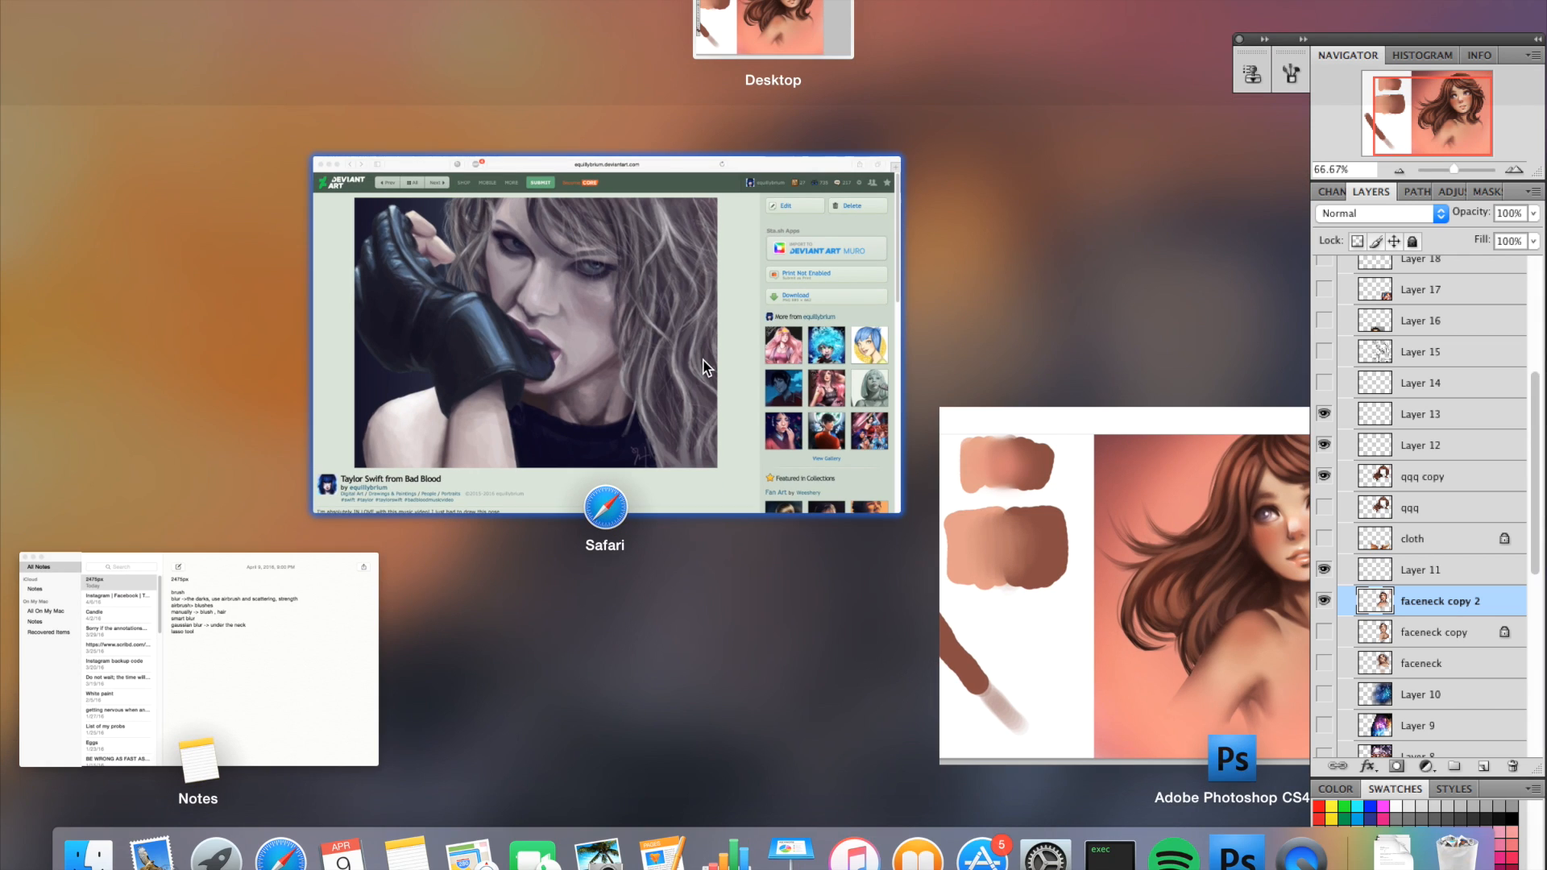
left_click(703, 367)
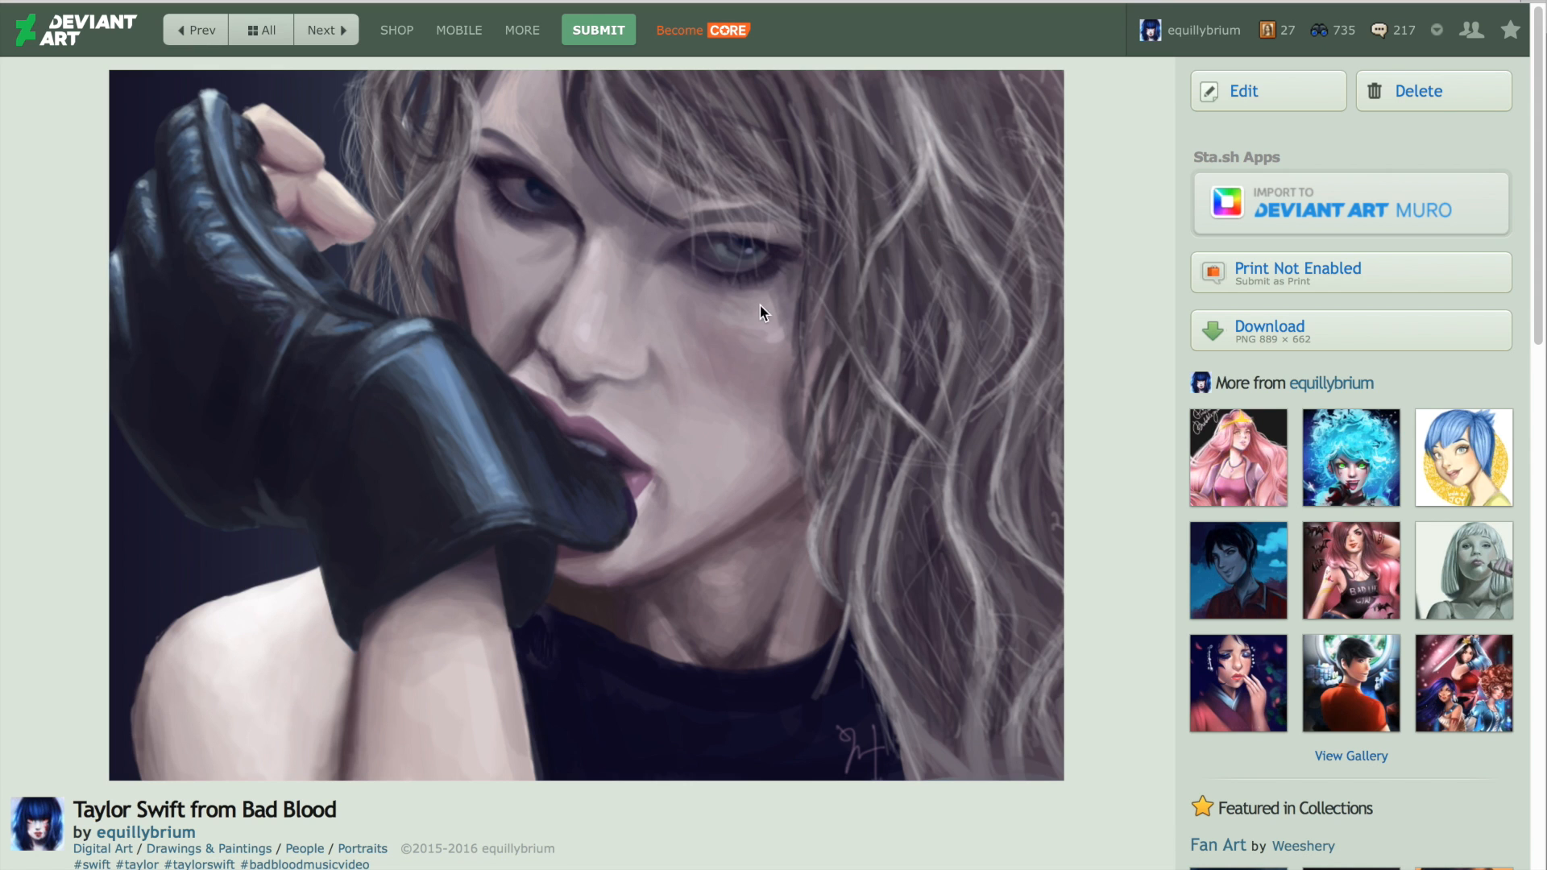
scroll(691, 339, "down", 10)
scroll(697, 307, "up", 10)
Browse the artist's DeviantArt gallery and open the Marceline painting with the red background at its enlarged size.
scroll(774, 435, "down", 5)
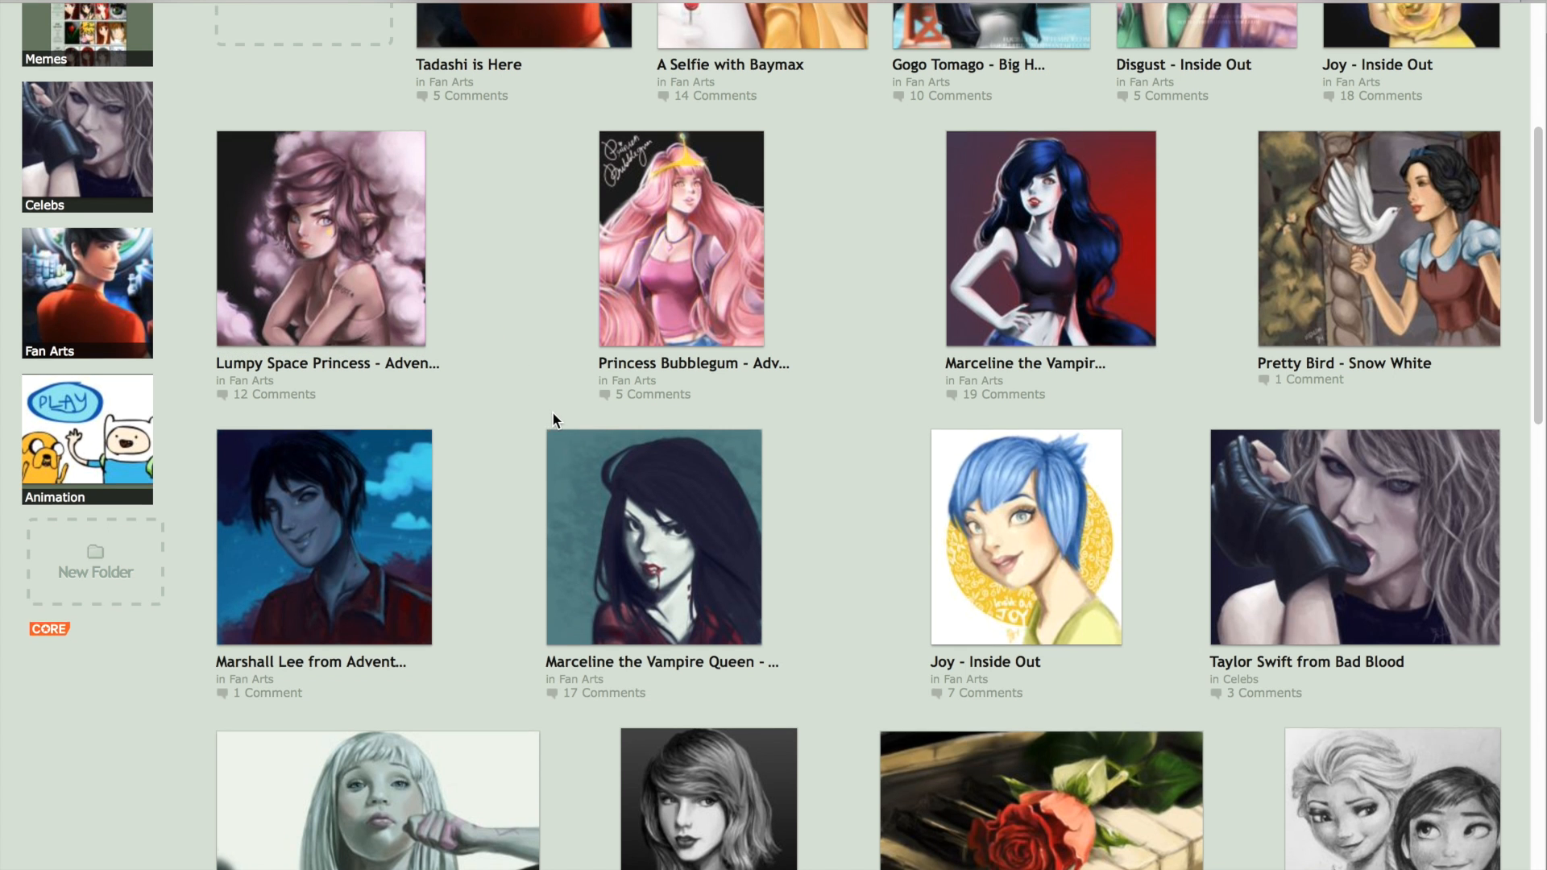
scroll(556, 412, "up", 5)
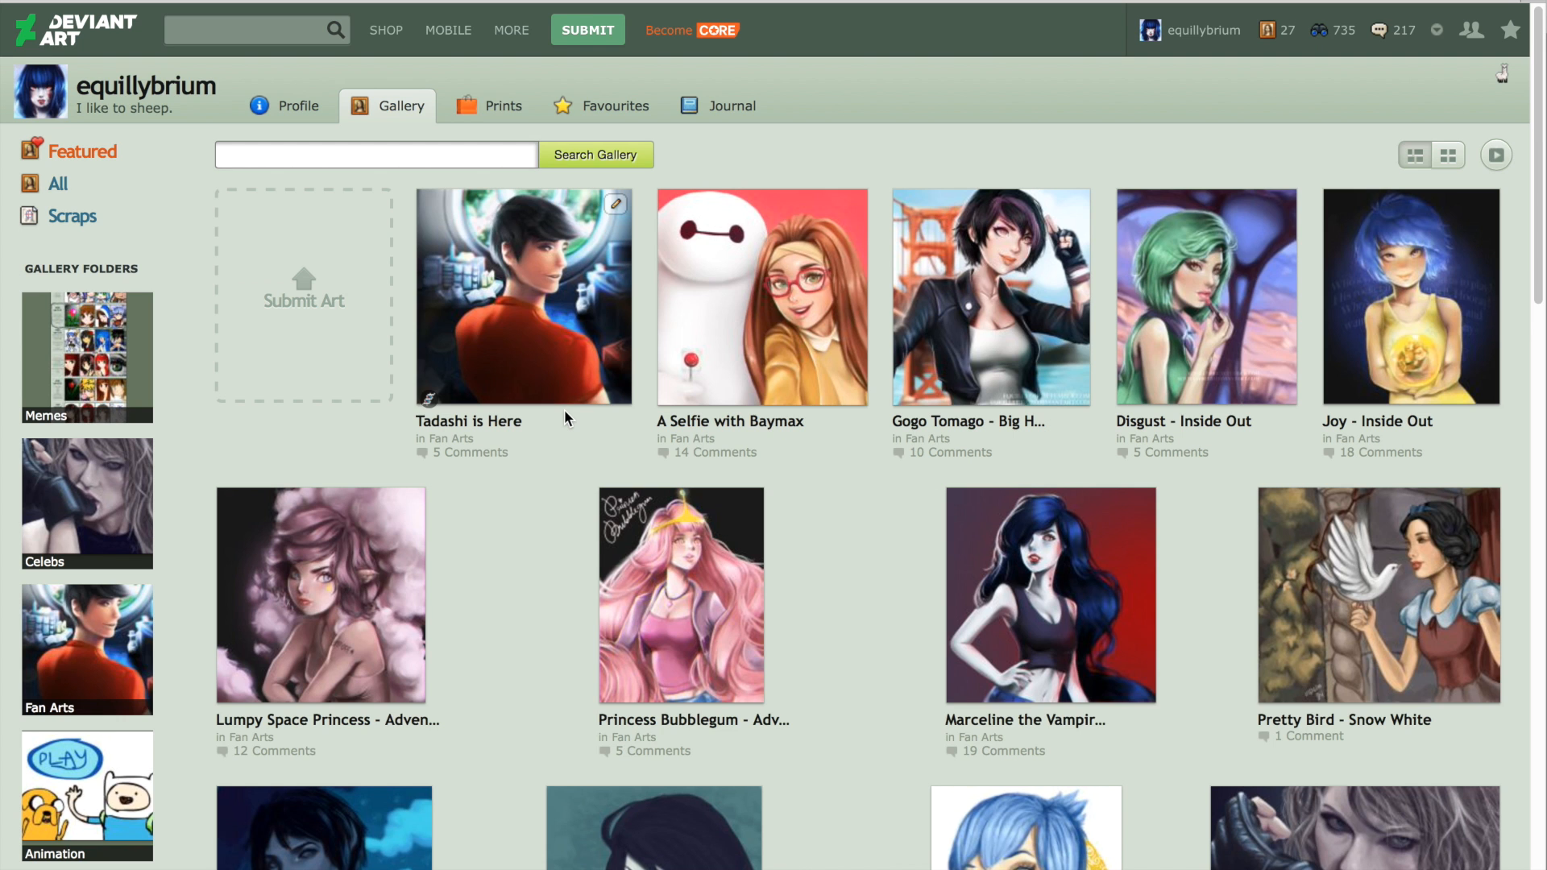
scroll(564, 412, "down", 5)
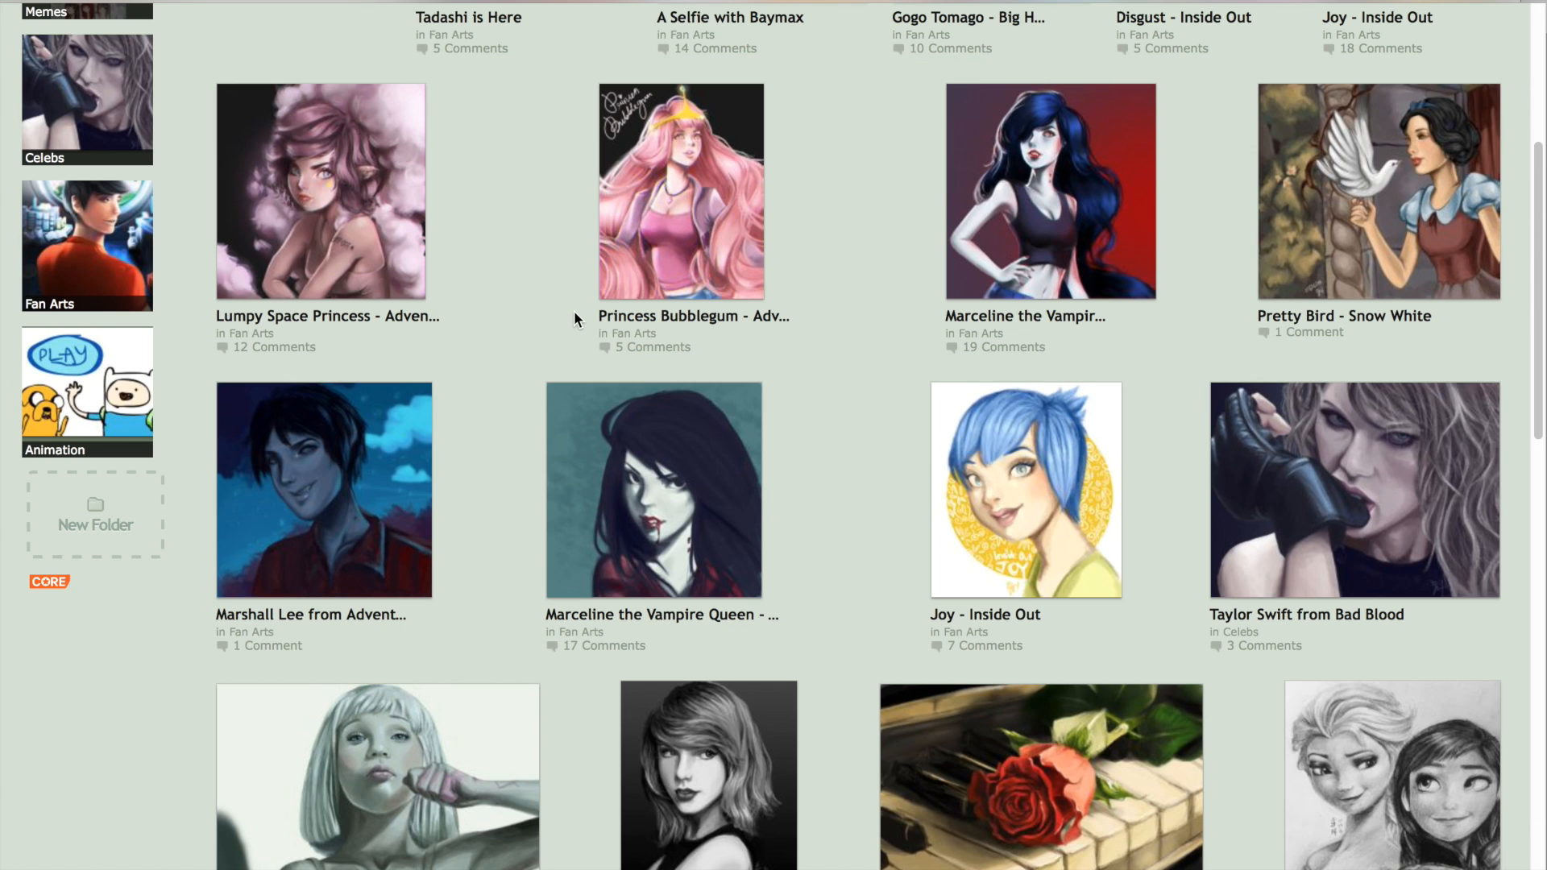
left_click(1074, 248)
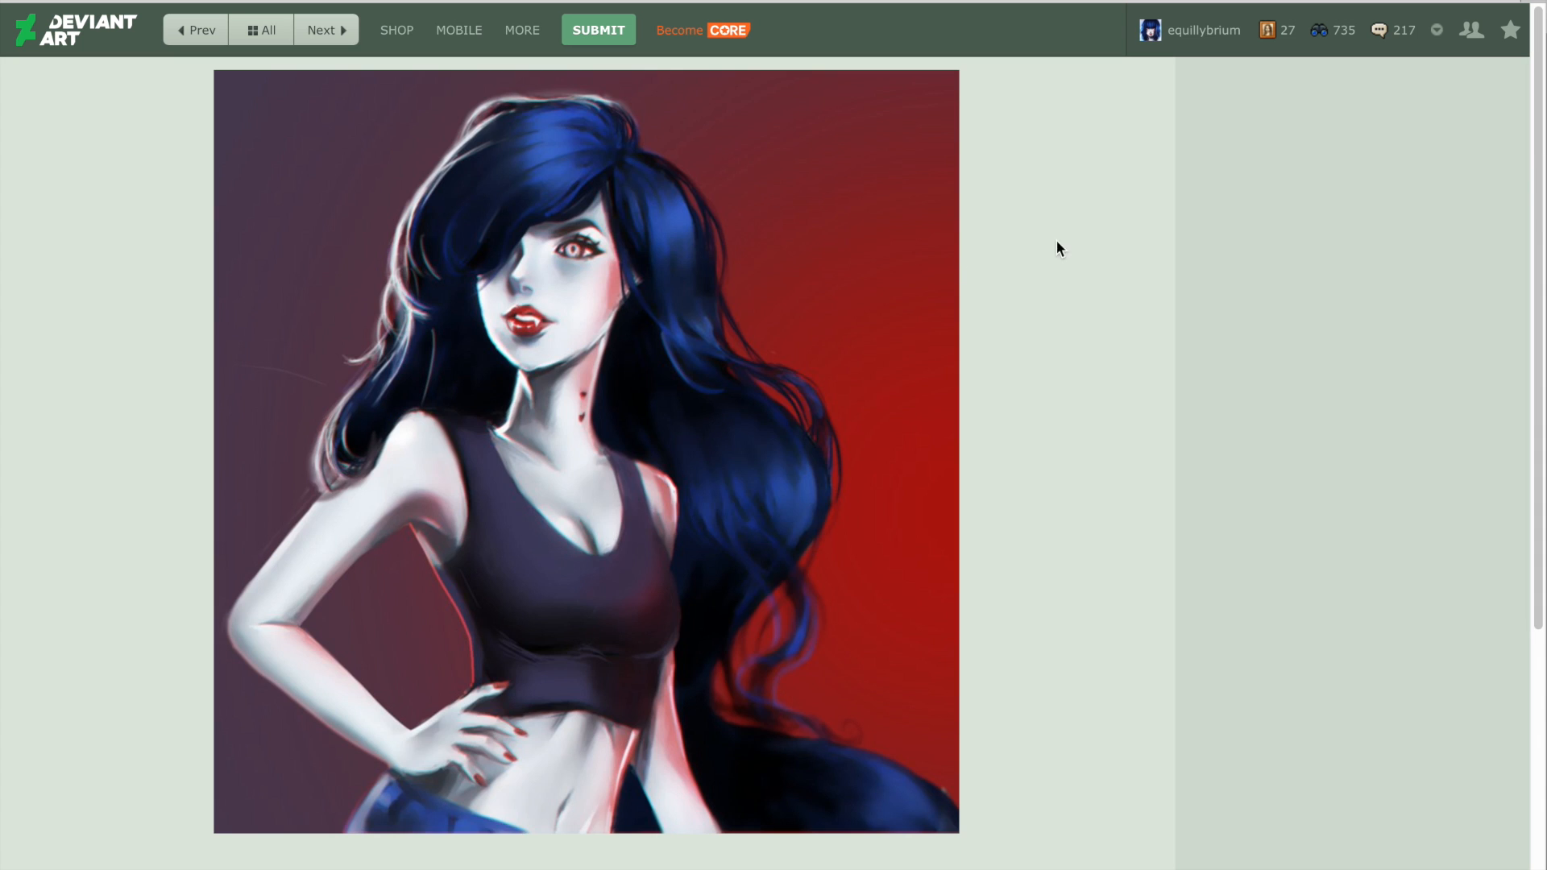
left_click(582, 326)
Examine the blending of the Marceline painting's hair, skin and top, alternating between the fitted and enlarged views.
scroll(681, 549, "down", 5)
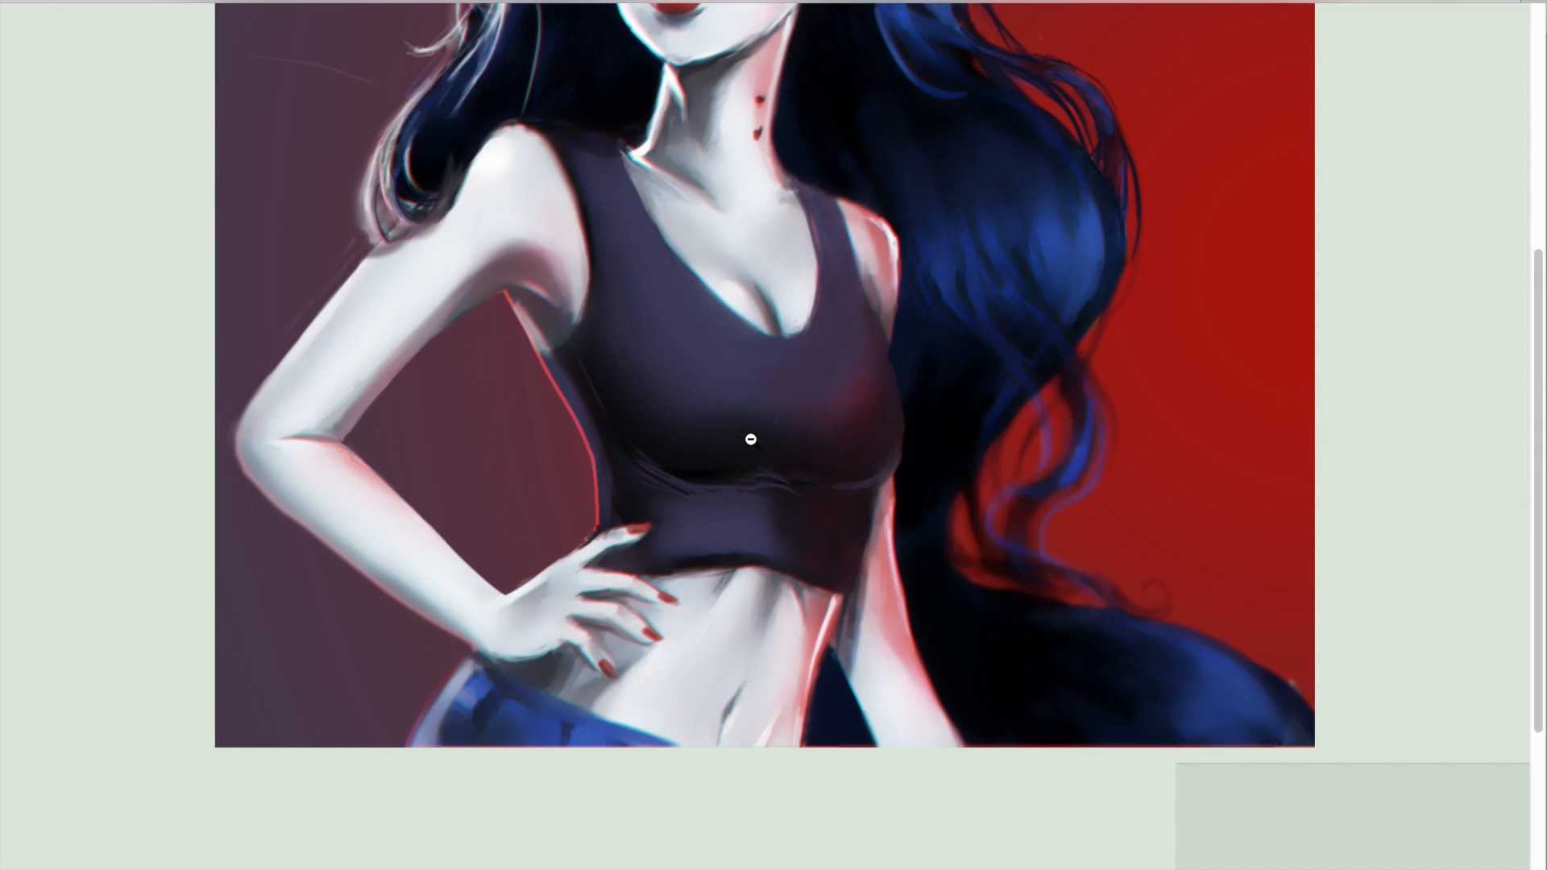
left_click(749, 438)
scroll(542, 524, "down", 1)
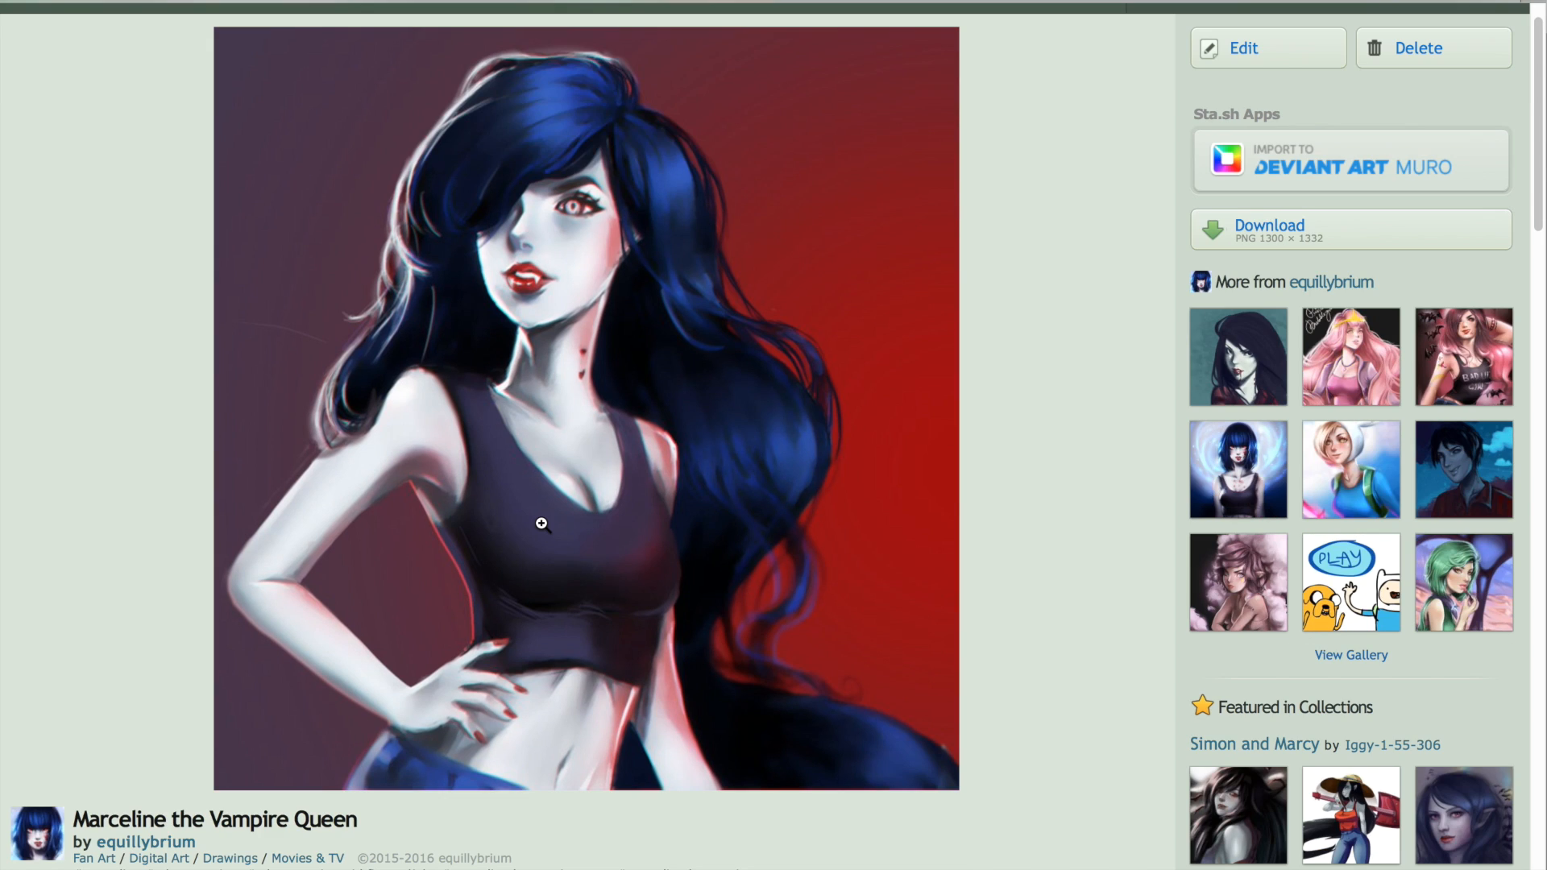
left_click(568, 477)
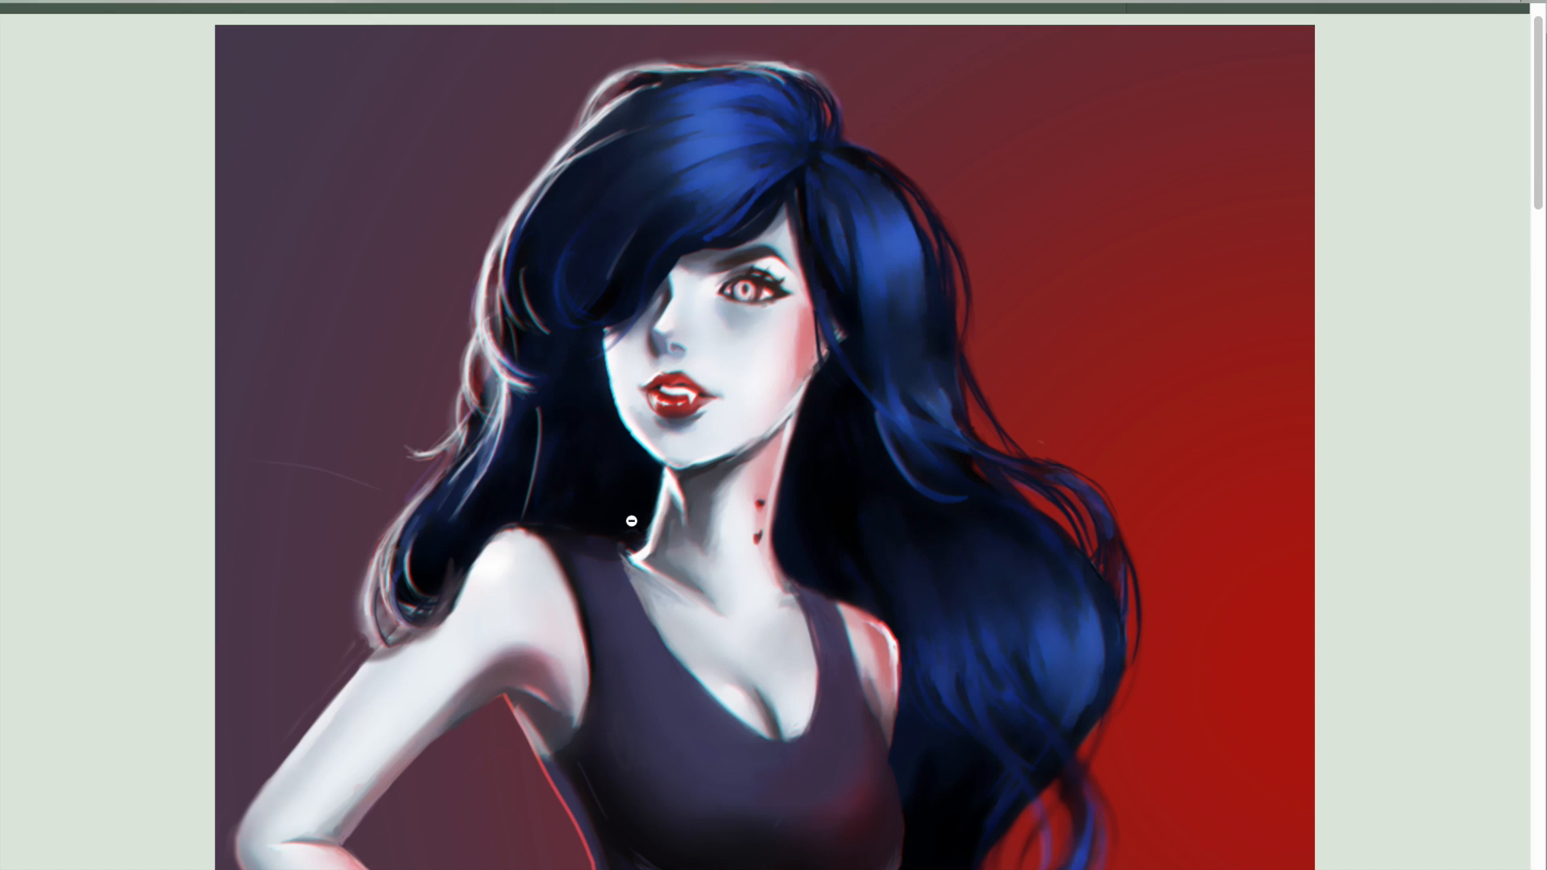
left_click(630, 524)
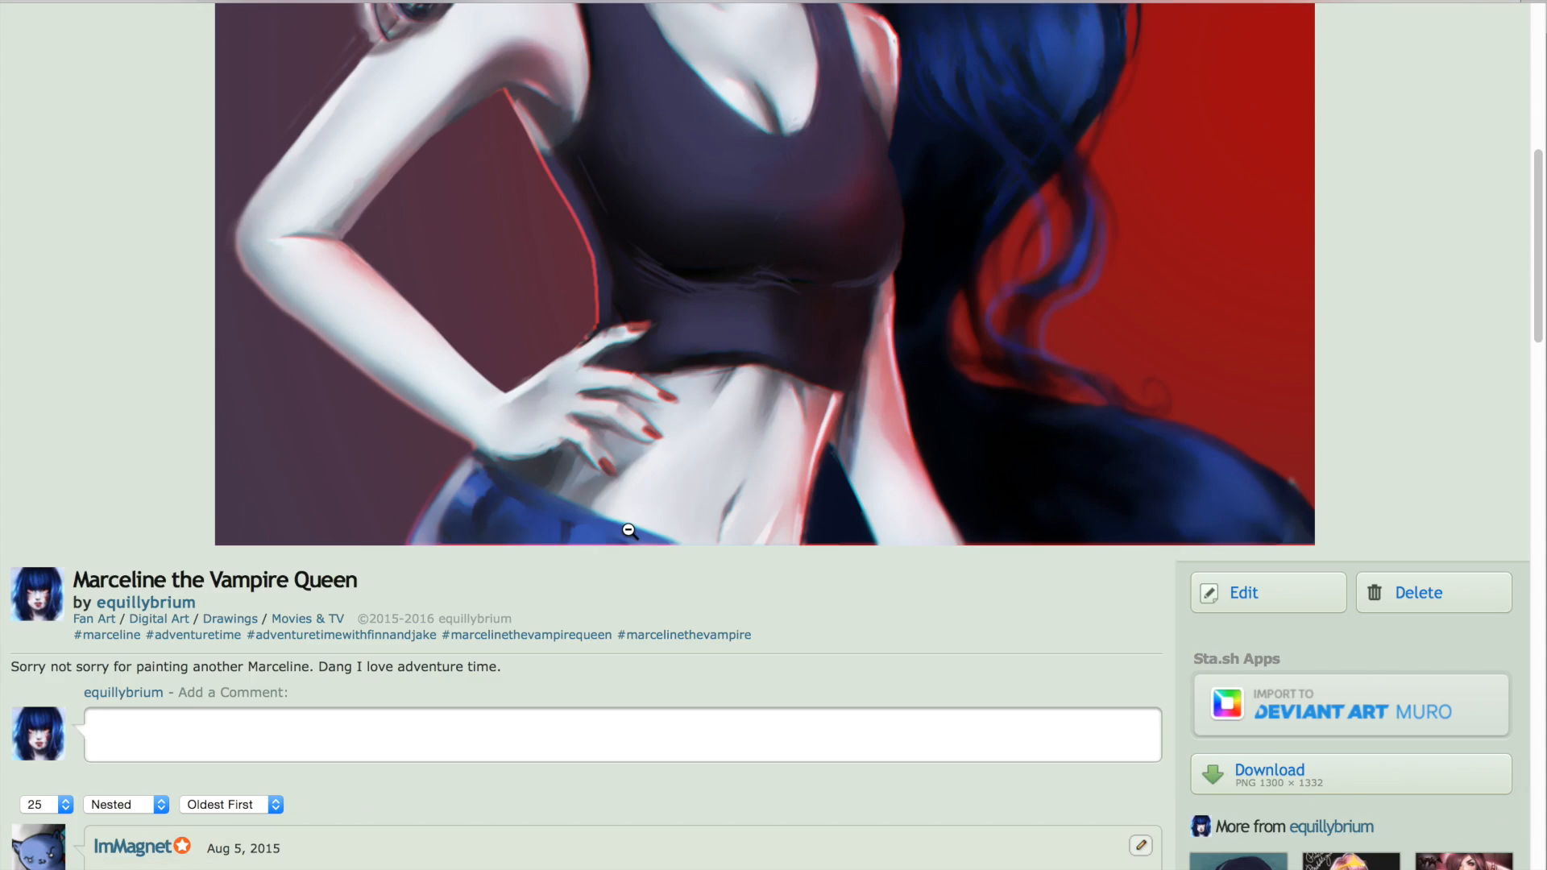
left_click(627, 531)
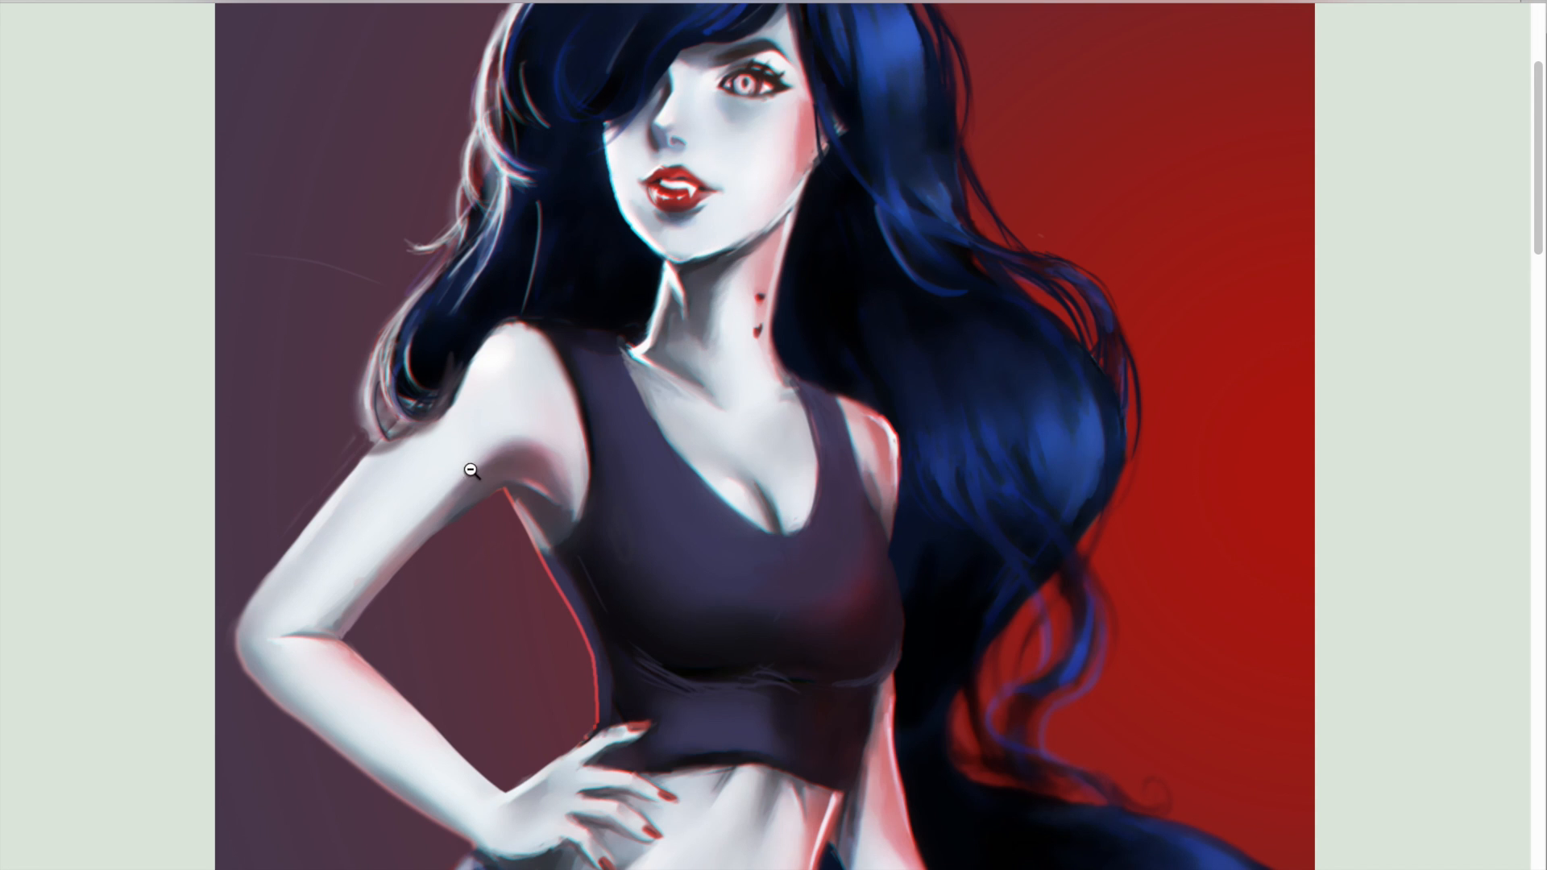
Open the "Joy - Inside Out" painting at its enlarged size and examine the blending of the hair, face, arms and glowing orb.
scroll(680, 408, "up", 3)
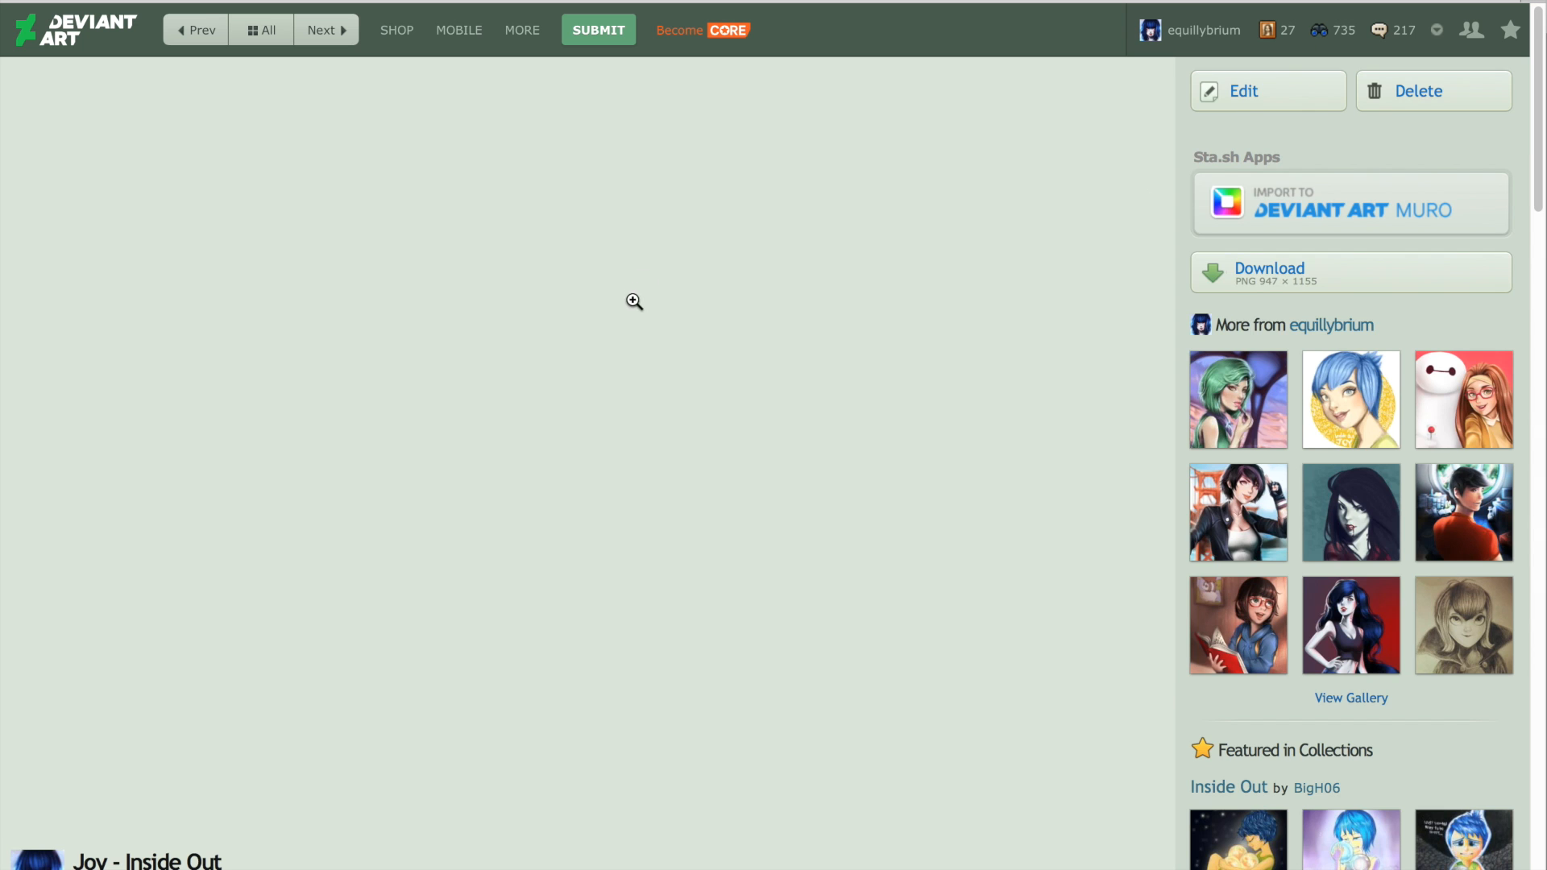
left_click(662, 304)
scroll(662, 305, "down", 2)
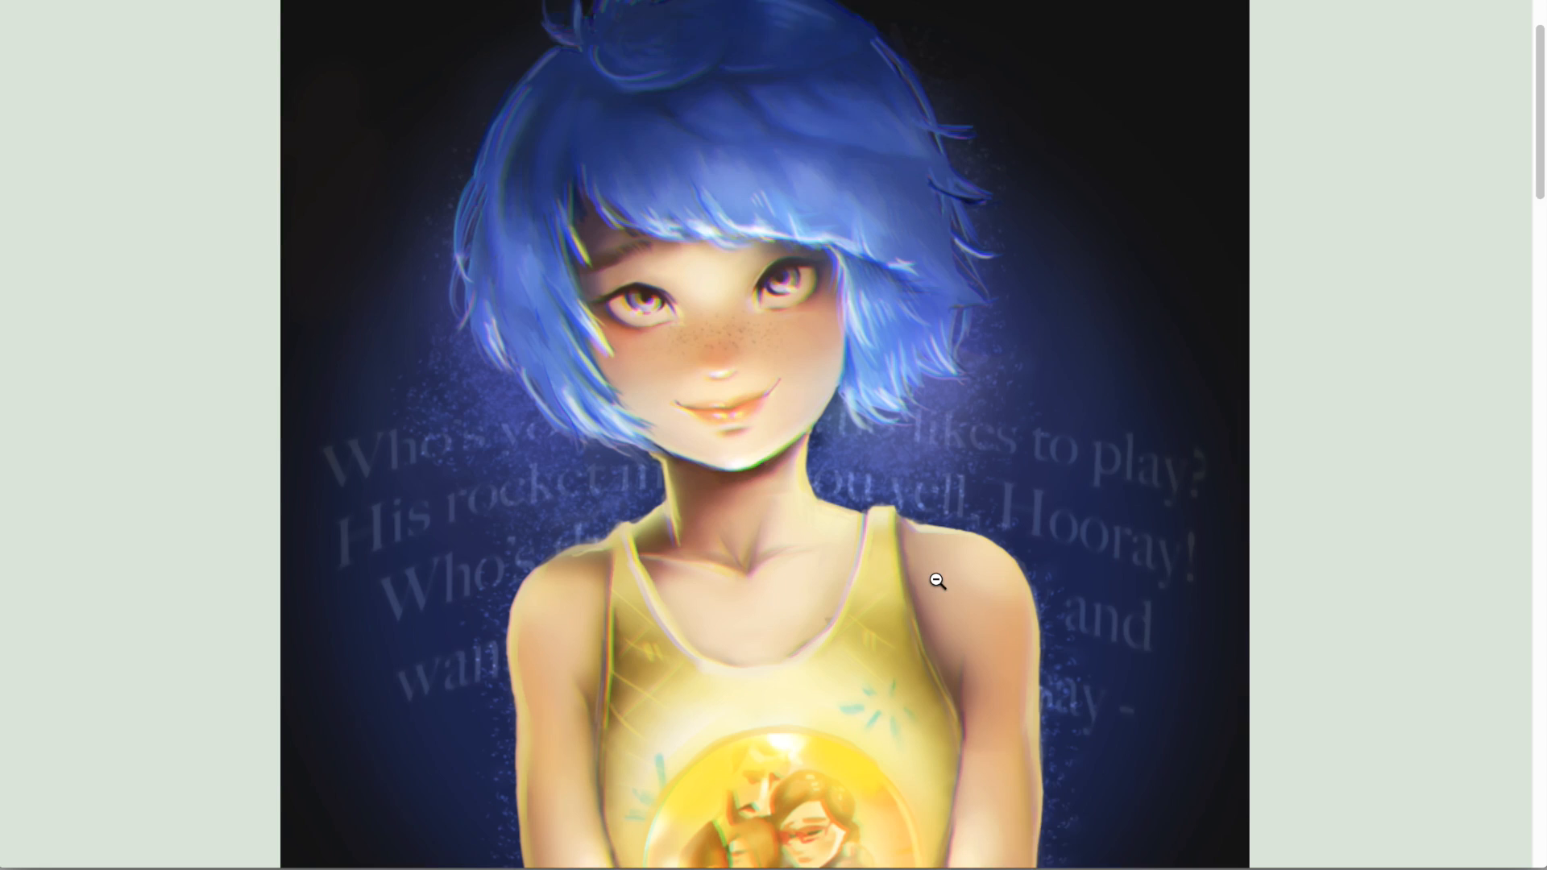
scroll(934, 584, "down", 3)
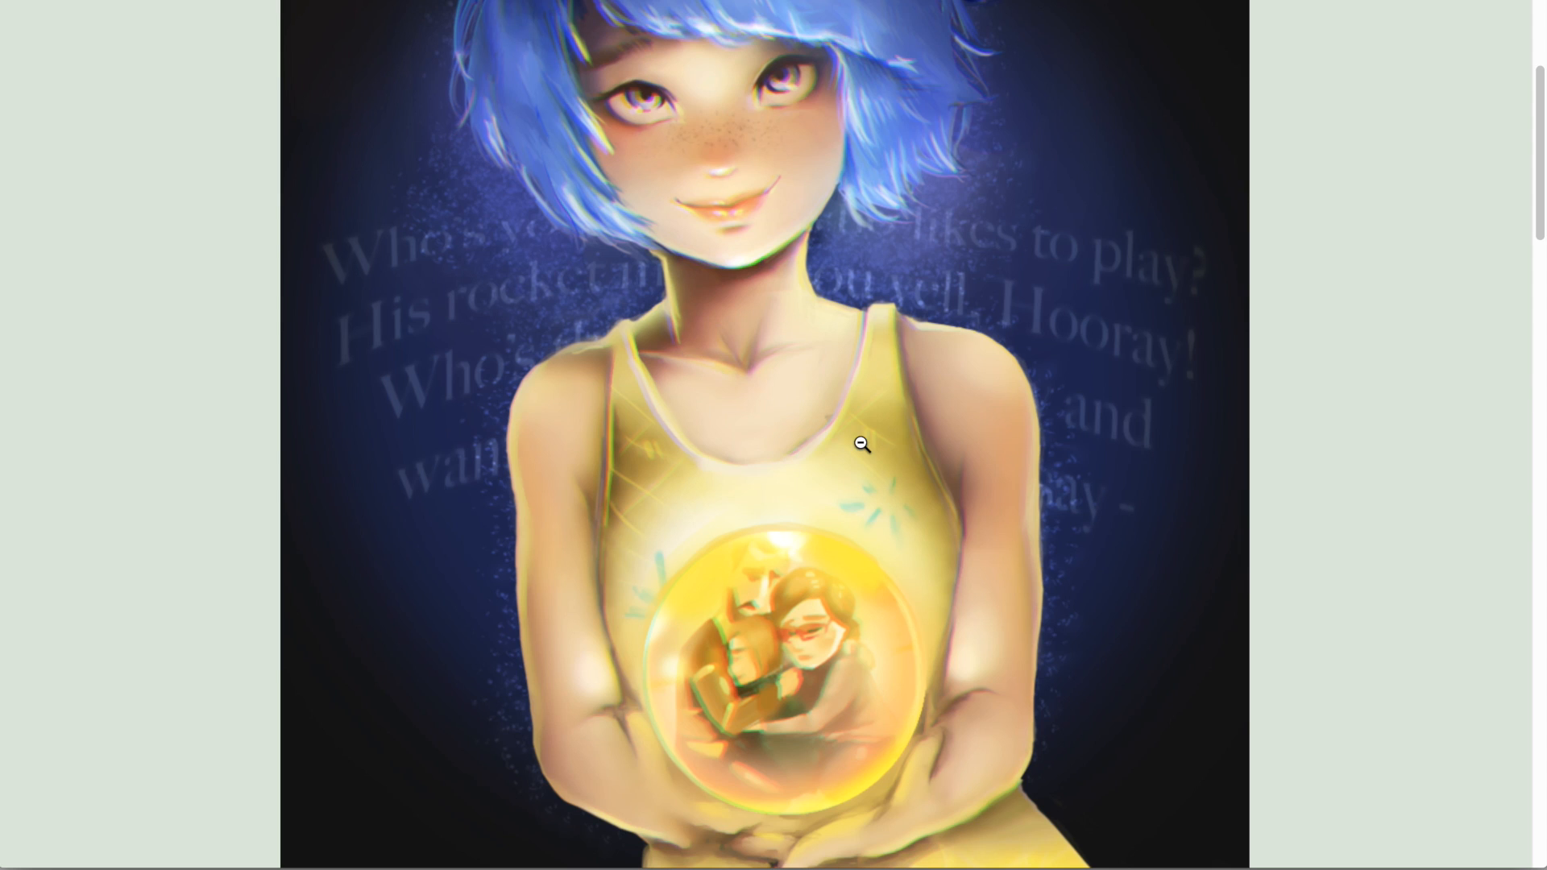
scroll(805, 456, "up", 1)
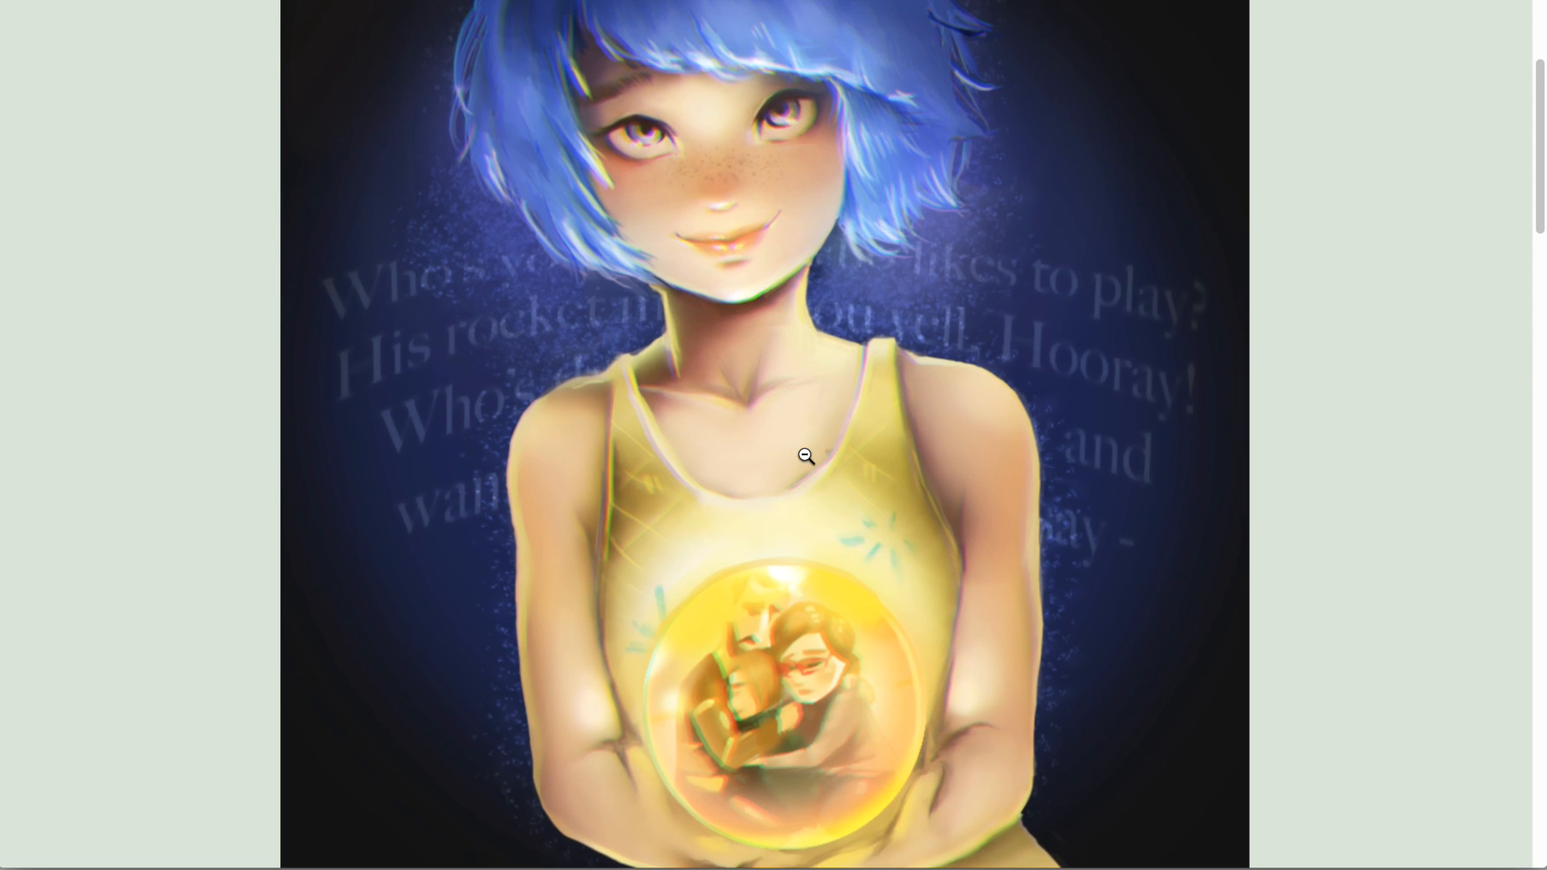
scroll(806, 456, "up", 1)
scroll(790, 443, "down", 4)
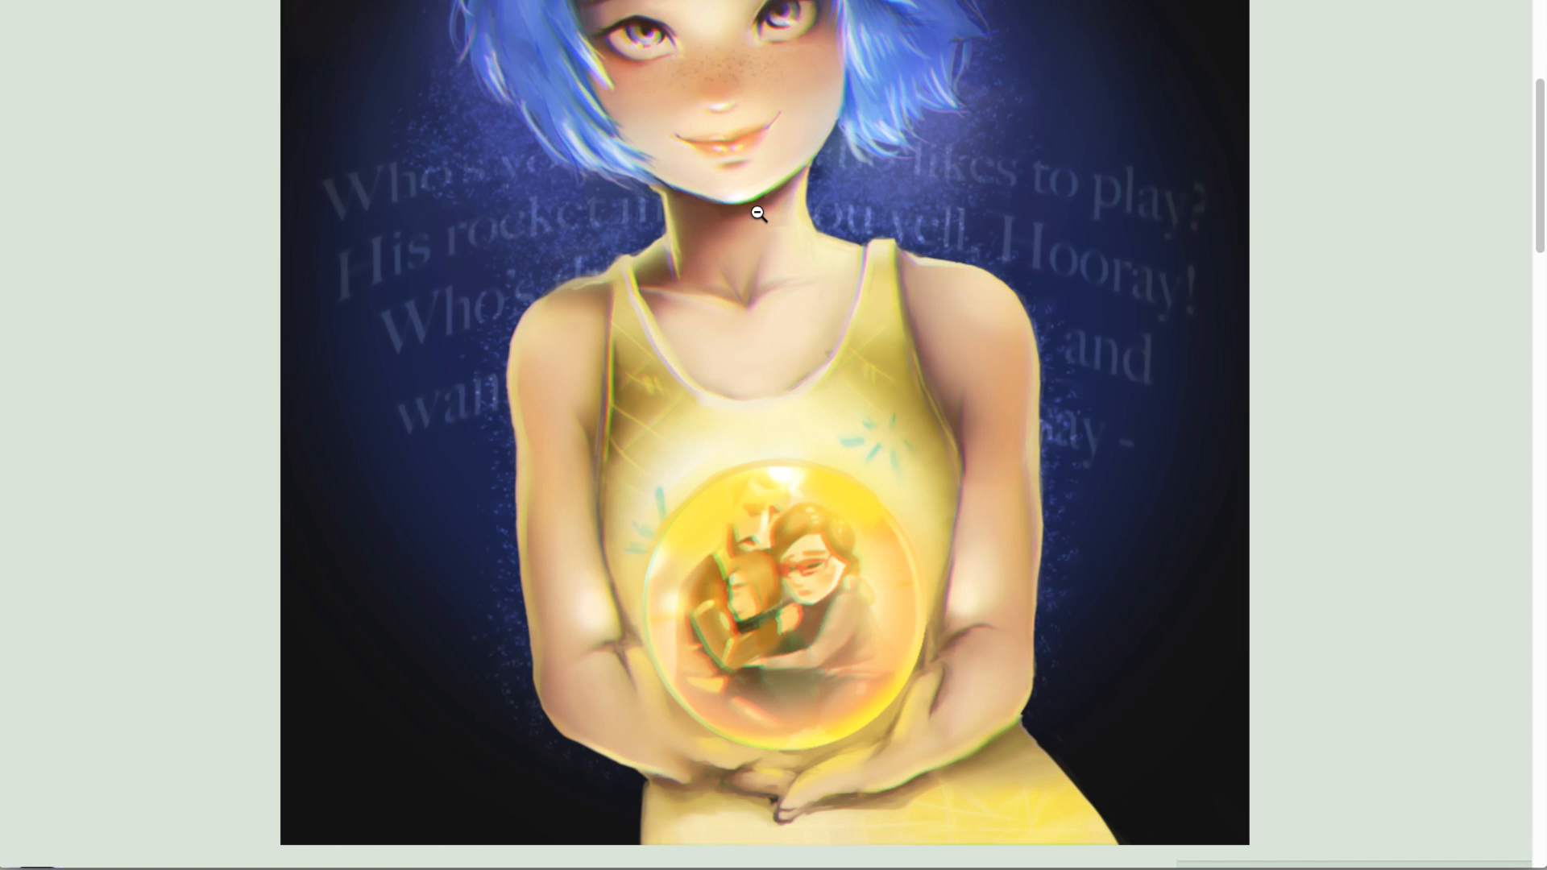
scroll(918, 290, "up", 7)
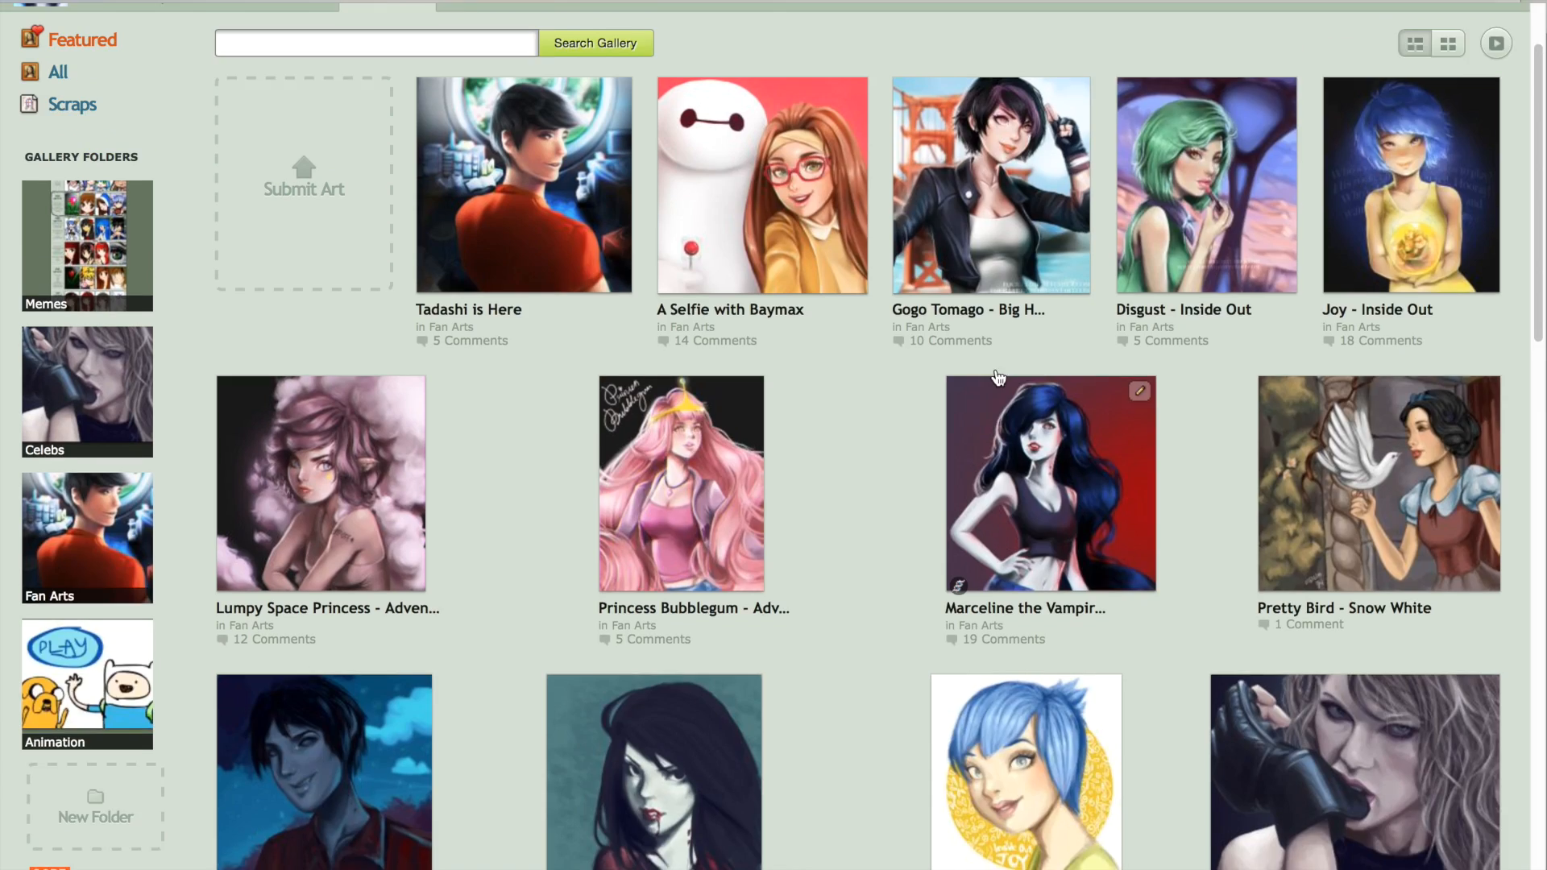
Open the Gogo Tomago painting from the gallery at its enlarged size and examine its blending from the face down to the jacket.
scroll(999, 373, "up", 3)
left_click(1086, 283)
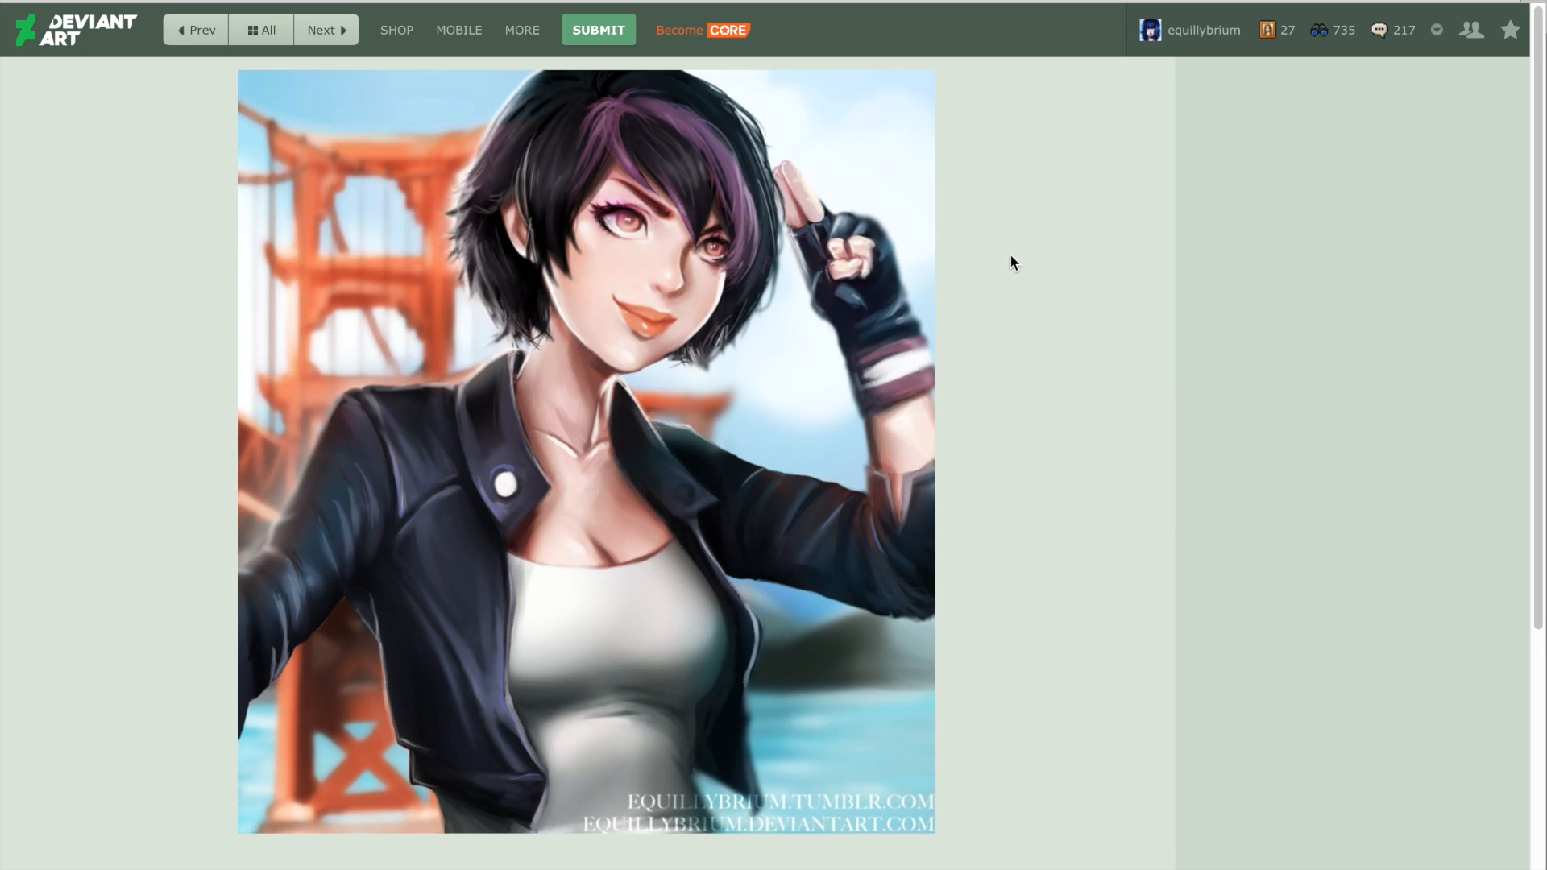
left_click(676, 288)
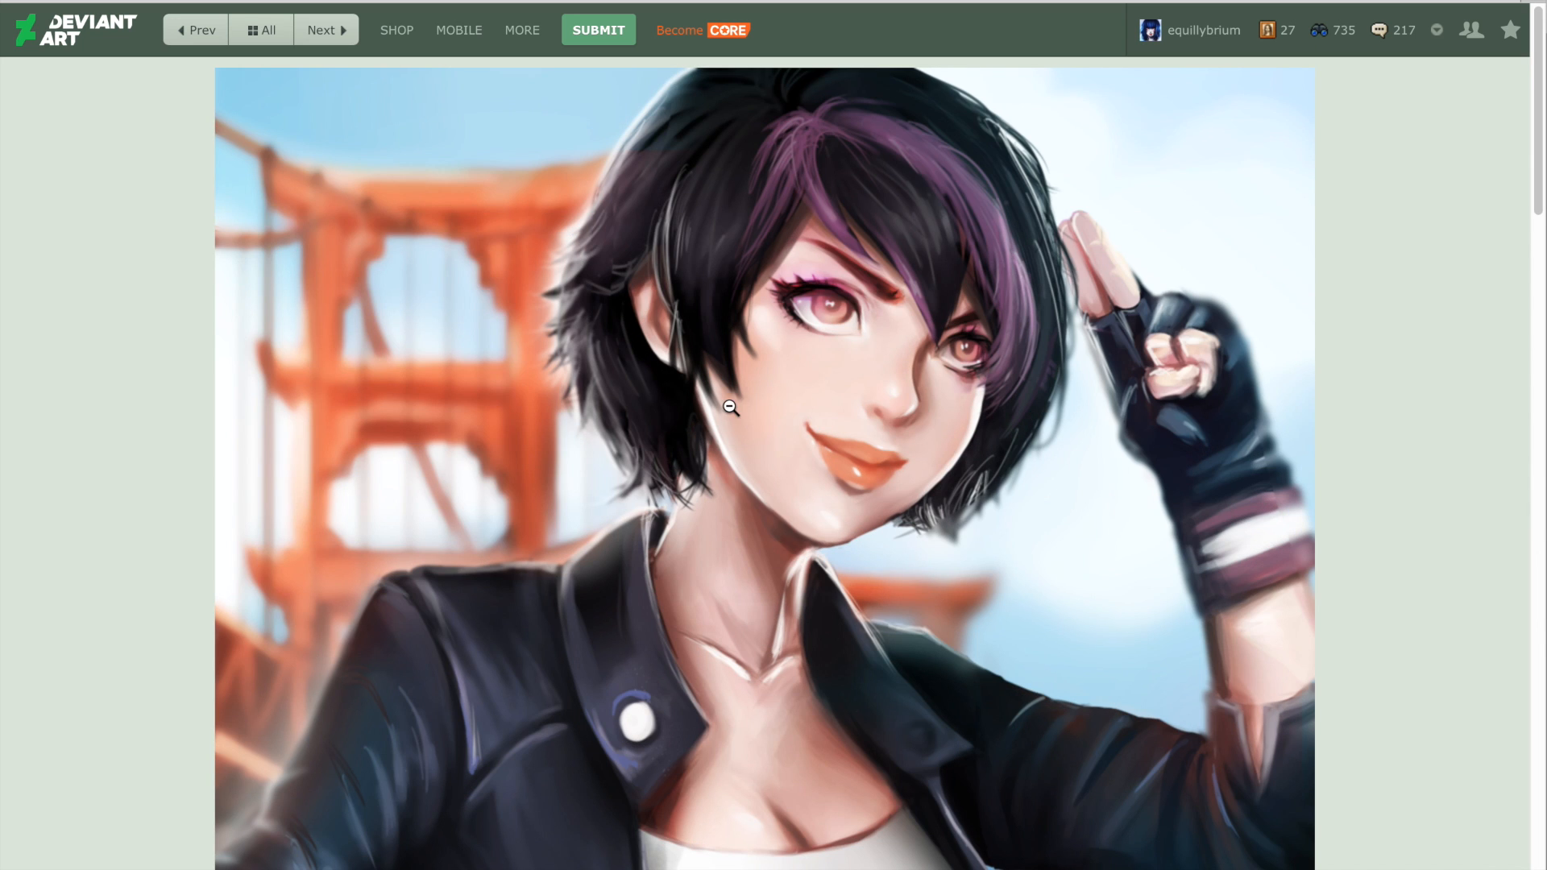
scroll(729, 394, "down", 7)
scroll(731, 408, "up", 7)
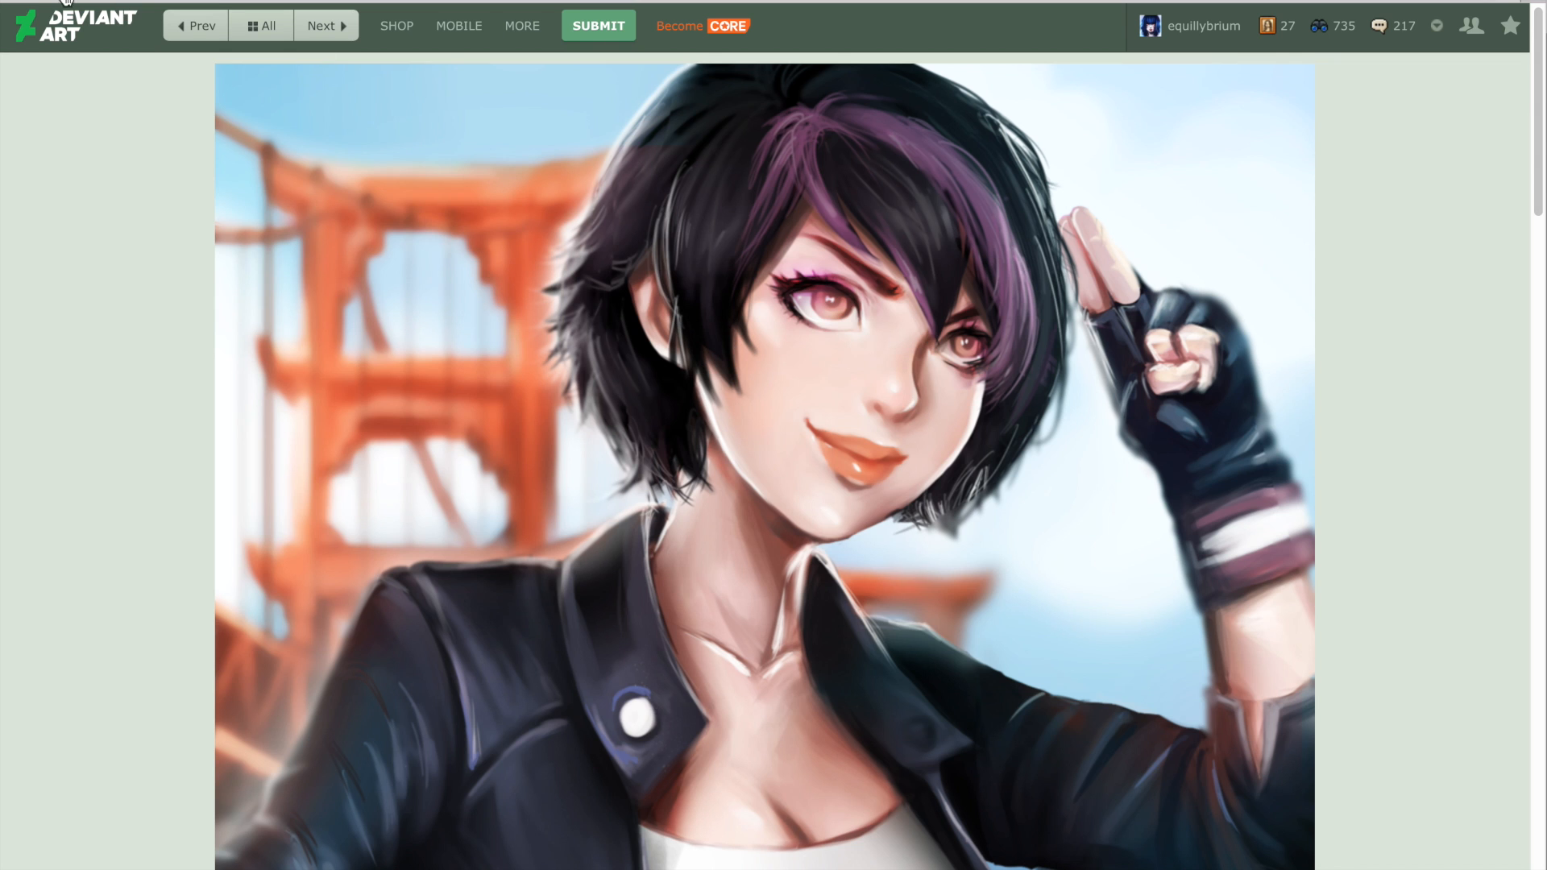
Browse the older paintings on the gallery's second page, and return to Photoshop with the whole portrait canvas in view.
scroll(757, 336, "down", 7)
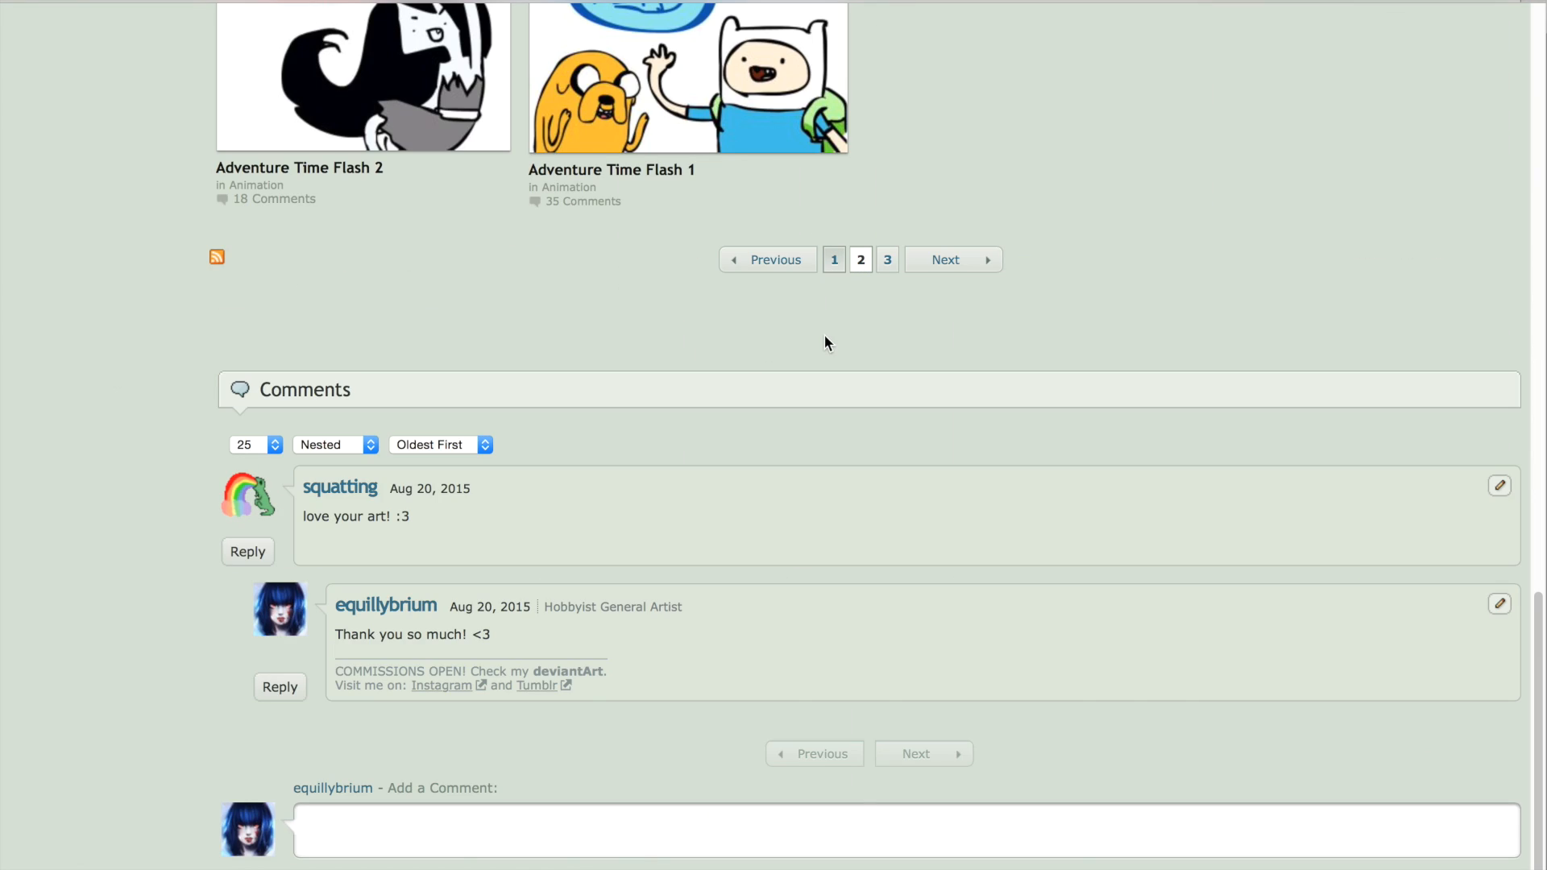
key("super+Left")
scroll(824, 335, "up", 9)
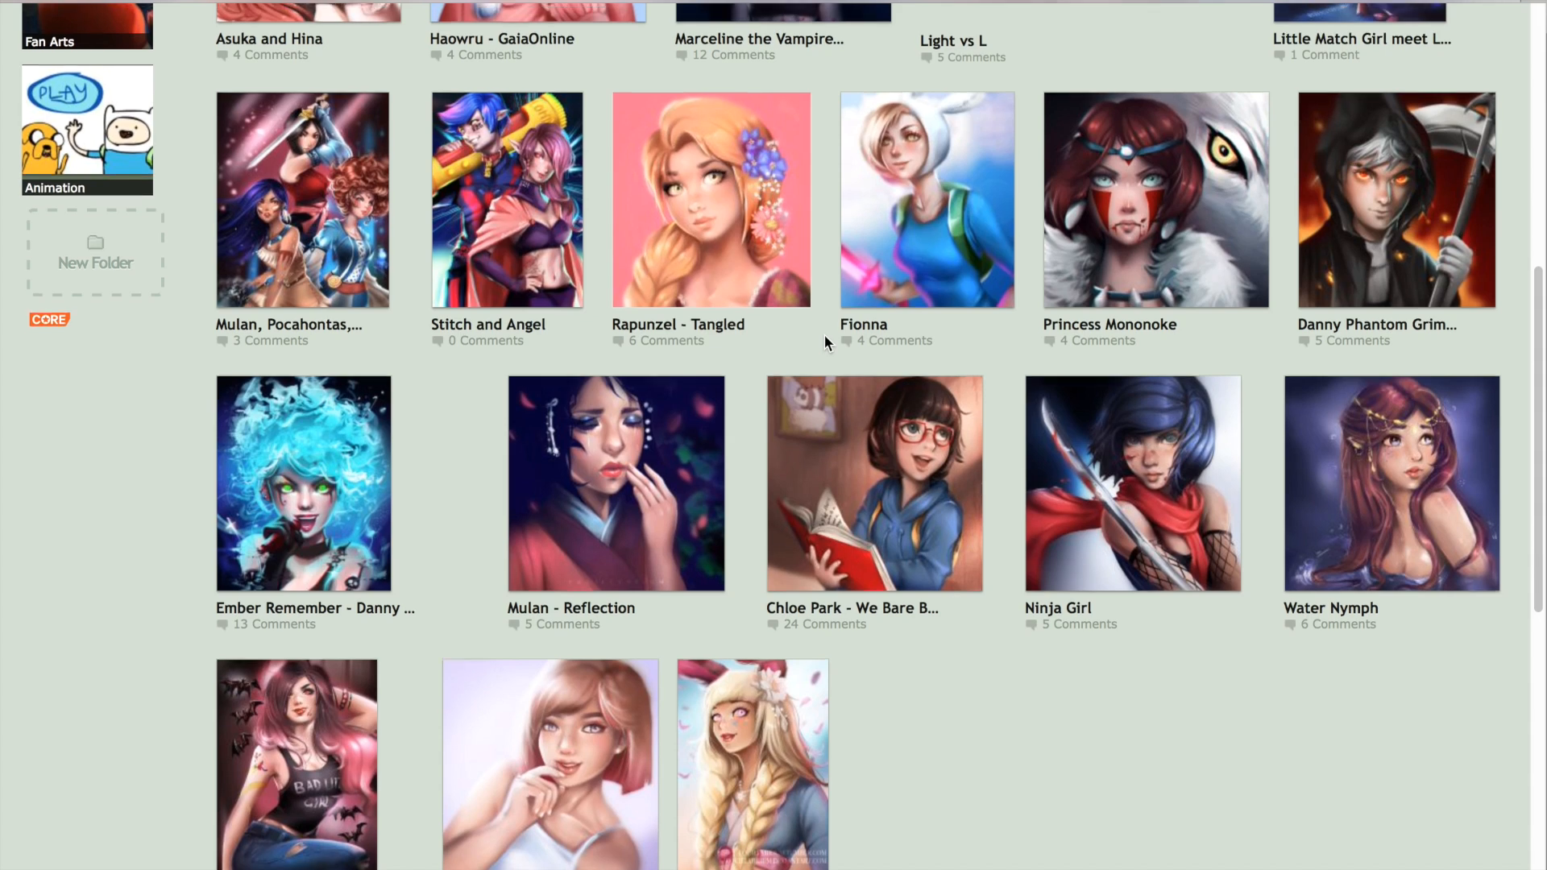
scroll(824, 335, "up", 8)
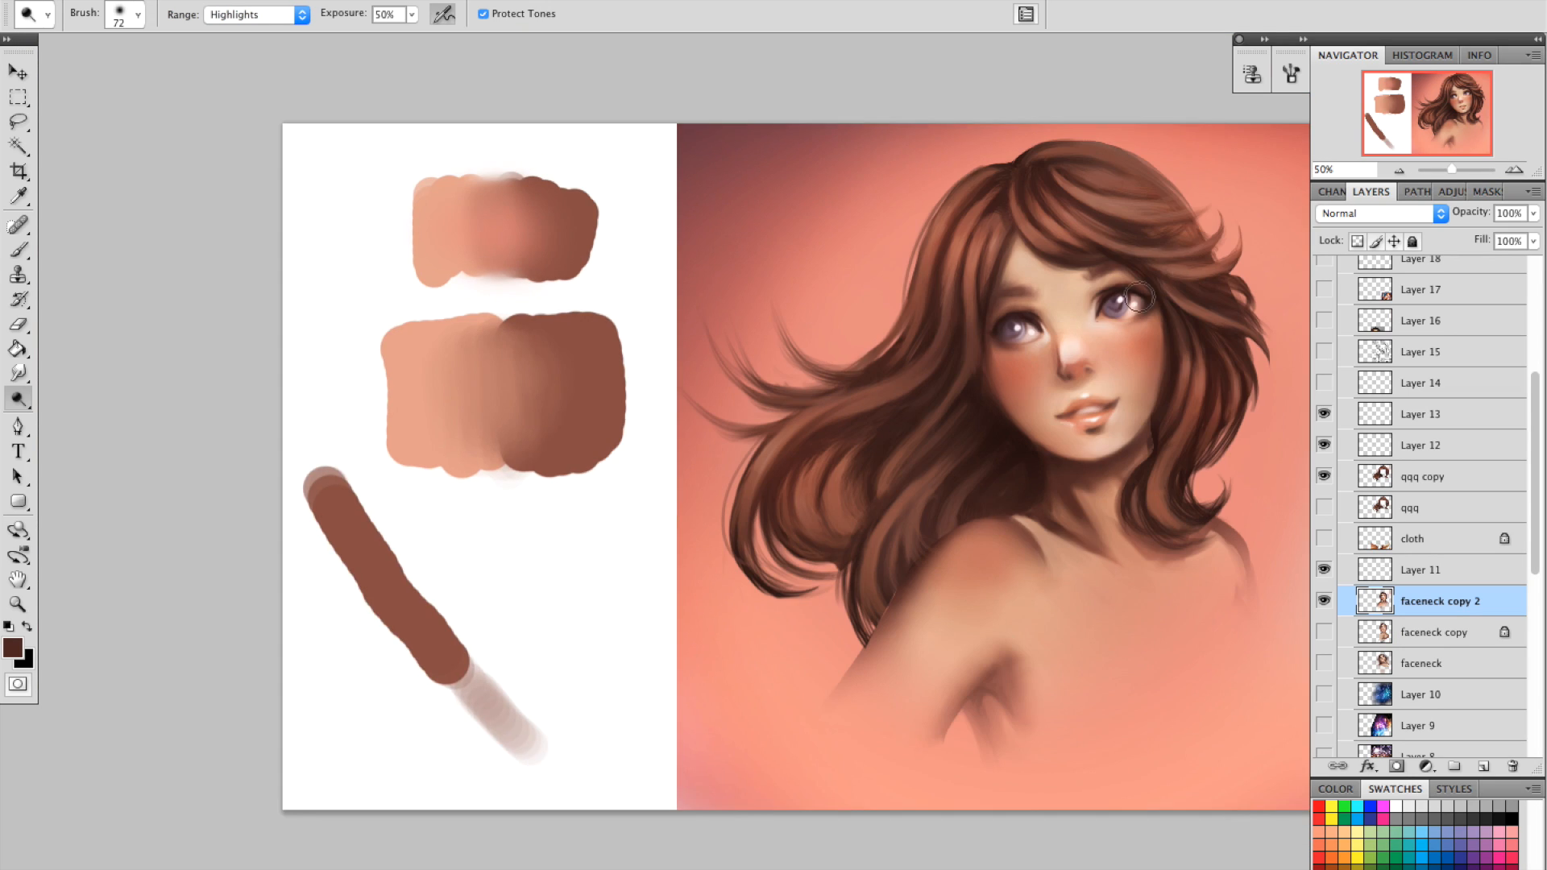
left_click_drag(1090, 331, 1022, 319)
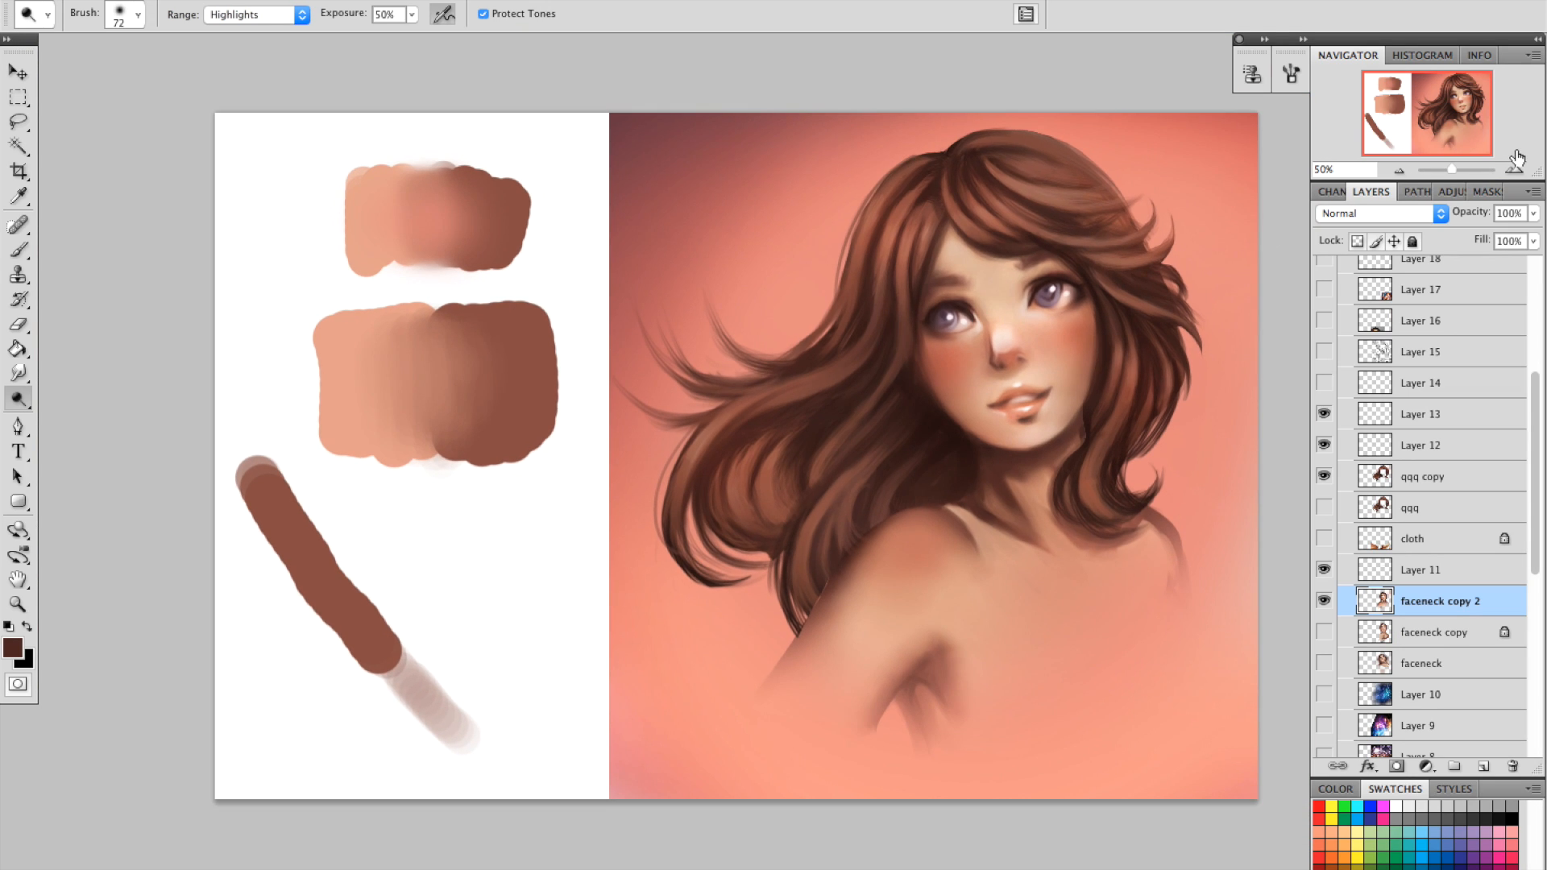